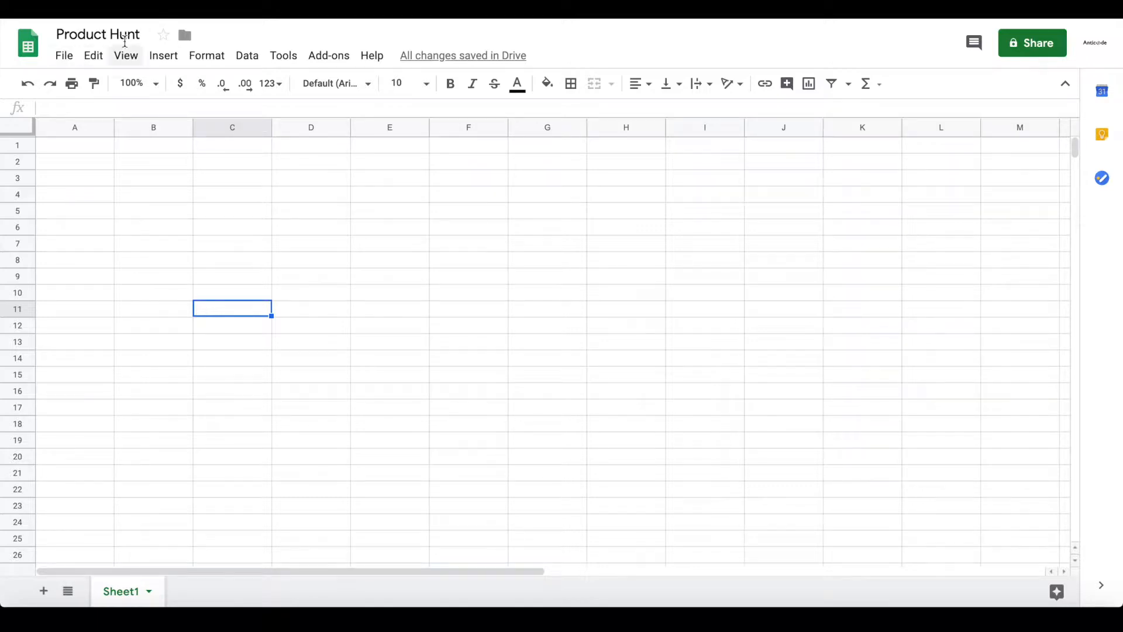
# Rename the first sheet to Product
pyautogui.click(68, 161)
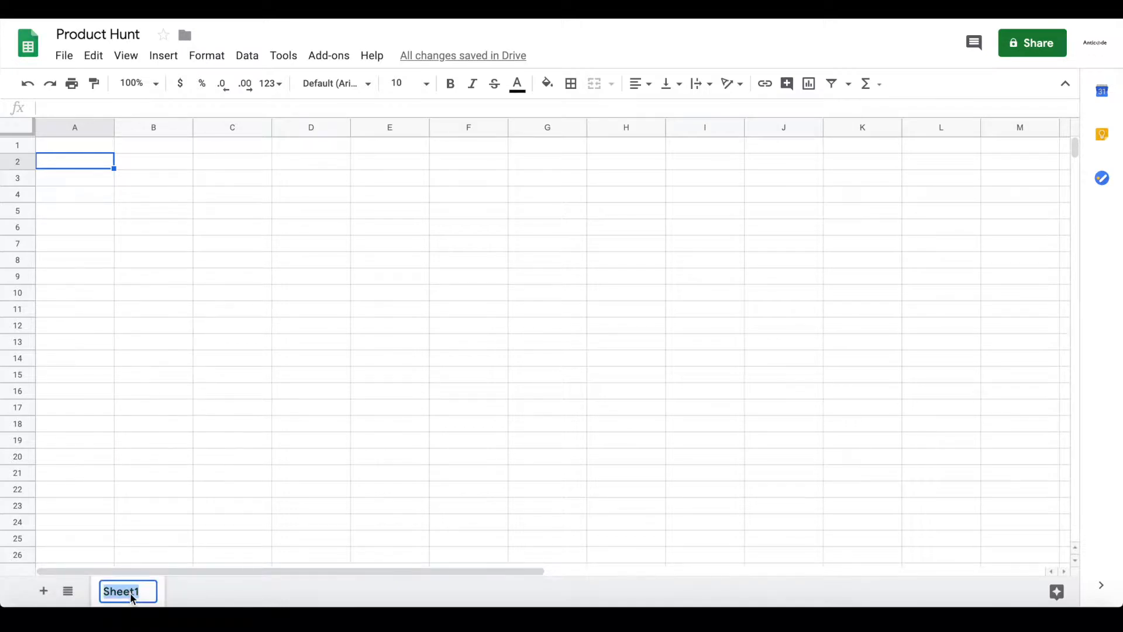
pyautogui.write('Post')
pyautogui.press('Return')
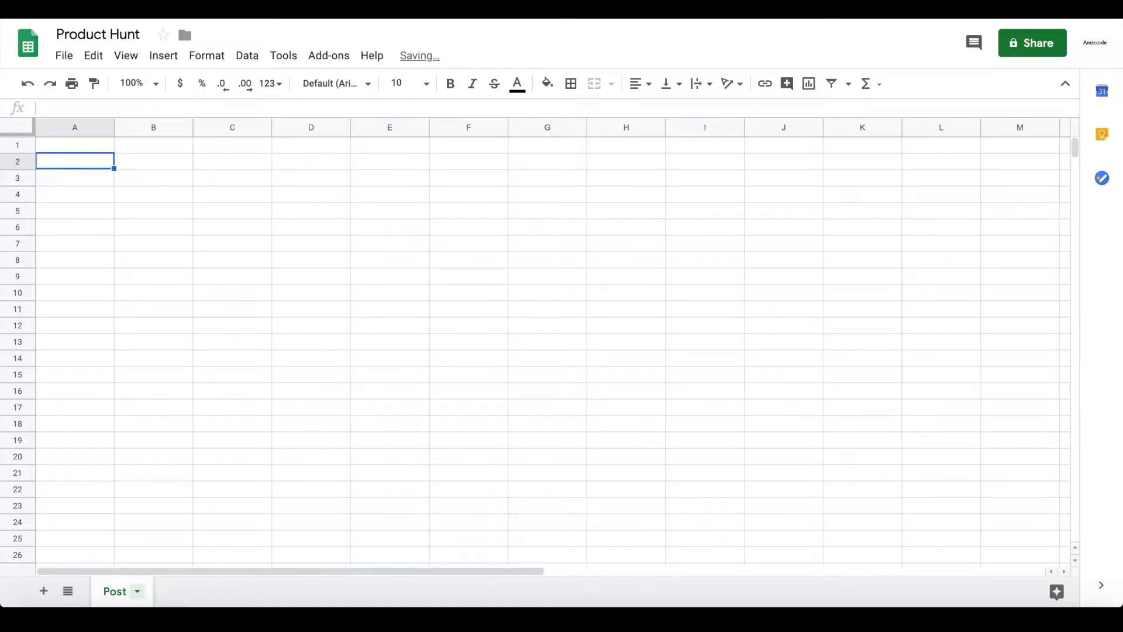
pyautogui.doubleClick(113, 590)
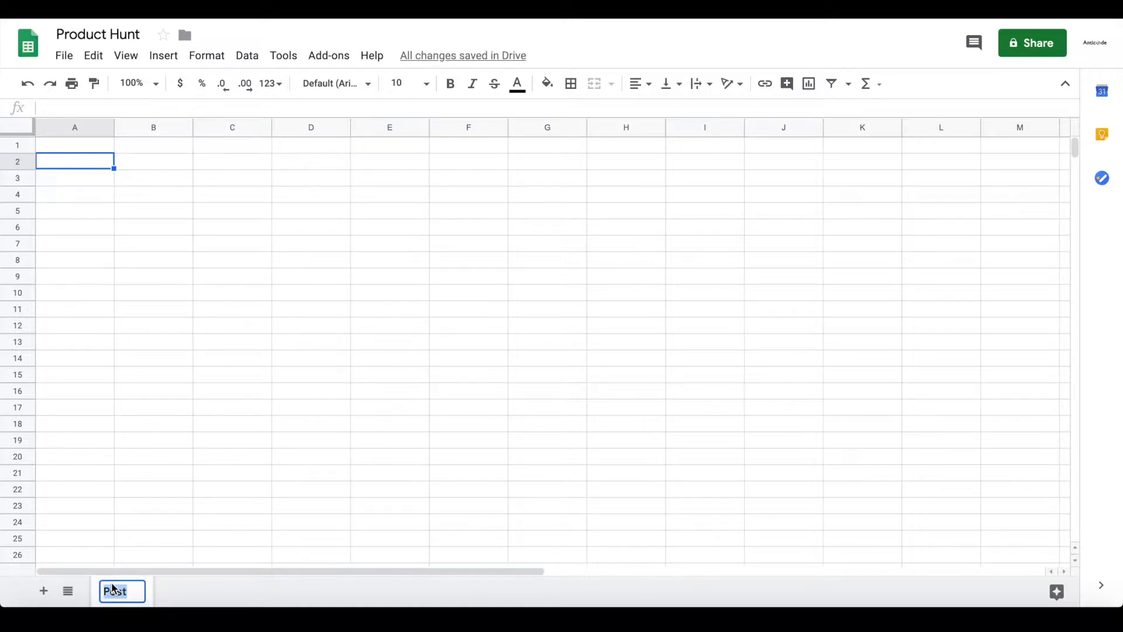
pyautogui.write('Product')
pyautogui.press('Return')
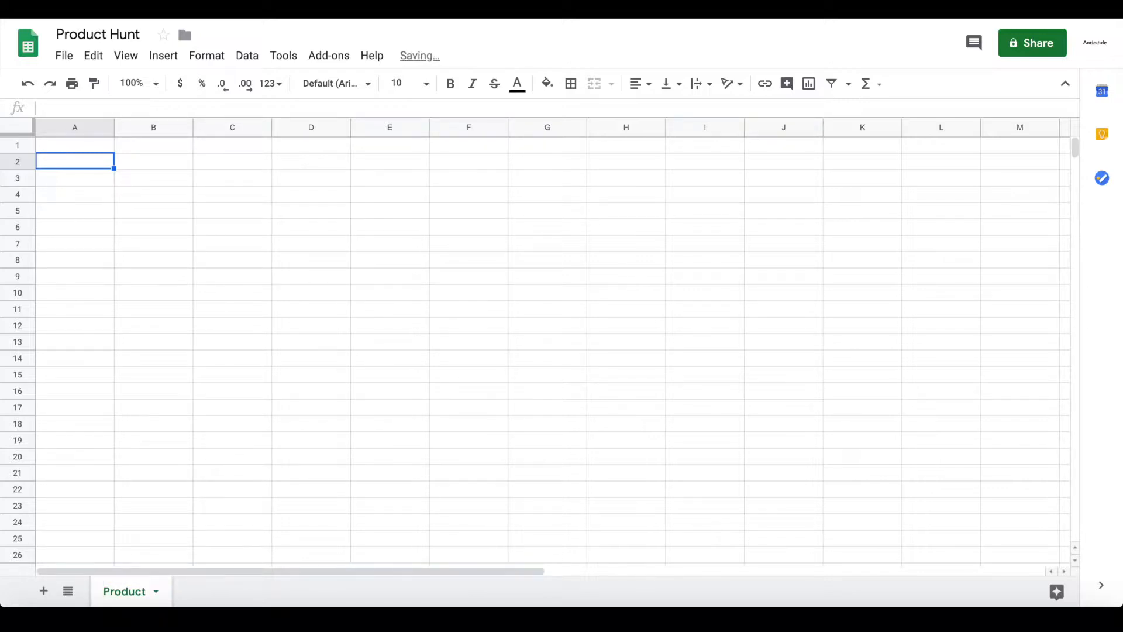
# Add two more sheets named User and Category, then return to Product
pyautogui.click(44, 592)
pyautogui.doubleClick(195, 590)
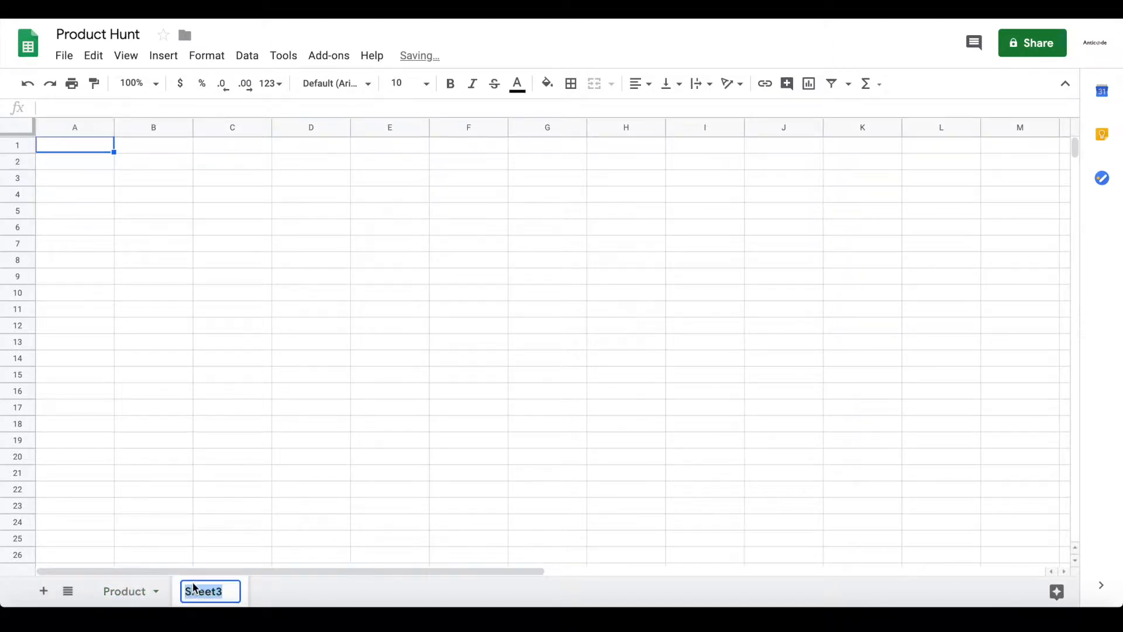
pyautogui.write('User')
pyautogui.press('Return')
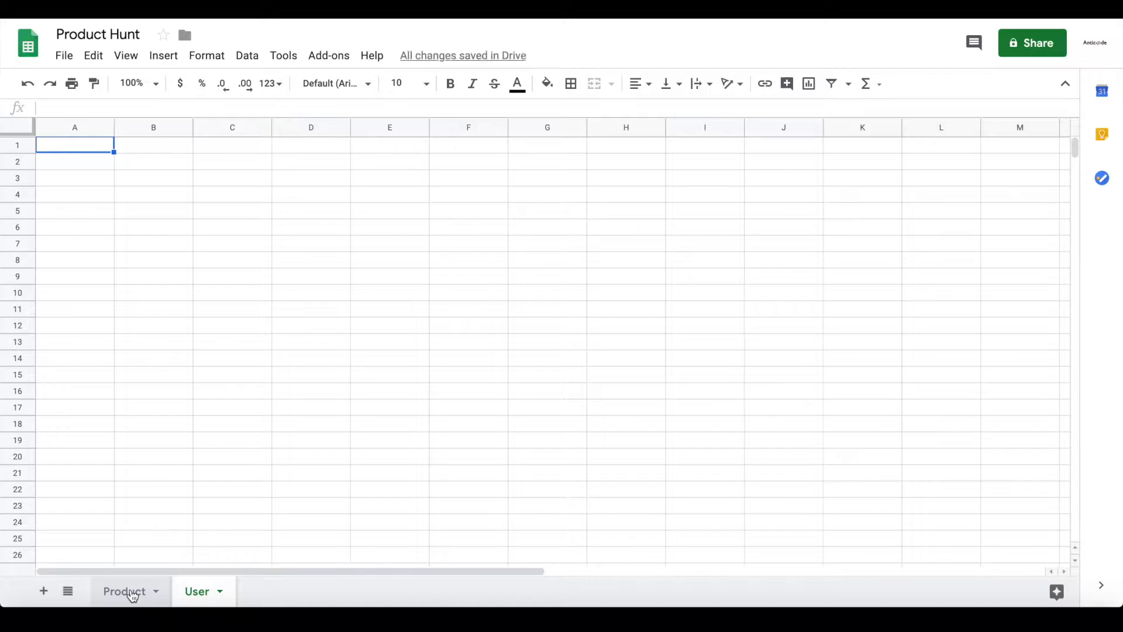
pyautogui.click(47, 587)
pyautogui.doubleClick(265, 597)
pyautogui.write('Category')
pyautogui.press('Return')
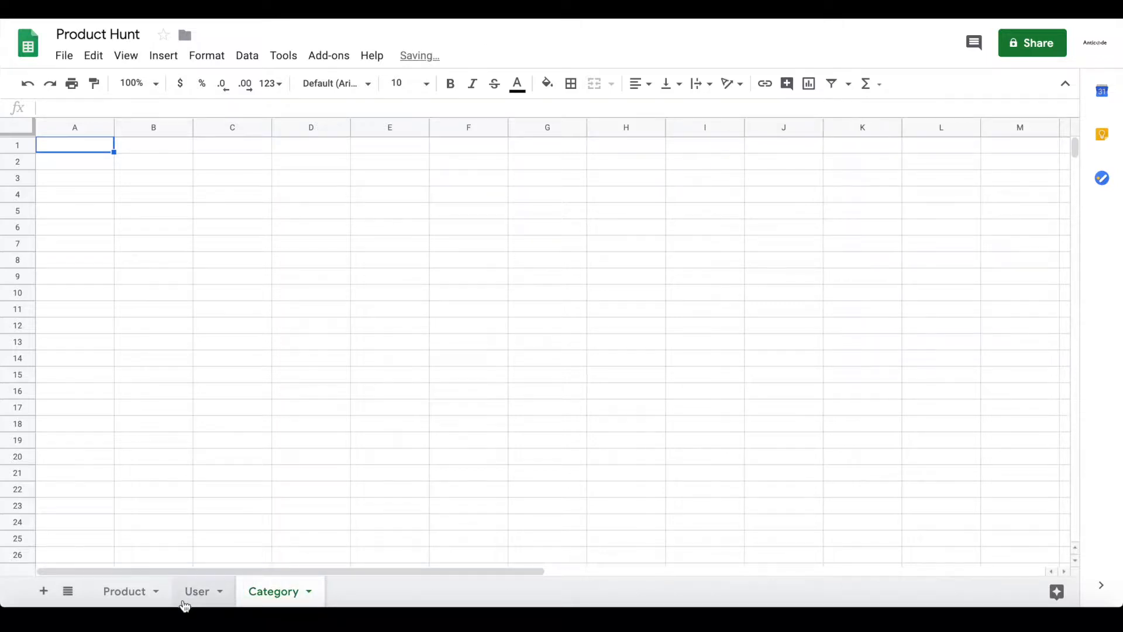
pyautogui.click(120, 591)
# Enter the headers Name, Description, Image and Link in cells A1 to D1
pyautogui.click(54, 144)
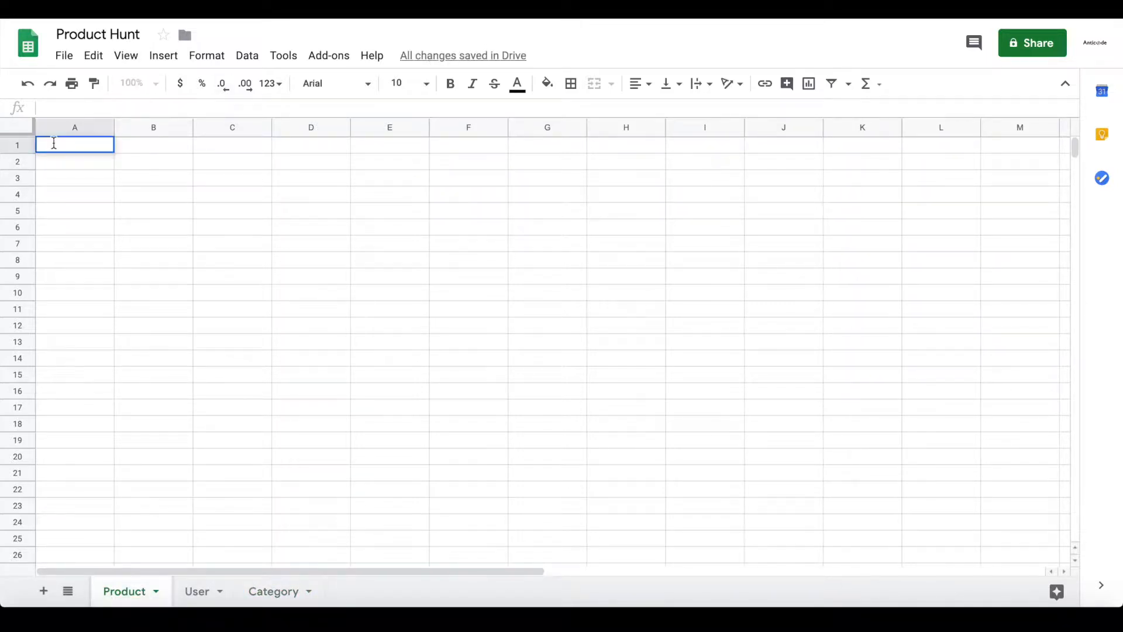
pyautogui.write('Name')
pyautogui.press('Return')
pyautogui.press('Up')
pyautogui.press('Right')
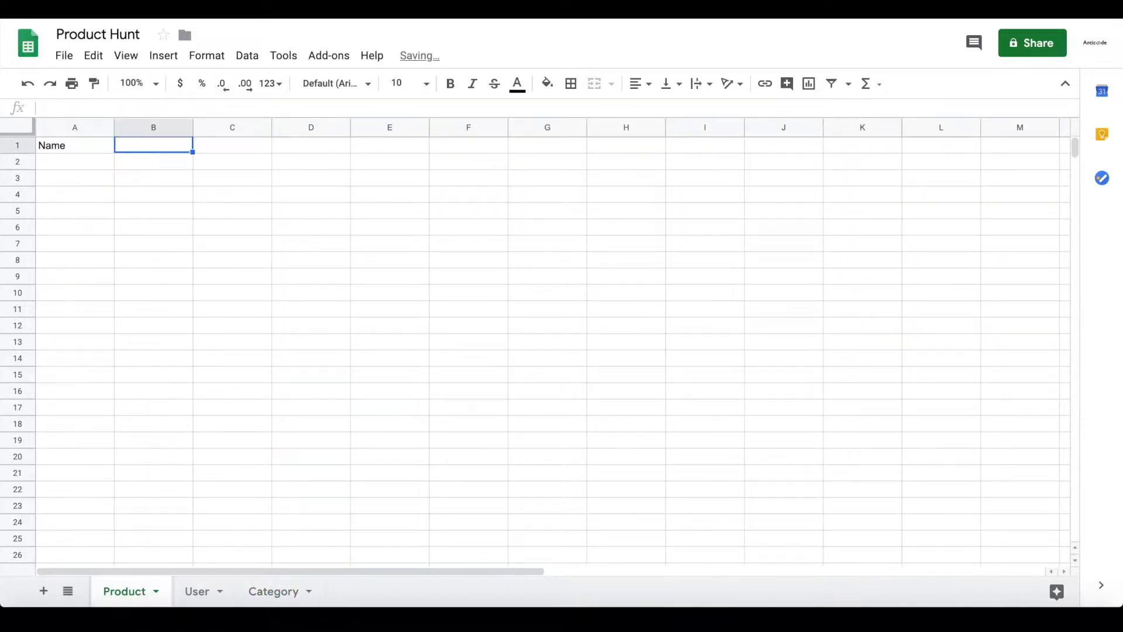
pyautogui.write('Description')
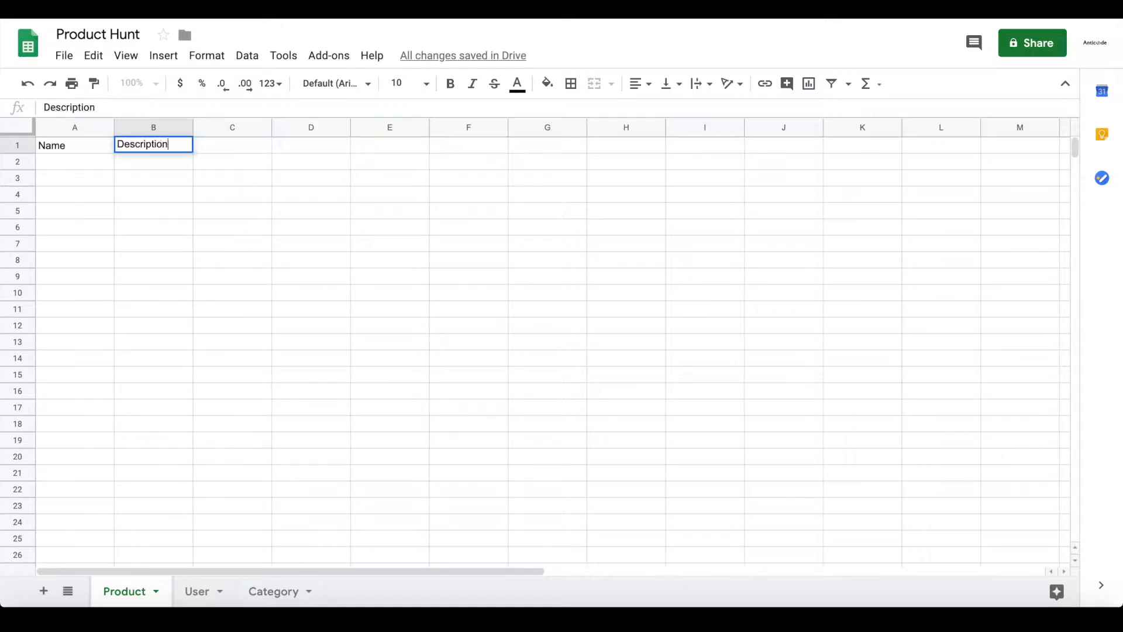
pyautogui.press('Tab')
pyautogui.write('image')
pyautogui.press('Return')
pyautogui.press('Up')
pyautogui.press('Right')
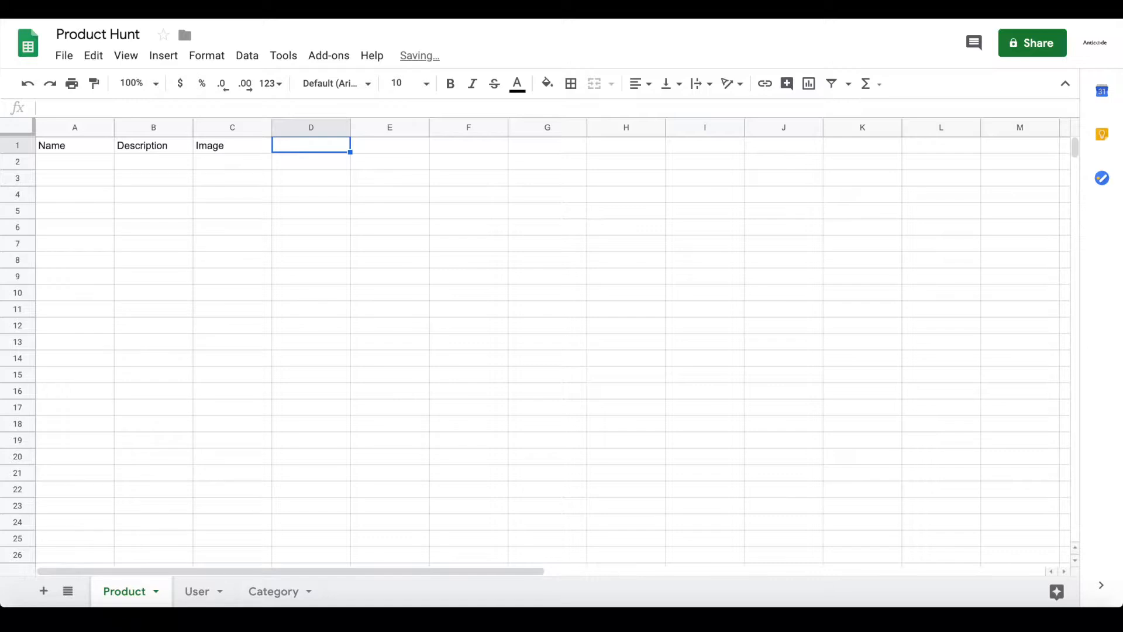
pyautogui.write('Link')
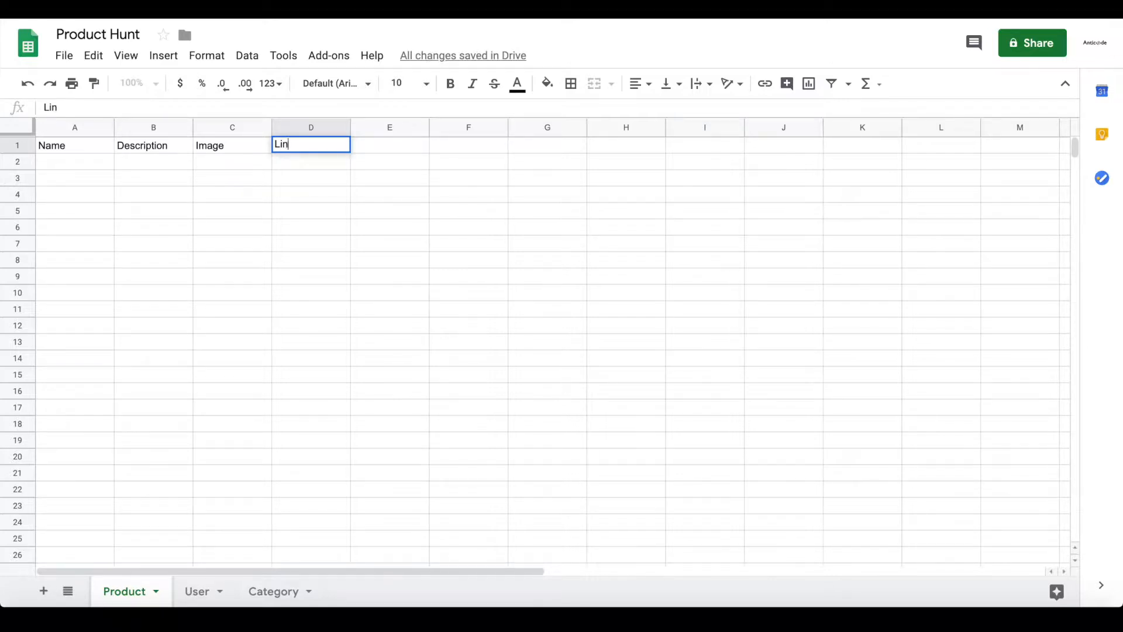
pyautogui.press('Return')
# Enter the headers Twitter, Instagram and User in cells E1 to G1
pyautogui.press('Up')
pyautogui.press('Right')
pyautogui.write('Twitter')
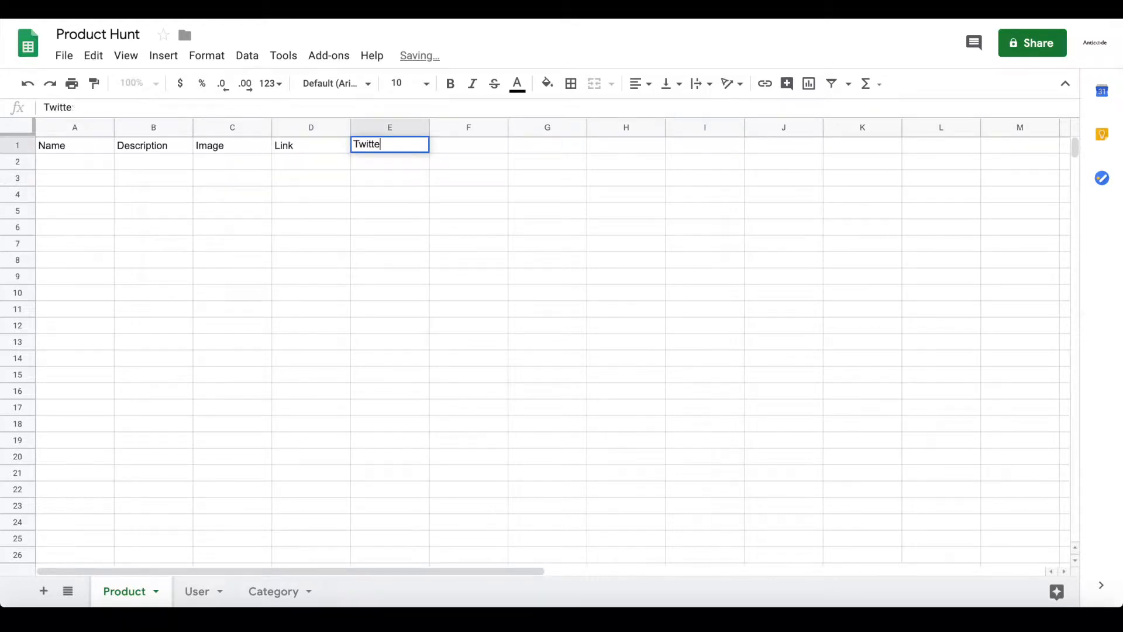
pyautogui.press('Return')
pyautogui.press('Up')
pyautogui.press('Right')
pyautogui.write('Instagram')
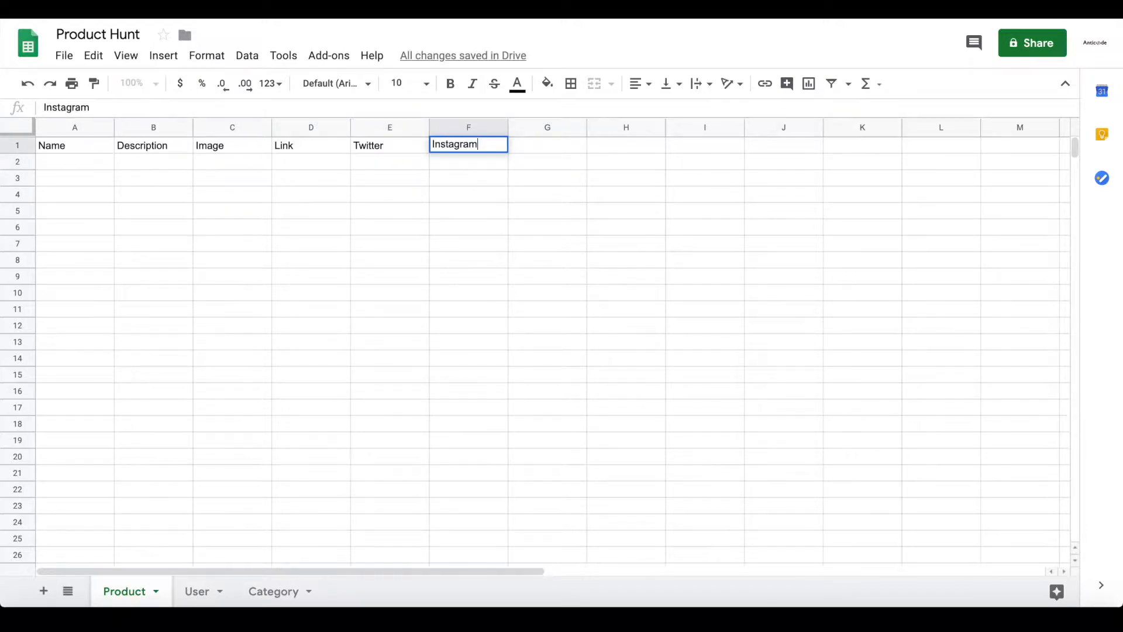
pyautogui.press('Return')
pyautogui.press('Up')
pyautogui.press('Right')
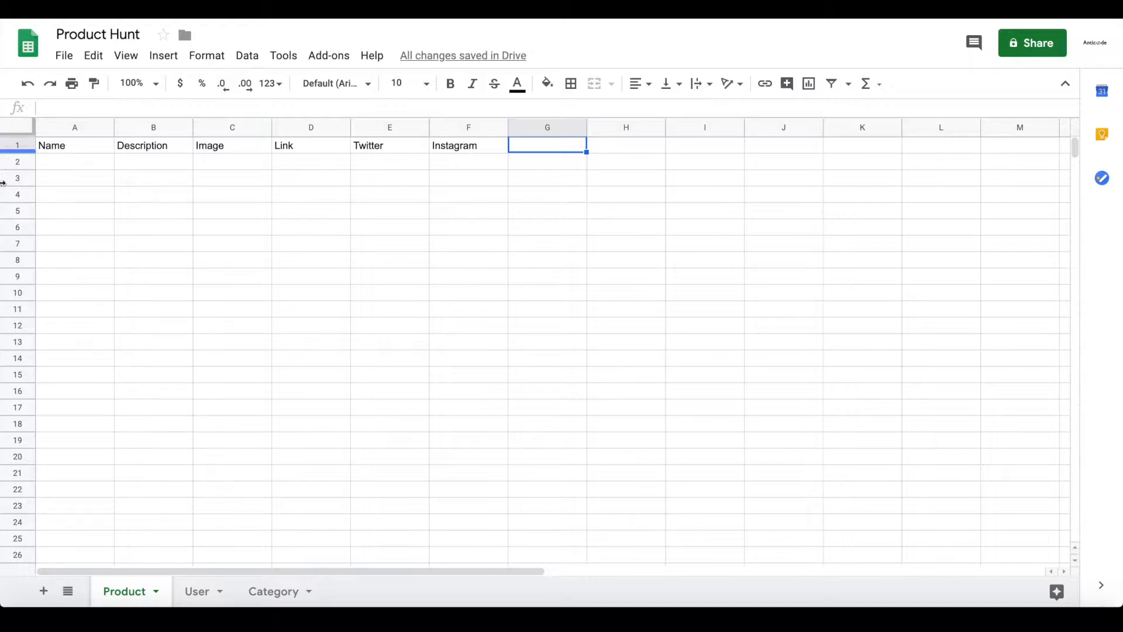
pyautogui.write('User')
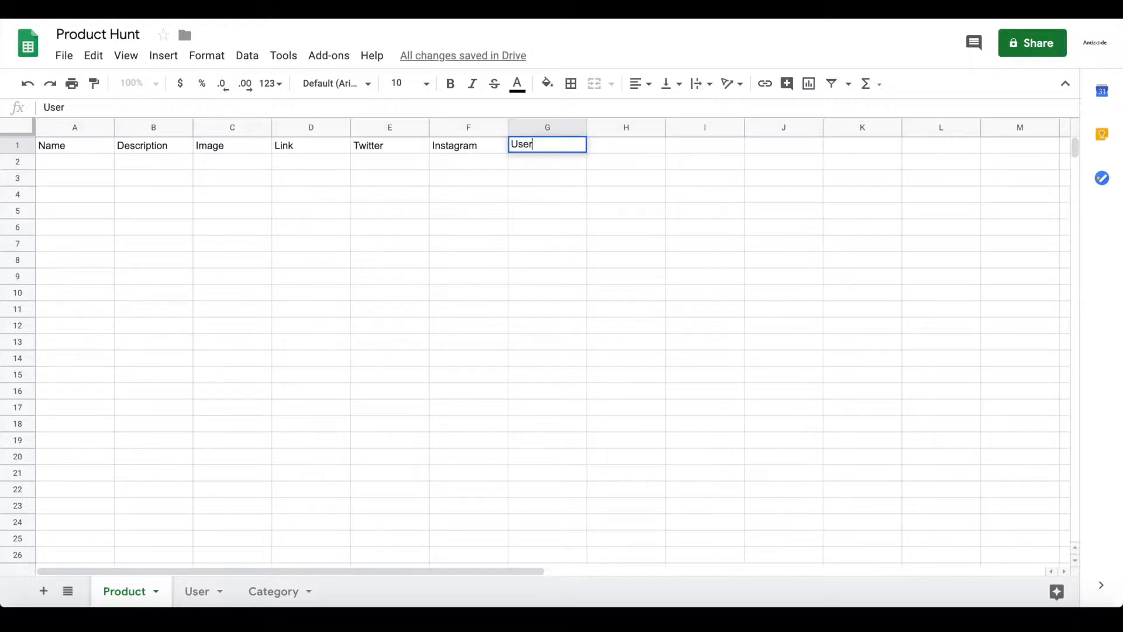
pyautogui.press('Return')
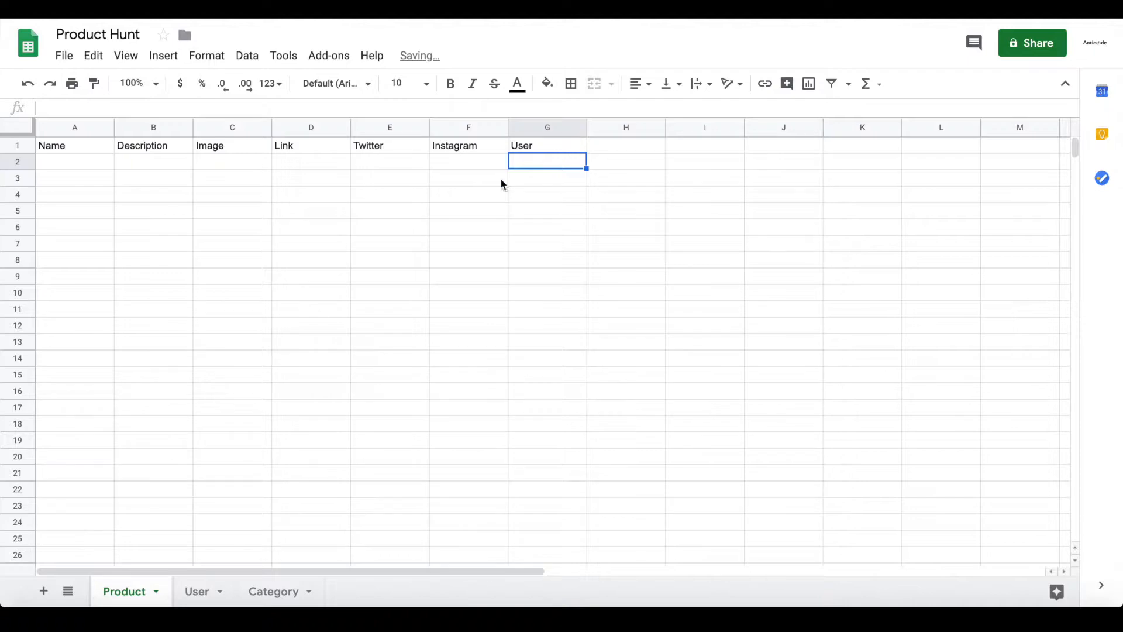
# On the User sheet, enter headers Name, Email, Image and Bio in A1 to D1
pyautogui.click(199, 592)
pyautogui.write('Name')
pyautogui.press('Return')
pyautogui.press('Up')
pyautogui.press('Right')
pyautogui.write('Email')
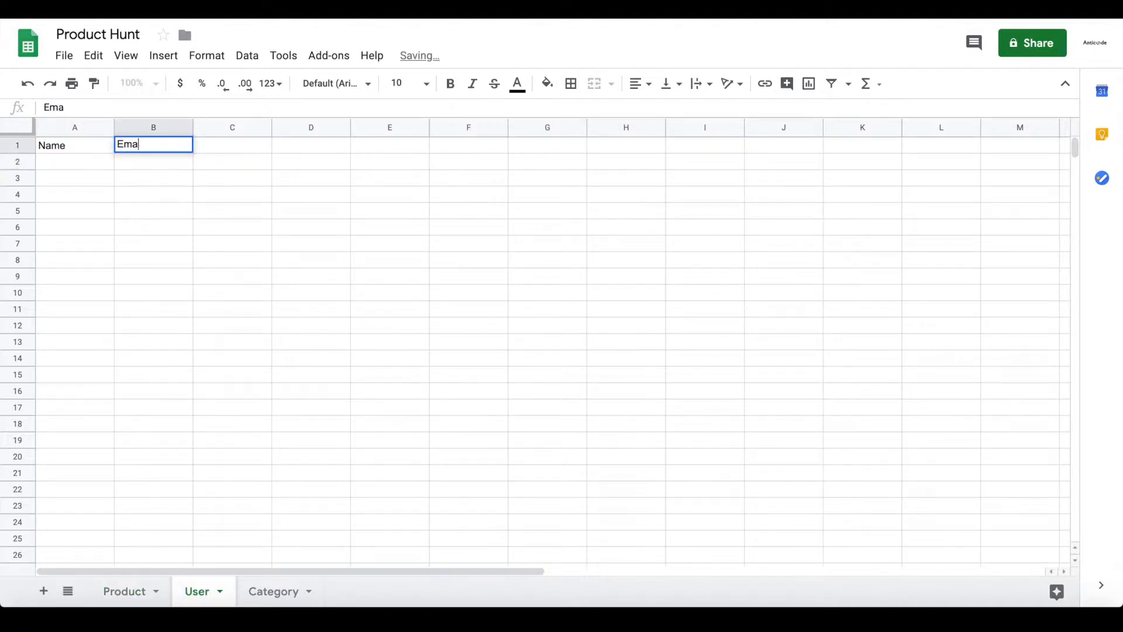
pyautogui.press('Return')
pyautogui.press('Up')
pyautogui.press('Right')
pyautogui.write('Image')
pyautogui.press('Return')
pyautogui.press('Up')
pyautogui.press('Right')
pyautogui.write('Bi')
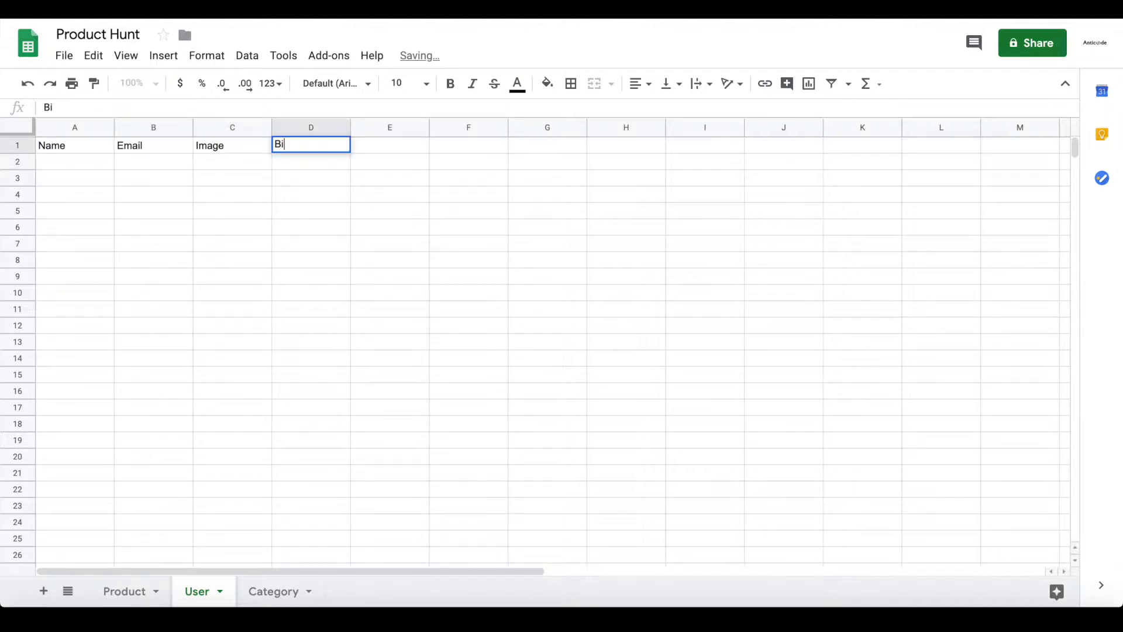
pyautogui.write('o')
pyautogui.press('Return')
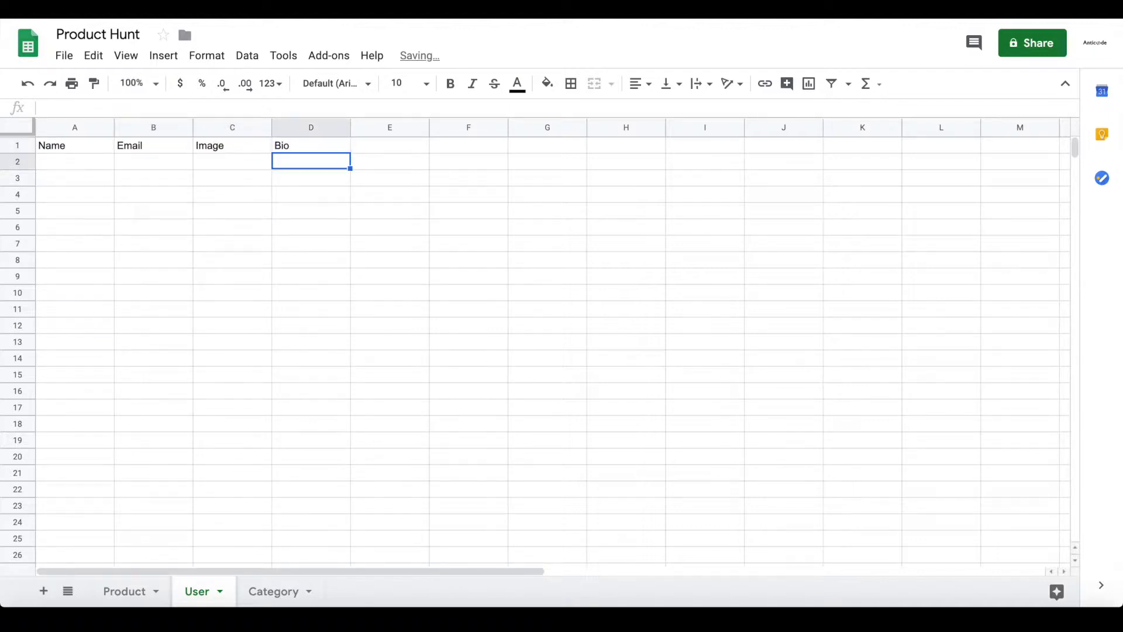
# On the Category sheet, enter headers Name and Image in A1 and B1
pyautogui.click(273, 589)
pyautogui.write('Name')
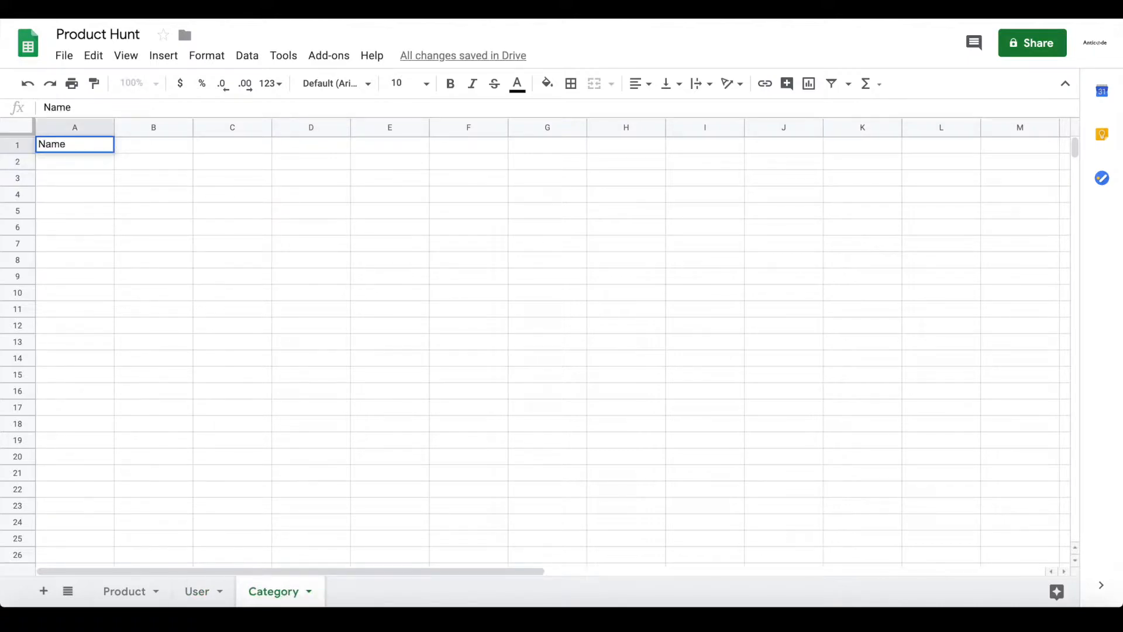
pyautogui.press('Return')
pyautogui.press('Up')
pyautogui.press('Right')
pyautogui.write('Imgae')
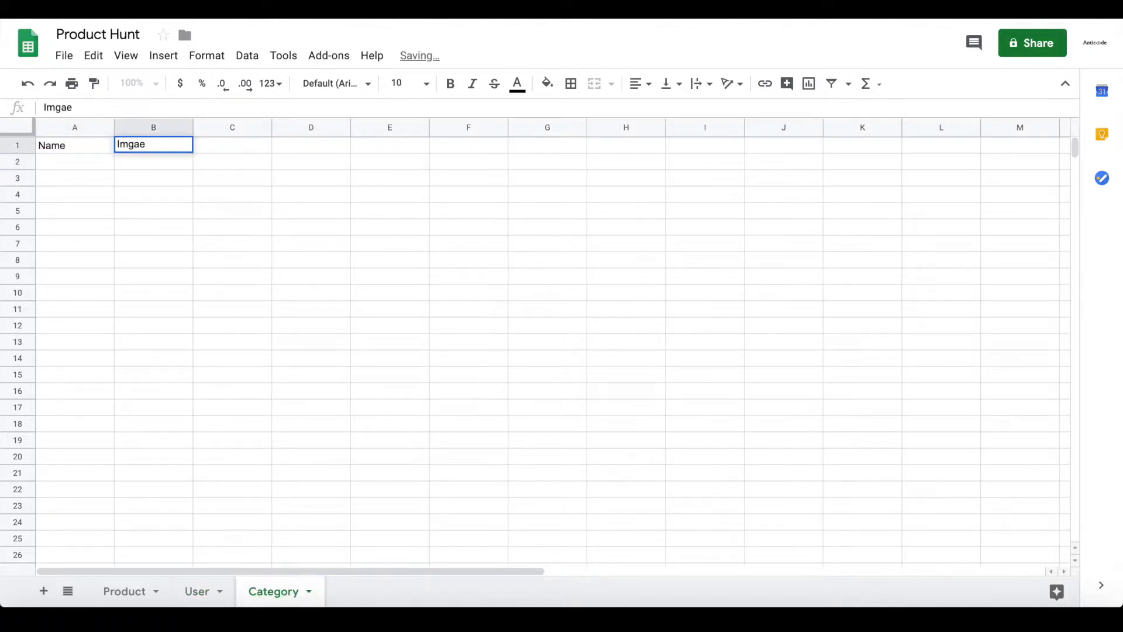
pyautogui.press('BackSpace')
pyautogui.press('BackSpace')
pyautogui.press('BackSpace')
pyautogui.write('age')
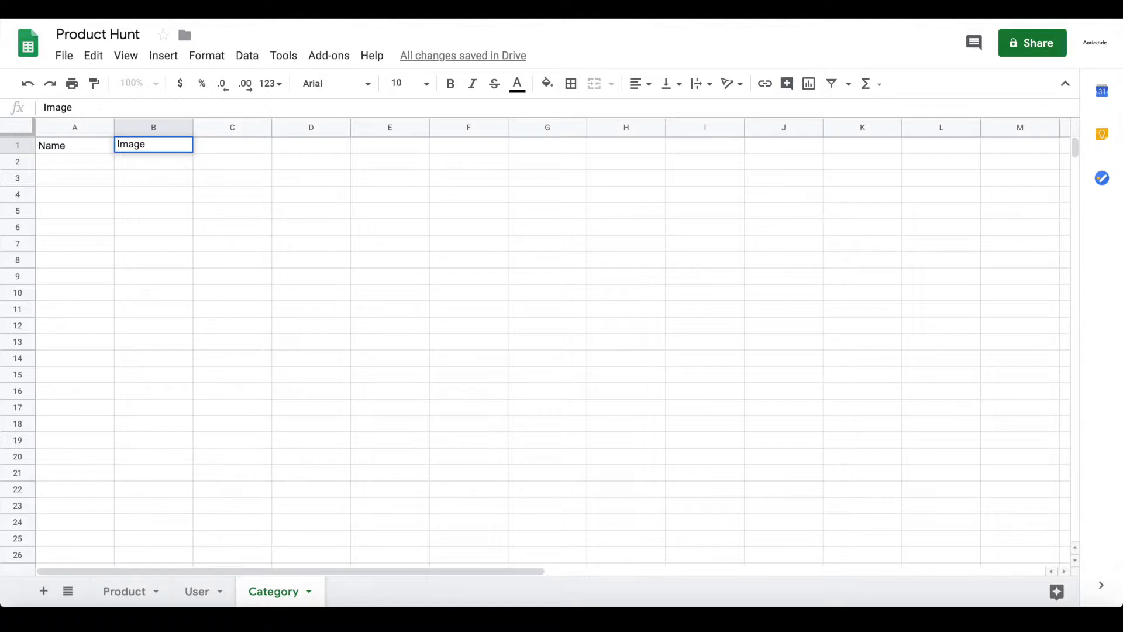
pyautogui.press('Tab')
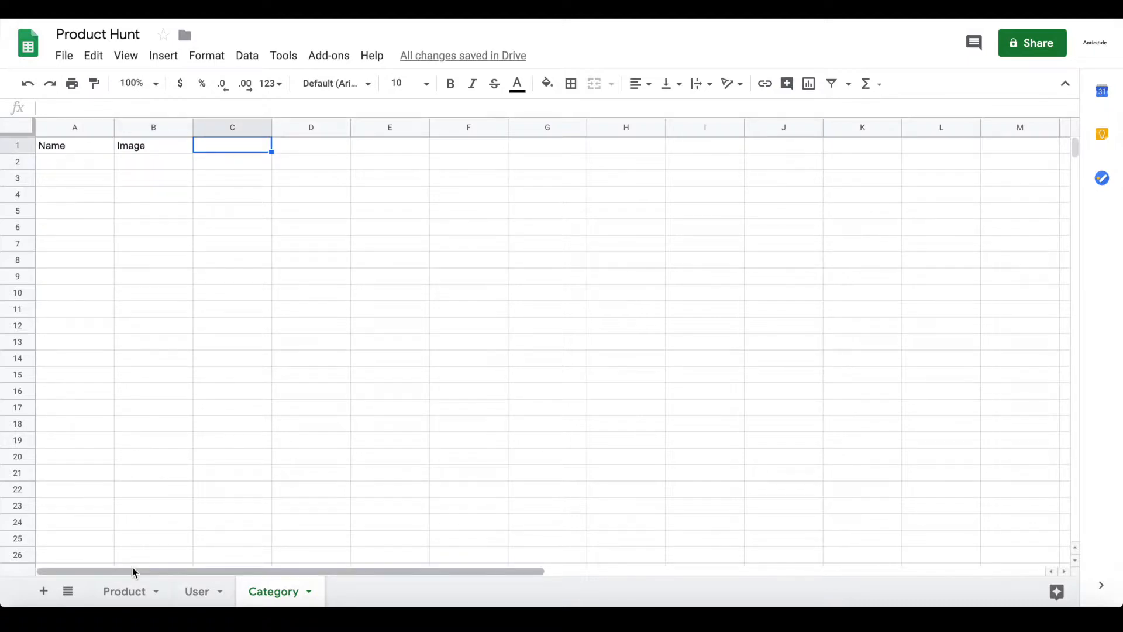
# Add a Category header in cell H1 of the Product sheet
pyautogui.click(116, 596)
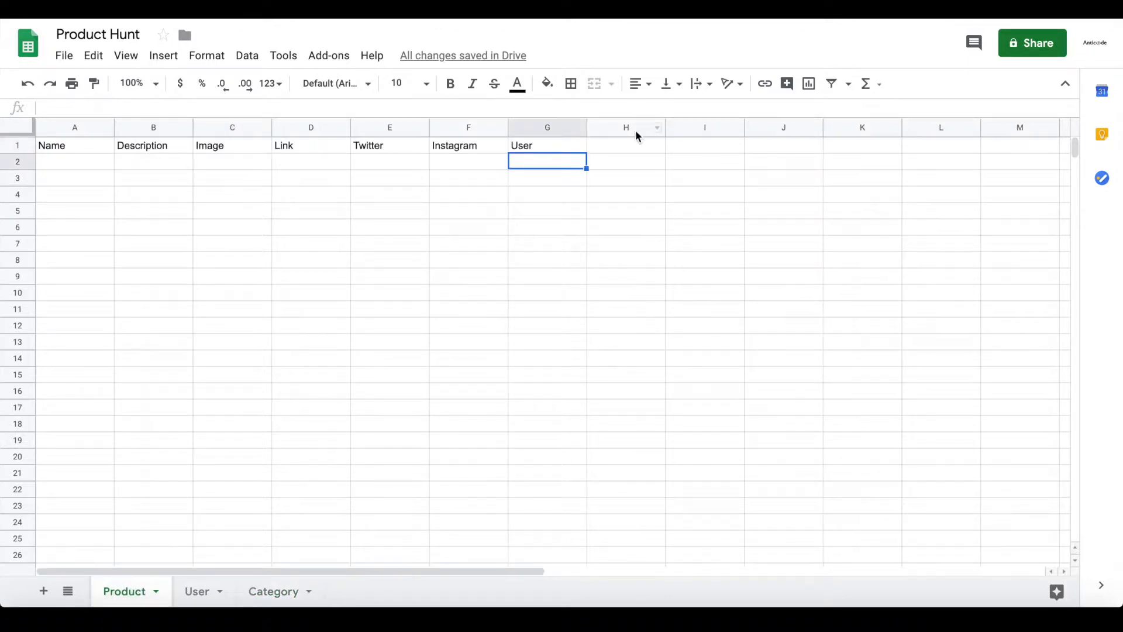
pyautogui.doubleClick(624, 148)
pyautogui.write('Category')
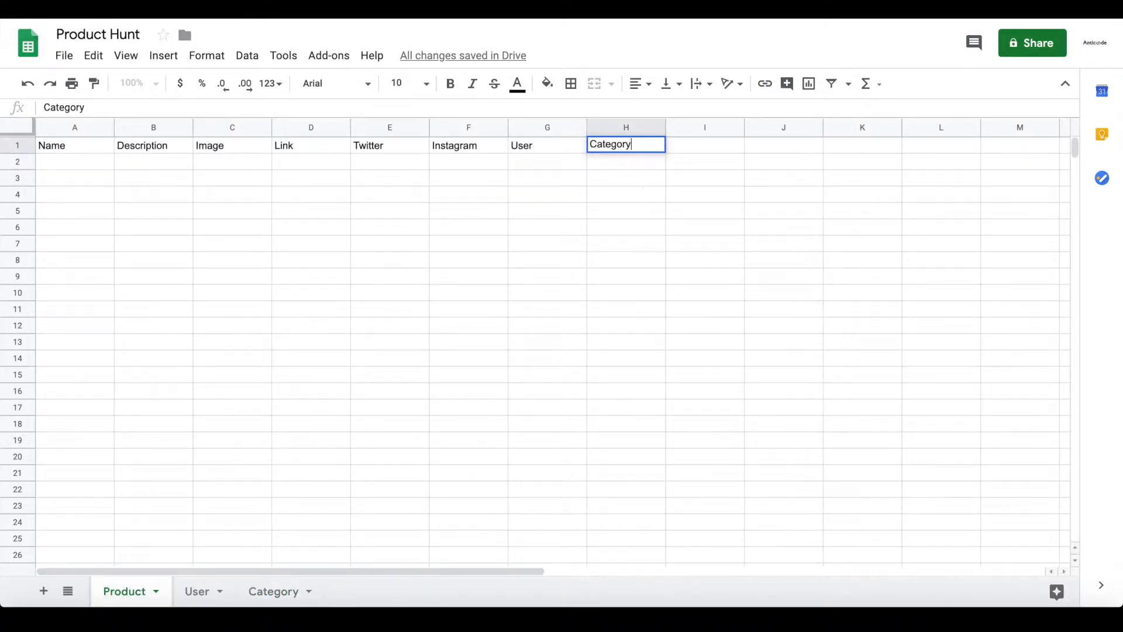
pyautogui.click(620, 193)
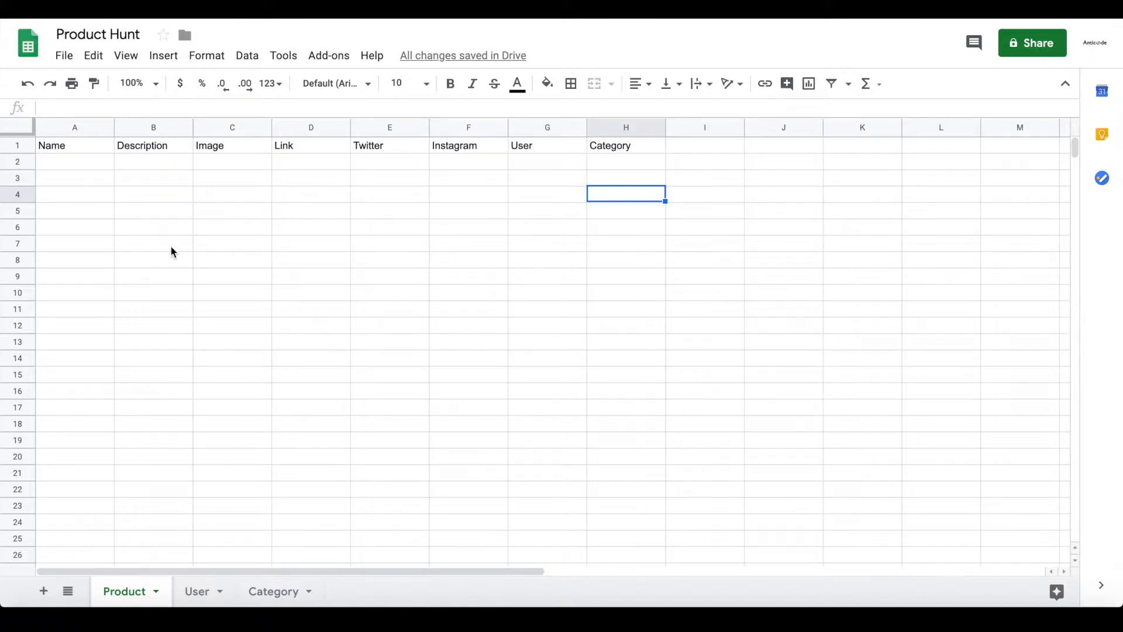
pyautogui.click(99, 164)
pyautogui.write('Nocode HQ')
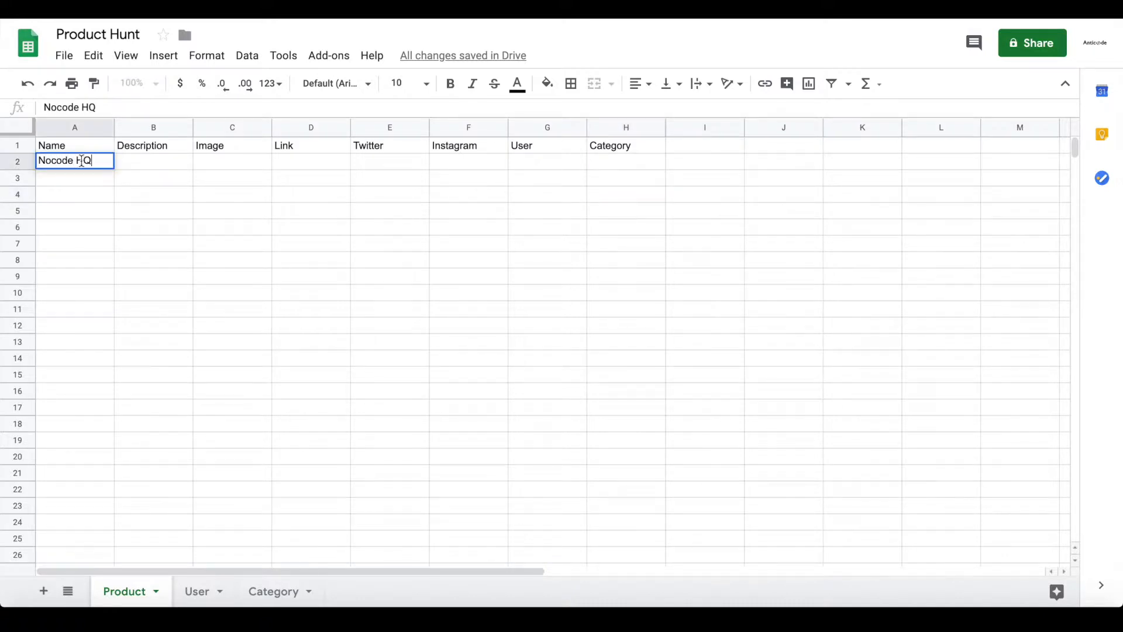
pyautogui.click(132, 165)
pyautogui.write('N')
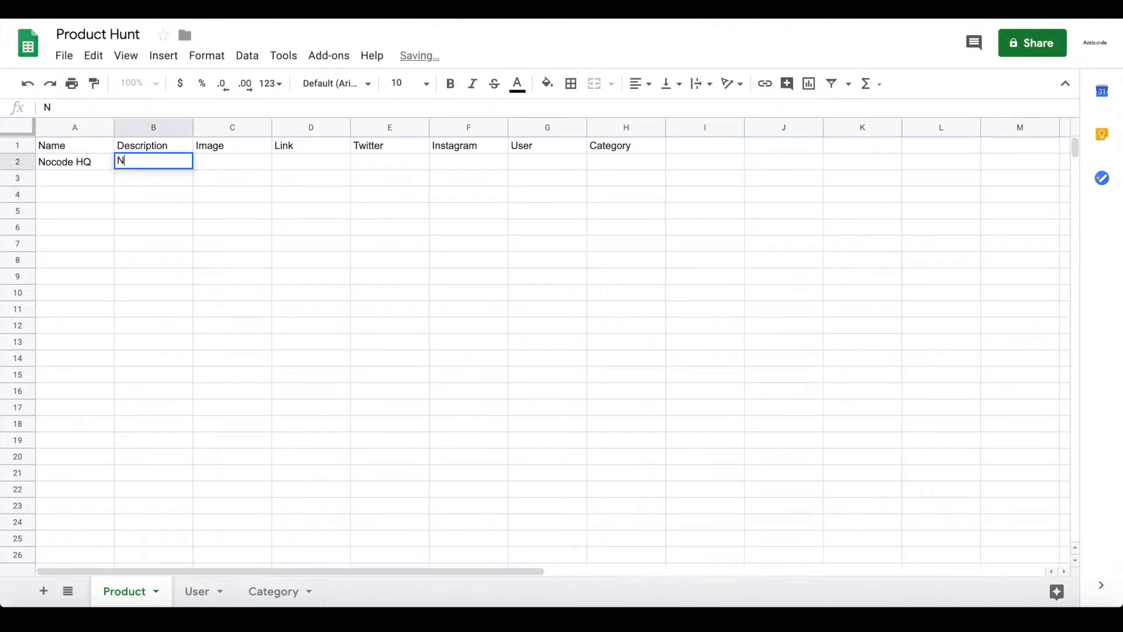
pyautogui.write('ocode platform')
pyautogui.press('Tab')
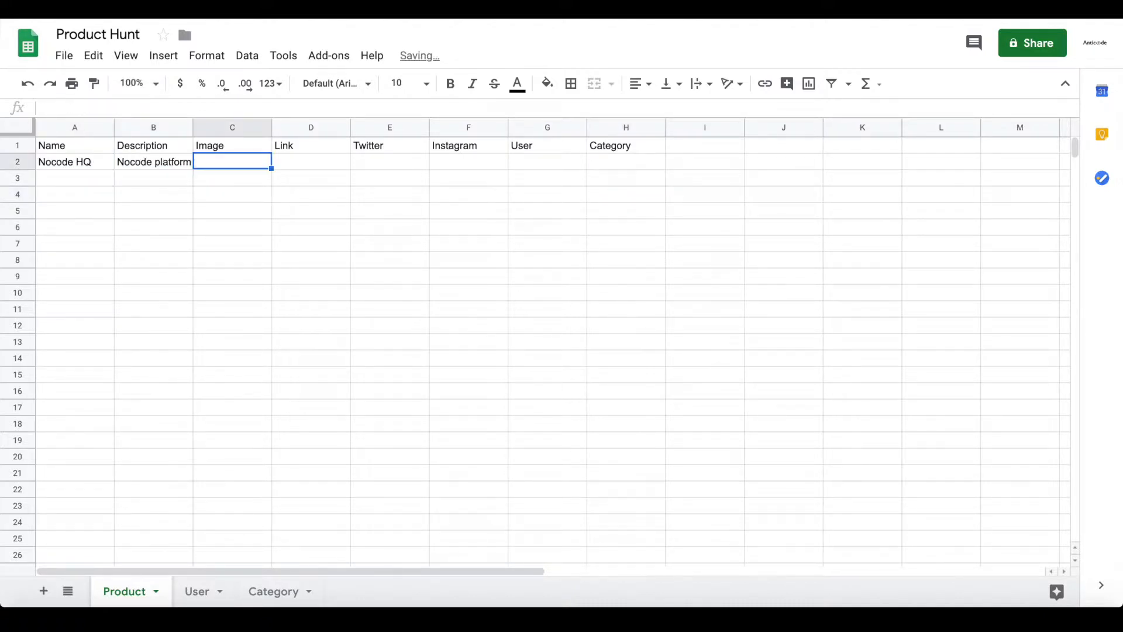
pyautogui.press('Tab')
pyautogui.write('ht')
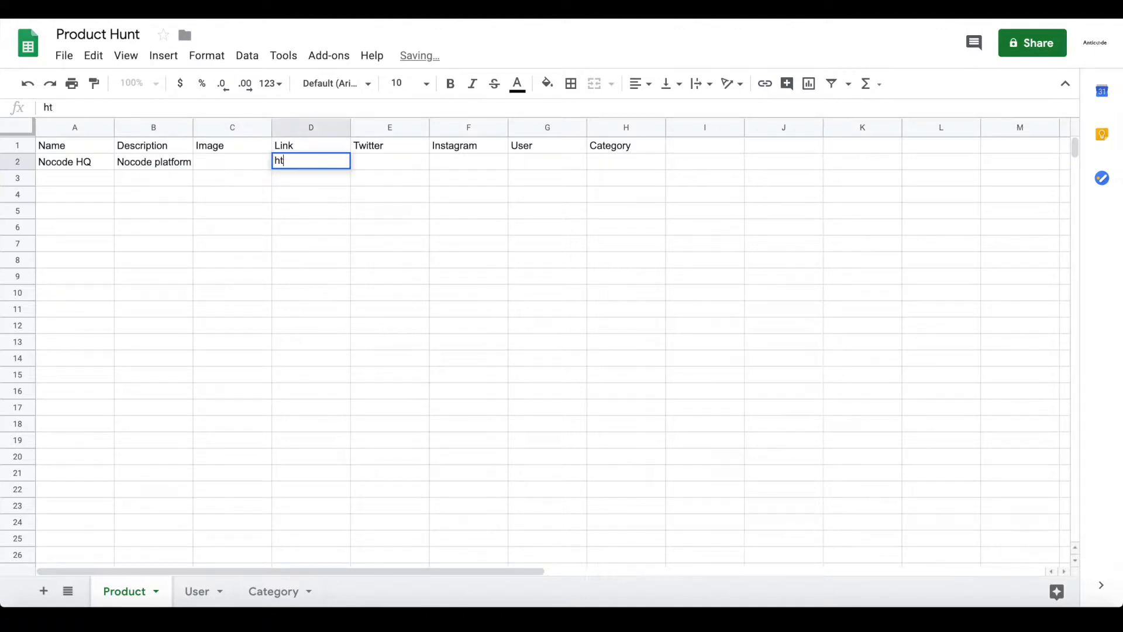
pyautogui.write('tps://nocodehq.com')
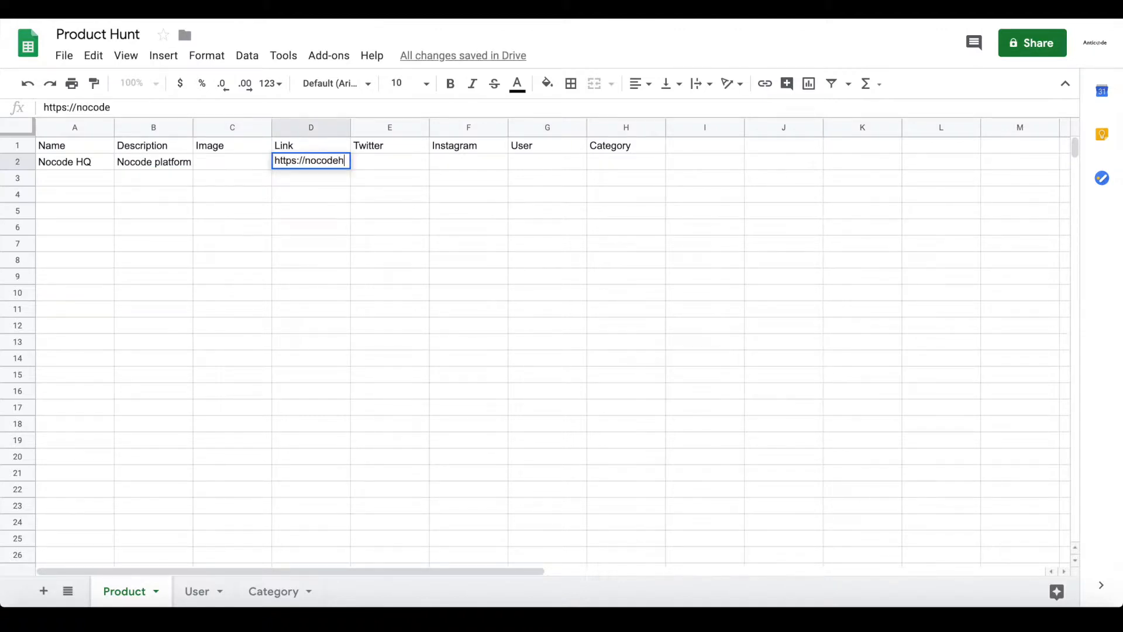
pyautogui.press('Return')
pyautogui.press('Up')
pyautogui.press('Right')
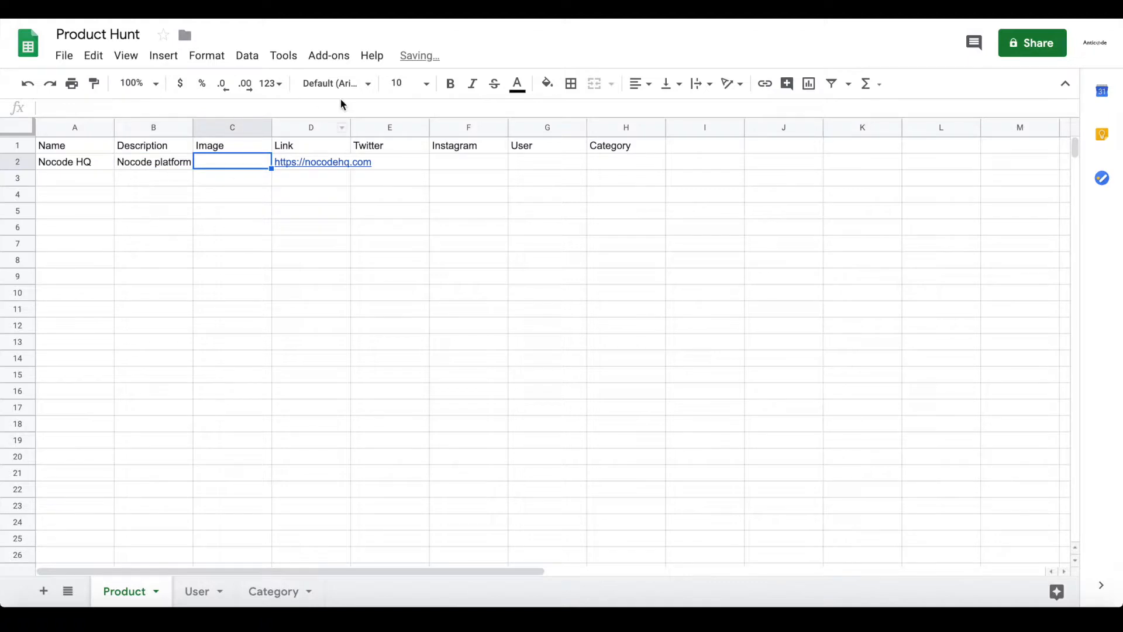
pyautogui.moveTo(350, 127); pyautogui.dragTo(375, 127)
pyautogui.click(417, 167)
pyautogui.write('https://twit')
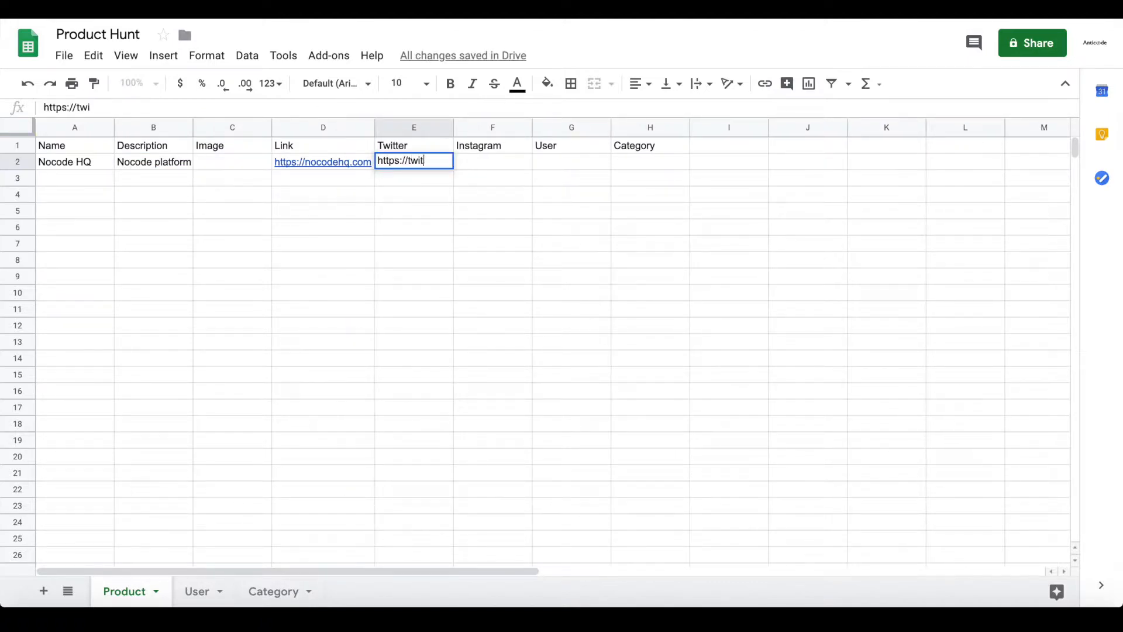
pyautogui.write('ter.com/nocodehq')
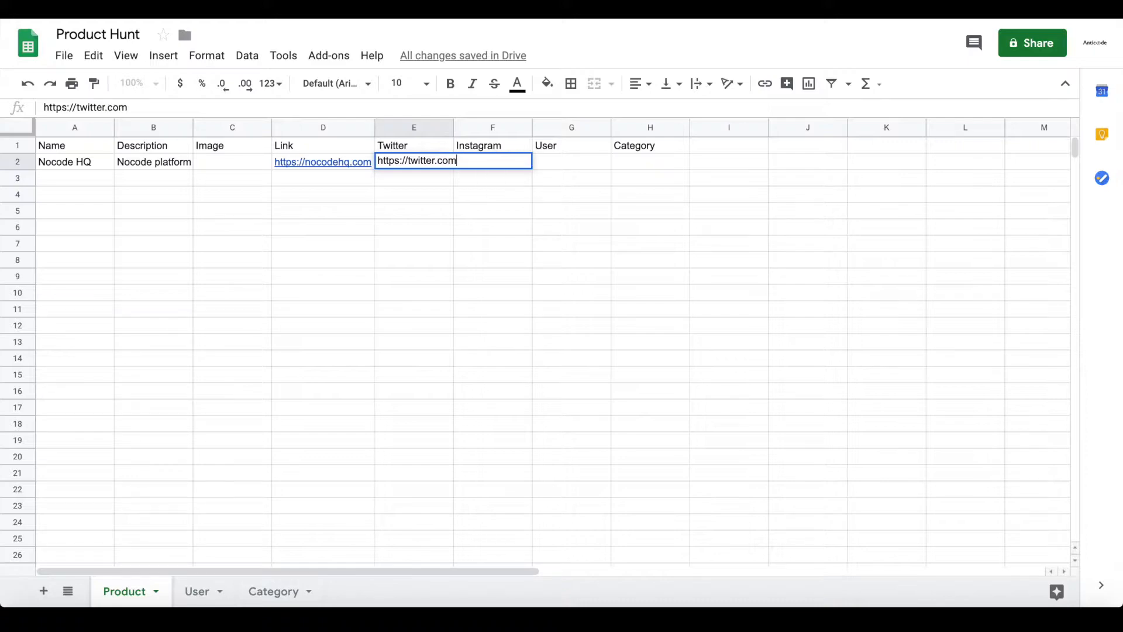
pyautogui.press('Return')
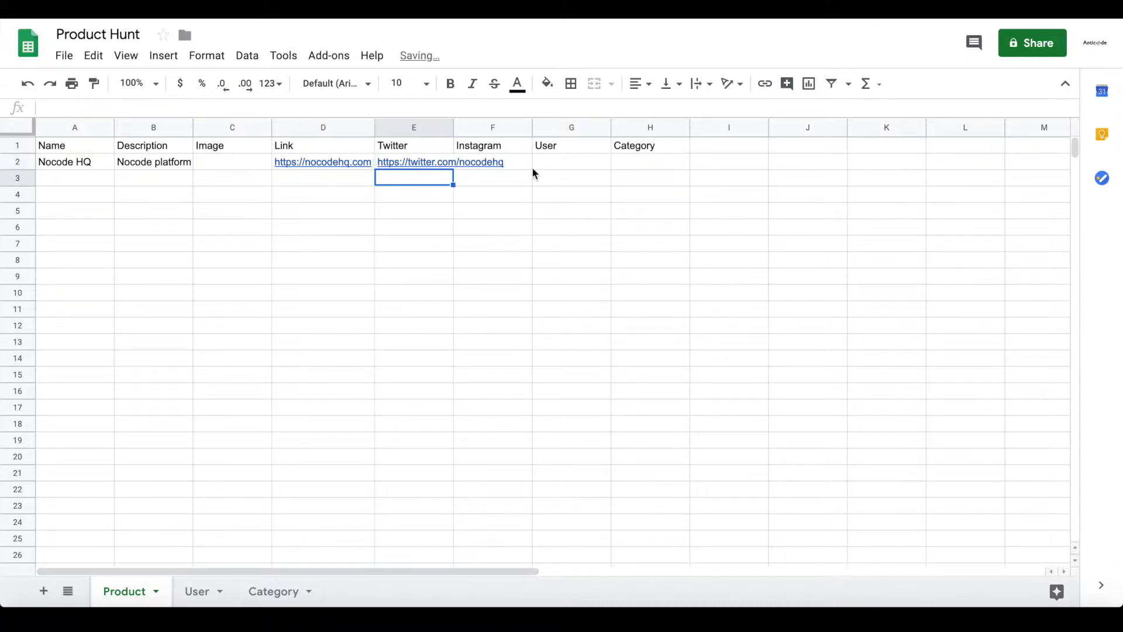
pyautogui.click(527, 162)
pyautogui.write('https:')
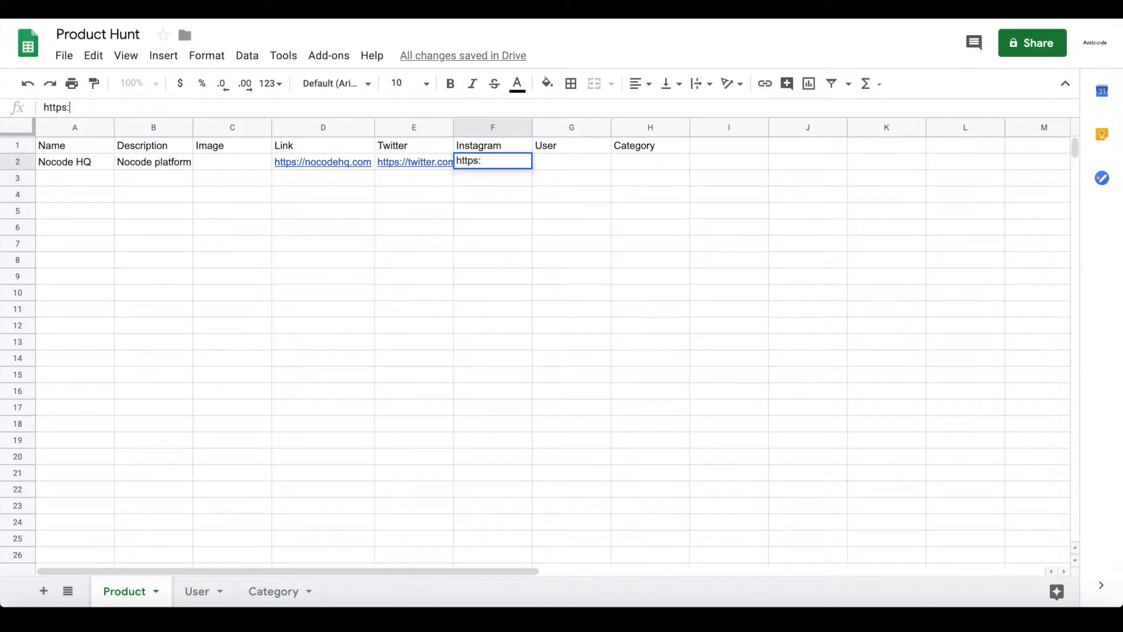
pyautogui.write('//instagram.com/nocodehq')
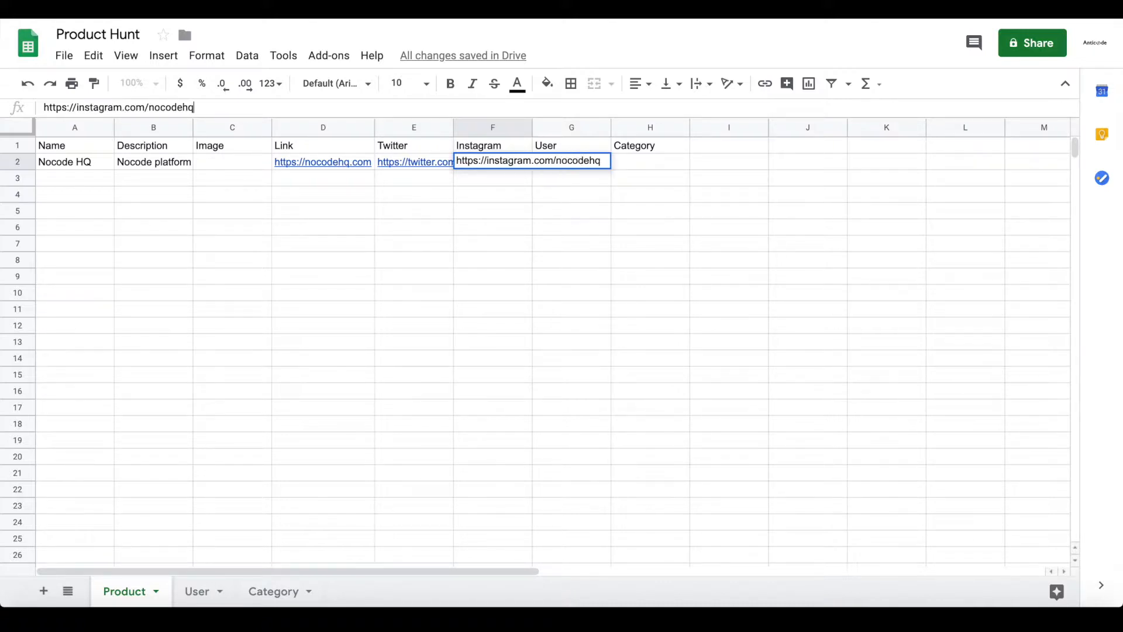
pyautogui.press('Return')
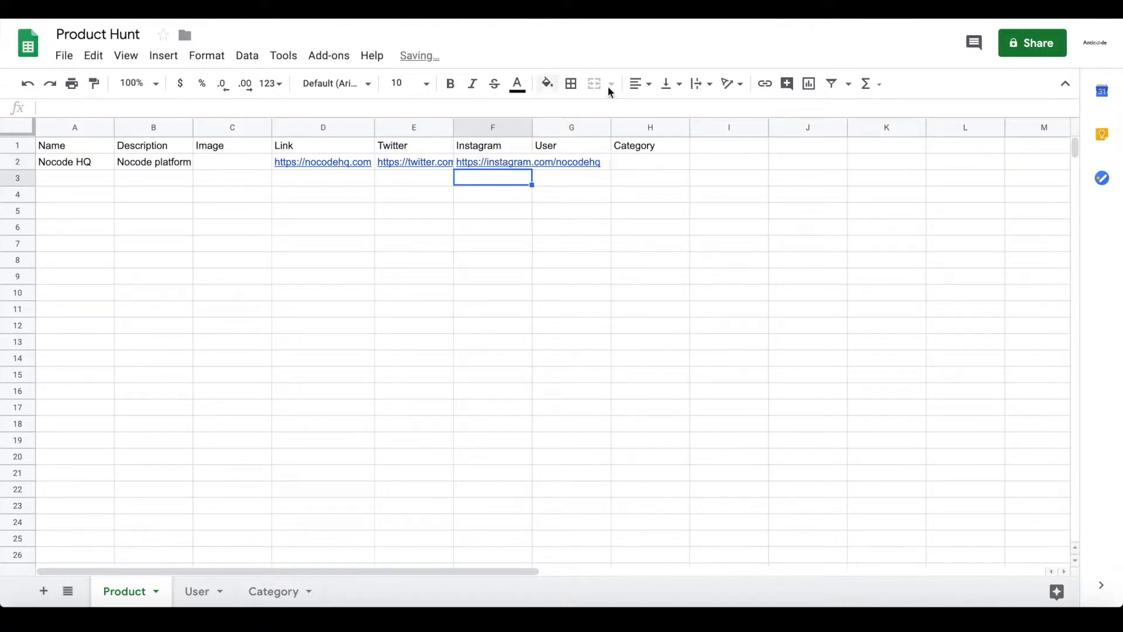
pyautogui.doubleClick(533, 127)
pyautogui.doubleClick(452, 124)
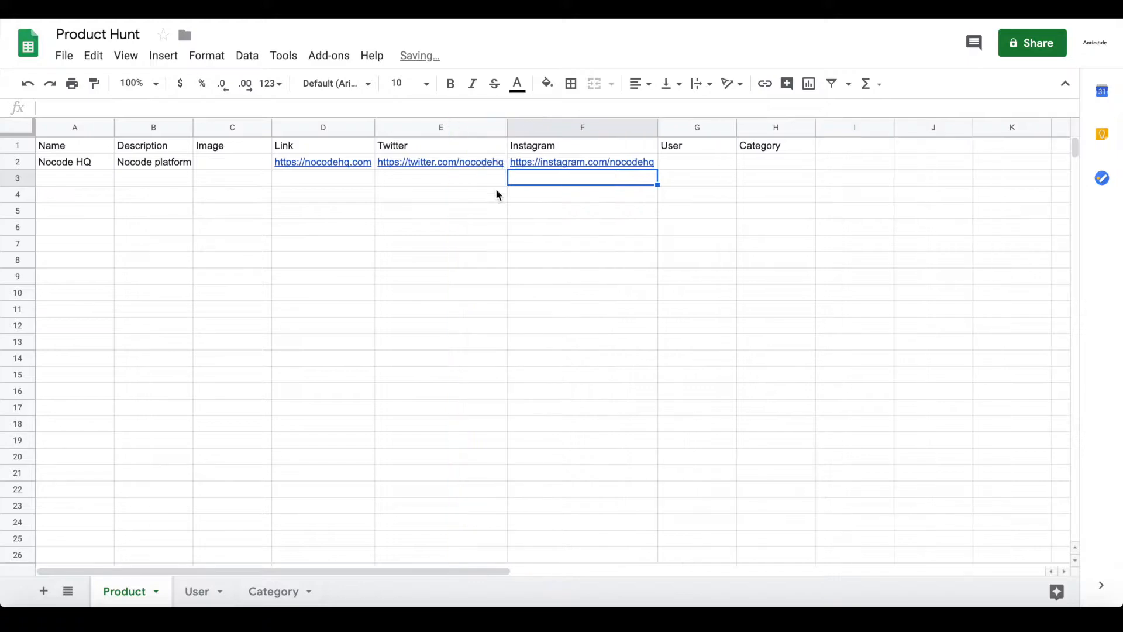
# Fill in the owning user's name in G2 and category Nocode in H2
pyautogui.click(690, 163)
pyautogui.write('Noel')
pyautogui.press('Return')
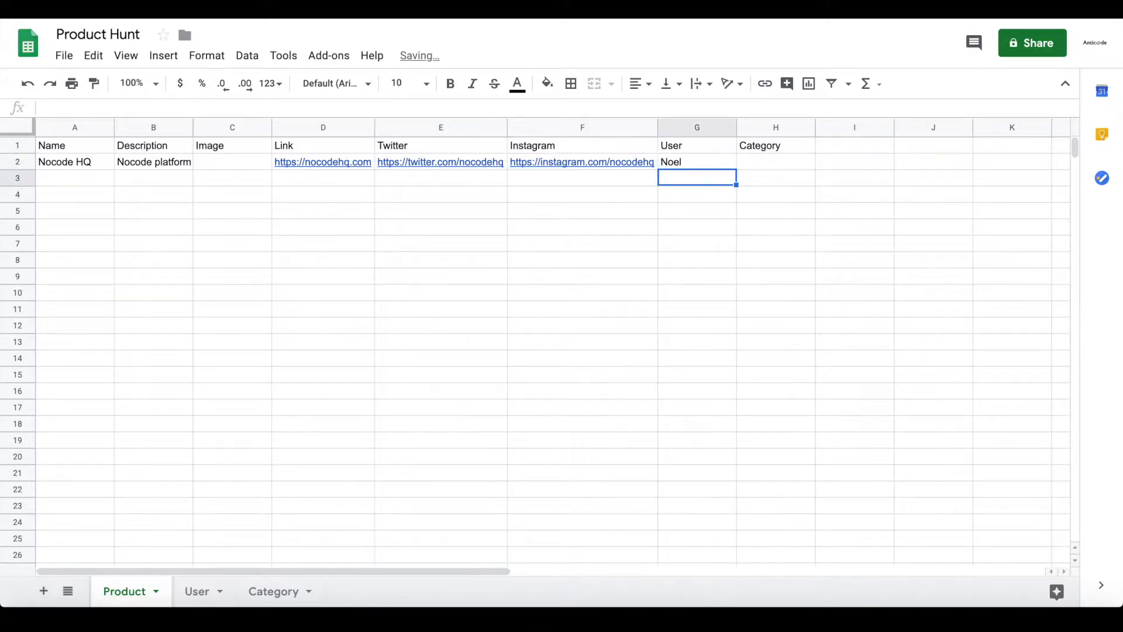
pyautogui.press('Right')
pyautogui.press('Up')
pyautogui.write('Nocode')
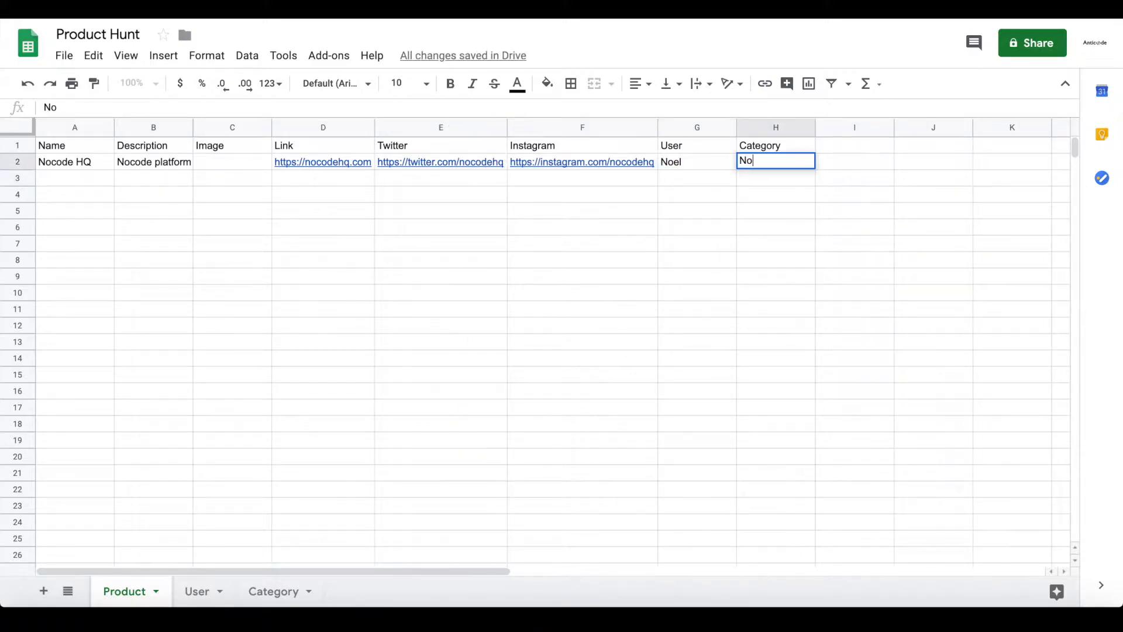
pyautogui.press('Return')
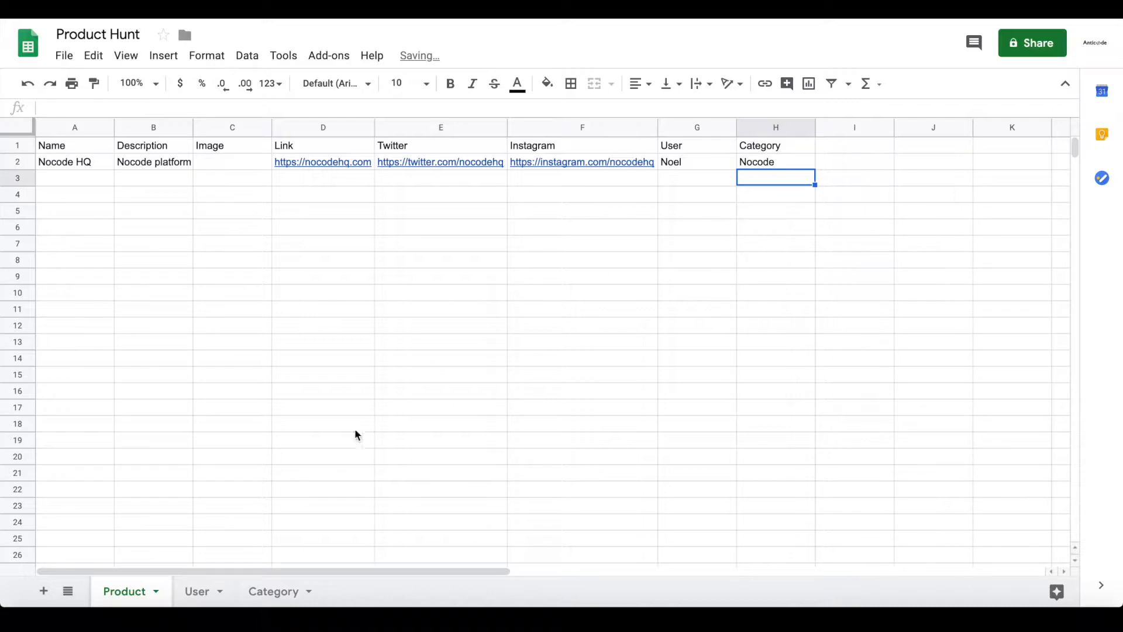
# Enter the user's name and e-mail address in row 2 of the User sheet
pyautogui.click(201, 592)
pyautogui.click(89, 162)
pyautogui.write('Noel')
pyautogui.press('Return')
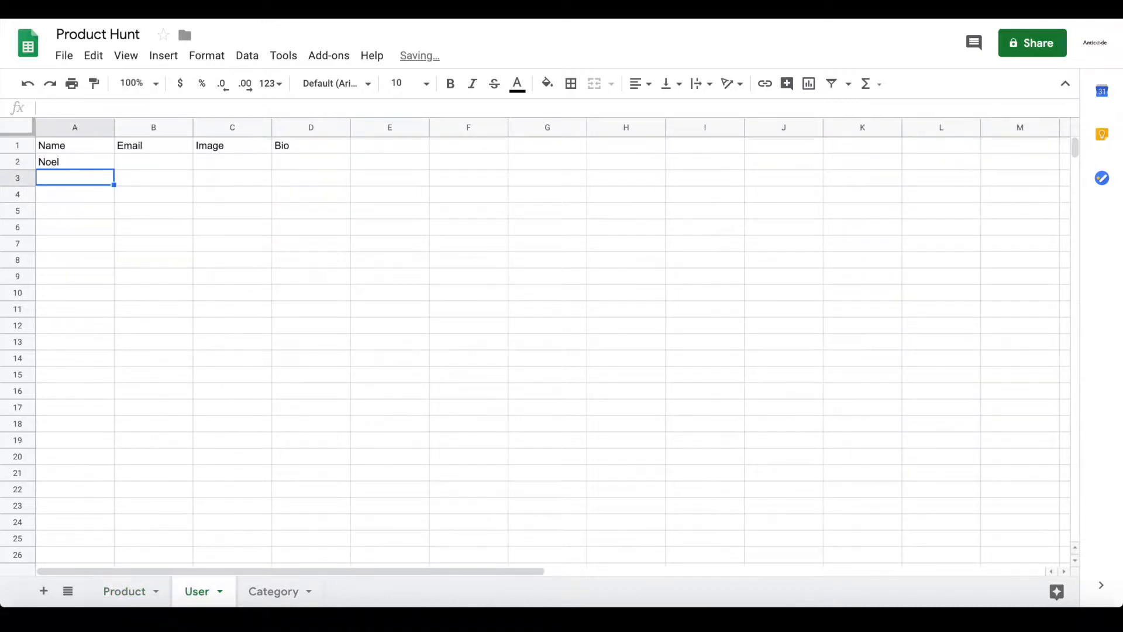
pyautogui.press('Up')
pyautogui.press('Right')
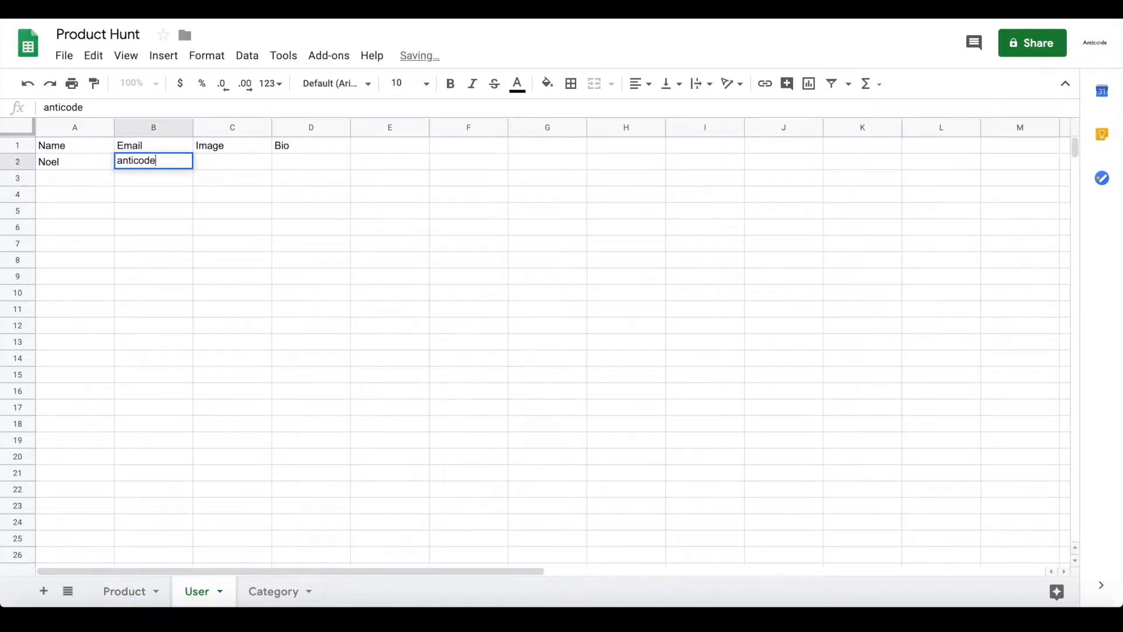
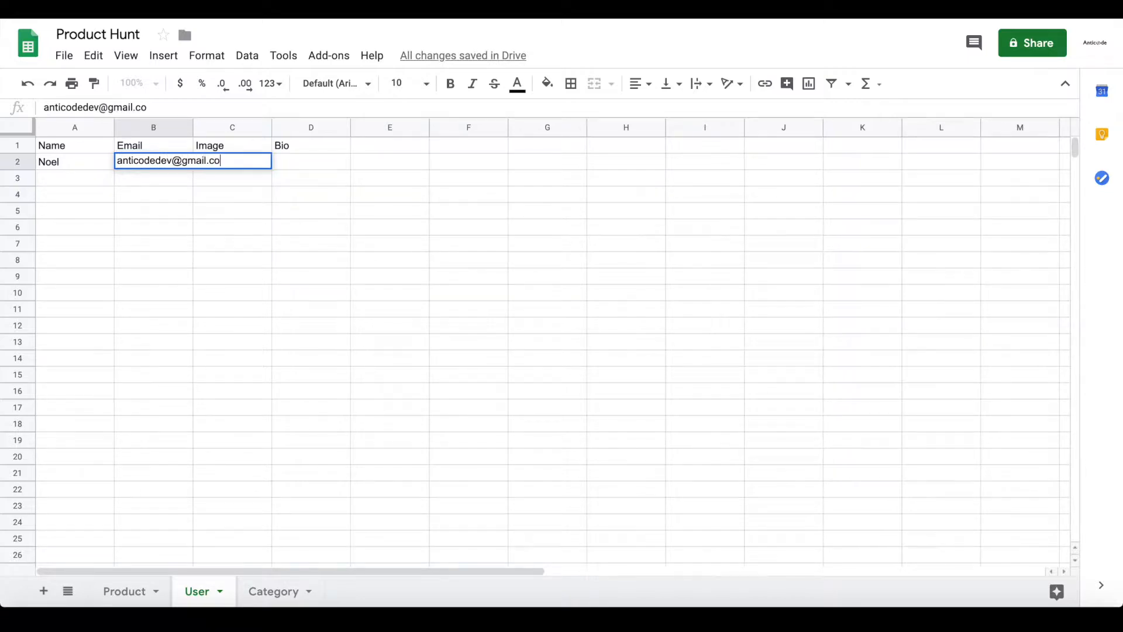
pyautogui.press('Return')
# Add the bio 'Founder of Nocode HQ' in cell D2
pyautogui.click(300, 162)
pyautogui.write('Founder ')
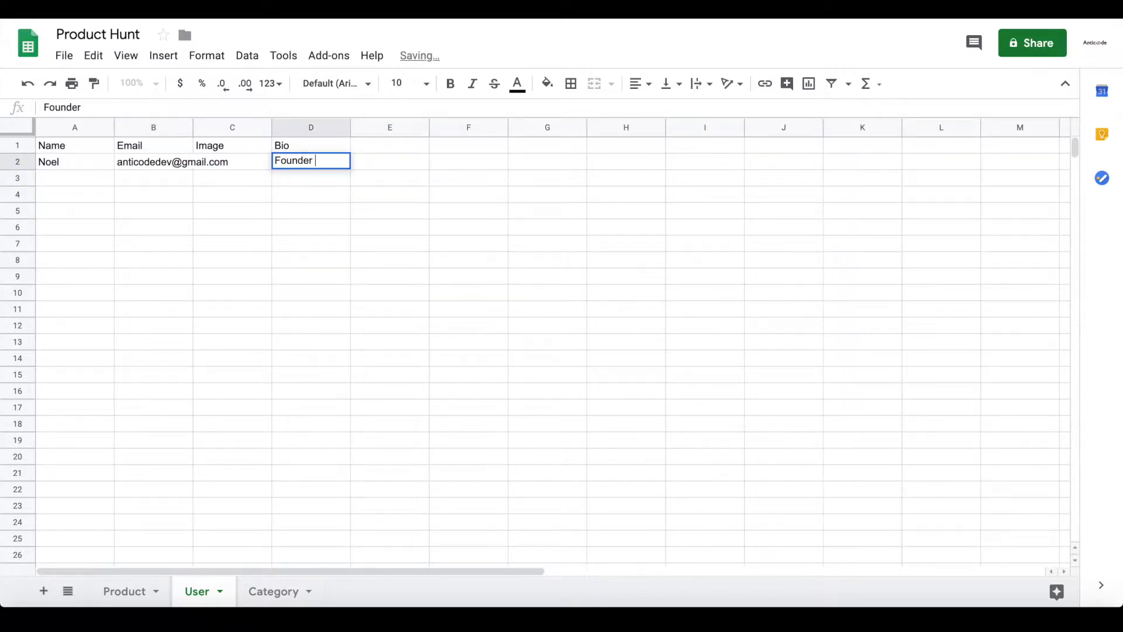
pyautogui.write('of Nocode HQ')
pyautogui.press('Return')
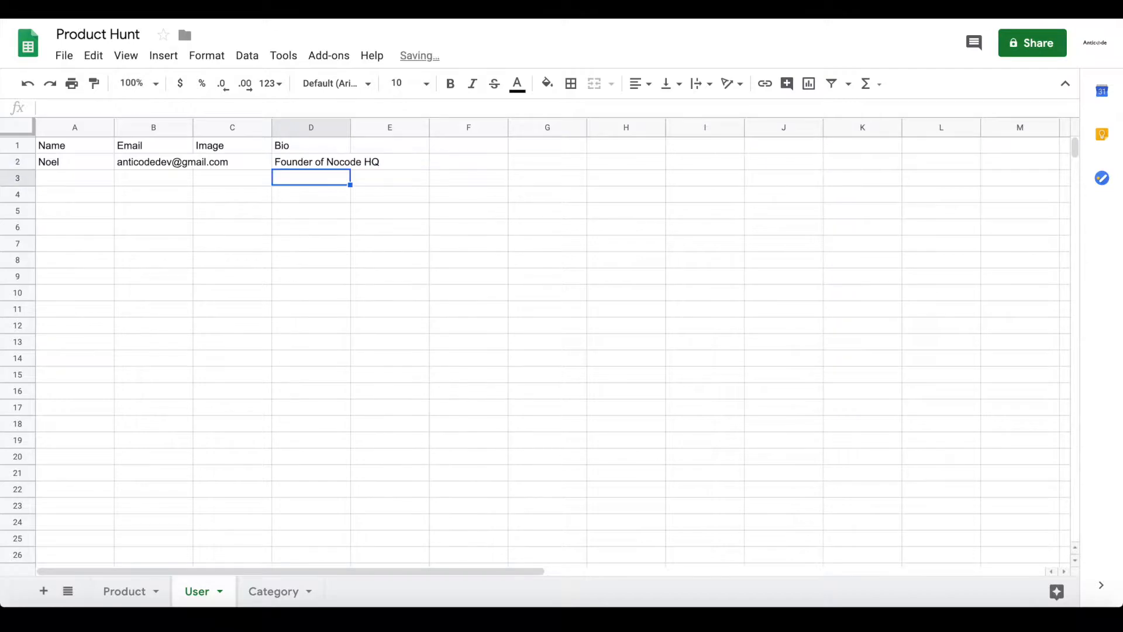
pyautogui.click(187, 127)
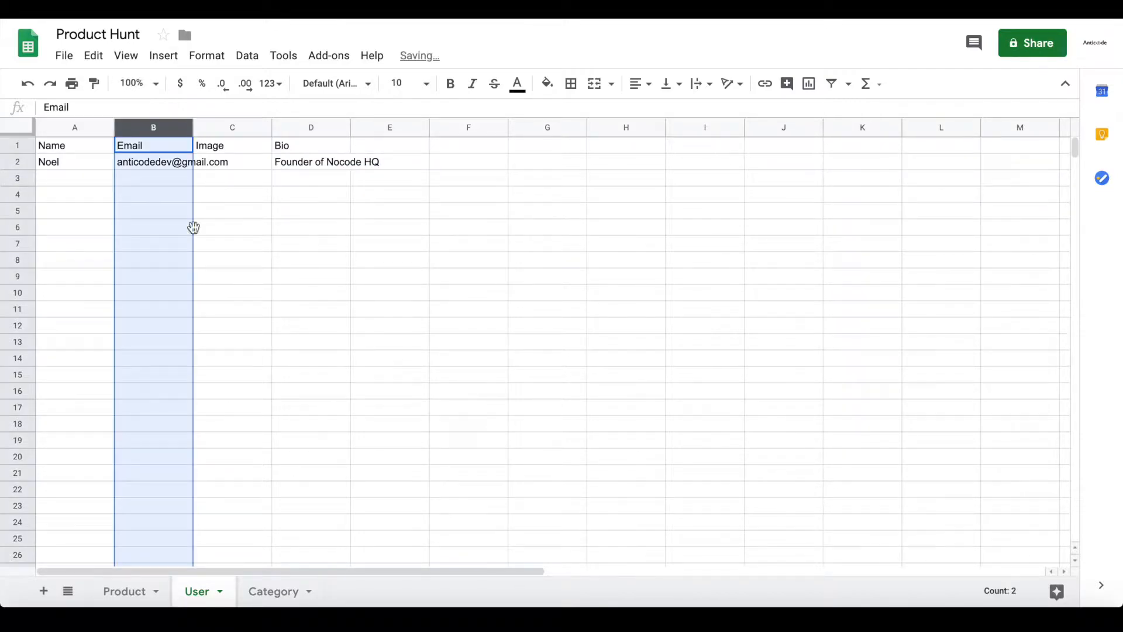
pyautogui.click(265, 592)
# Type Nocode, APIs, AI and Games down column A of the Category sheet
pyautogui.doubleClick(70, 162)
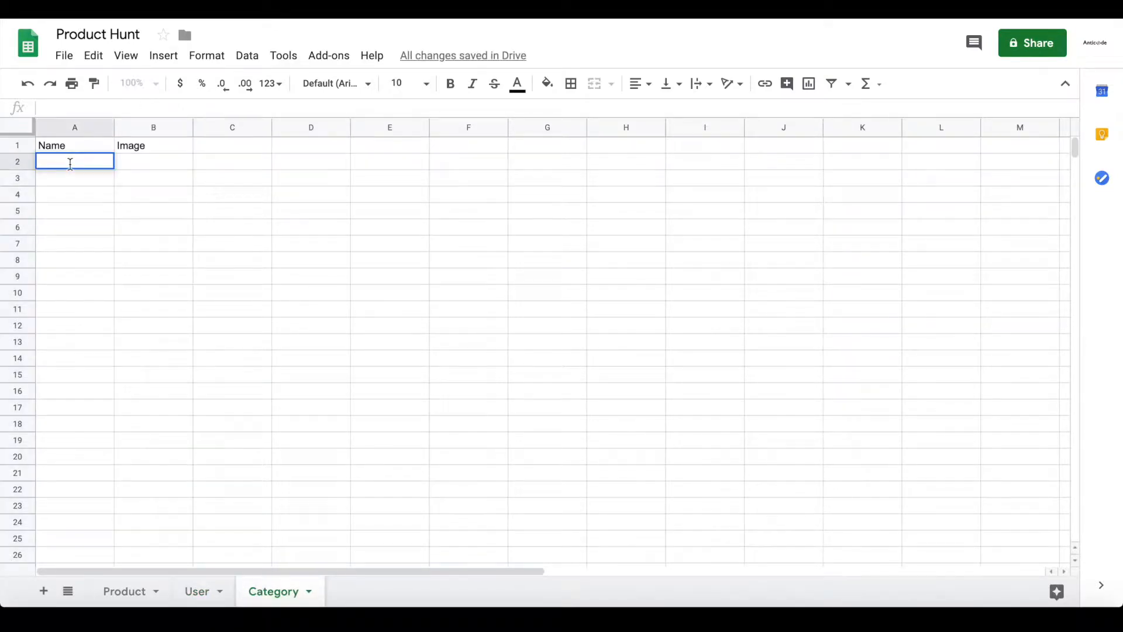
pyautogui.write('Nocode')
pyautogui.press('Return')
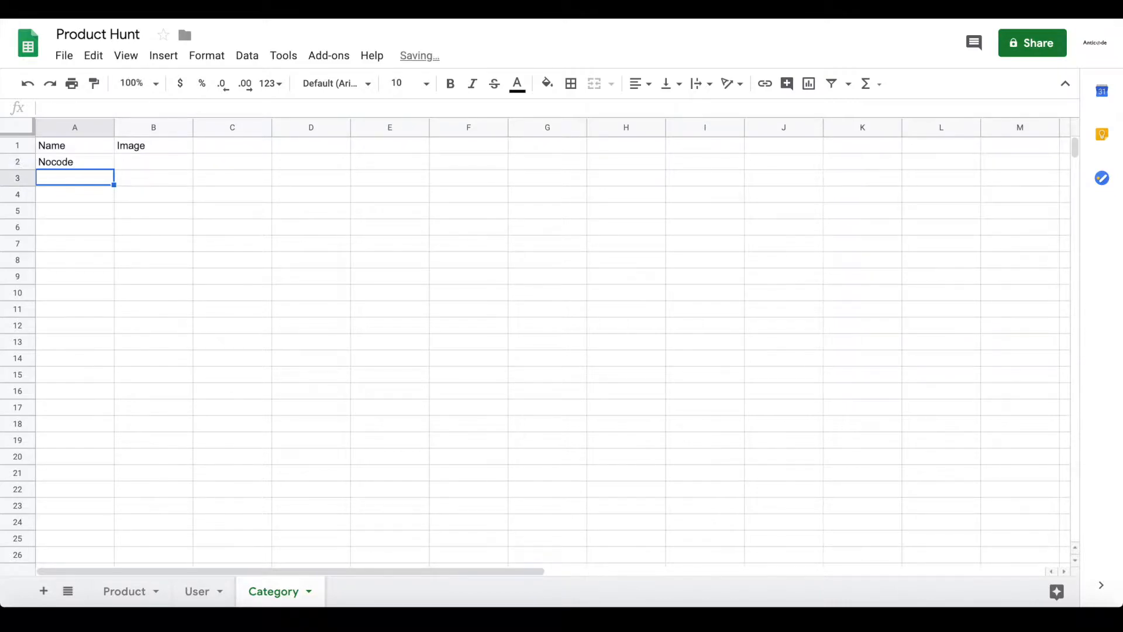
pyautogui.write('APIs')
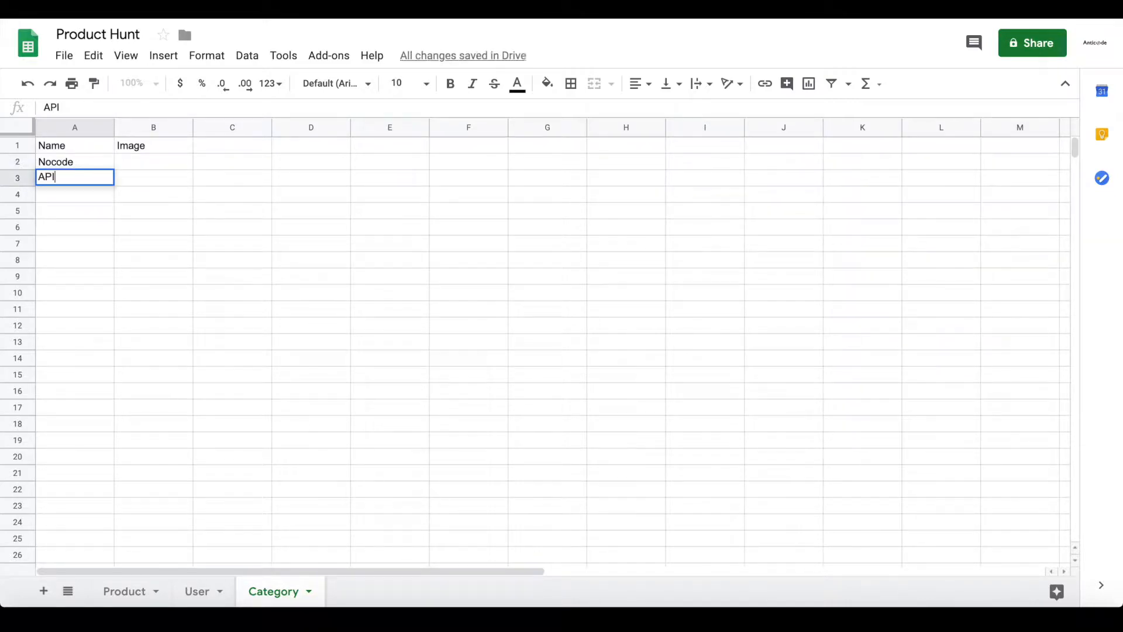
pyautogui.press('Return')
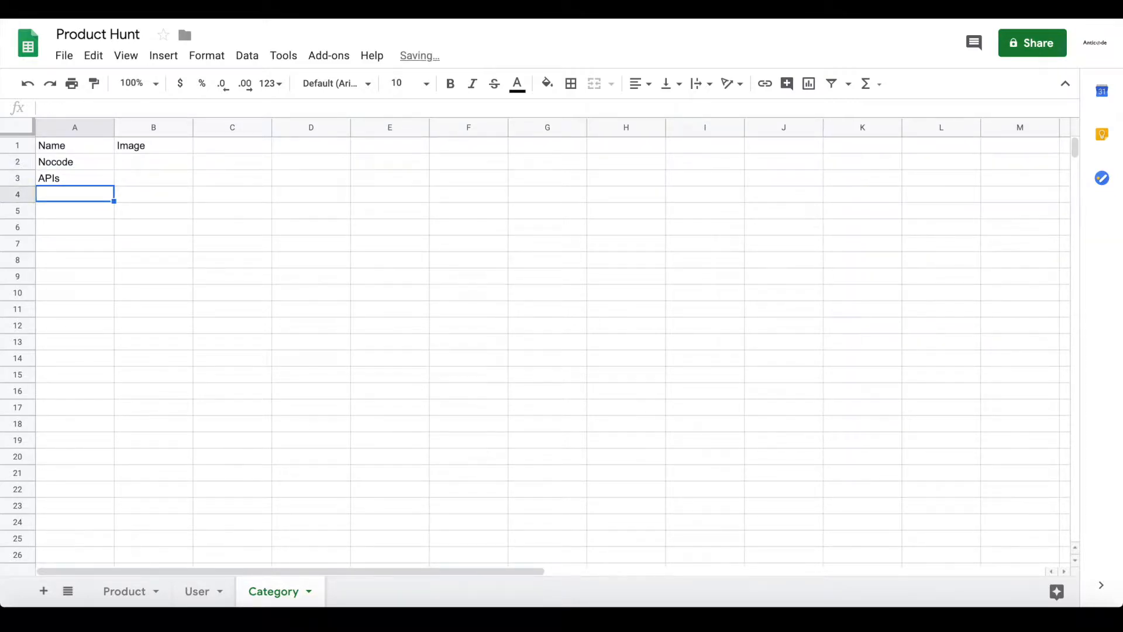
pyautogui.write('AI')
pyautogui.press('Return')
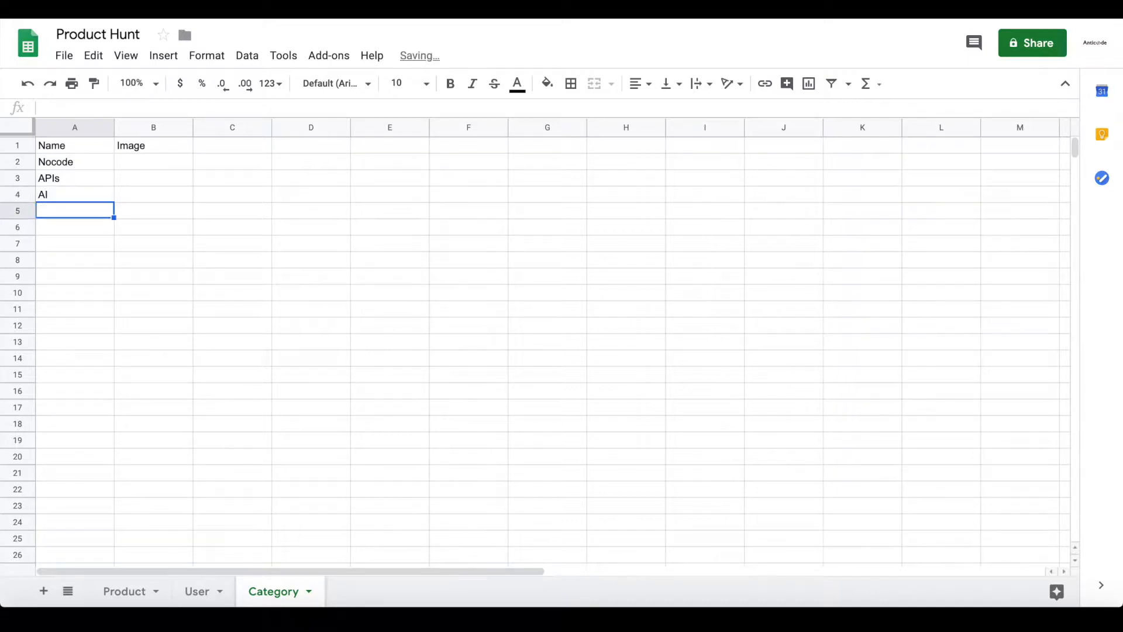
pyautogui.write('Games')
pyautogui.press('Return')
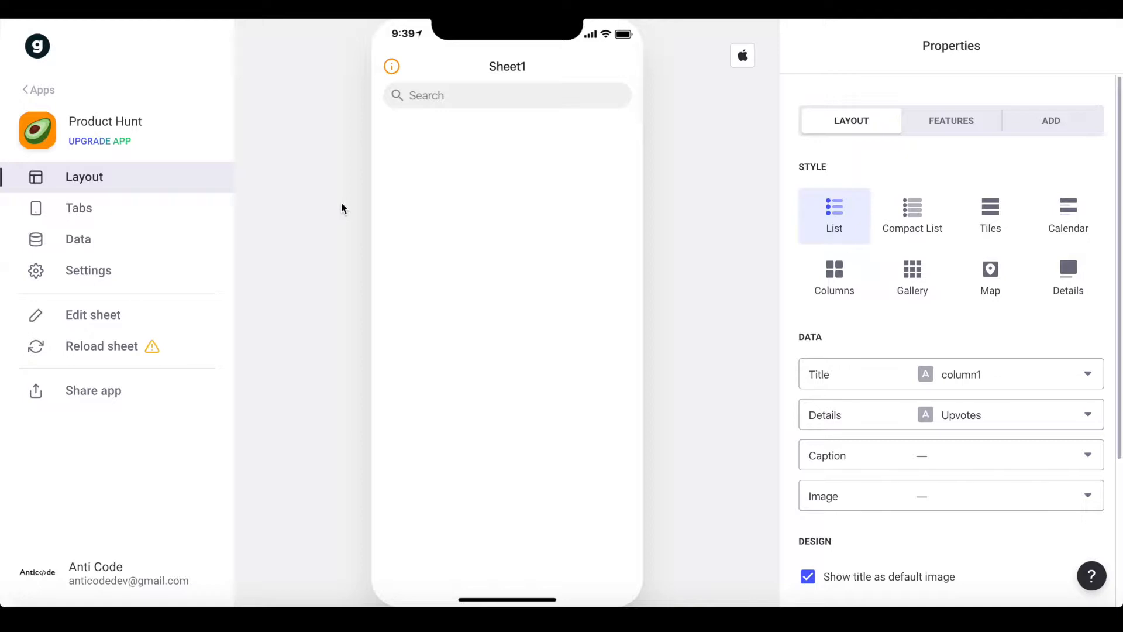
# Reload the spreadsheet in Glide and accept the newly found columns
pyautogui.click(133, 360)
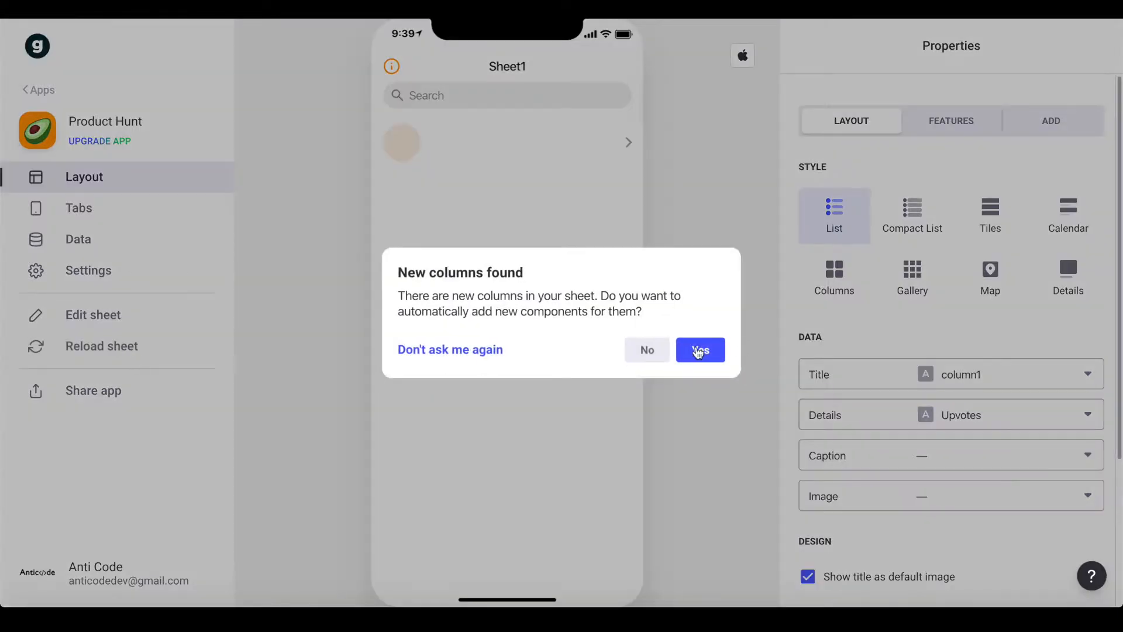
pyautogui.click(697, 350)
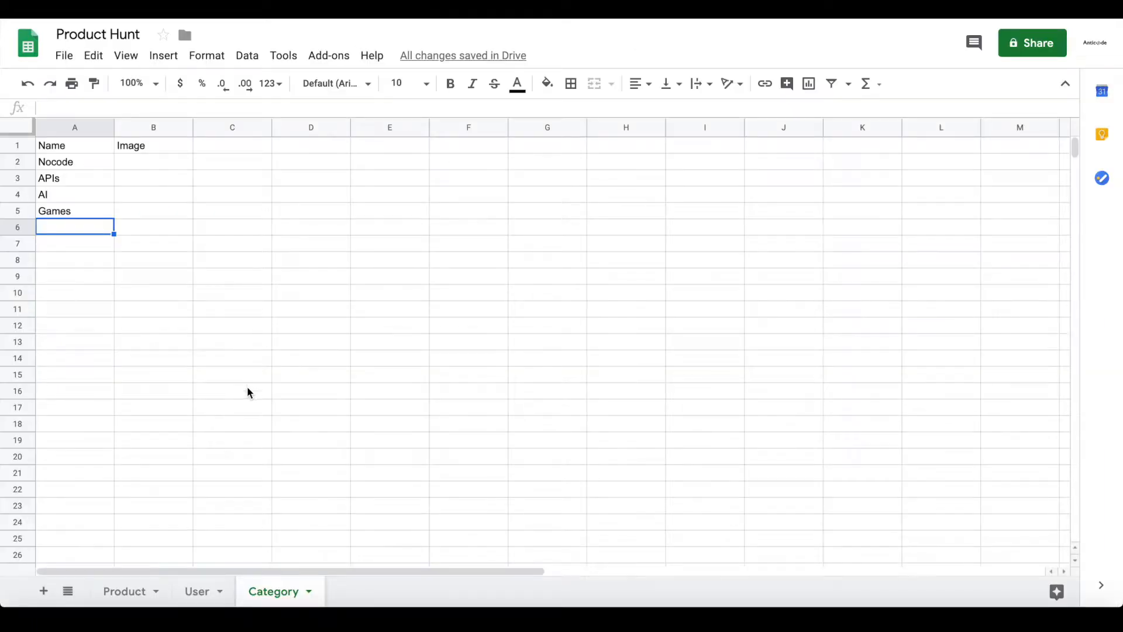
pyautogui.click(120, 592)
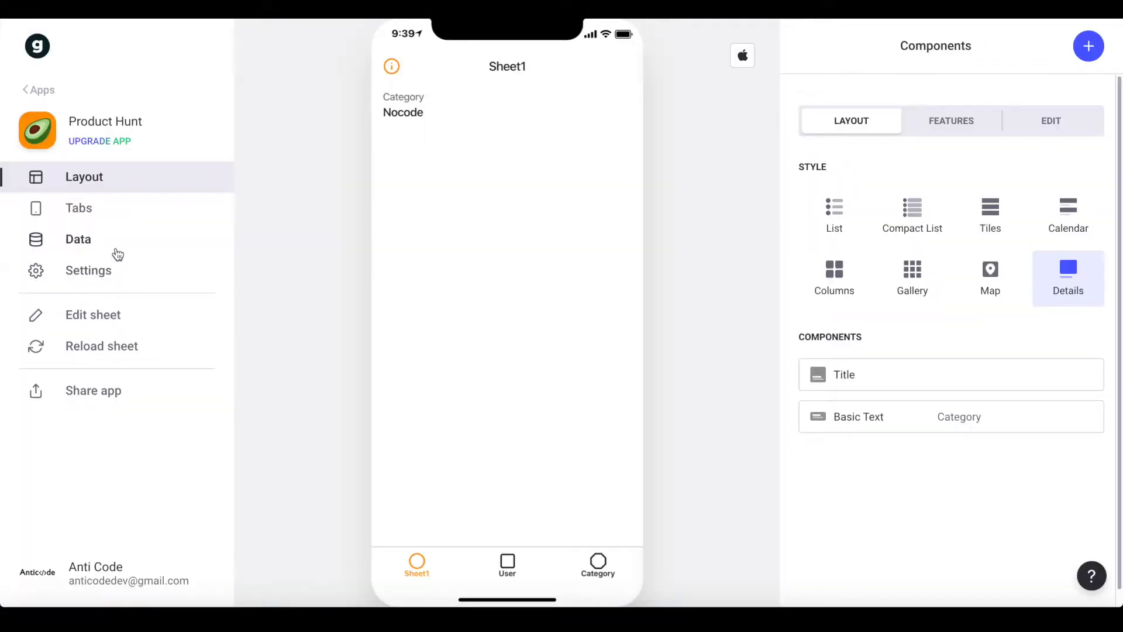
# In the User sheet's data, reload and add a new column labelled made_products:
pyautogui.click(118, 239)
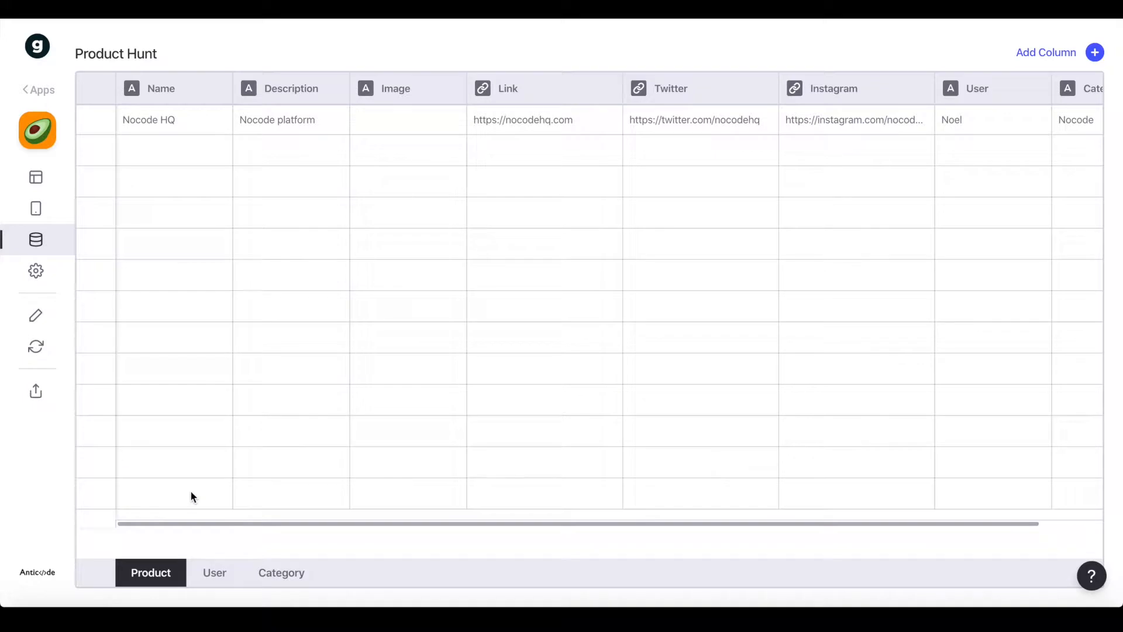
pyautogui.click(215, 573)
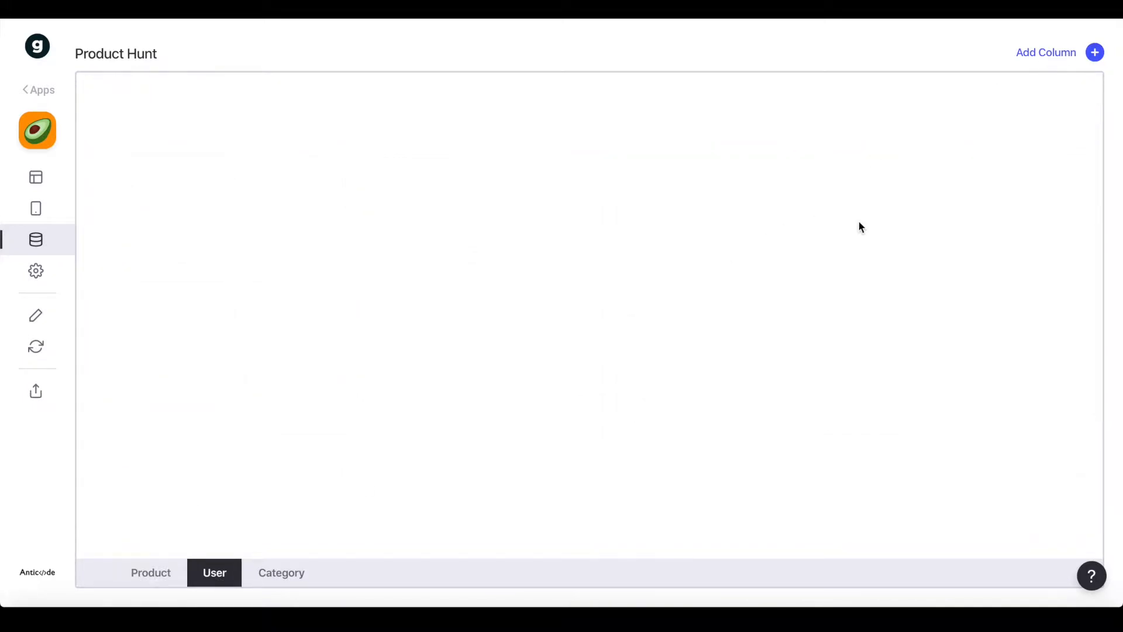
pyautogui.click(31, 351)
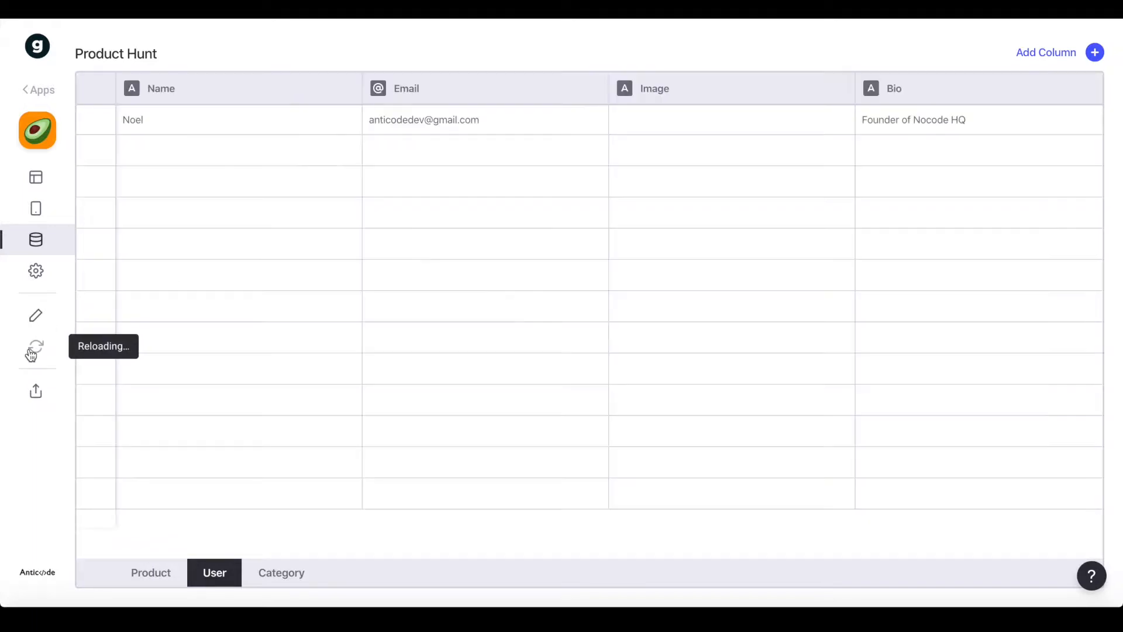
pyautogui.click(1044, 54)
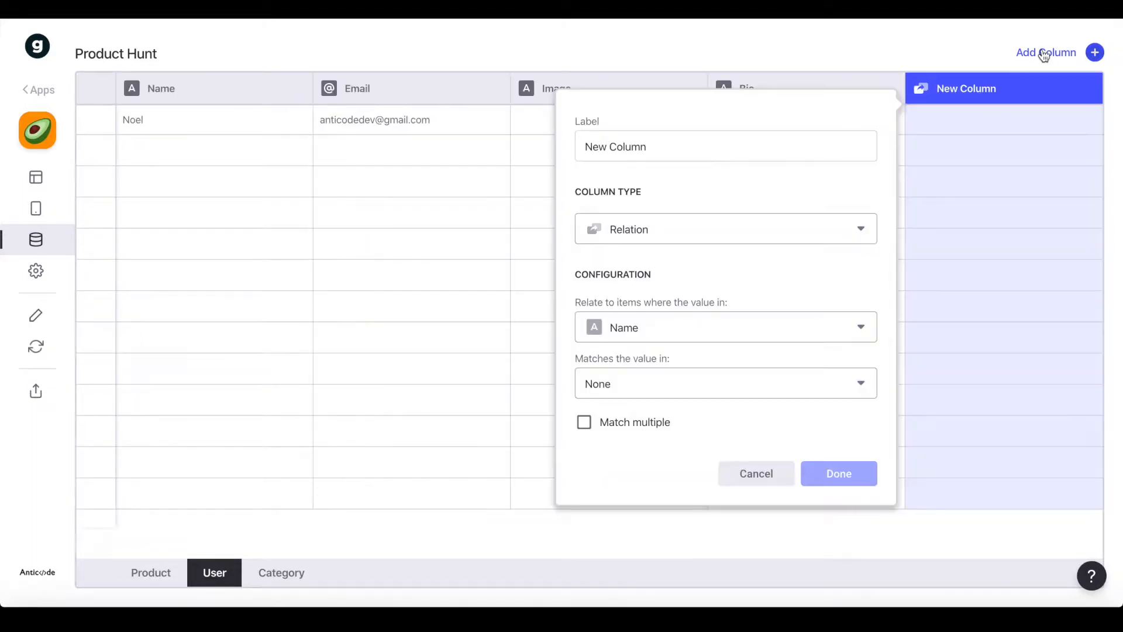
pyautogui.tripleClick(644, 141)
pyautogui.click(643, 146)
pyautogui.tripleClick(643, 147)
pyautogui.write('made_products:')
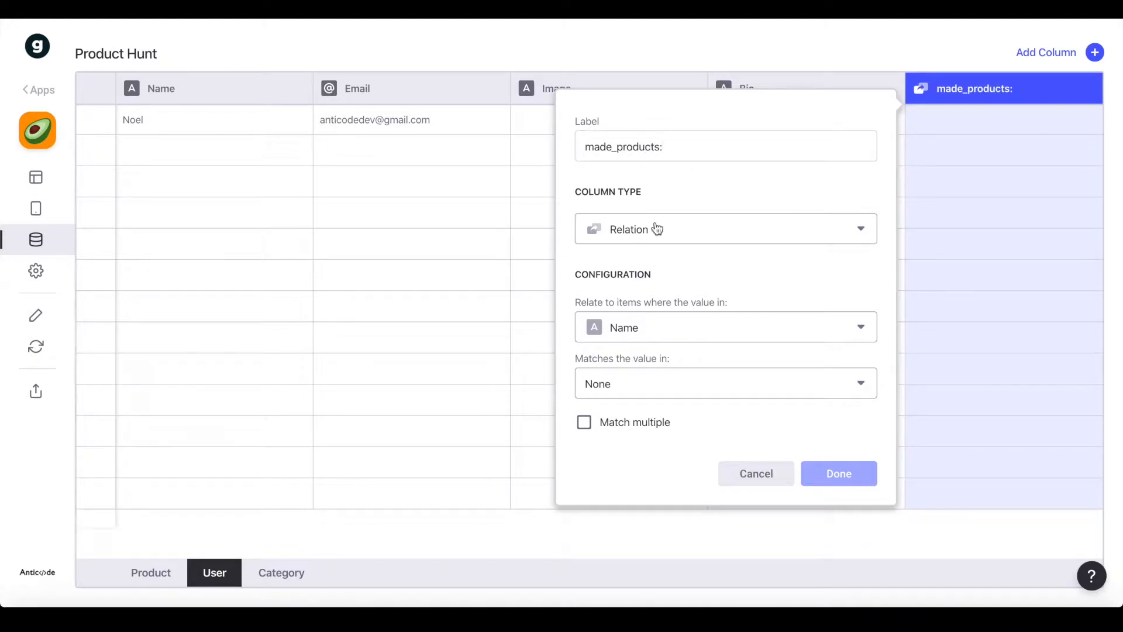
# Make it a relation matching Name to Product's User, allowing multiple matches
pyautogui.click(659, 325)
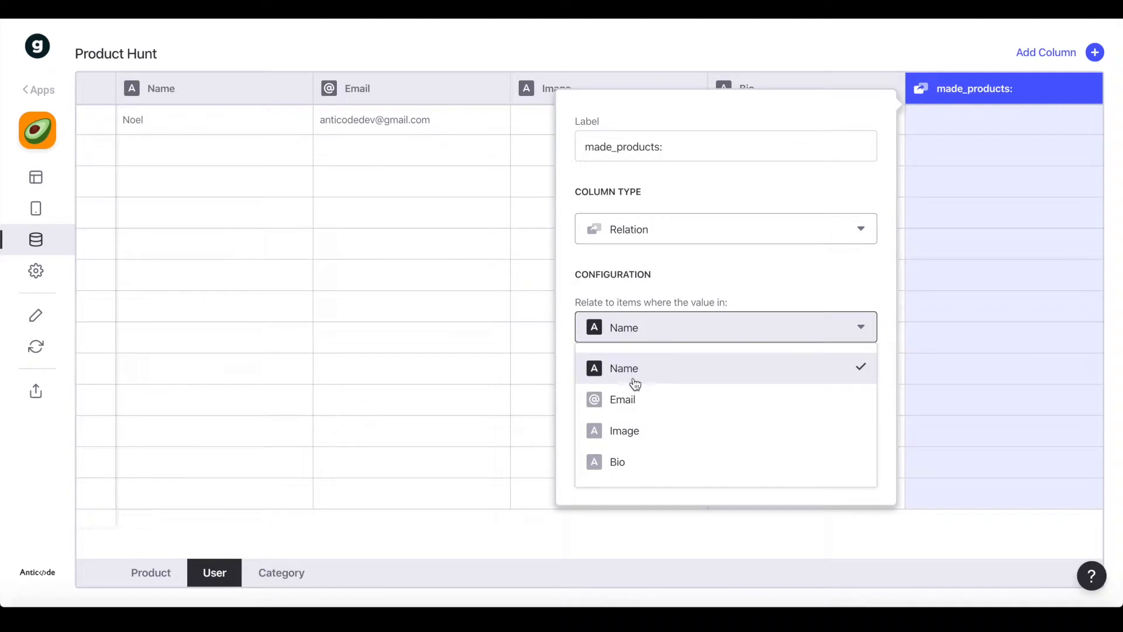
pyautogui.click(709, 358)
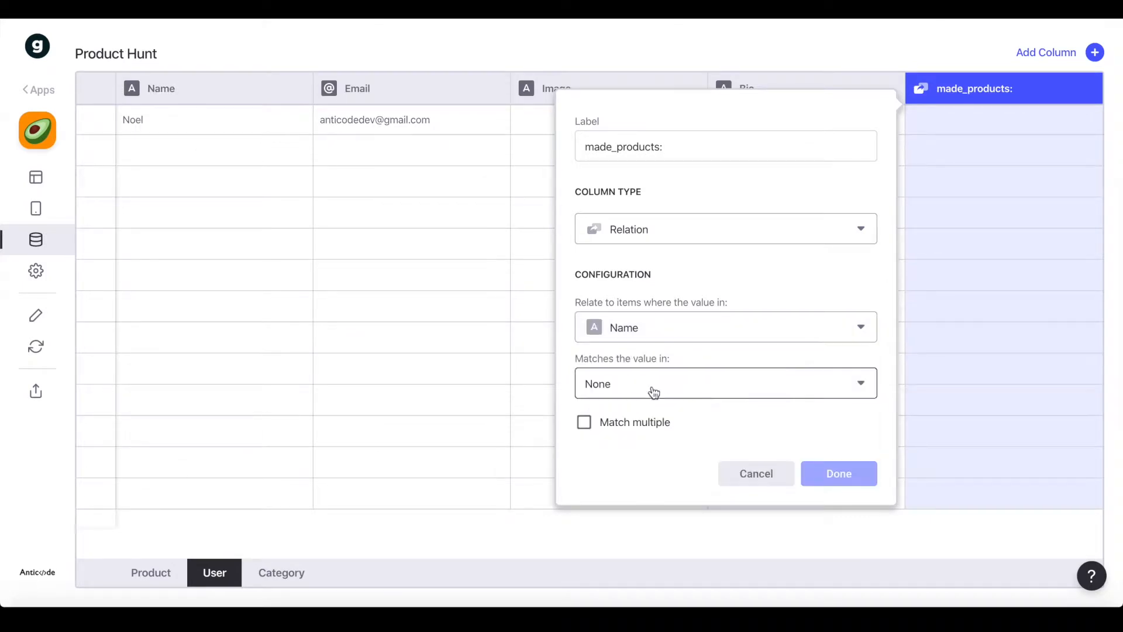
pyautogui.click(651, 391)
pyautogui.moveTo(627, 423)
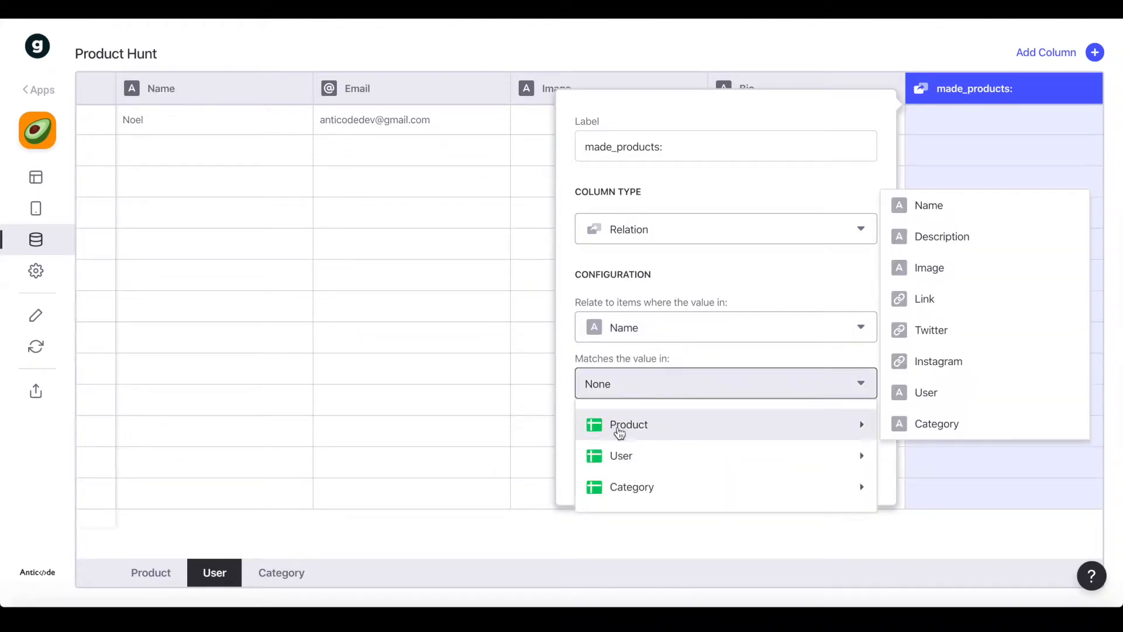
pyautogui.click(951, 396)
pyautogui.click(649, 430)
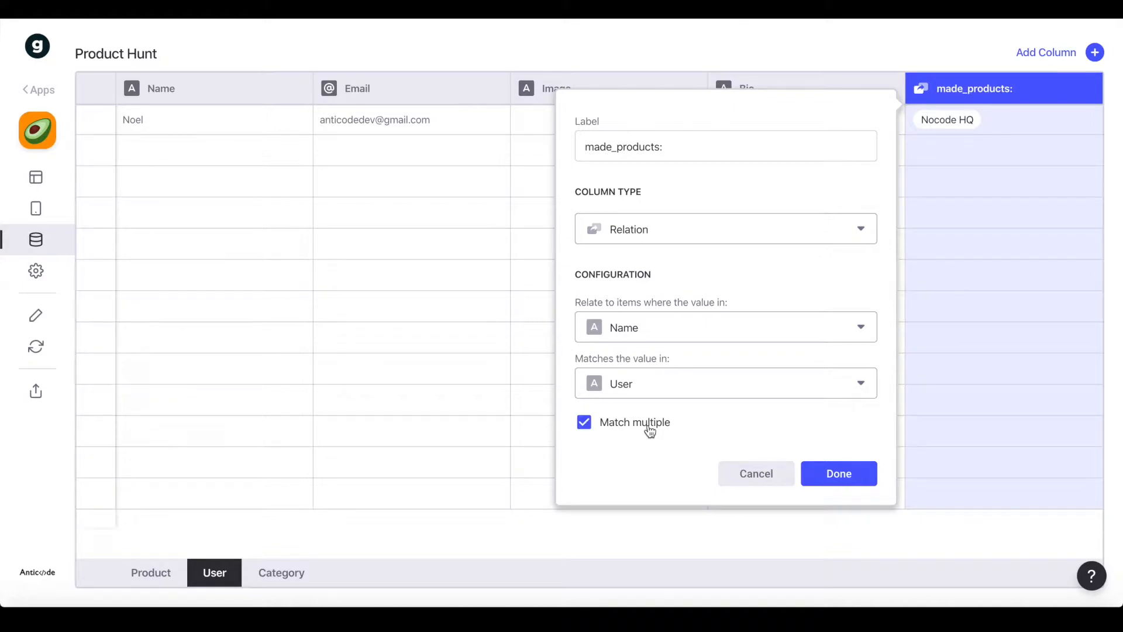
pyautogui.click(834, 485)
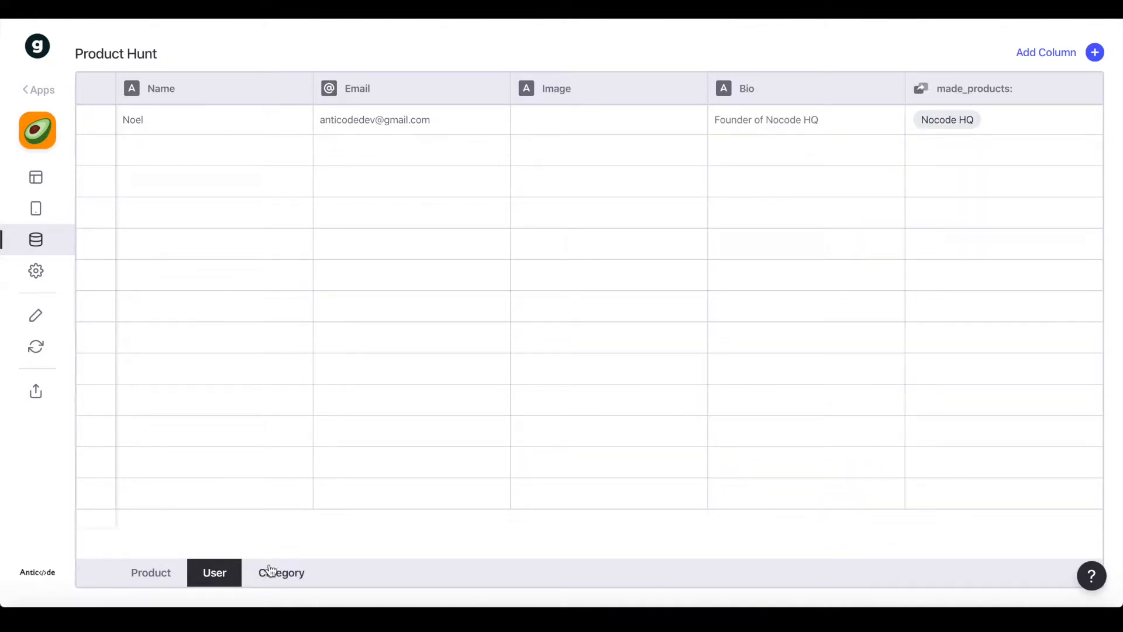
pyautogui.click(283, 579)
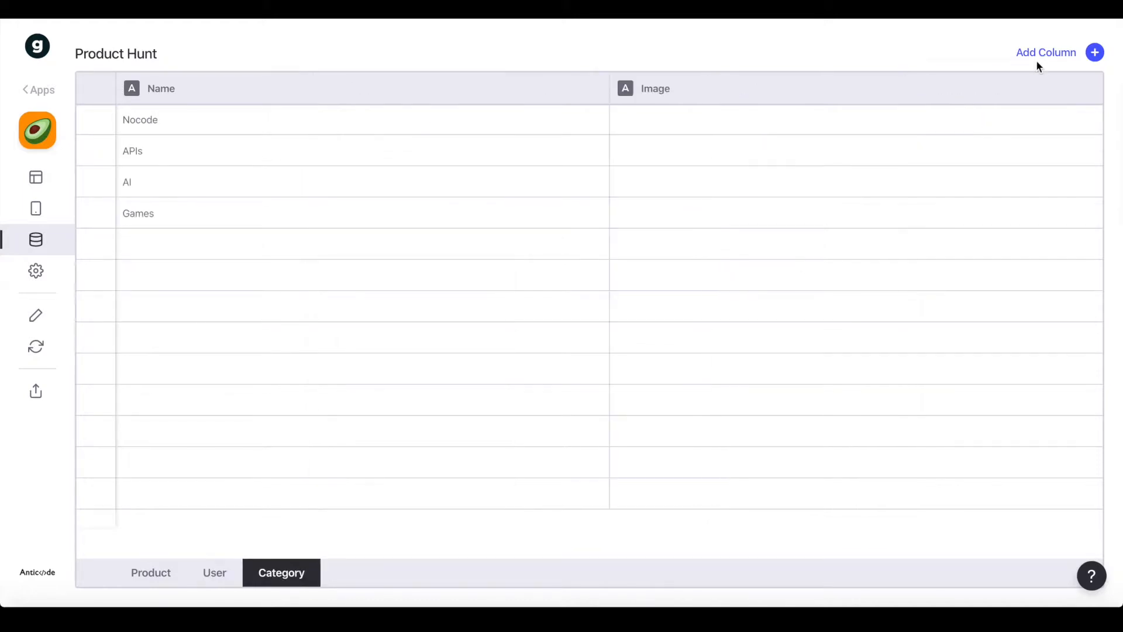
# Add a new column to the Category sheet labelled contains_products:
pyautogui.click(1043, 54)
pyautogui.click(632, 140)
pyautogui.hotkey('ctrl', 'a')
pyautogui.write('has_products')
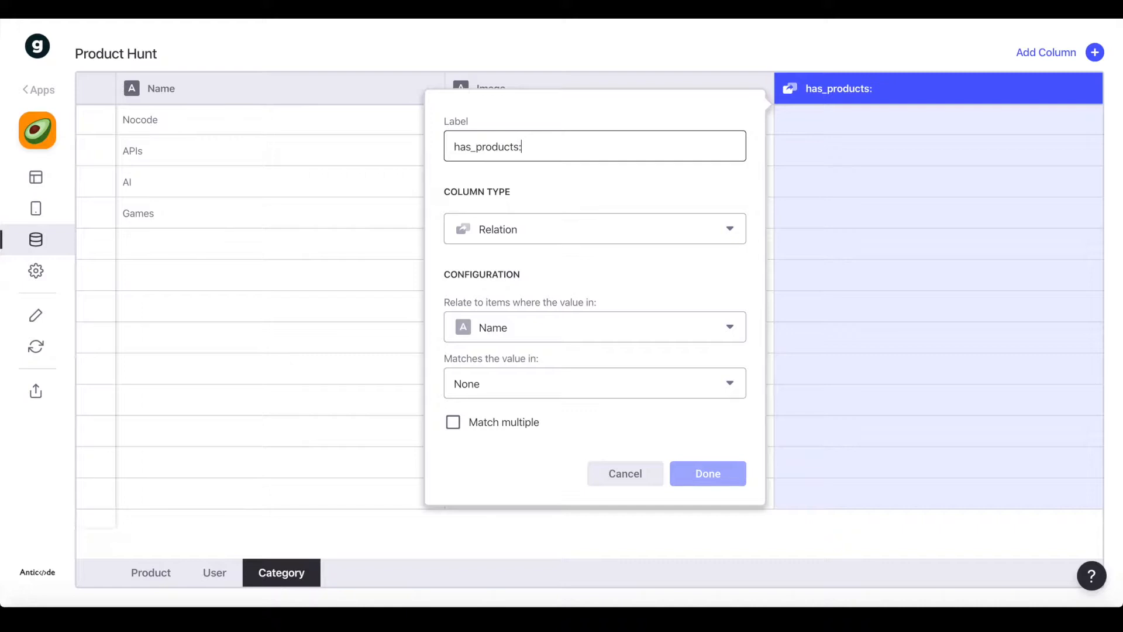
pyautogui.doubleClick(461, 147)
pyautogui.click(471, 147)
pyautogui.press('BackSpace')
pyautogui.press('BackSpace')
pyautogui.press('BackSpace')
pyautogui.write('contains')
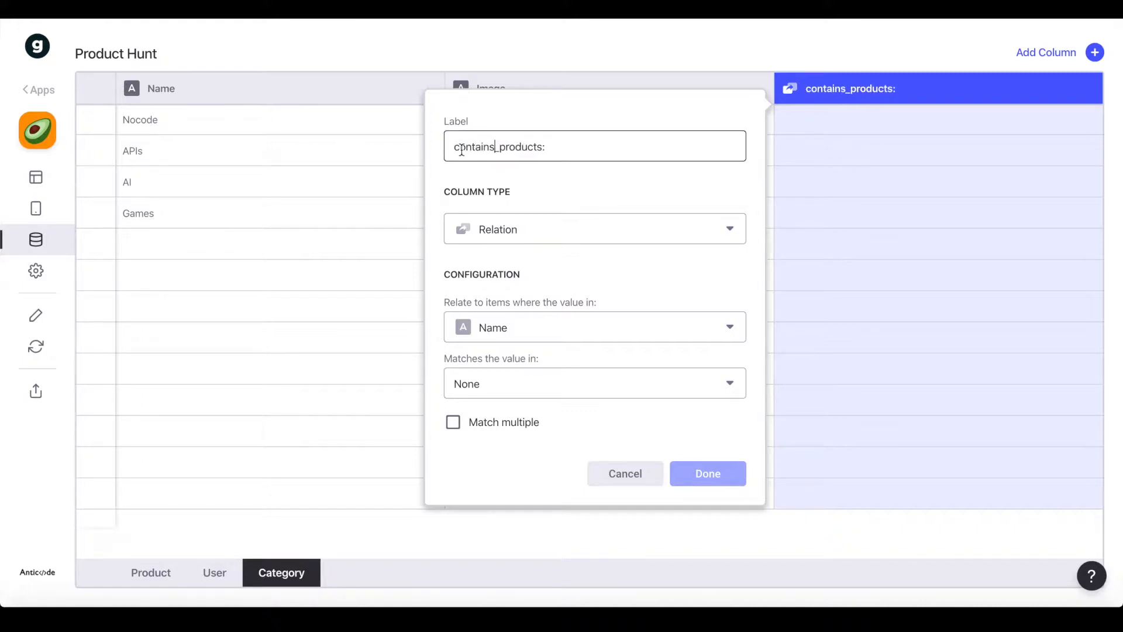
# Relate the category's Name to the Product sheet's Category column and confirm
pyautogui.click(509, 334)
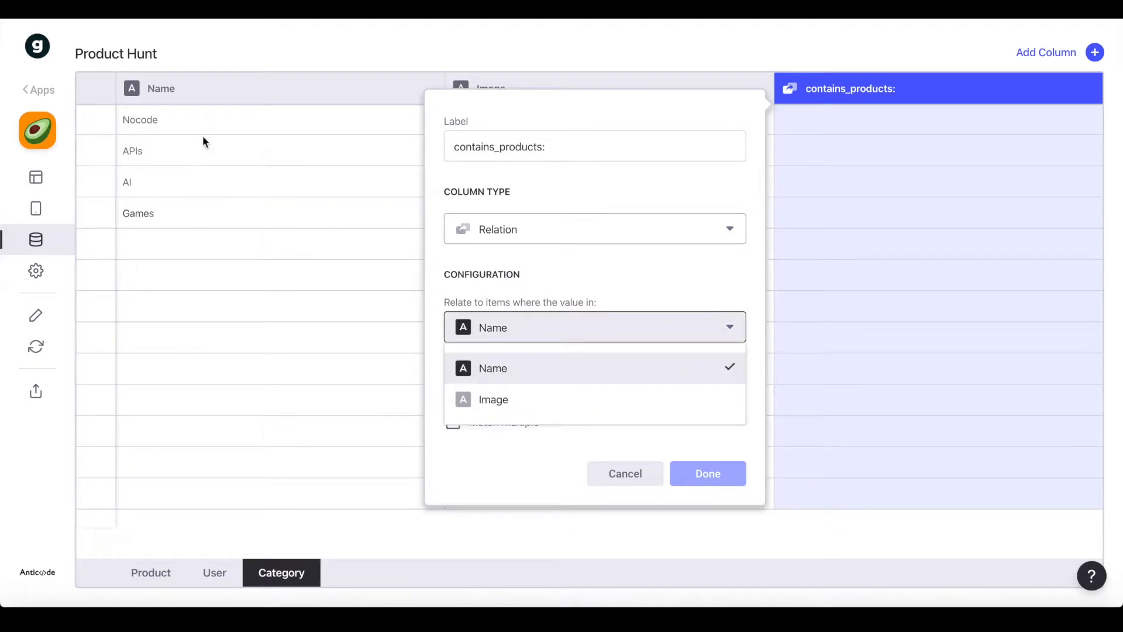
pyautogui.click(517, 364)
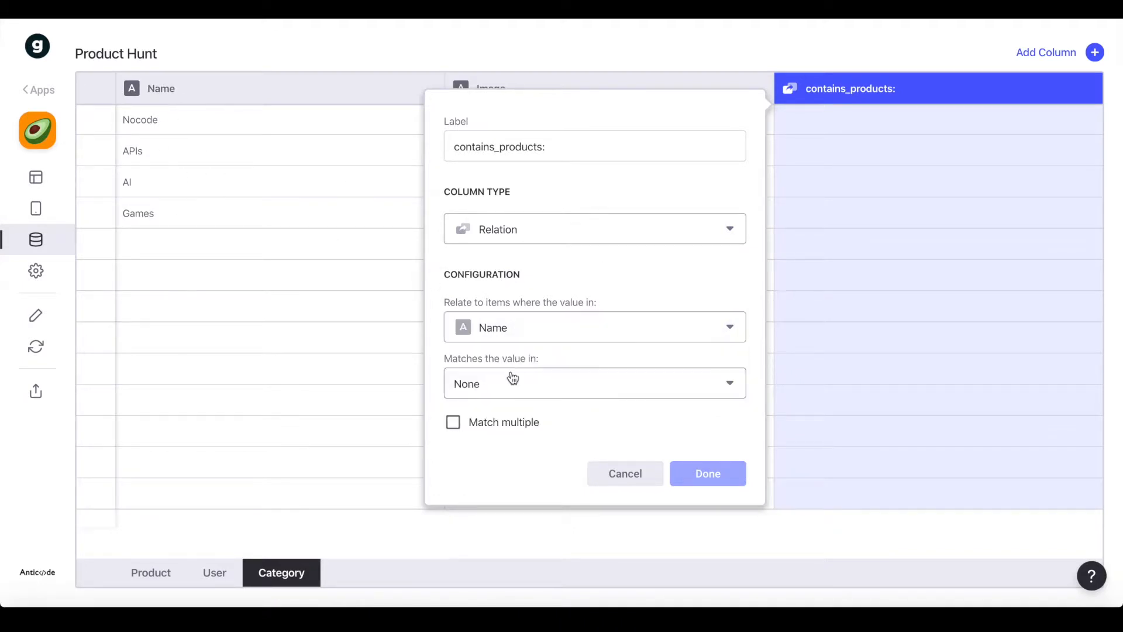
pyautogui.click(503, 384)
pyautogui.moveTo(540, 419)
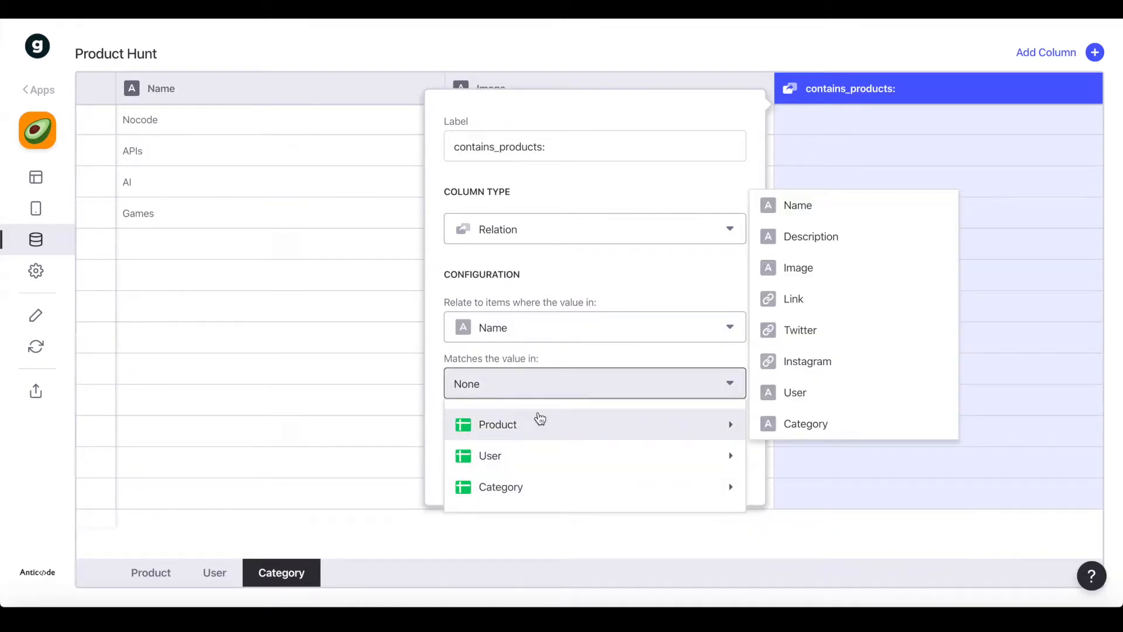
pyautogui.click(831, 433)
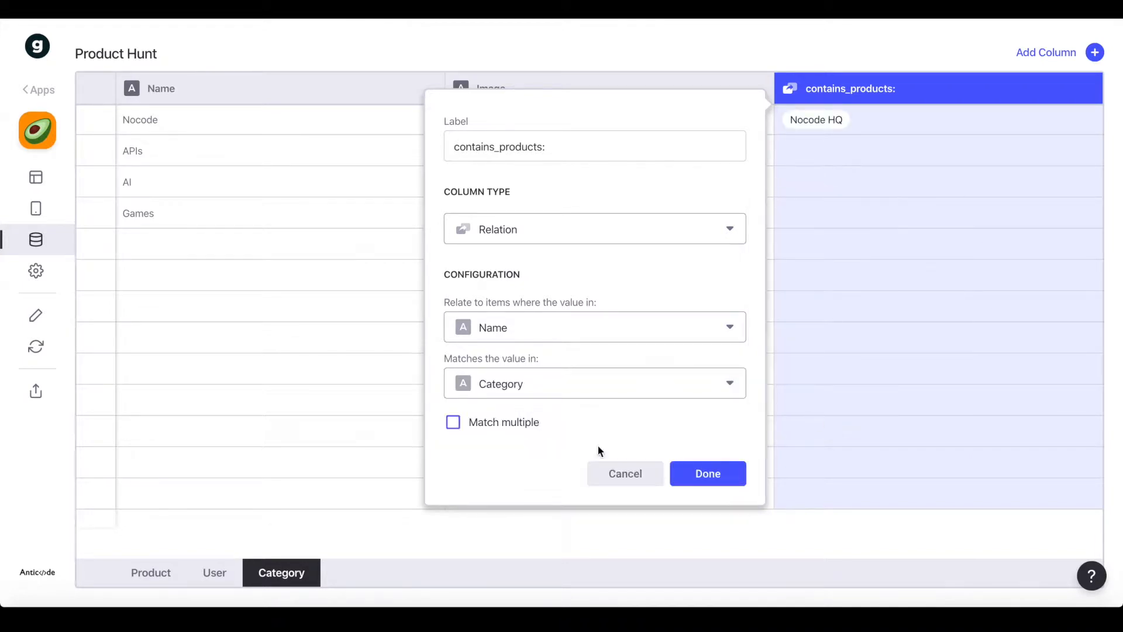
pyautogui.click(731, 475)
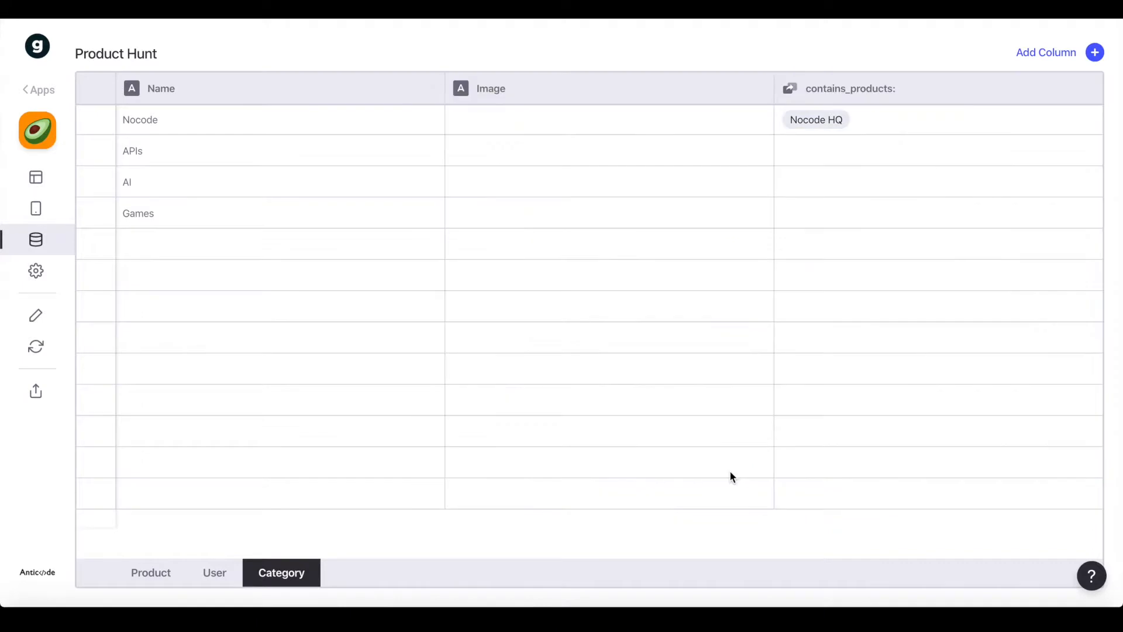
# On the Product sheet, add a new column labelled by_user:
pyautogui.click(133, 561)
pyautogui.hscroll(3, 666, 106)
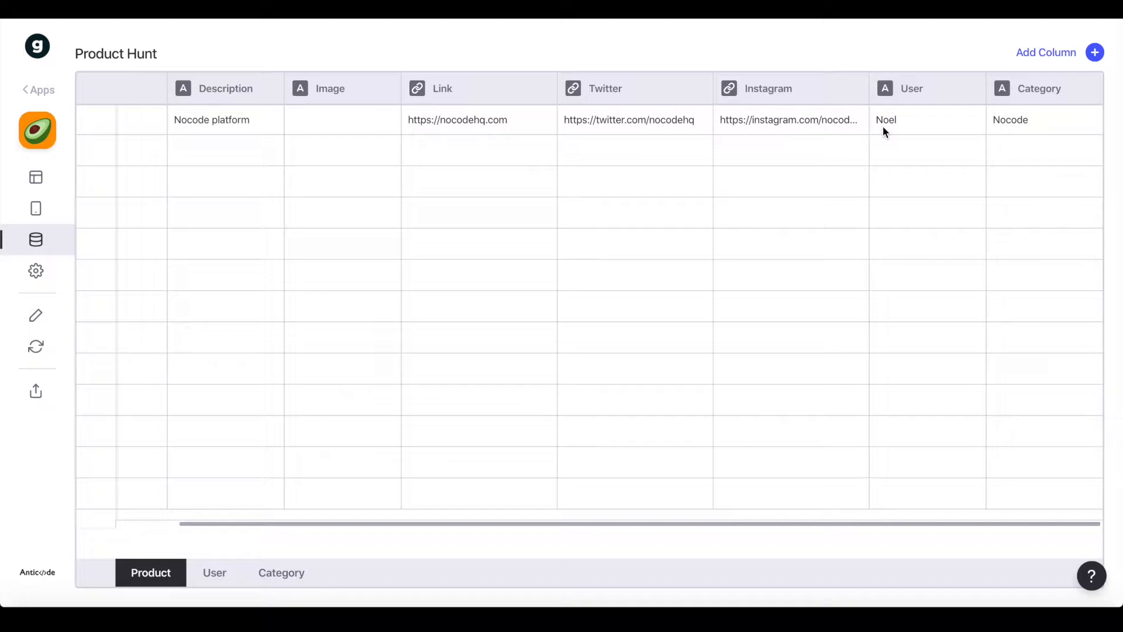
pyautogui.click(1036, 56)
pyautogui.tripleClick(812, 145)
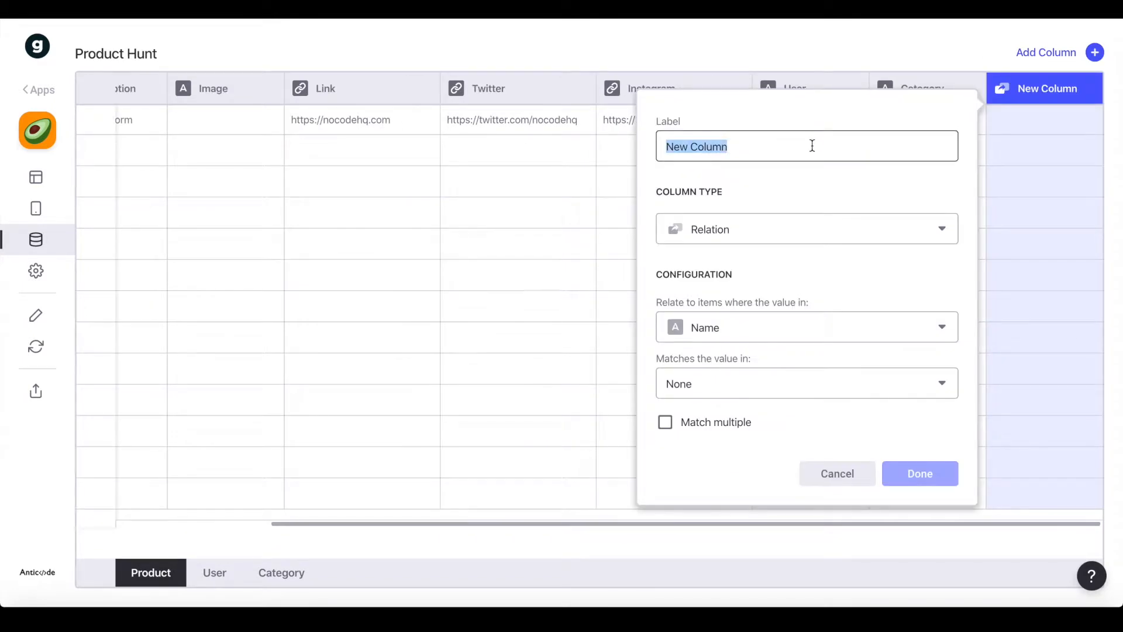
pyautogui.press('BackSpace')
pyautogui.write('by_user:')
# Relate the product's User field to the User sheet's Name column and confirm
pyautogui.click(768, 328)
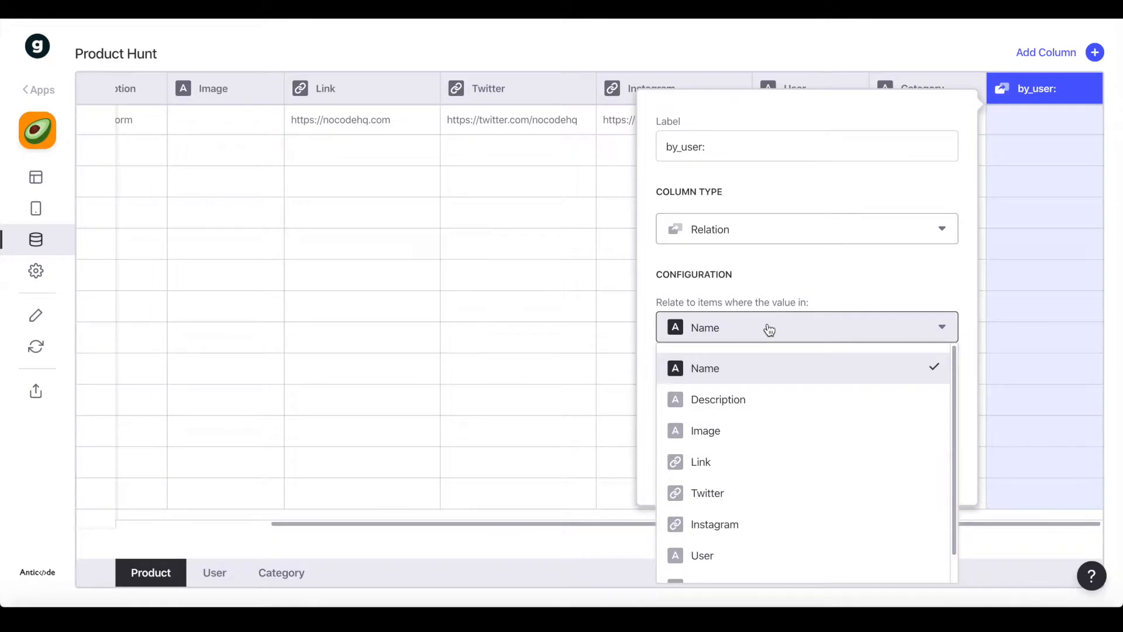
pyautogui.scroll(-1, 725, 497)
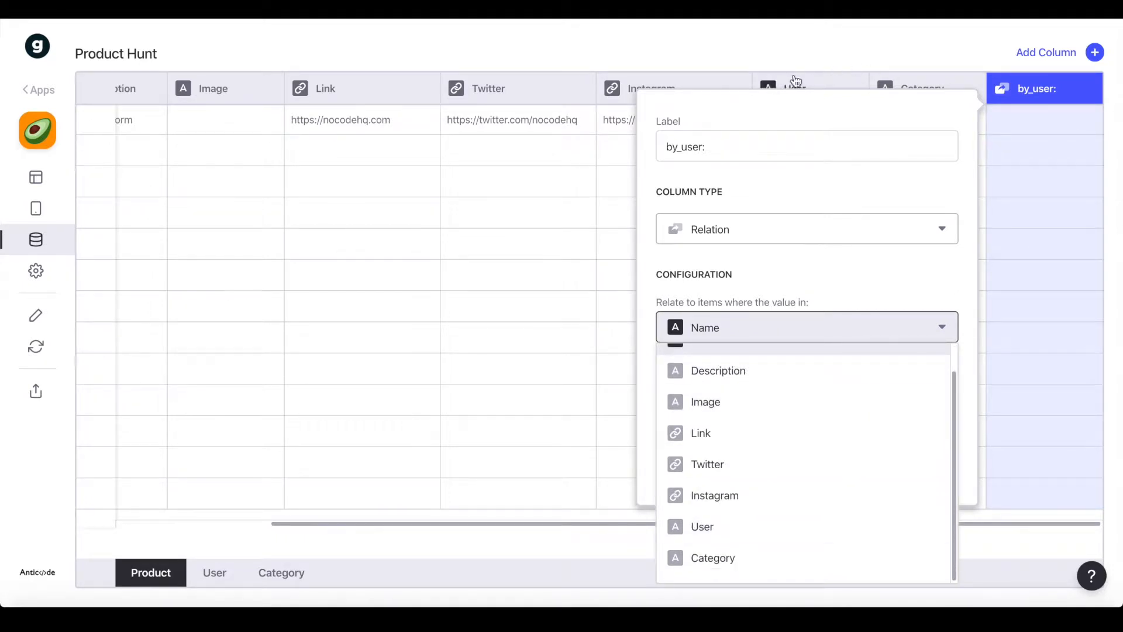
pyautogui.click(732, 530)
pyautogui.click(710, 384)
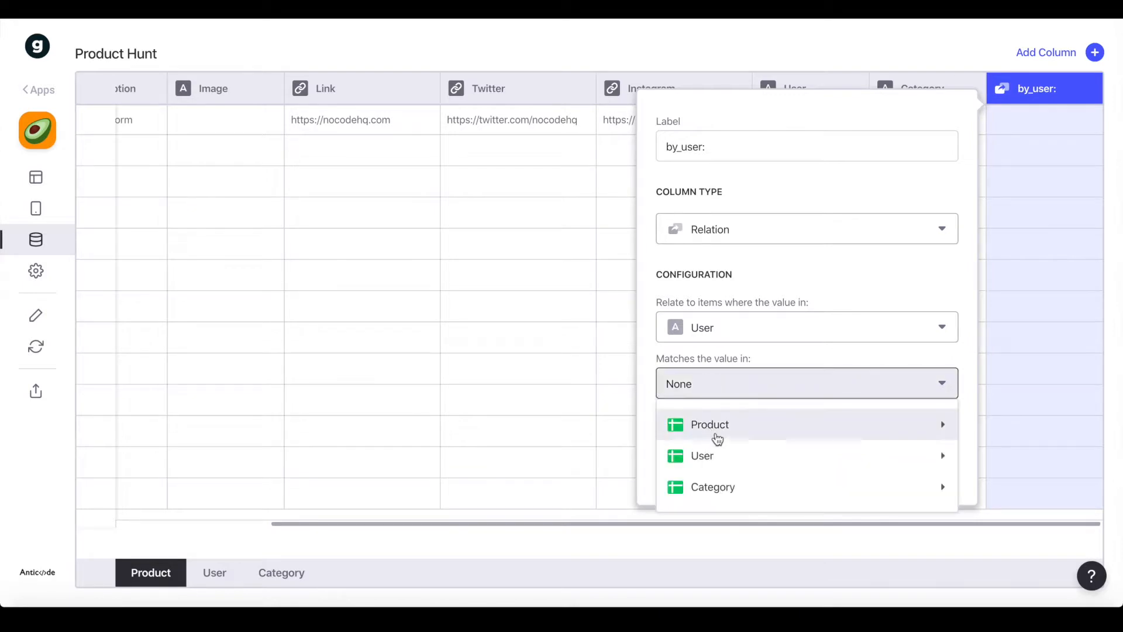
pyautogui.moveTo(724, 468)
pyautogui.click(536, 460)
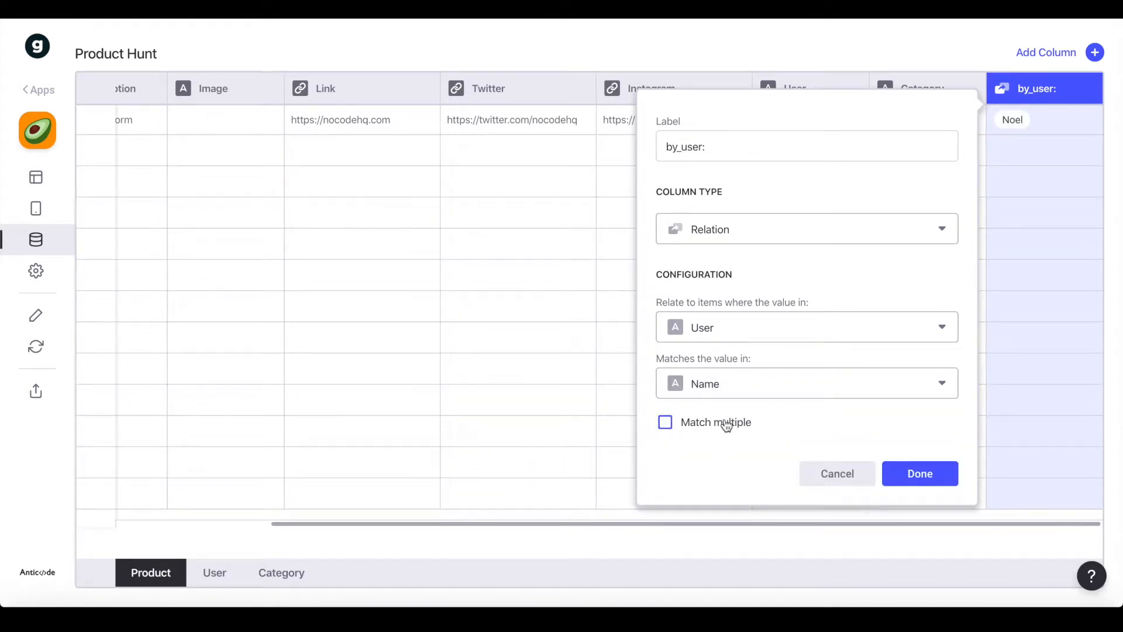
pyautogui.click(911, 478)
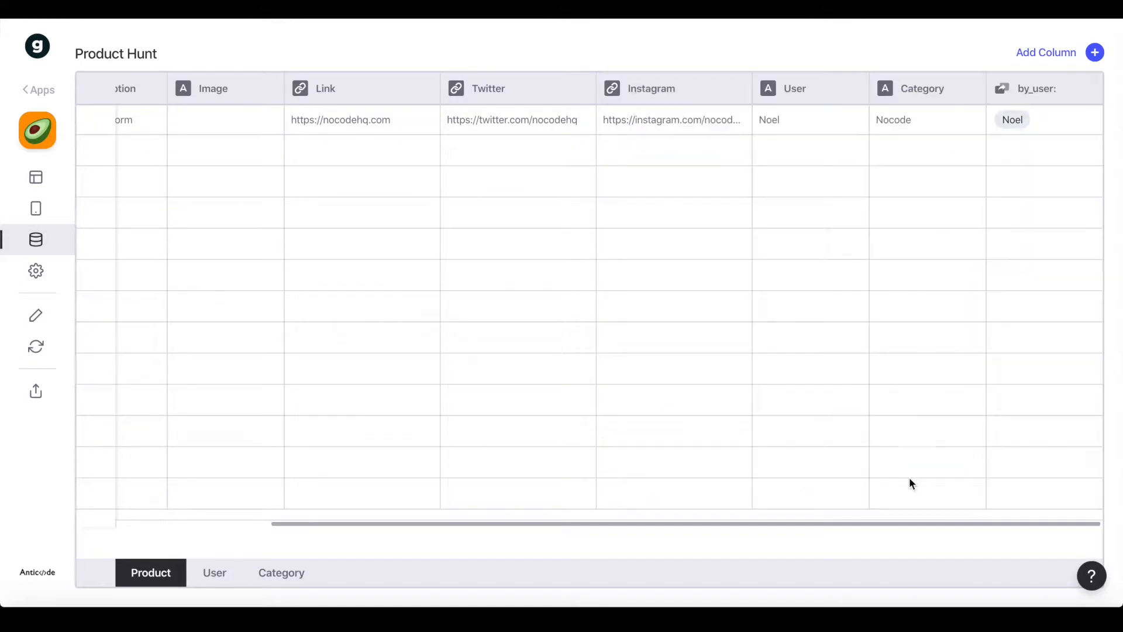
# Add an in_category: relation matching Category to the Category sheet's Name, then open Layout
pyautogui.click(1094, 52)
pyautogui.tripleClick(839, 141)
pyautogui.write('in_category:')
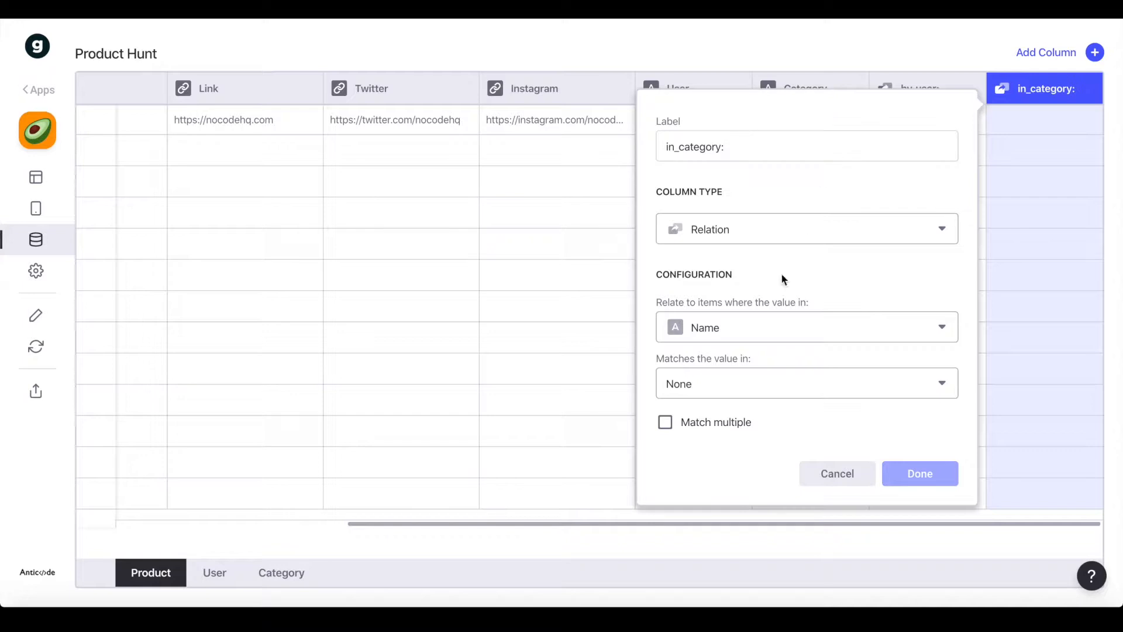
pyautogui.click(717, 331)
pyautogui.click(716, 566)
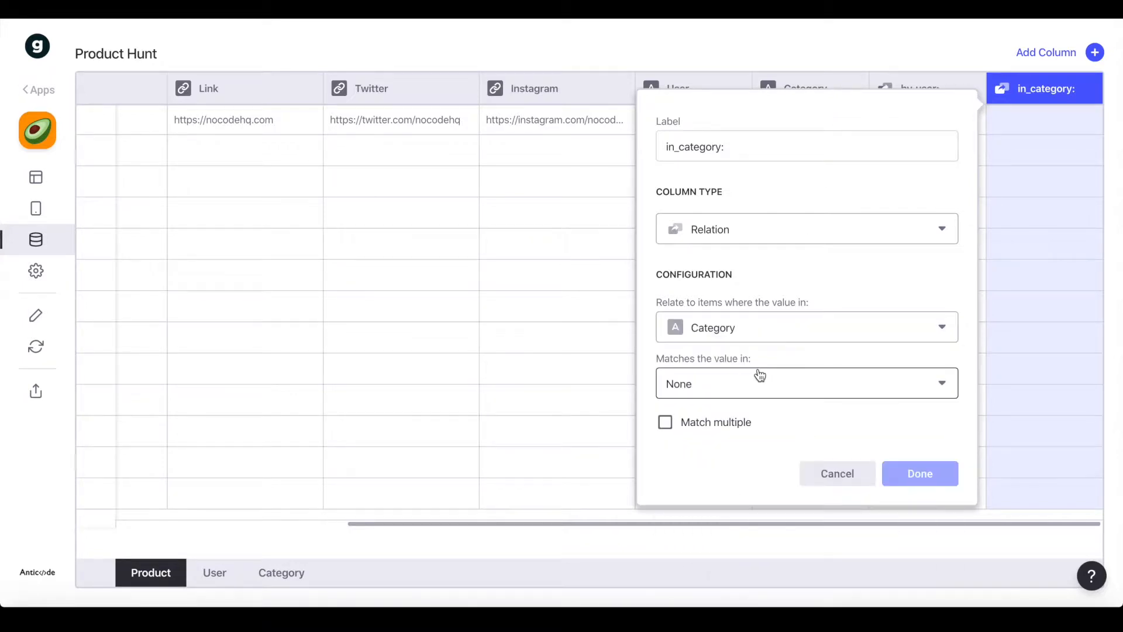
pyautogui.click(716, 391)
pyautogui.click(649, 488)
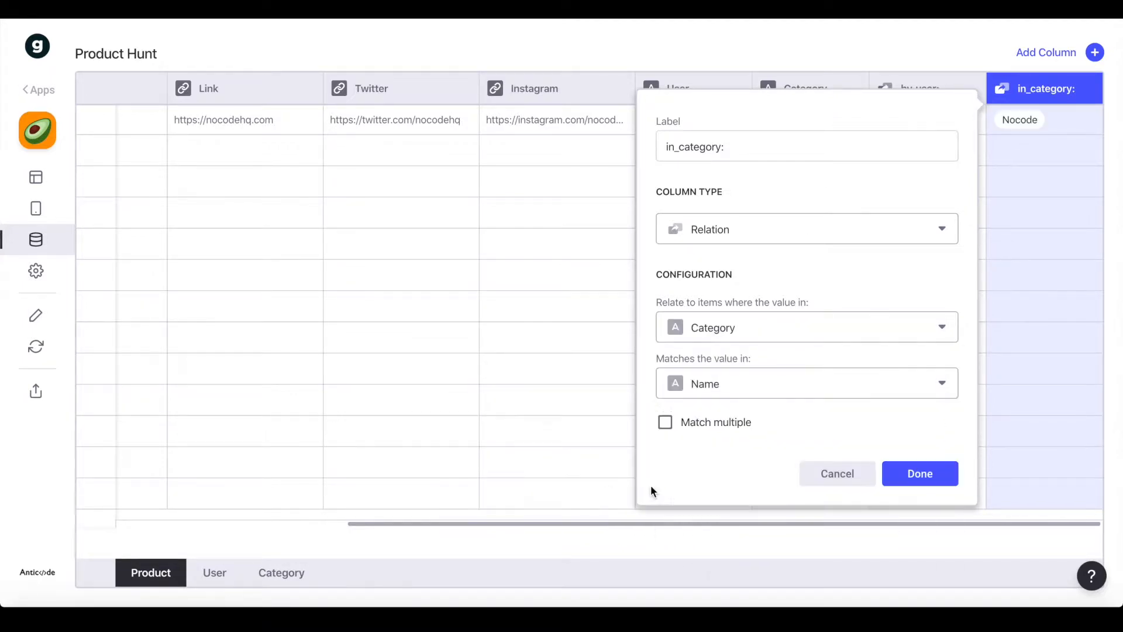
pyautogui.click(933, 475)
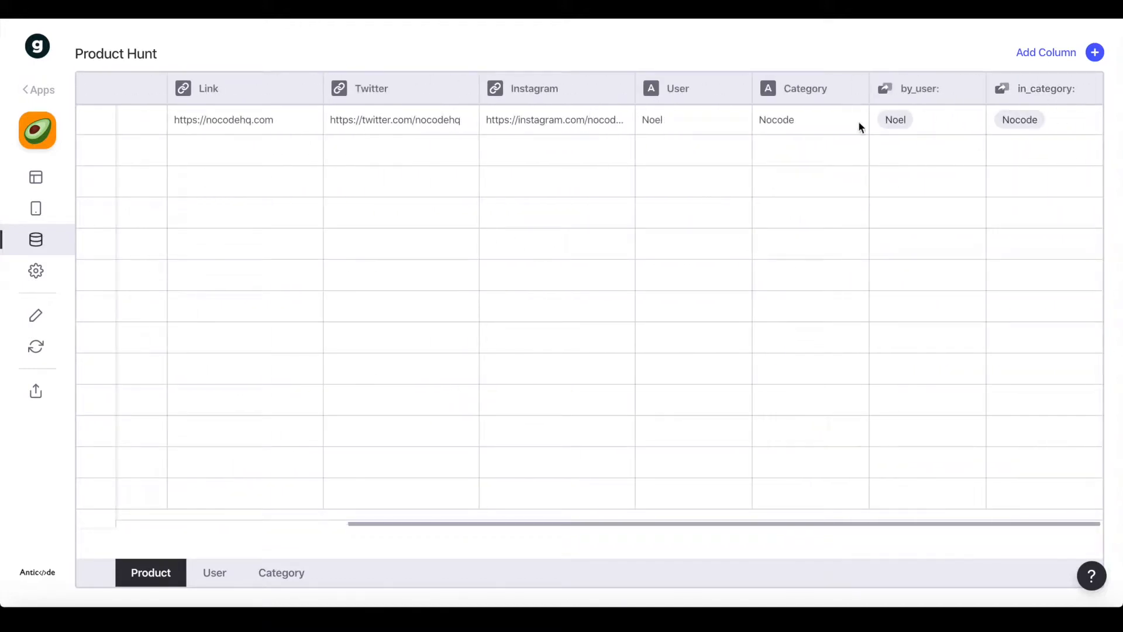
pyautogui.click(40, 181)
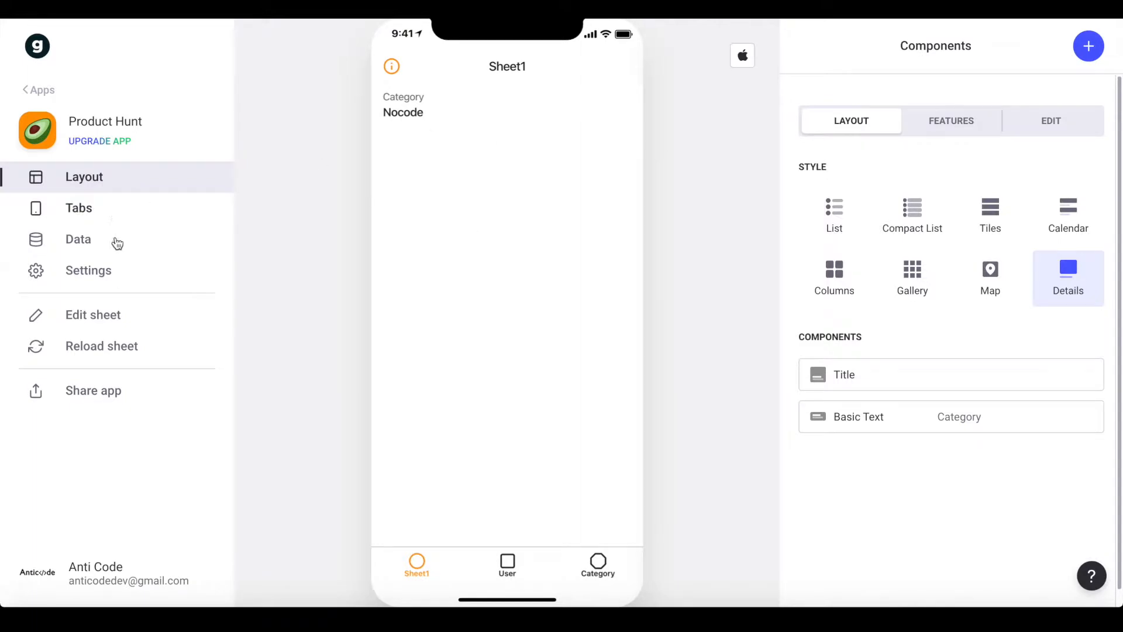
# In app settings, set the custom accent colour to red-orange #FF5100
pyautogui.click(110, 273)
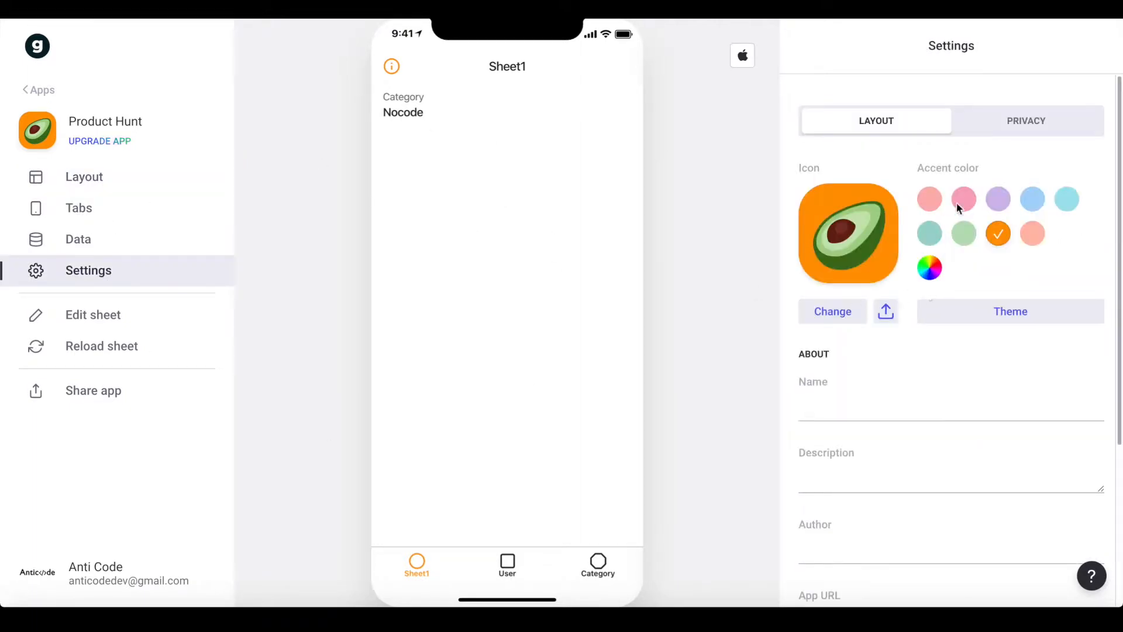
pyautogui.click(930, 268)
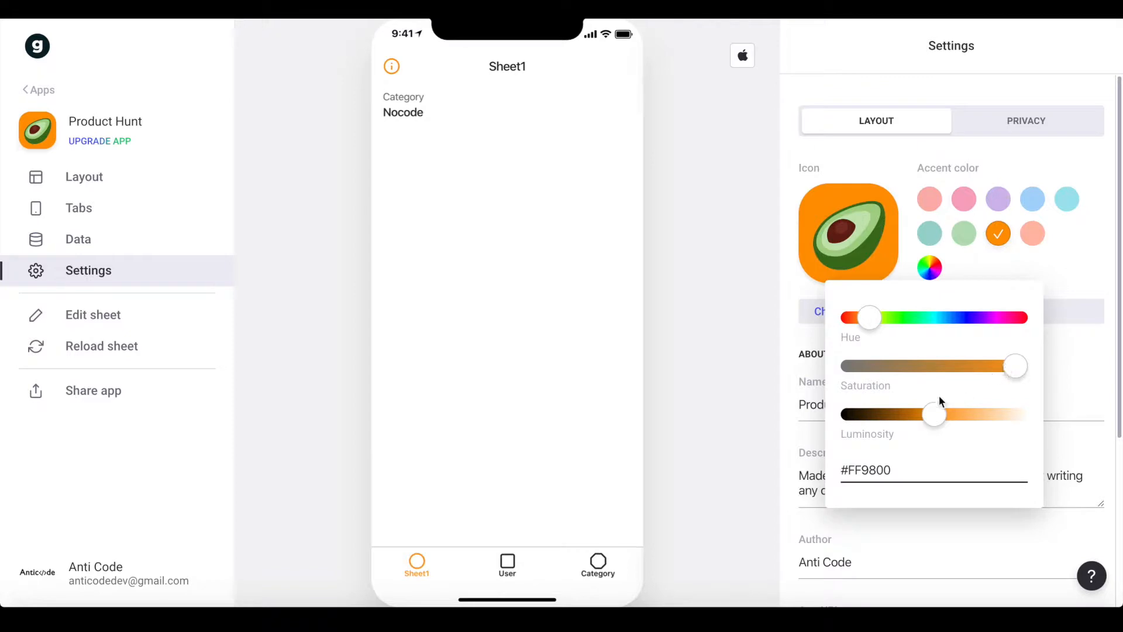
pyautogui.moveTo(865, 319); pyautogui.dragTo(862, 319)
pyautogui.moveTo(937, 413); pyautogui.dragTo(933, 415)
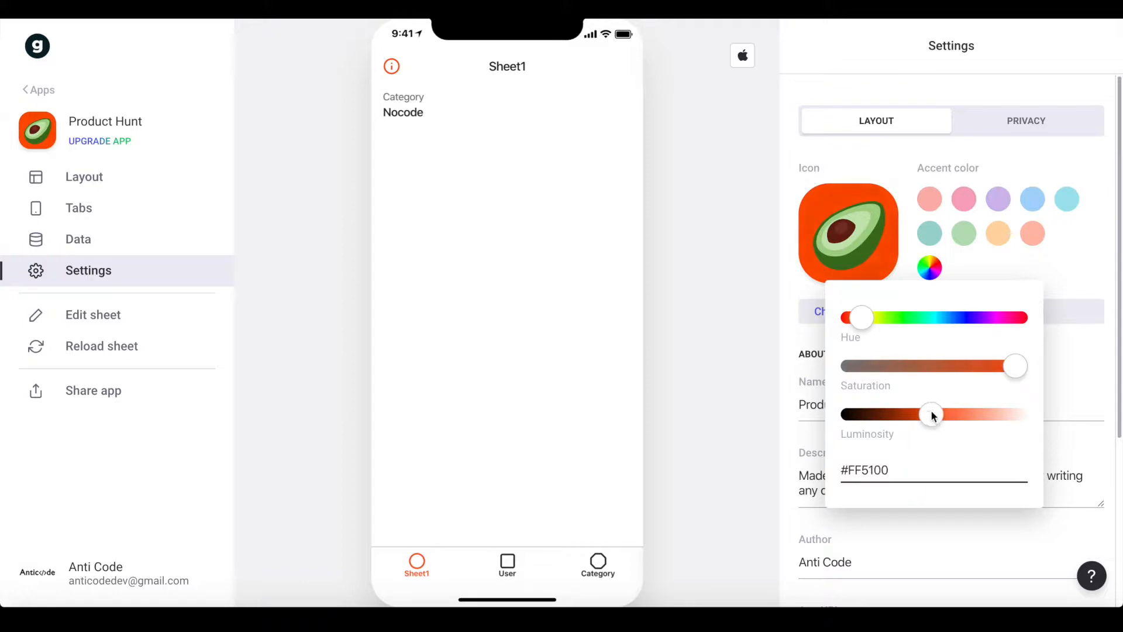
pyautogui.click(1051, 290)
# Change the app icon to the grinning cat emoji
pyautogui.click(833, 323)
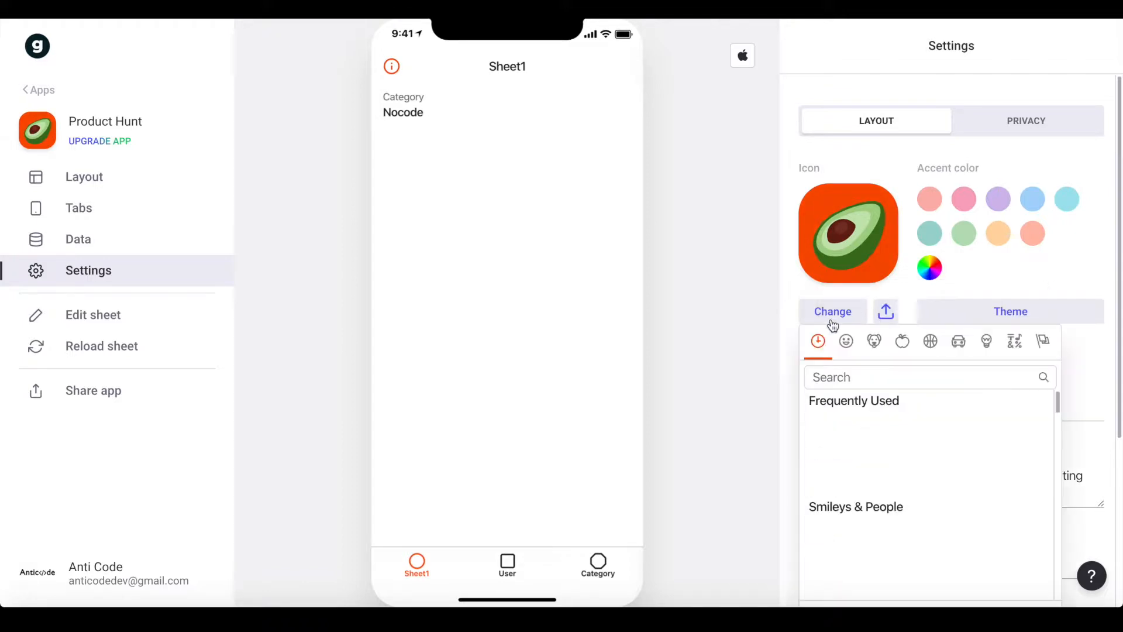
pyautogui.write('prod')
pyautogui.press('BackSpace')
pyautogui.press('BackSpace')
pyautogui.write('od')
pyautogui.press('BackSpace')
pyautogui.press('BackSpace')
pyautogui.press('BackSpace')
pyautogui.press('BackSpace')
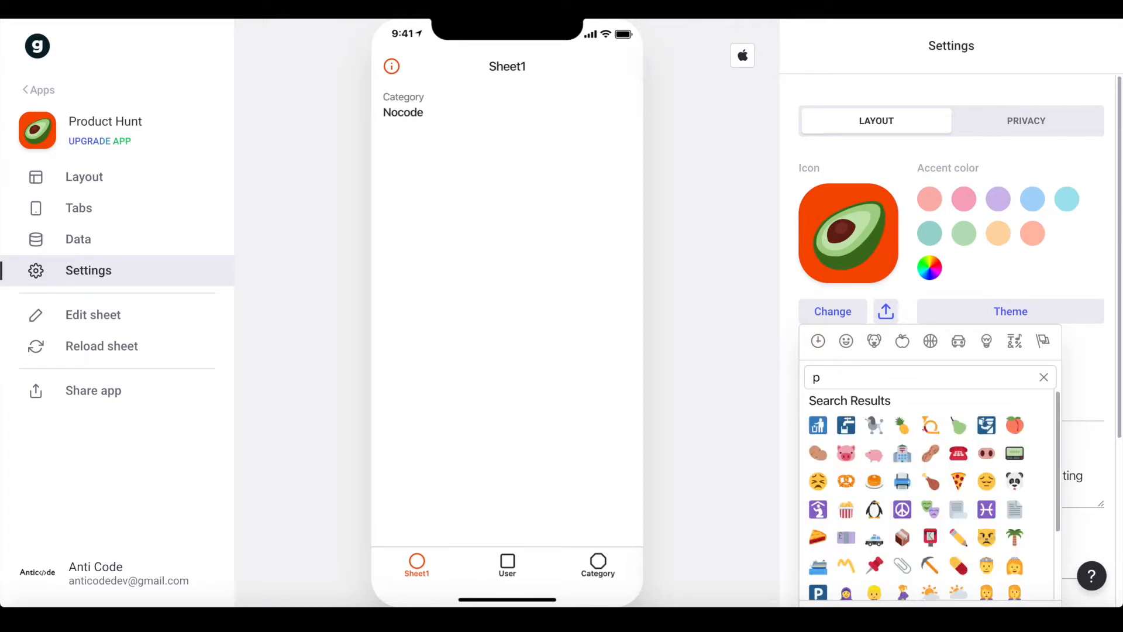
pyautogui.write('cat')
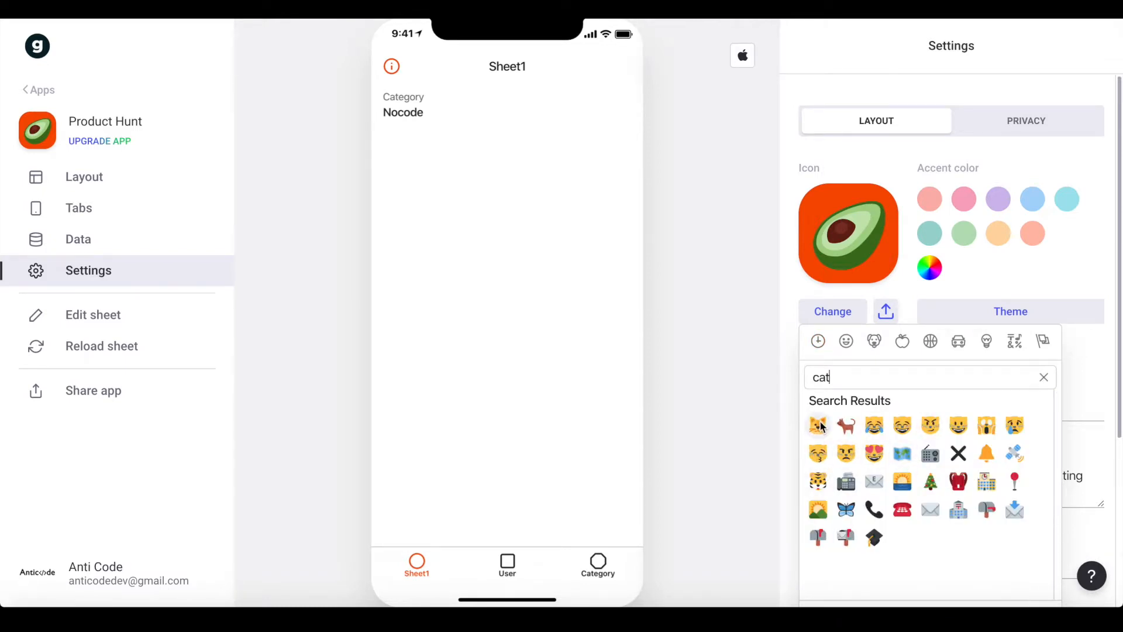
pyautogui.click(902, 429)
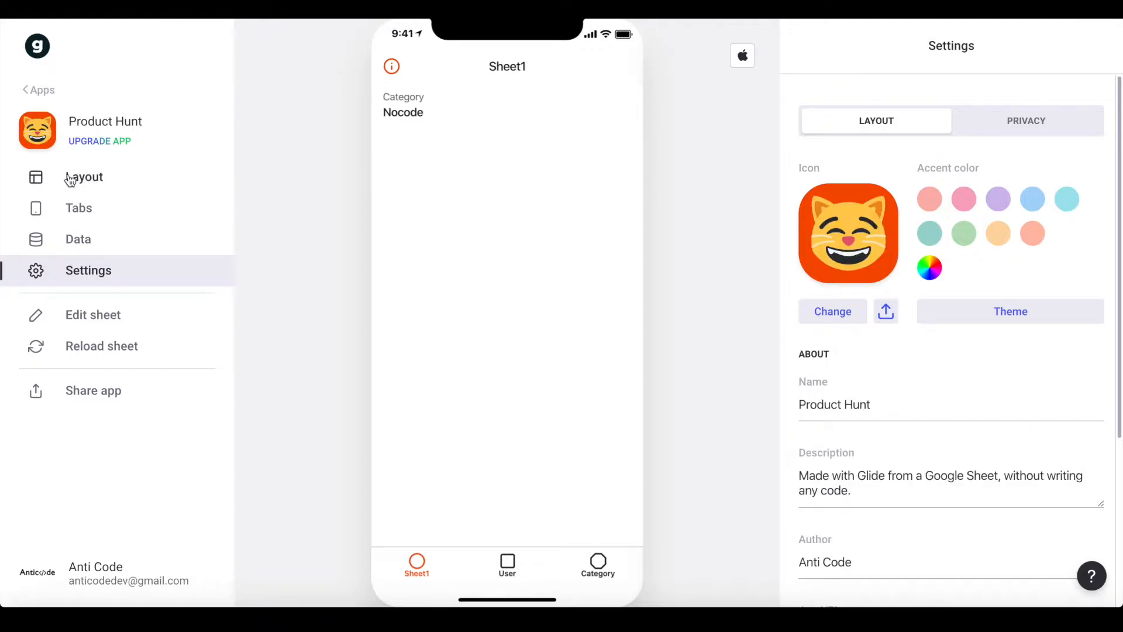
# Set the Privacy sign-in option to Public with email
pyautogui.click(996, 138)
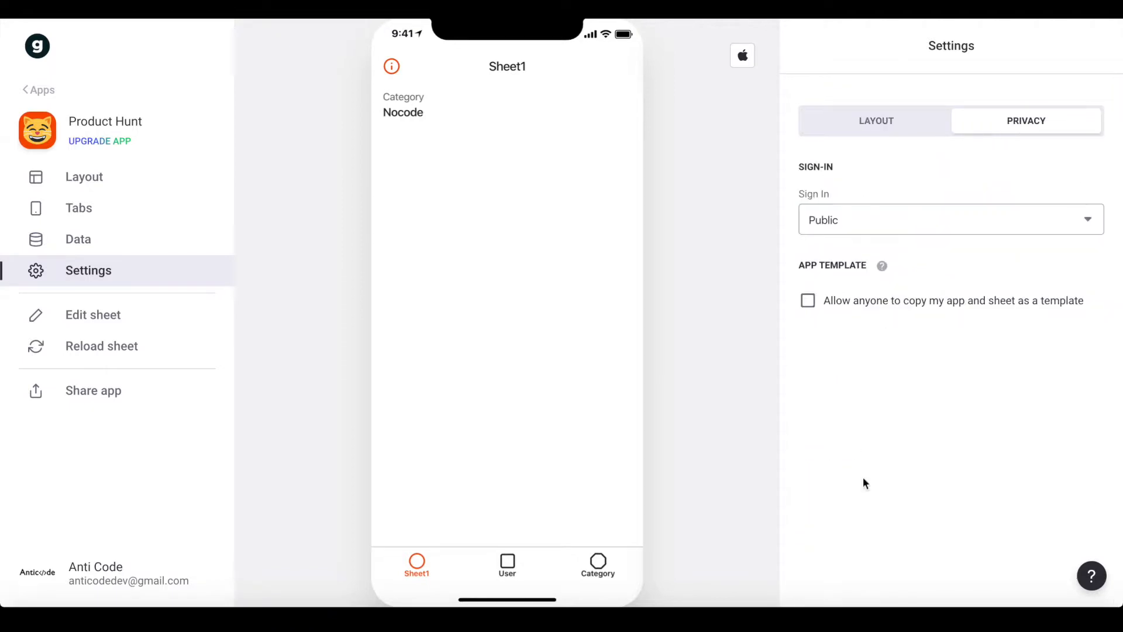
pyautogui.click(906, 221)
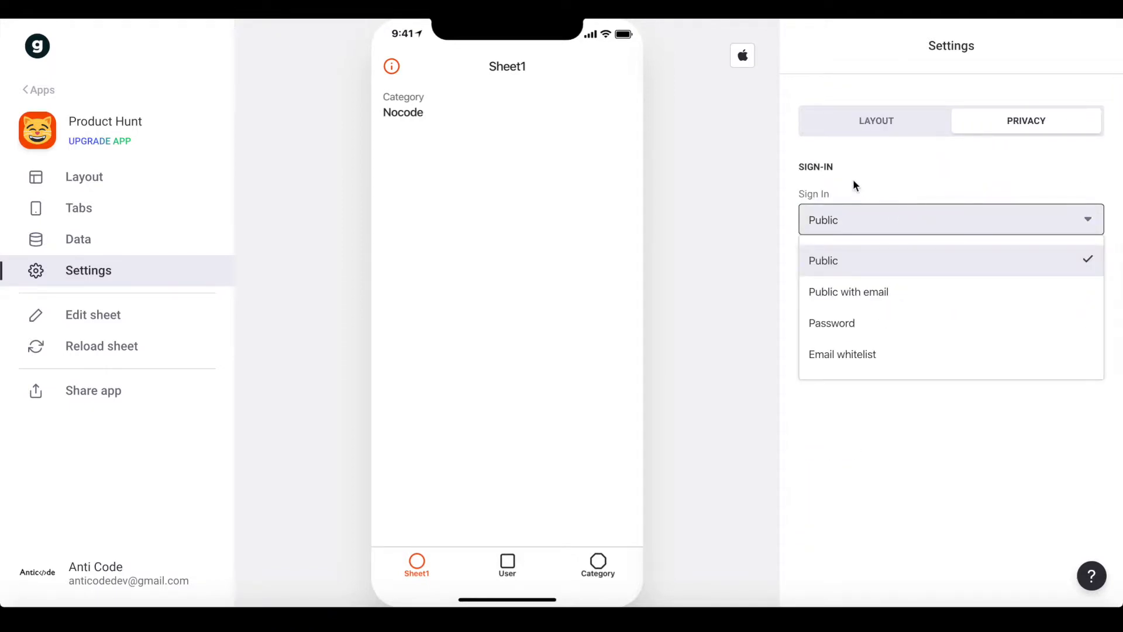
pyautogui.click(877, 292)
pyautogui.click(852, 225)
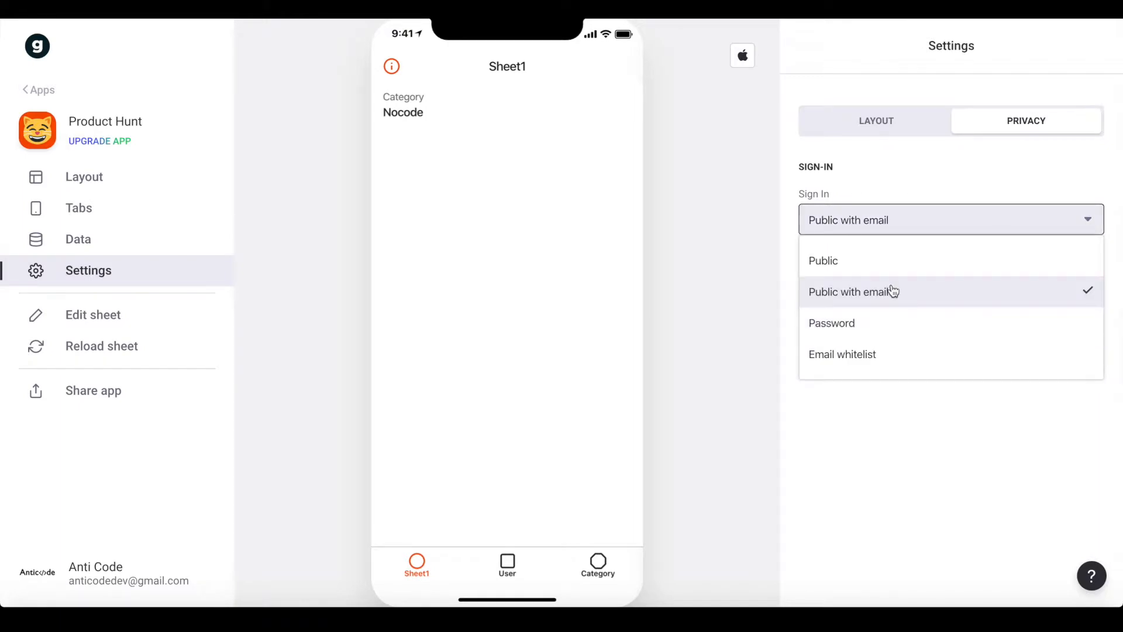
pyautogui.click(893, 291)
pyautogui.click(878, 131)
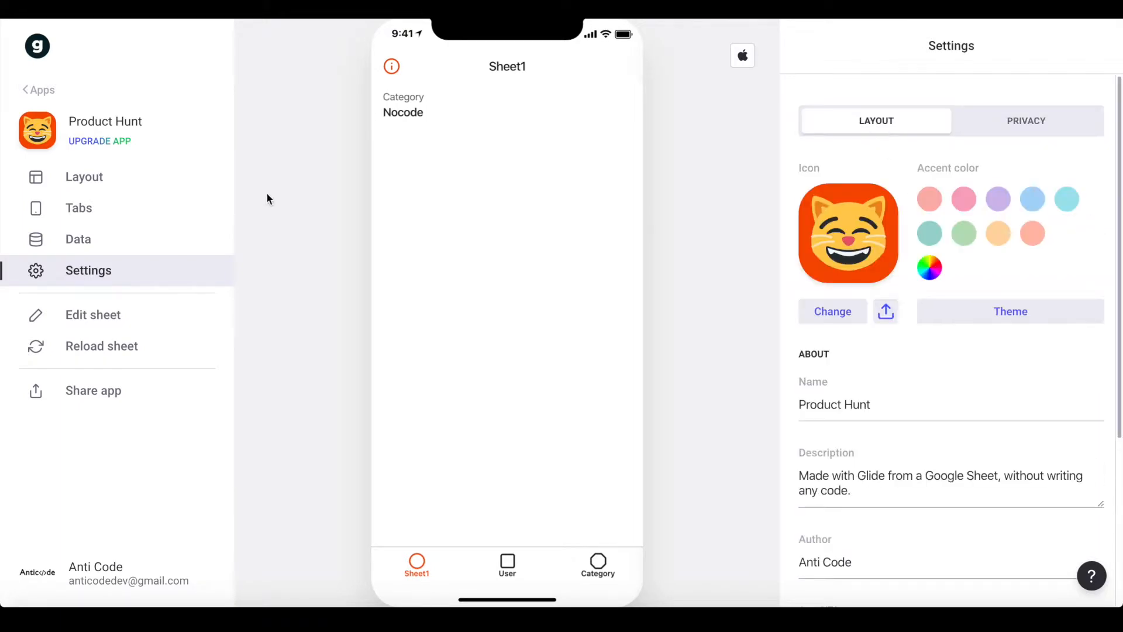
pyautogui.click(91, 182)
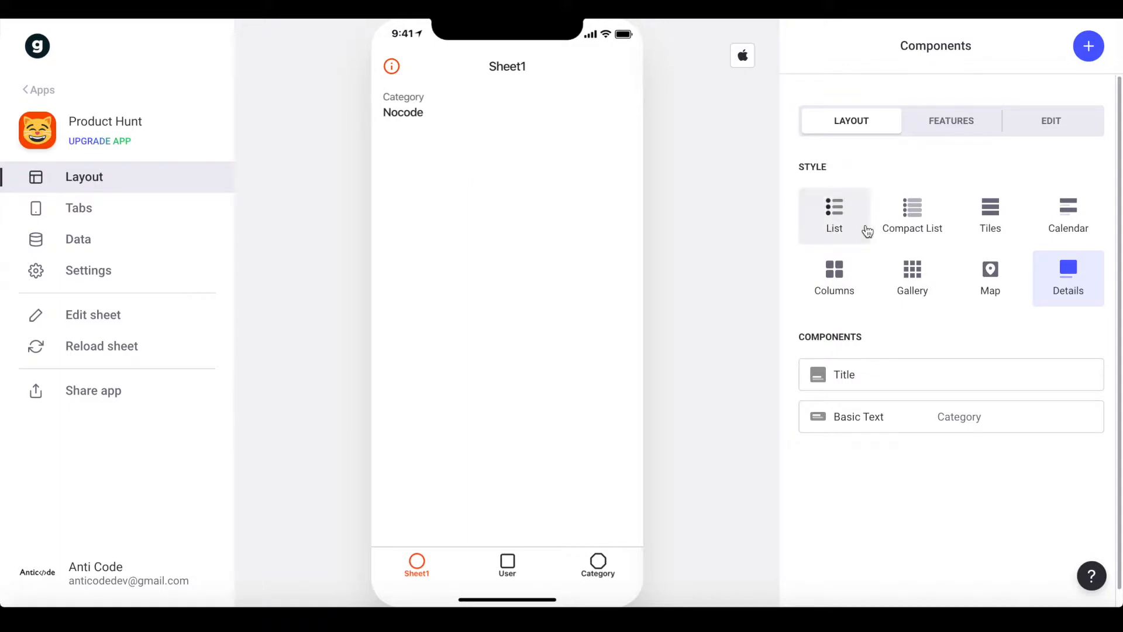
# Rename the Sheet1 tab to Products and give it the list icon
pyautogui.click(89, 206)
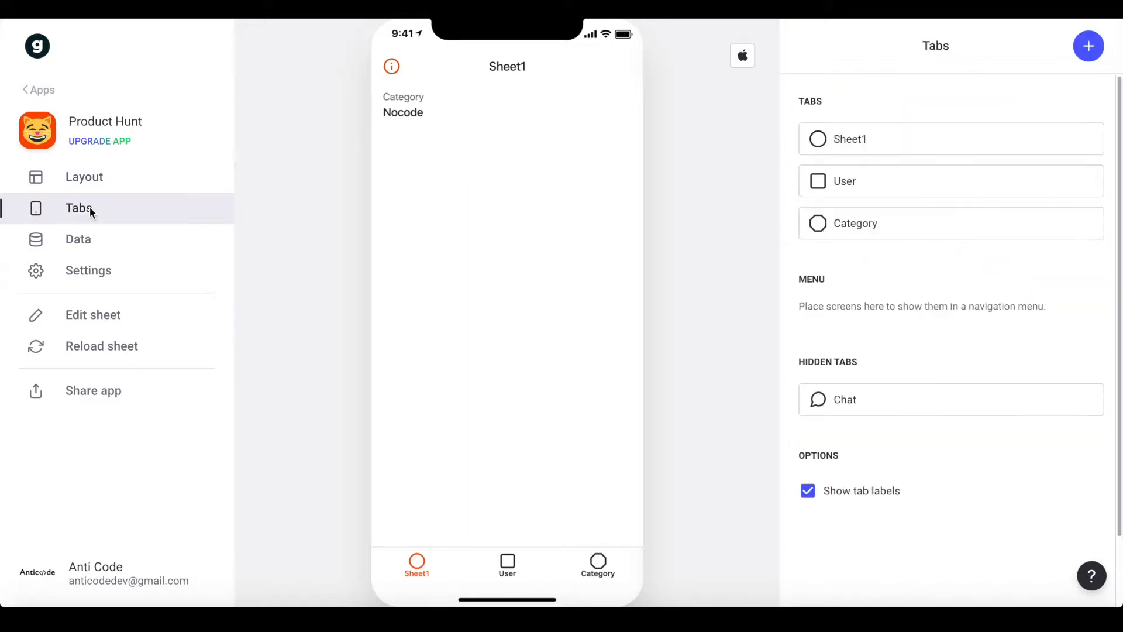
pyautogui.click(844, 144)
pyautogui.doubleClick(850, 131)
pyautogui.write('Products')
pyautogui.click(1006, 122)
pyautogui.write('list')
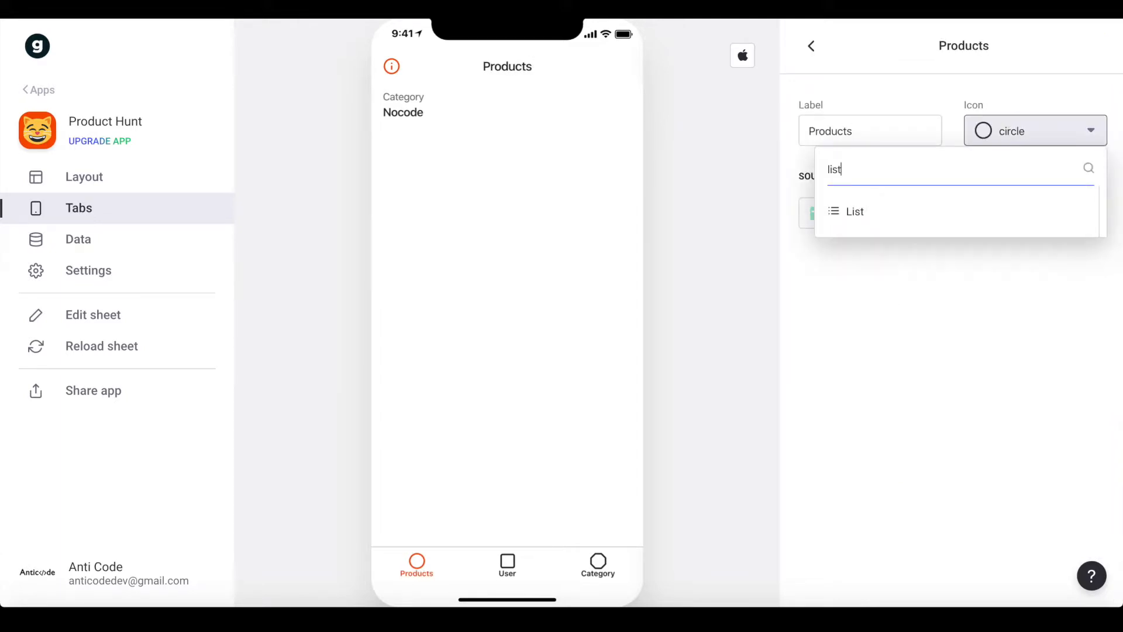
pyautogui.click(901, 225)
pyautogui.click(811, 44)
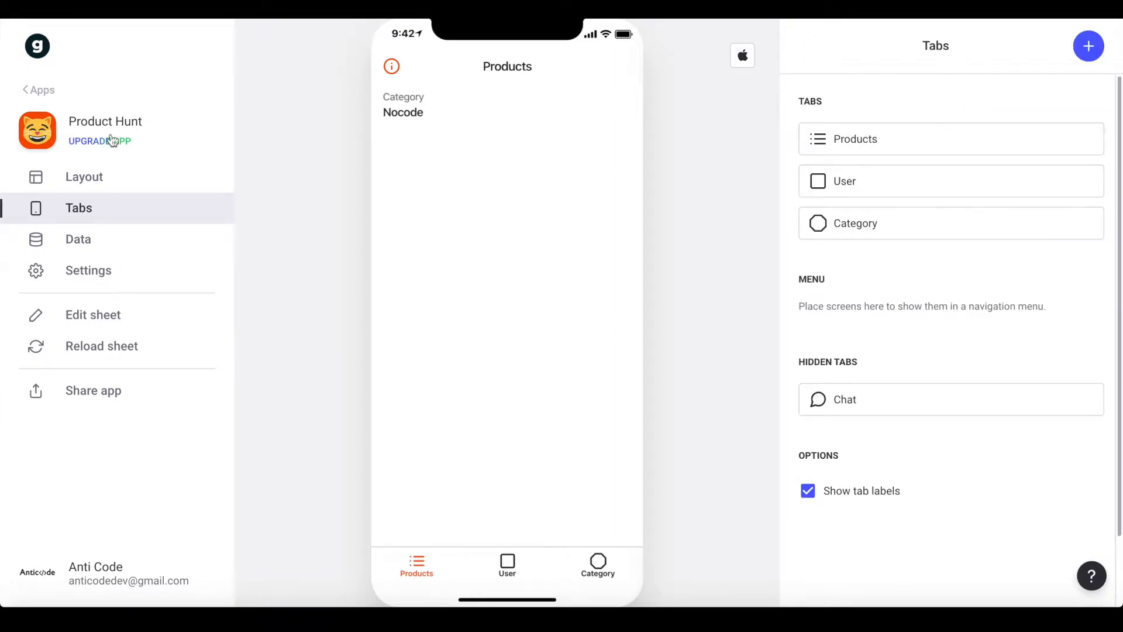
# Try the list, compact and tiles layout styles for the Products screen
pyautogui.click(69, 177)
pyautogui.click(913, 227)
pyautogui.click(828, 219)
pyautogui.click(910, 218)
pyautogui.click(978, 221)
# Show Link as details, User as caption and Image as image, then open Nocode HQ
pyautogui.click(854, 206)
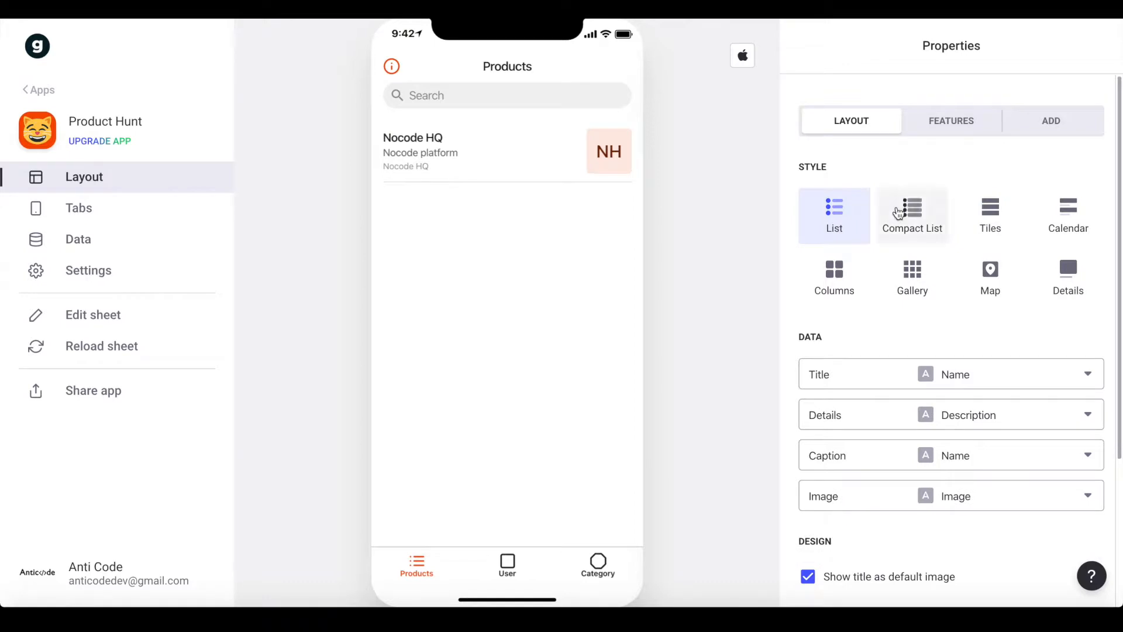
pyautogui.scroll(-2, 795, 286)
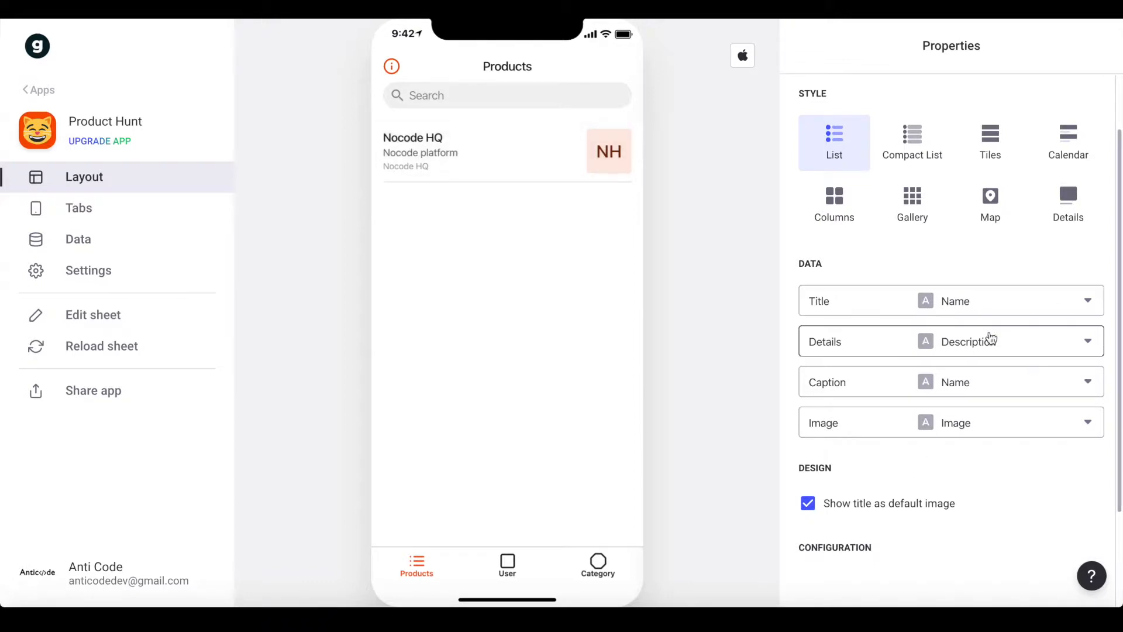
pyautogui.click(973, 345)
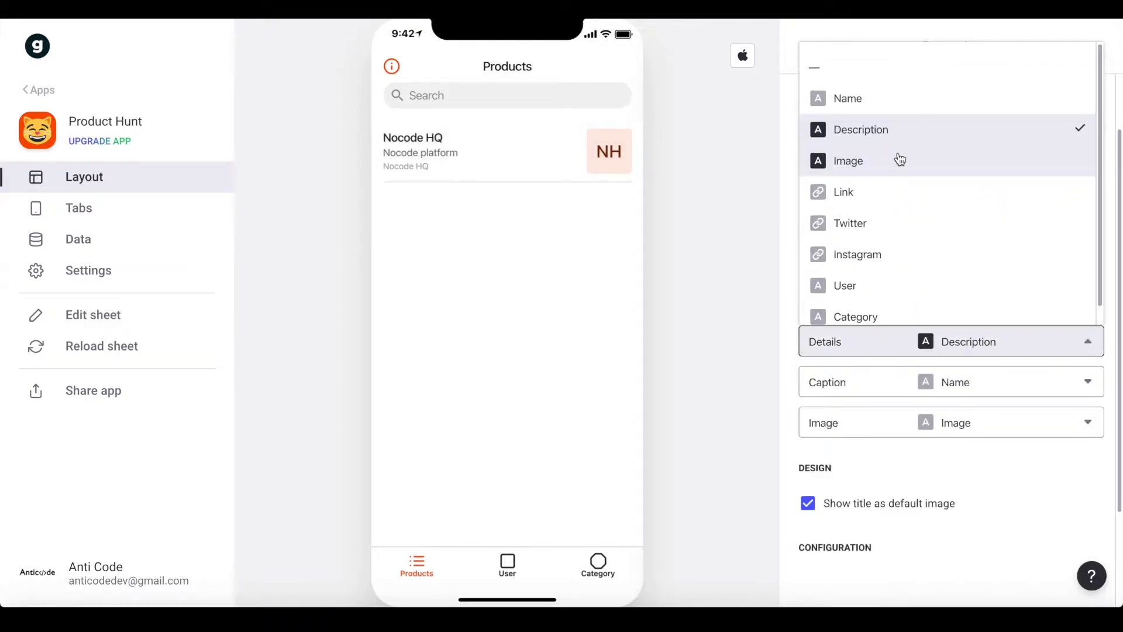
pyautogui.click(845, 186)
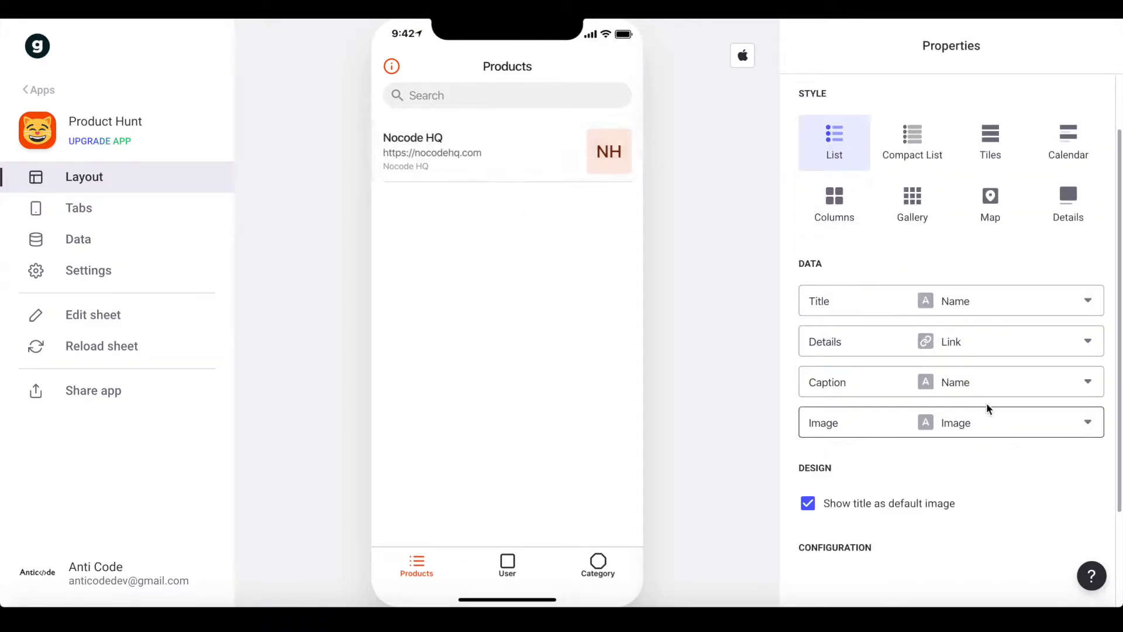
pyautogui.click(968, 387)
pyautogui.click(880, 310)
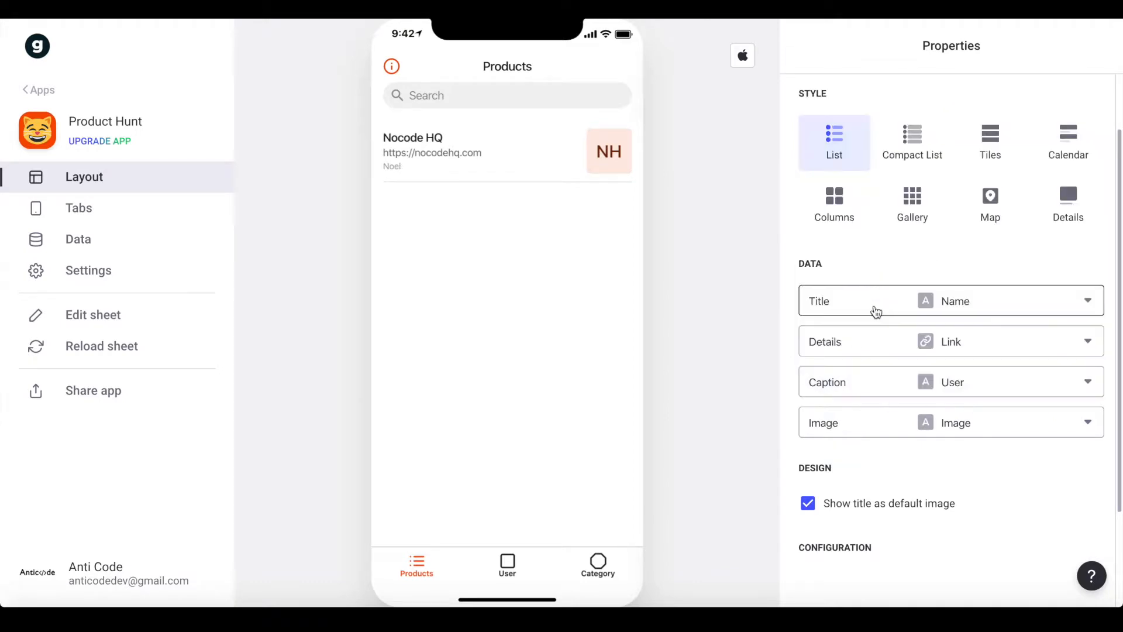
pyautogui.click(936, 423)
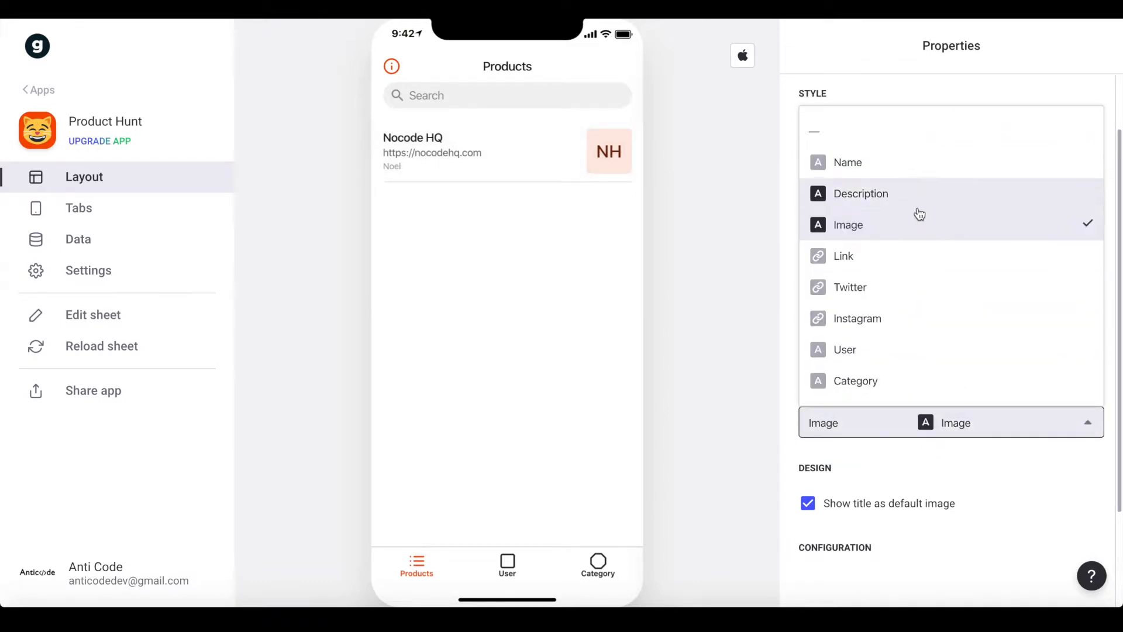
pyautogui.click(888, 223)
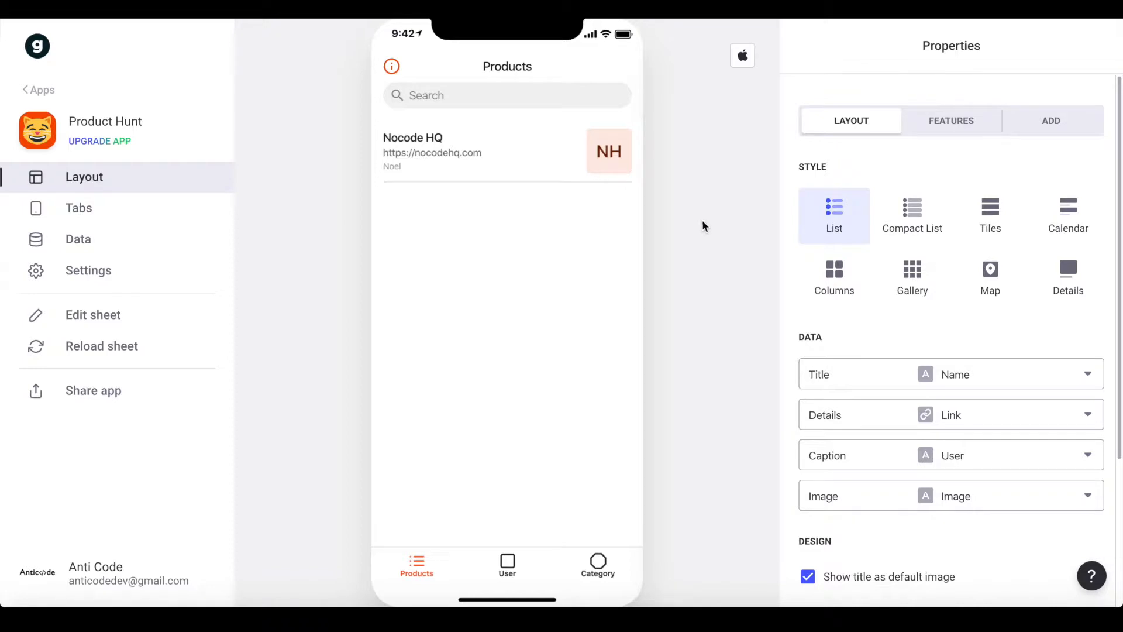
pyautogui.click(483, 151)
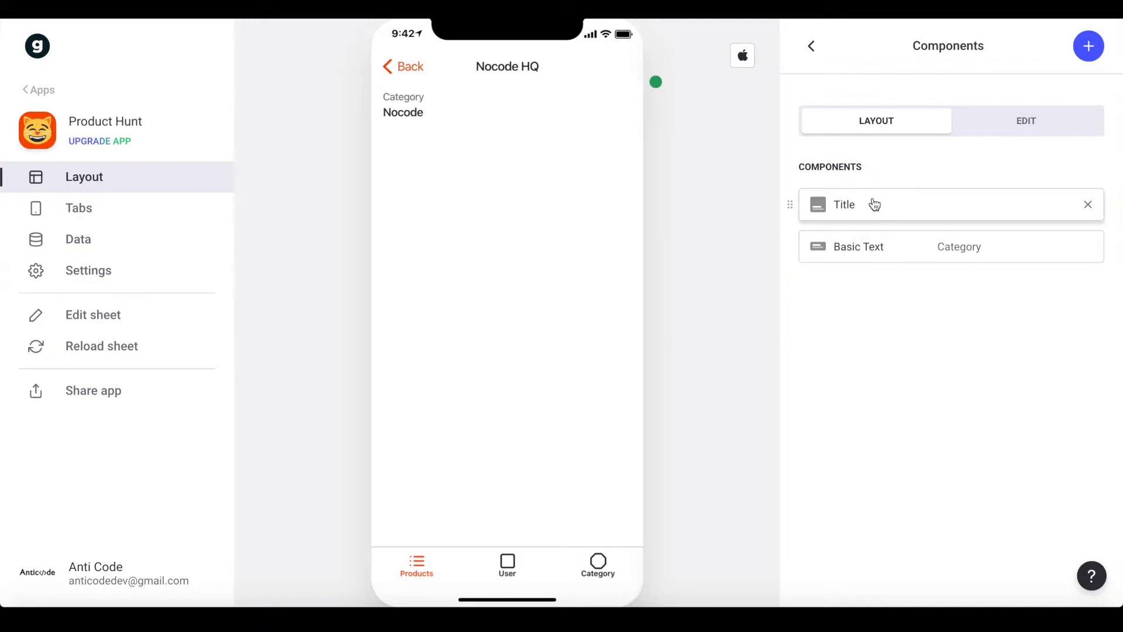
# Set the Title component to show Name as title and Category as details
pyautogui.click(846, 212)
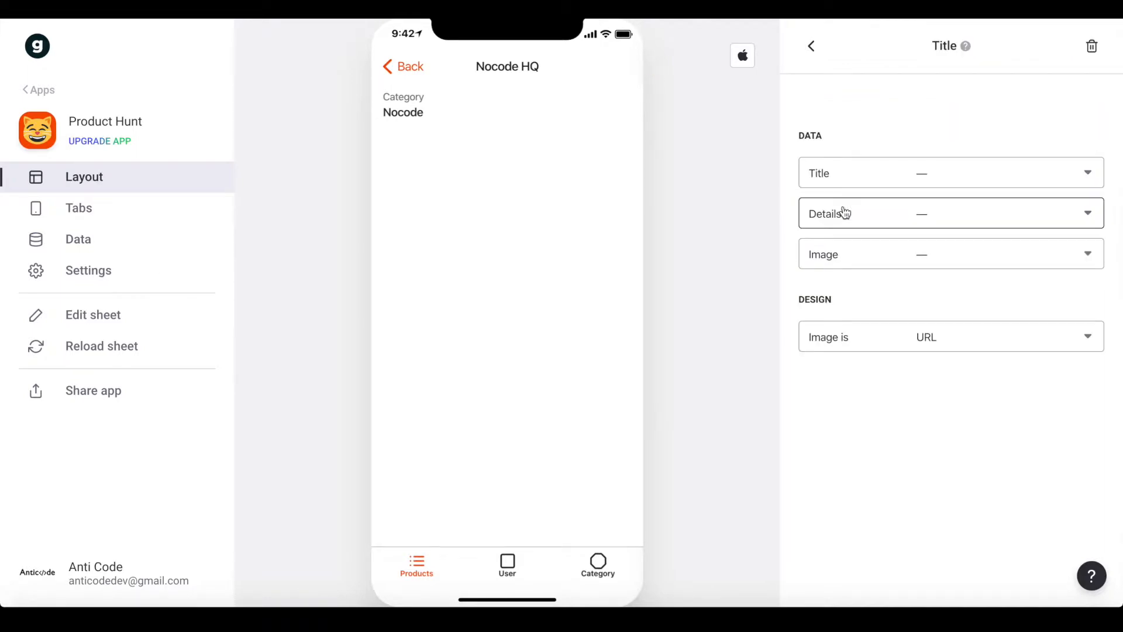
pyautogui.click(922, 176)
pyautogui.click(950, 252)
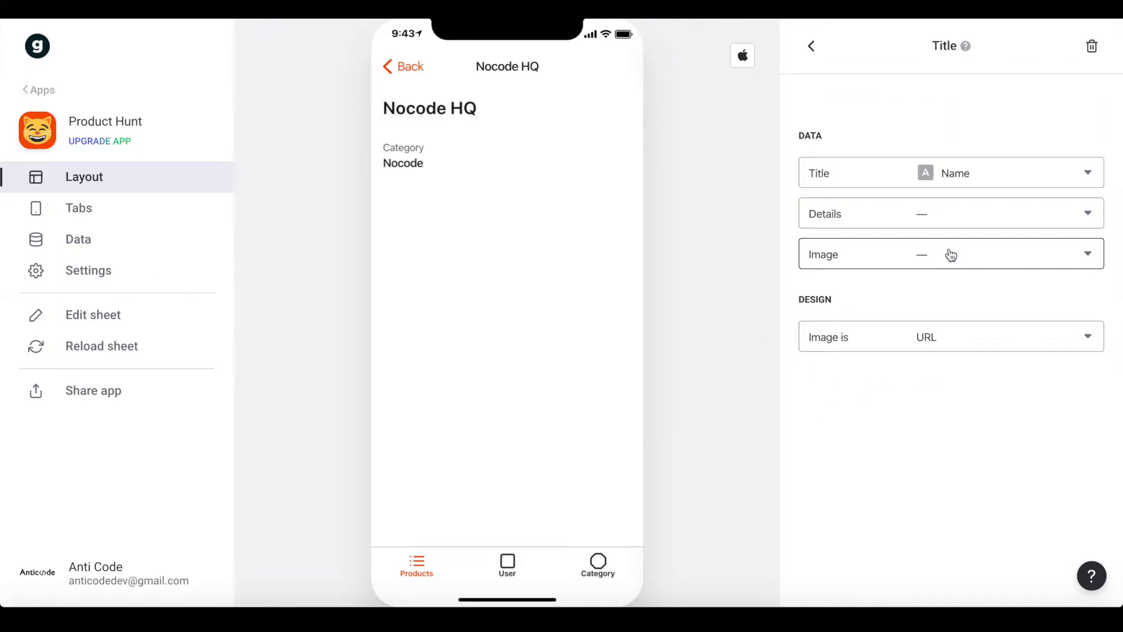
pyautogui.click(890, 212)
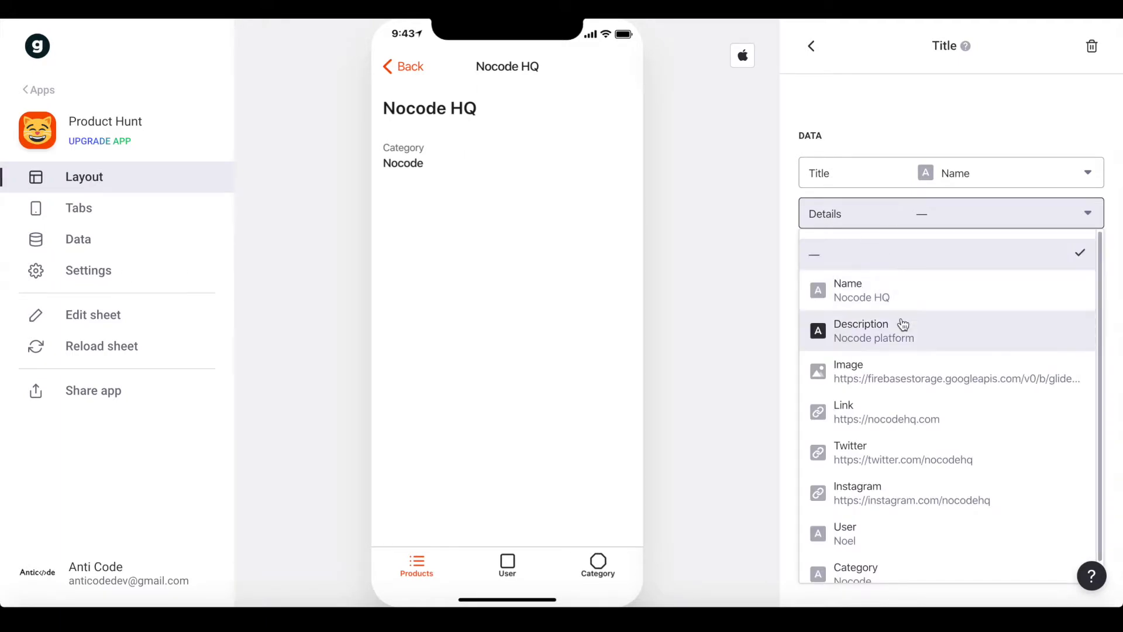
pyautogui.scroll(-1, 904, 326)
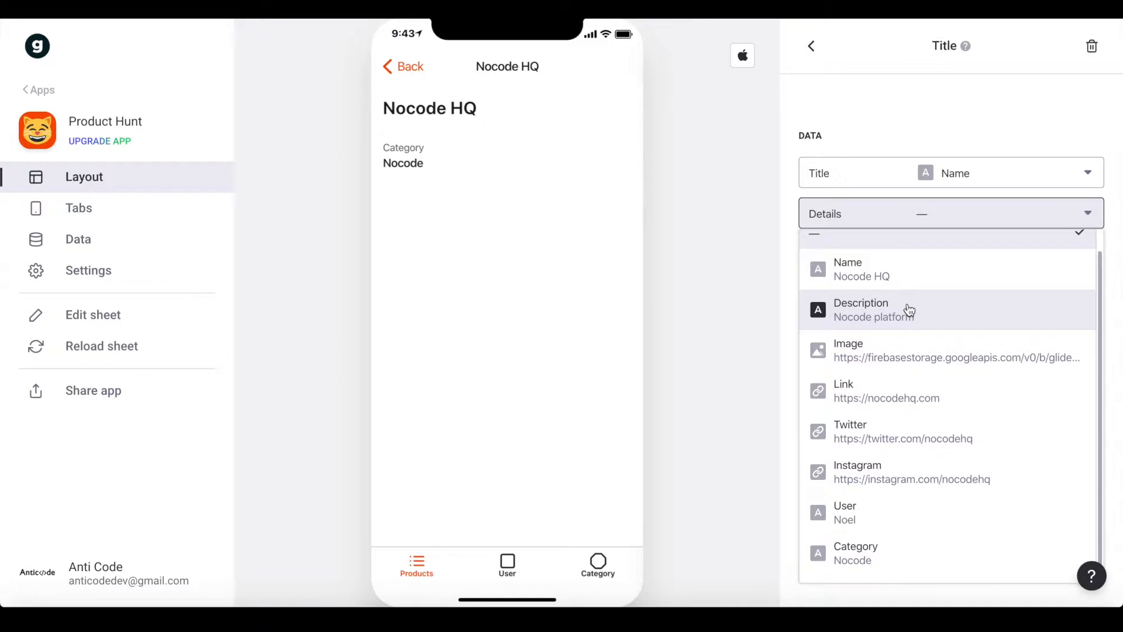
pyautogui.moveTo(894, 504); pyautogui.dragTo(888, 529)
pyautogui.click(966, 213)
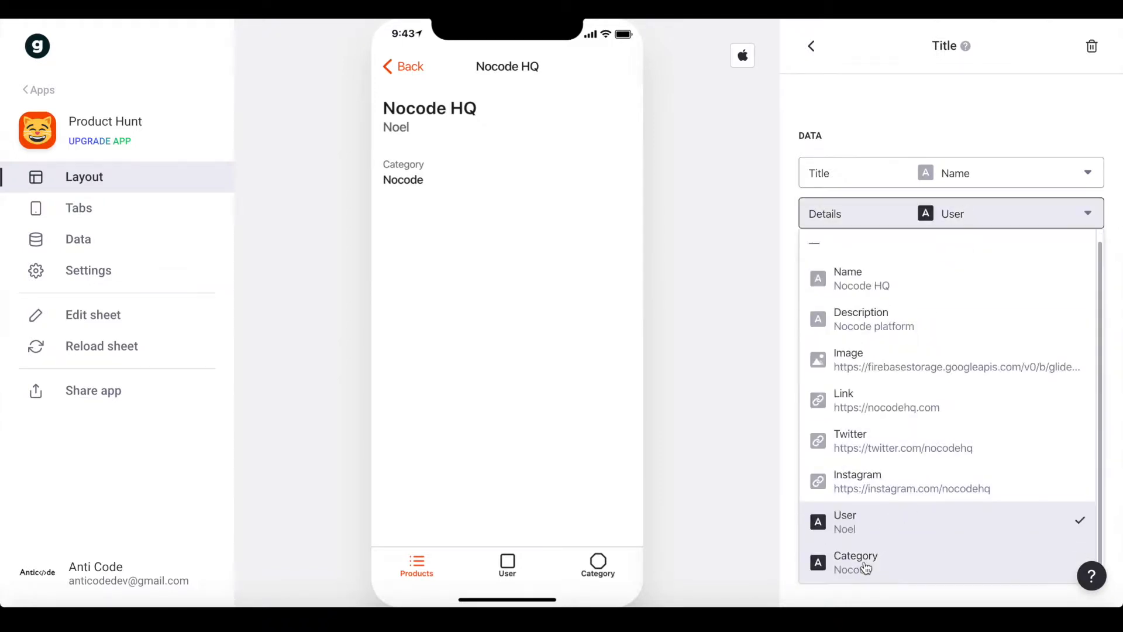
# Use the Image column as the header image and delete the separate Category text
pyautogui.click(862, 563)
pyautogui.click(897, 263)
pyautogui.scroll(-1, 896, 425)
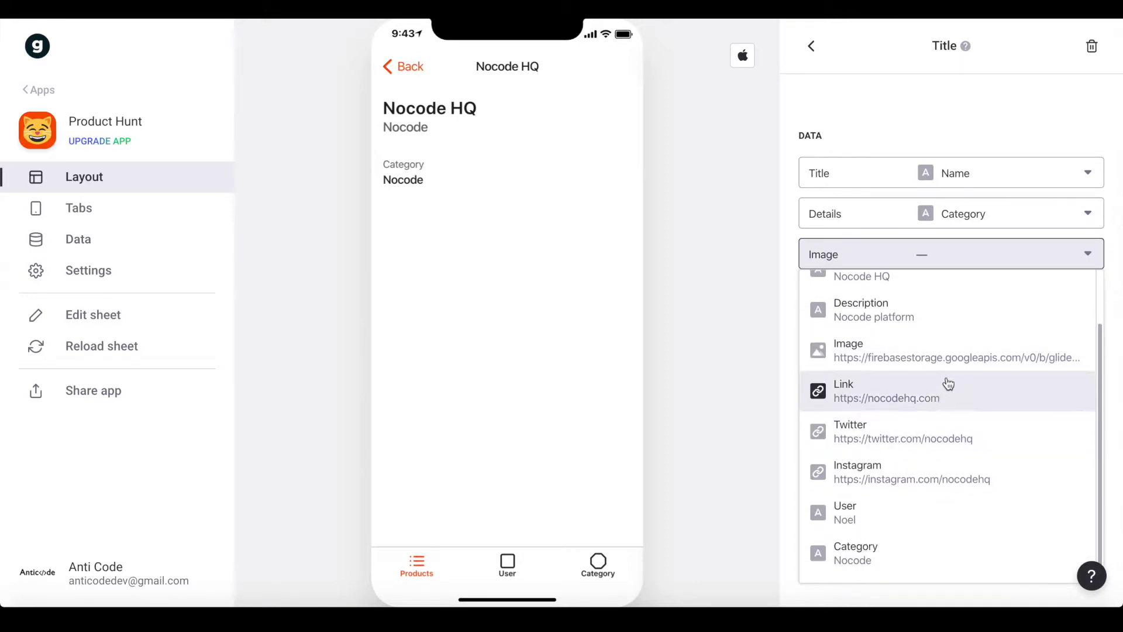
pyautogui.click(941, 359)
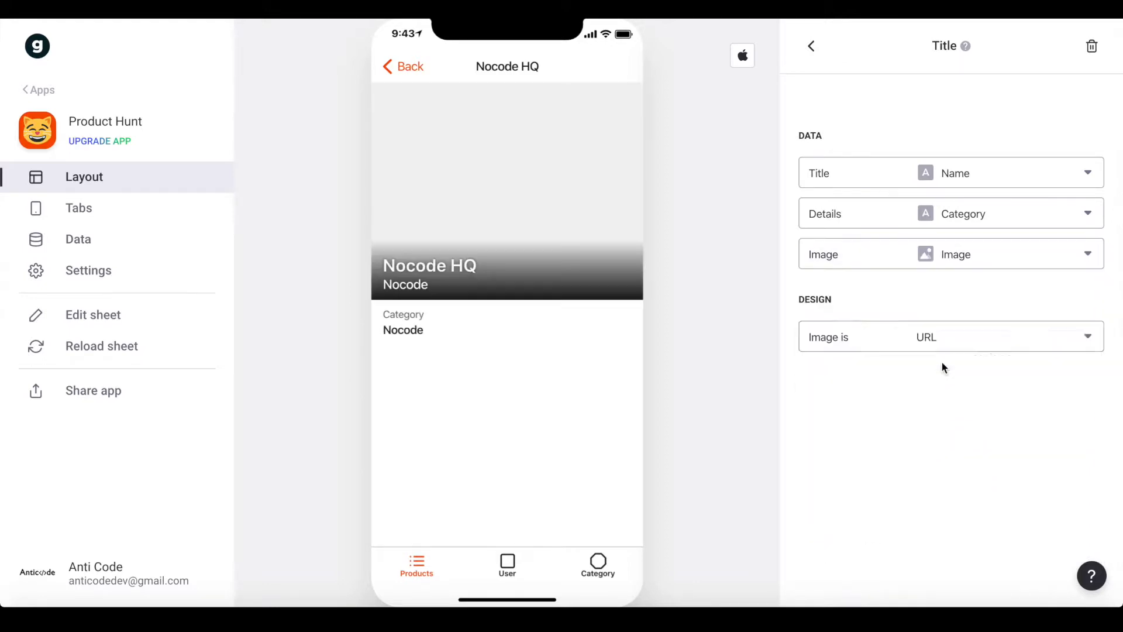
pyautogui.click(816, 47)
pyautogui.click(1087, 244)
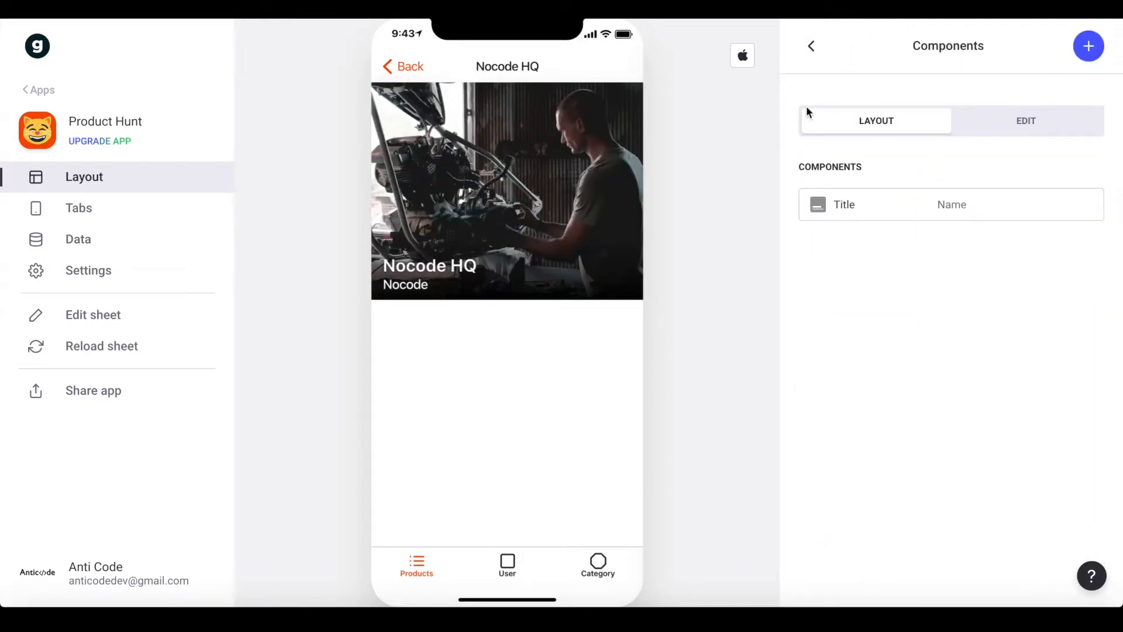
# Add a Basic Text showing Description with its tap action set to None
pyautogui.click(1090, 48)
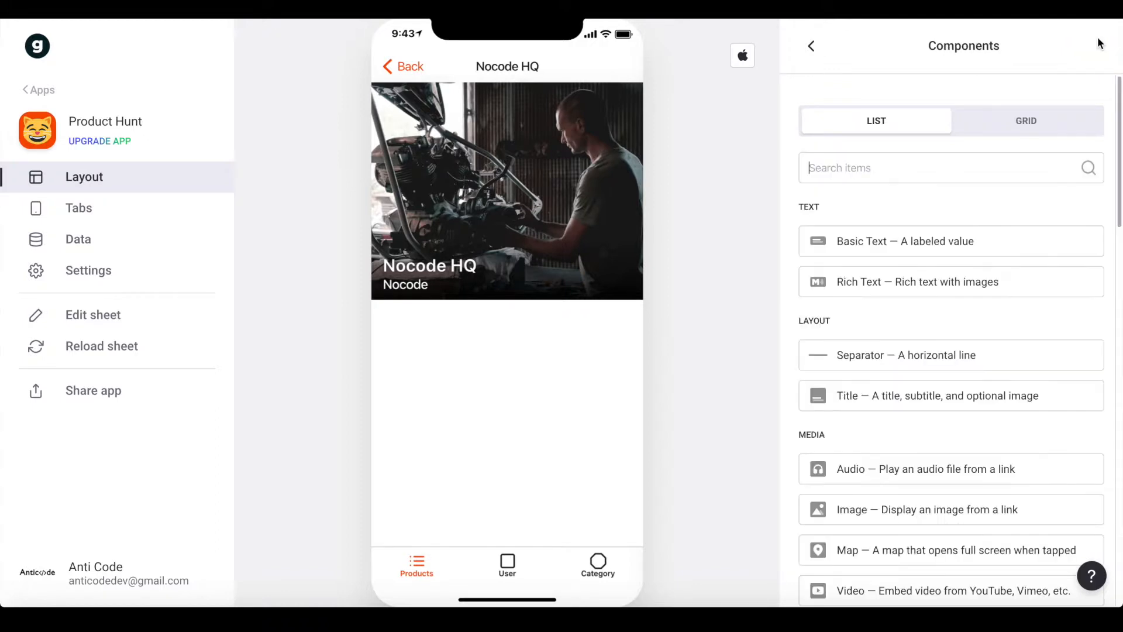
pyautogui.click(870, 236)
pyautogui.click(910, 176)
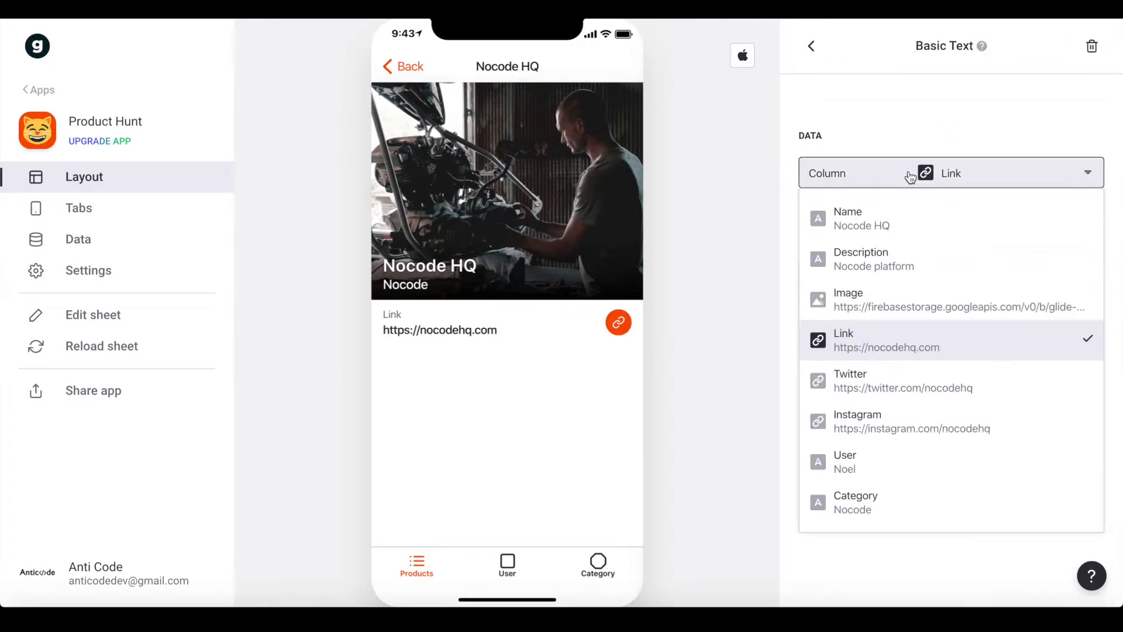
pyautogui.click(903, 261)
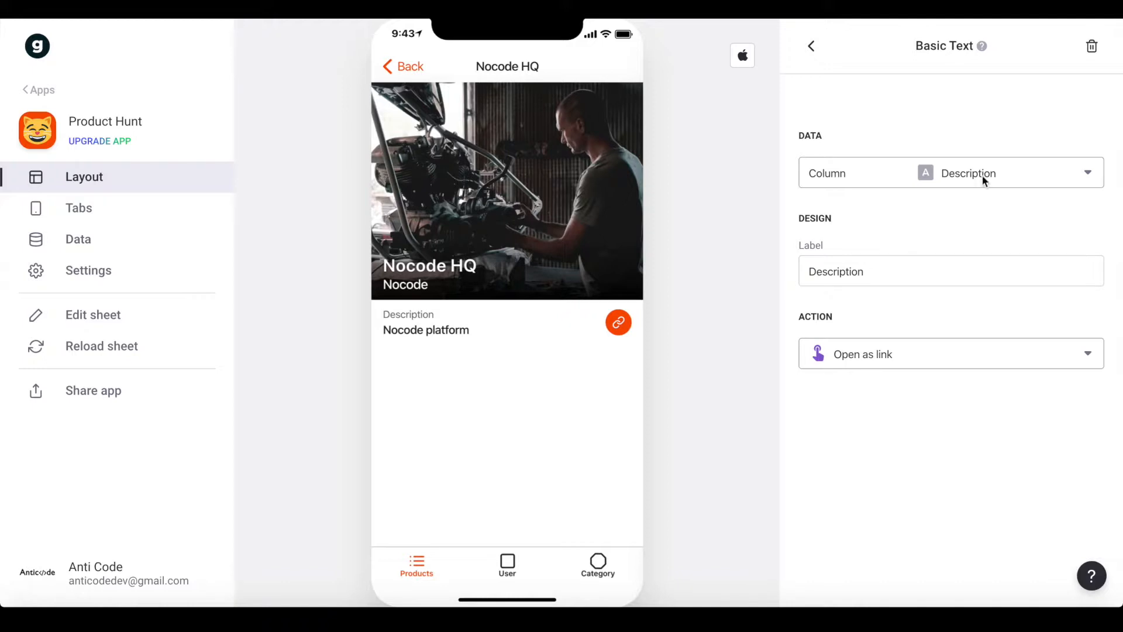
pyautogui.click(811, 51)
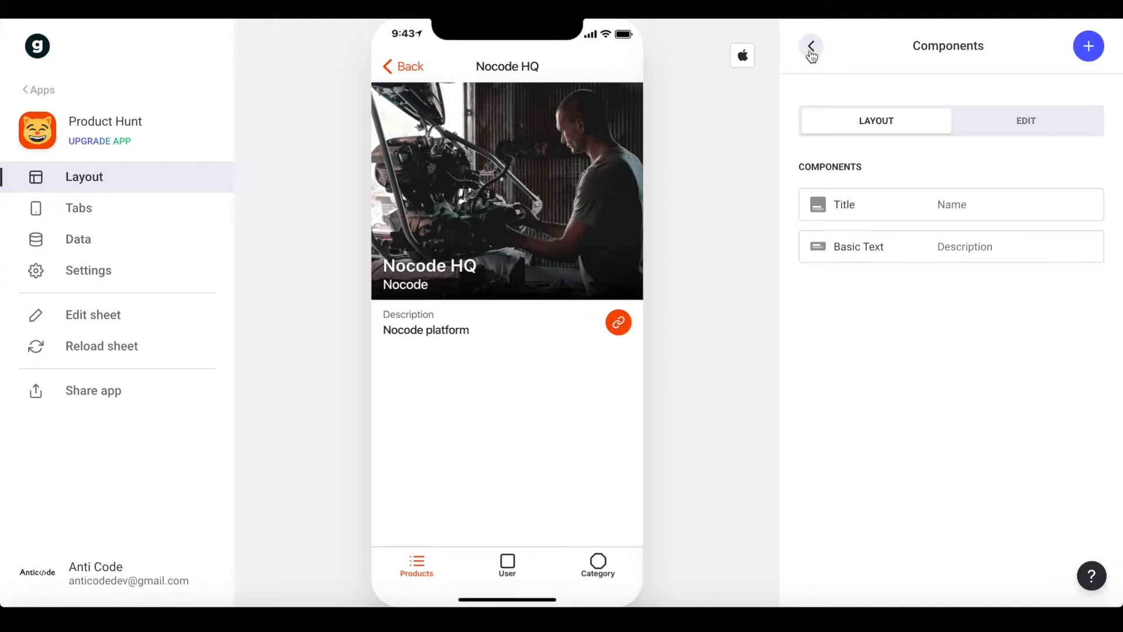
pyautogui.click(918, 249)
pyautogui.click(871, 362)
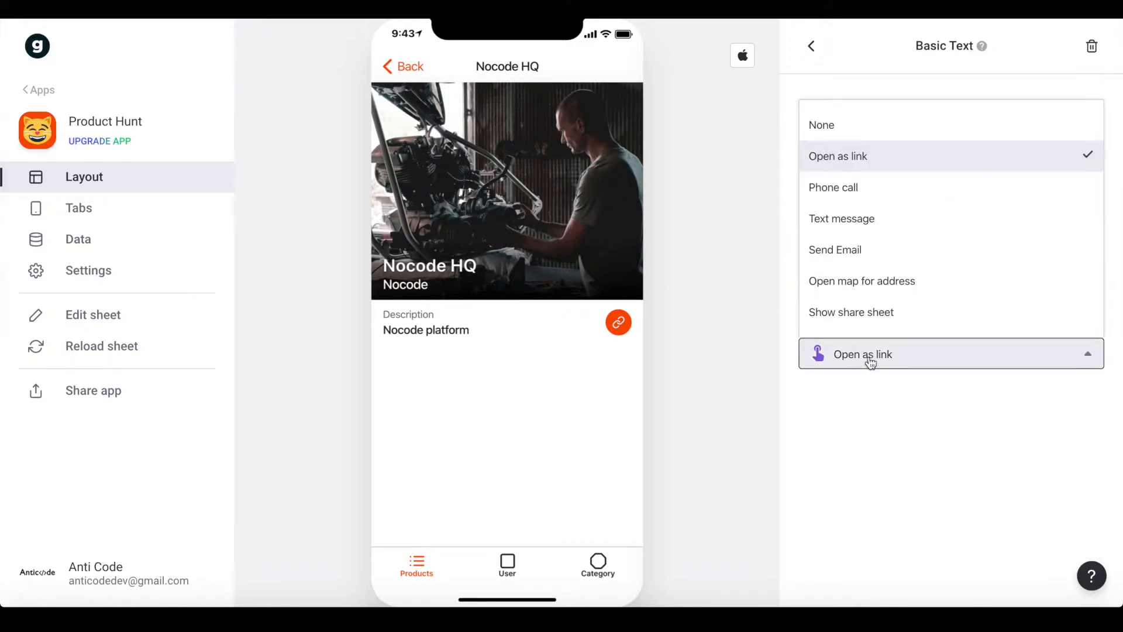
pyautogui.click(883, 132)
pyautogui.click(811, 47)
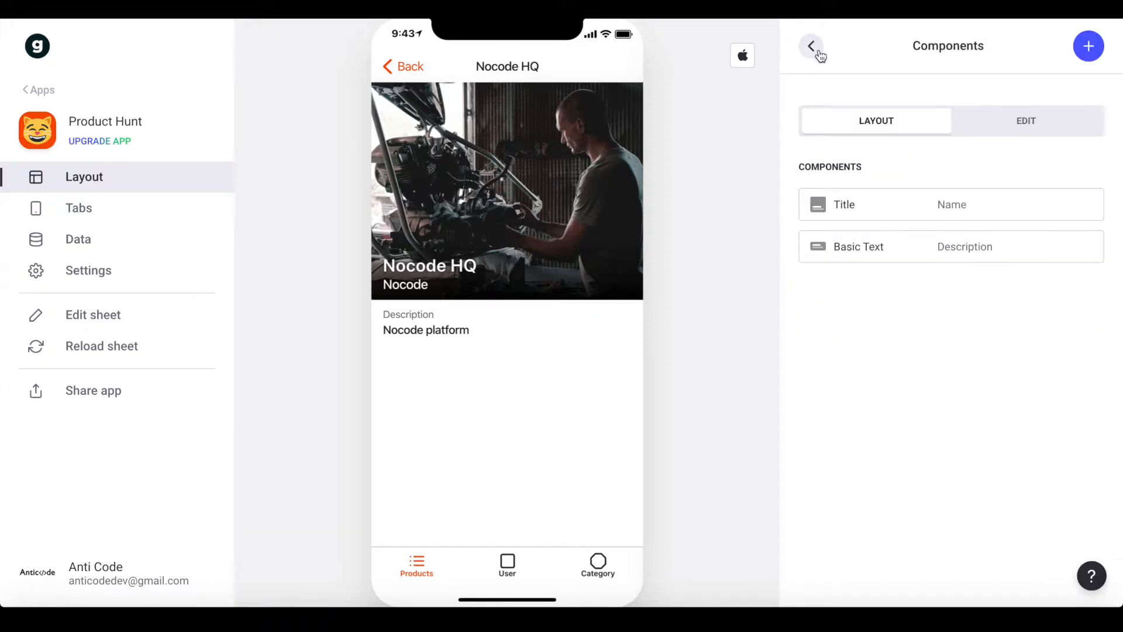
# Add a Separator below the description
pyautogui.click(1083, 50)
pyautogui.click(898, 241)
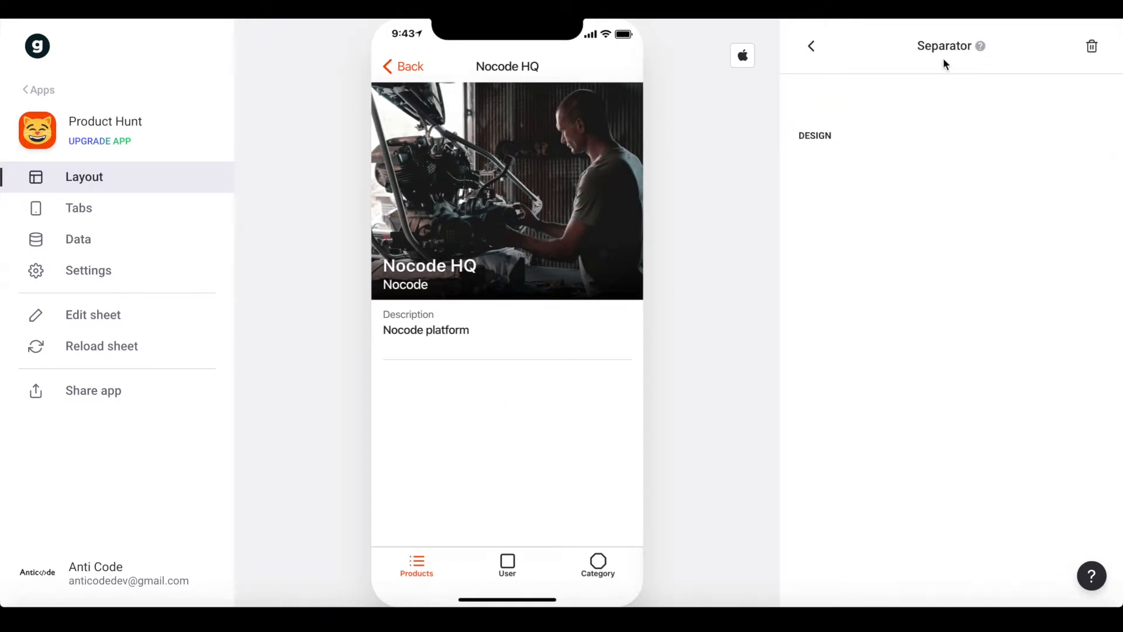
pyautogui.click(819, 47)
# Add a Basic Text showing the product's Twitter column
pyautogui.click(1084, 45)
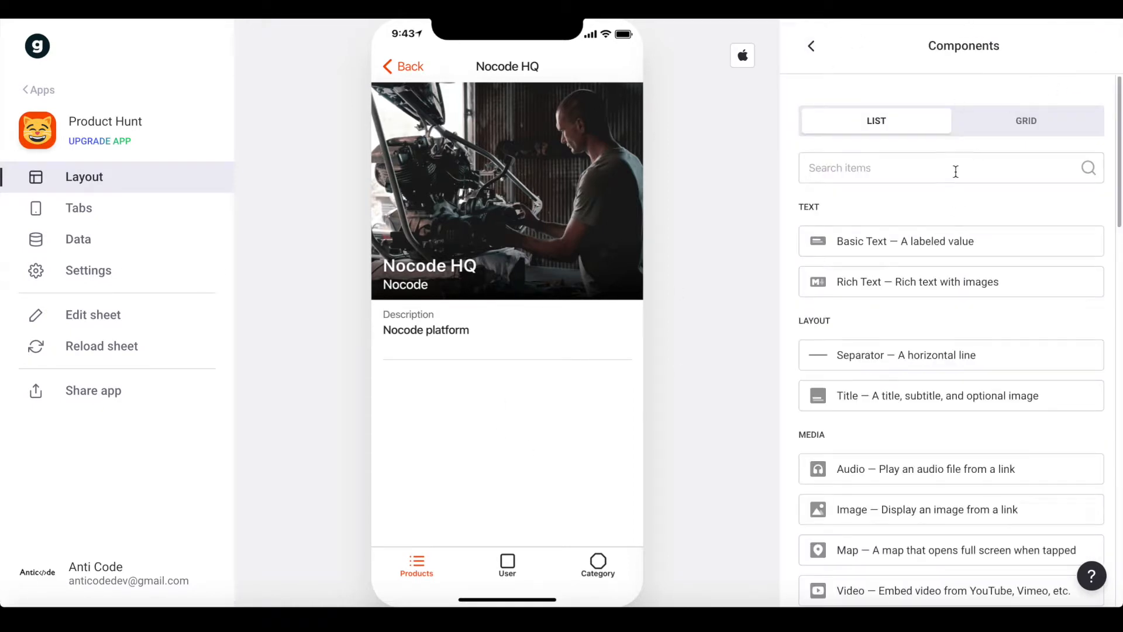
pyautogui.write('tw')
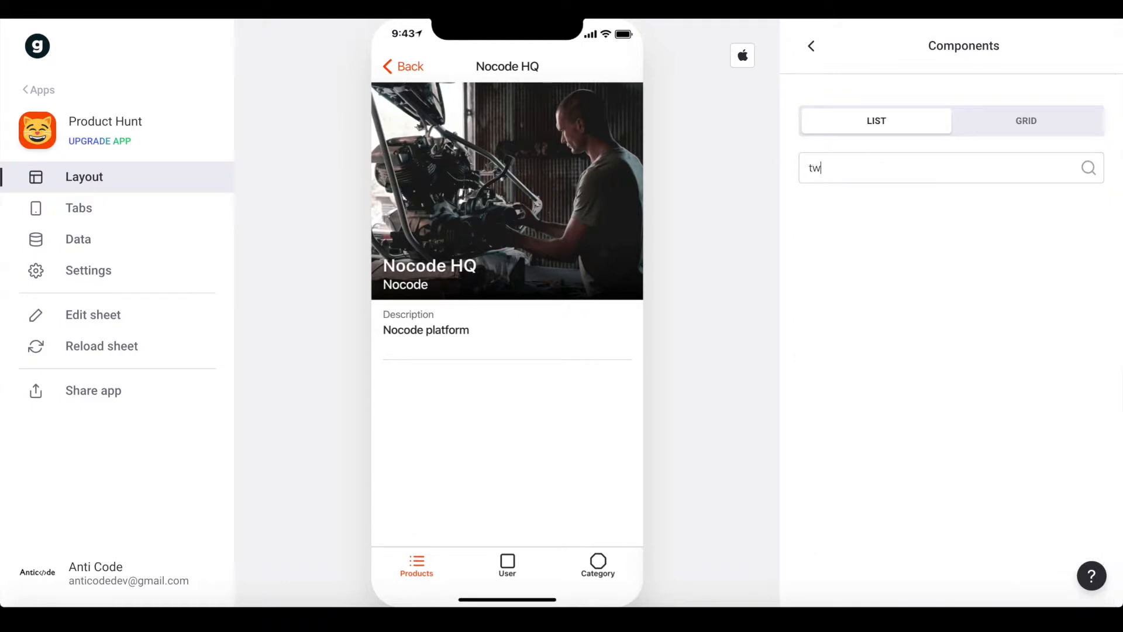
pyautogui.press('BackSpace')
pyautogui.press('BackSpace')
pyautogui.press('BackSpace')
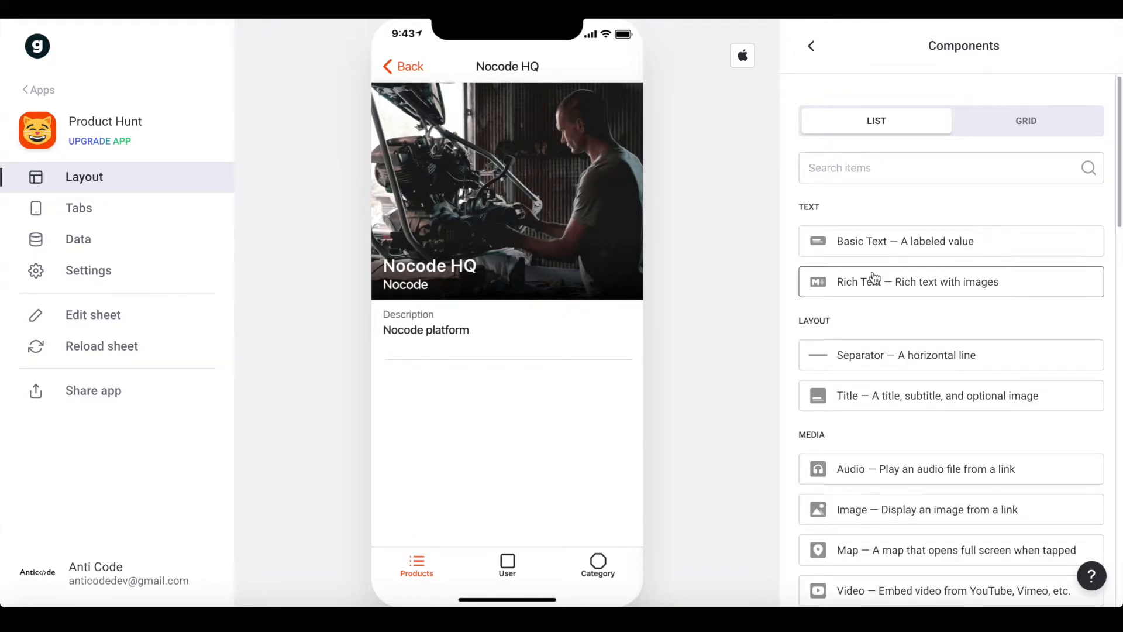
pyautogui.click(876, 239)
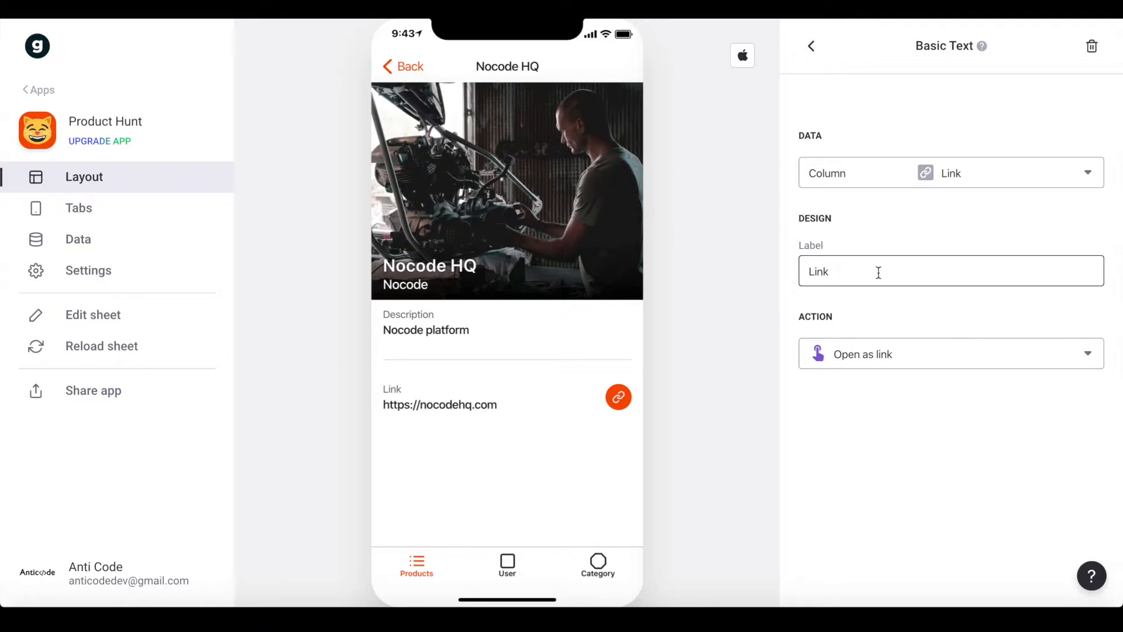
pyautogui.click(927, 181)
pyautogui.click(887, 382)
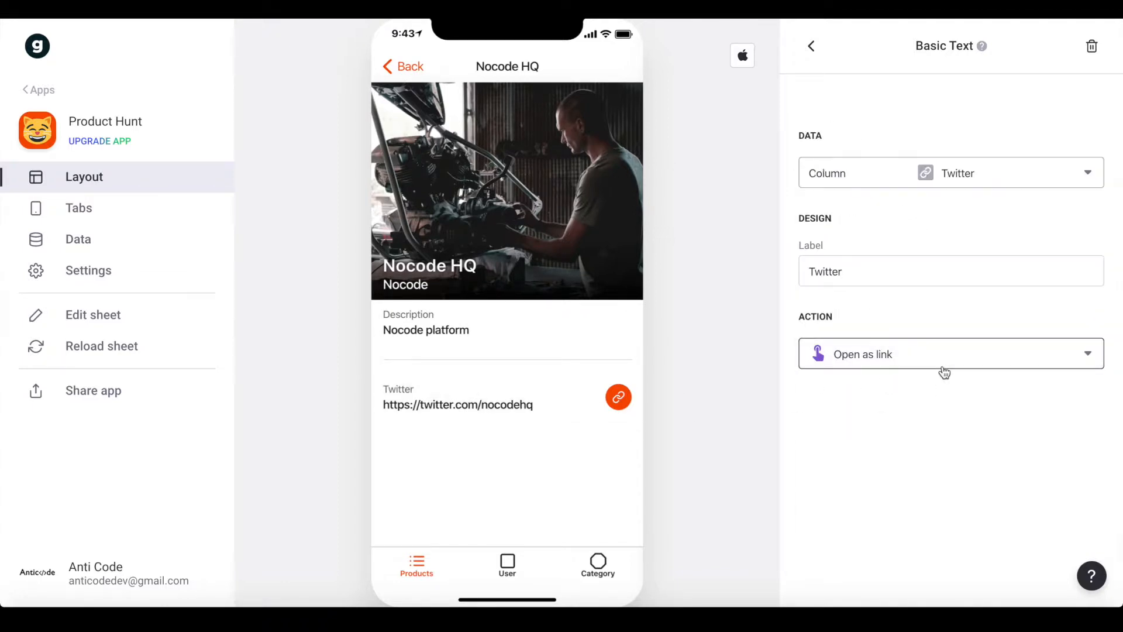
pyautogui.click(811, 47)
# Add a Basic Text showing the product's Instagram column
pyautogui.click(1082, 58)
pyautogui.write('tw')
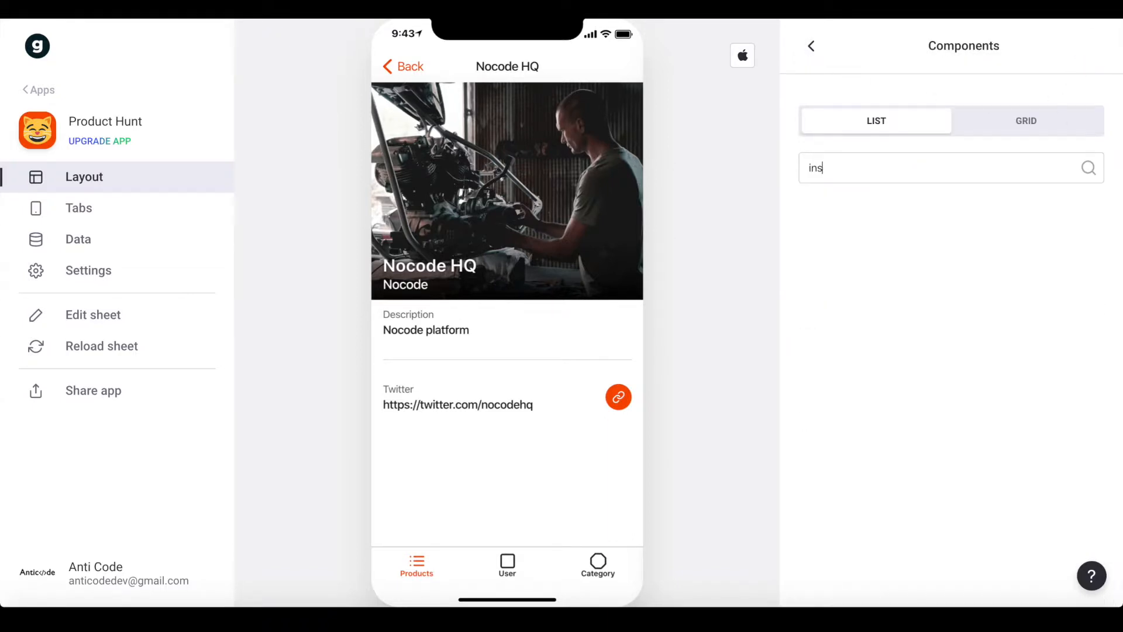
pyautogui.press('BackSpace')
pyautogui.press('BackSpace')
pyautogui.write('b')
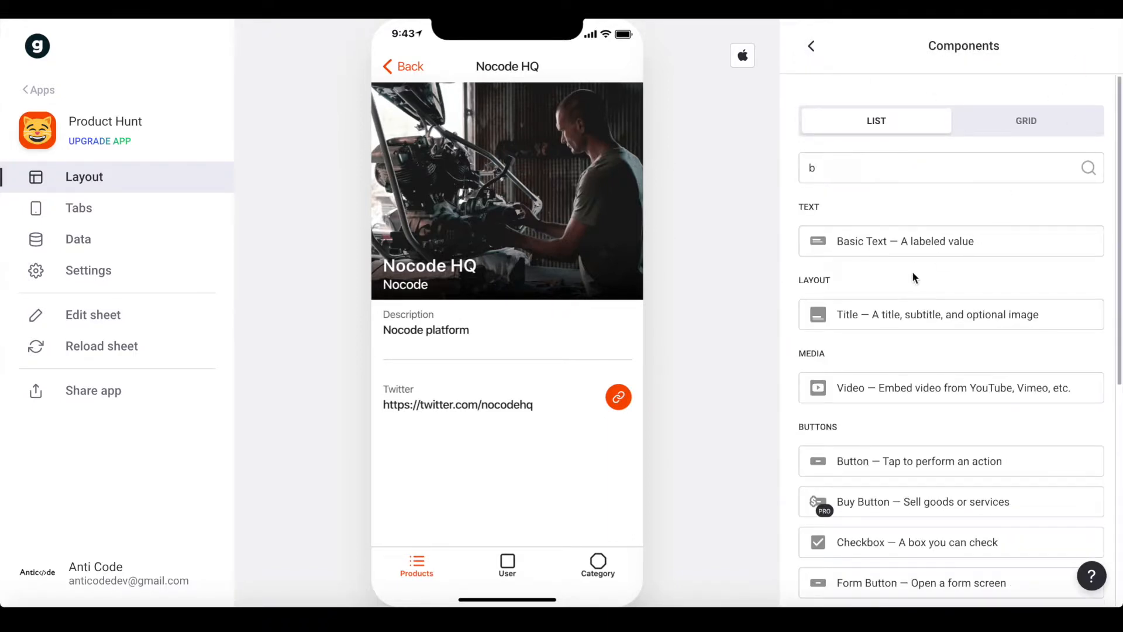
pyautogui.click(912, 249)
pyautogui.click(925, 172)
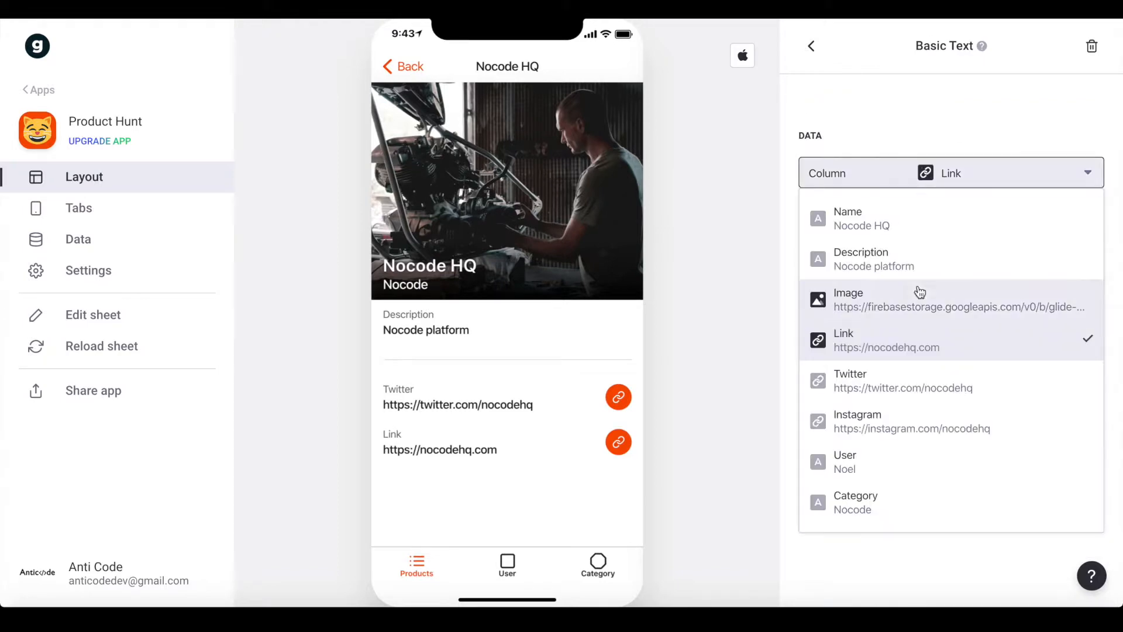
pyautogui.click(885, 426)
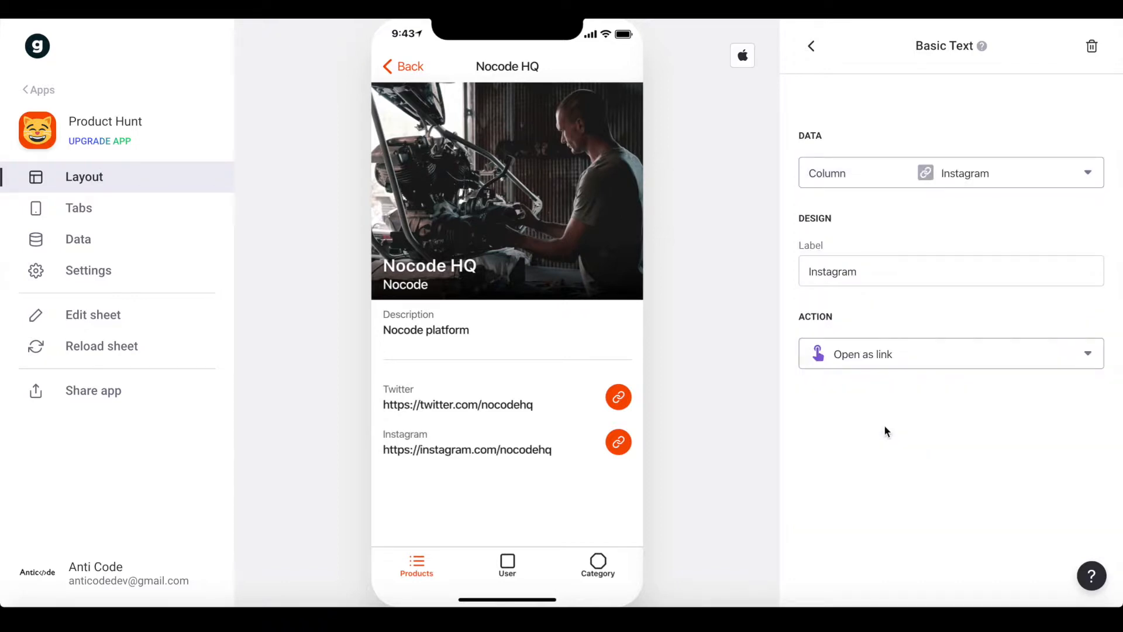
pyautogui.click(811, 46)
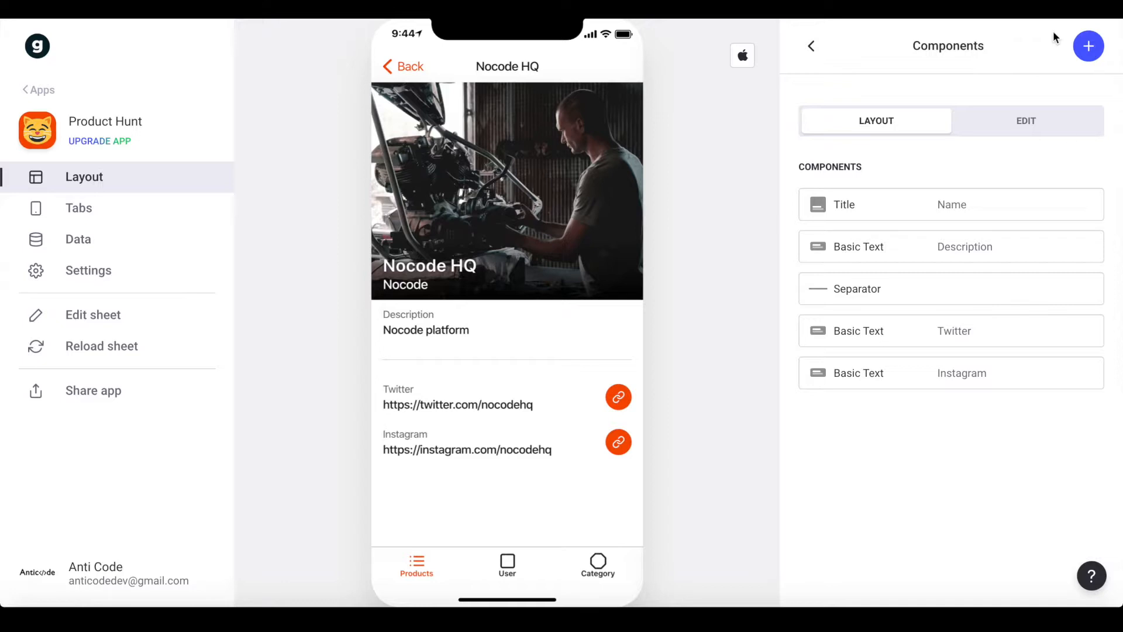
# Add a Relation component on by_user with Name as its title
pyautogui.click(1083, 43)
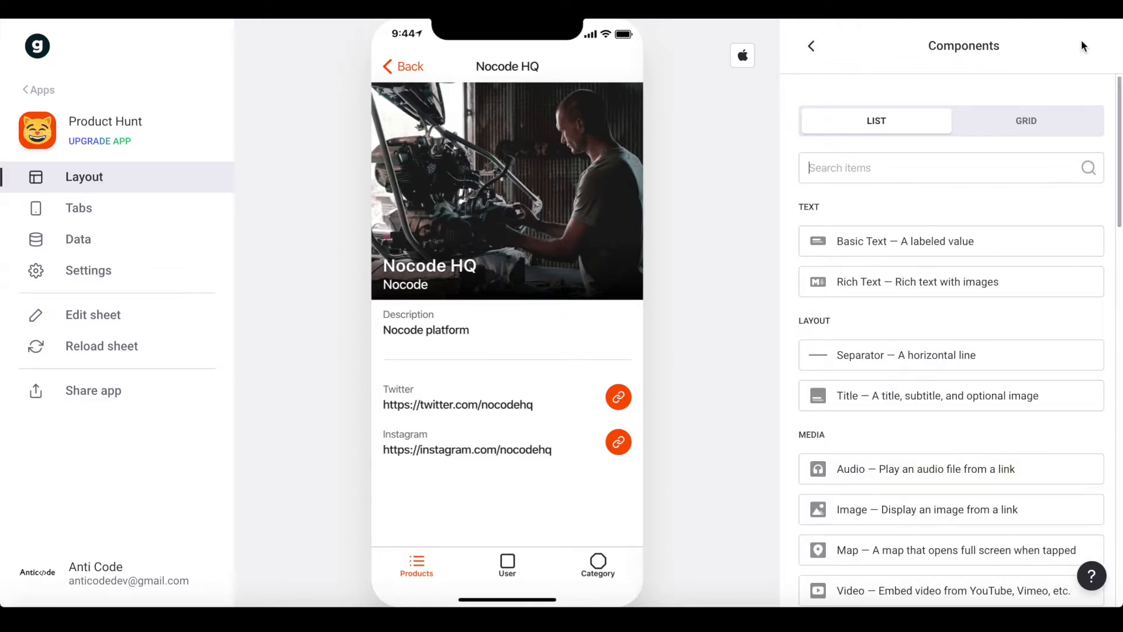
pyautogui.write('rel')
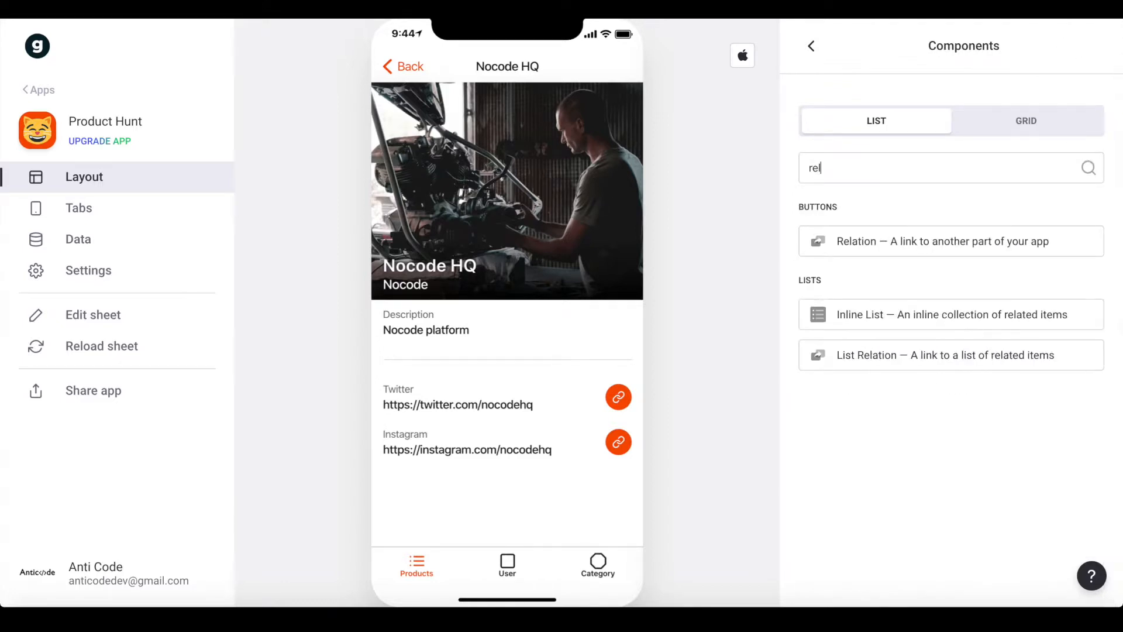
pyautogui.click(890, 241)
pyautogui.click(943, 175)
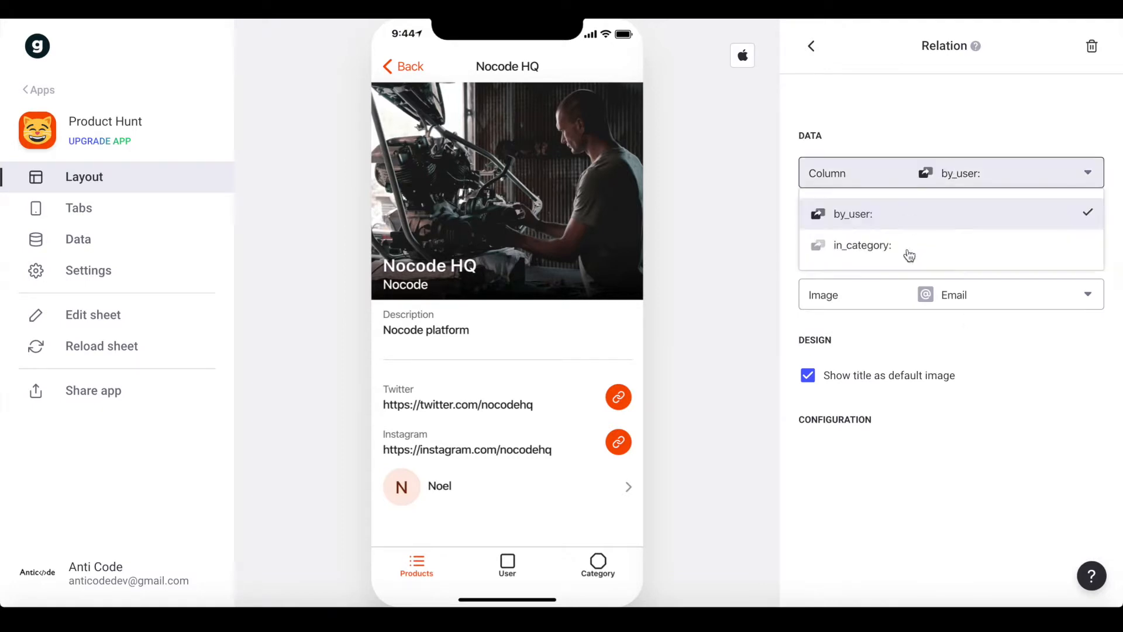
pyautogui.click(836, 224)
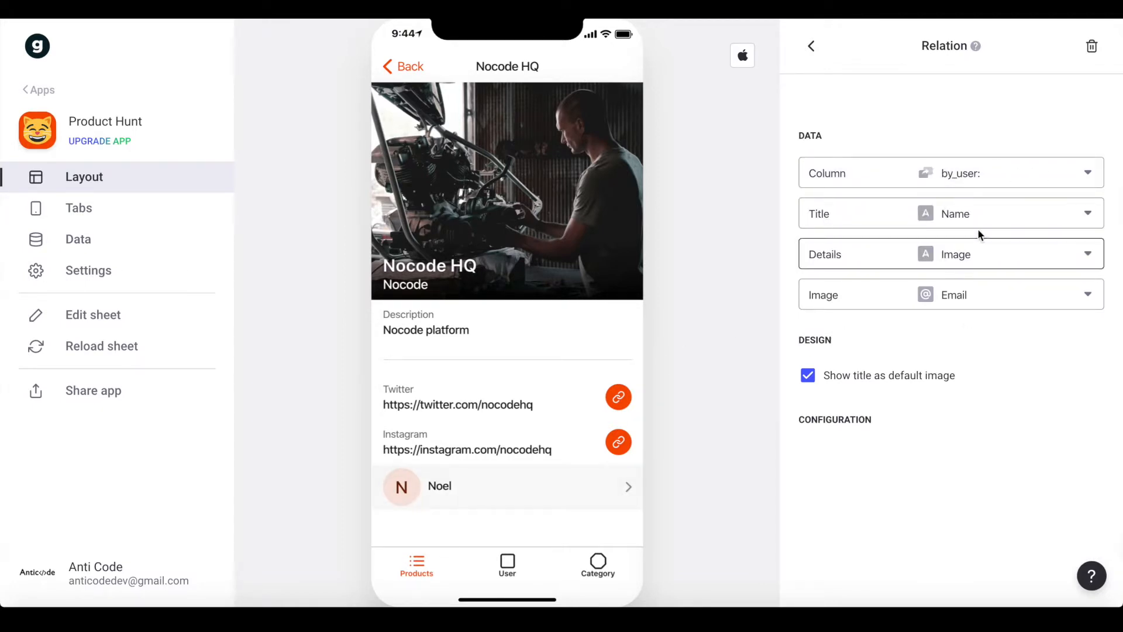
pyautogui.click(925, 225)
pyautogui.click(931, 254)
# Set the relation's Details and Image to none and uncheck Show title as default image
pyautogui.click(931, 267)
pyautogui.click(932, 268)
pyautogui.click(932, 268)
pyautogui.click(831, 303)
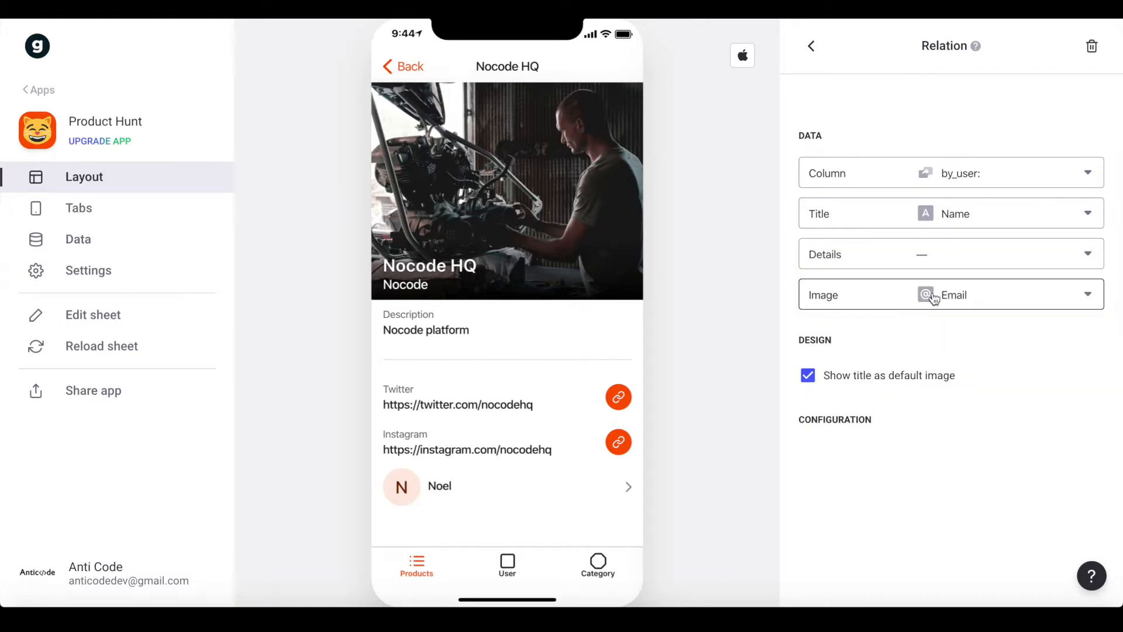
pyautogui.click(940, 293)
pyautogui.click(833, 339)
pyautogui.click(869, 372)
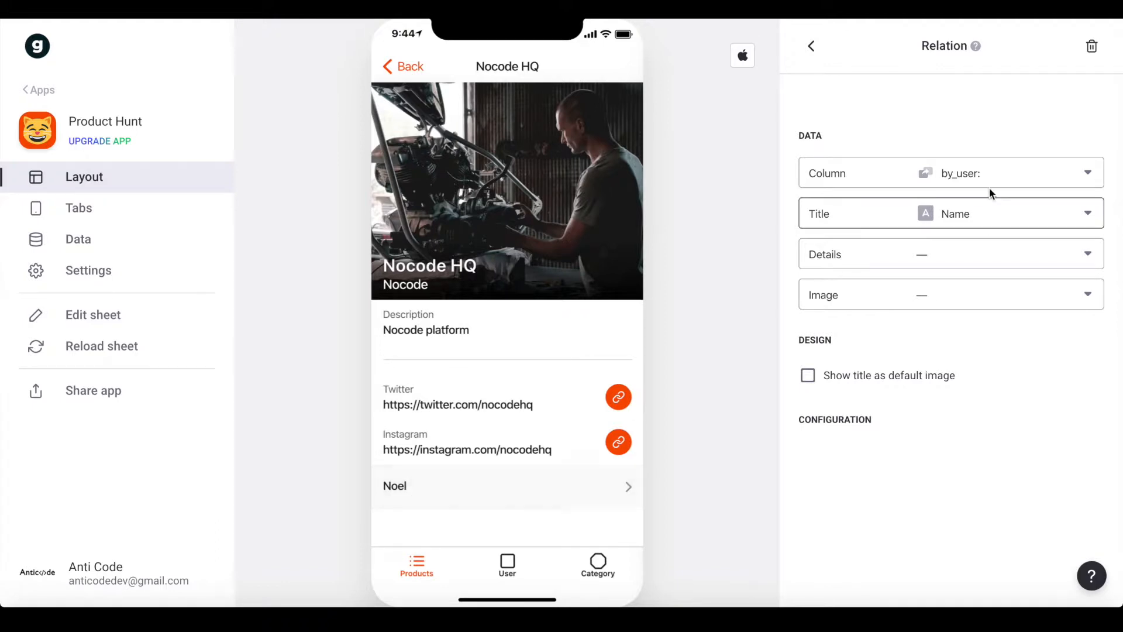
pyautogui.click(812, 46)
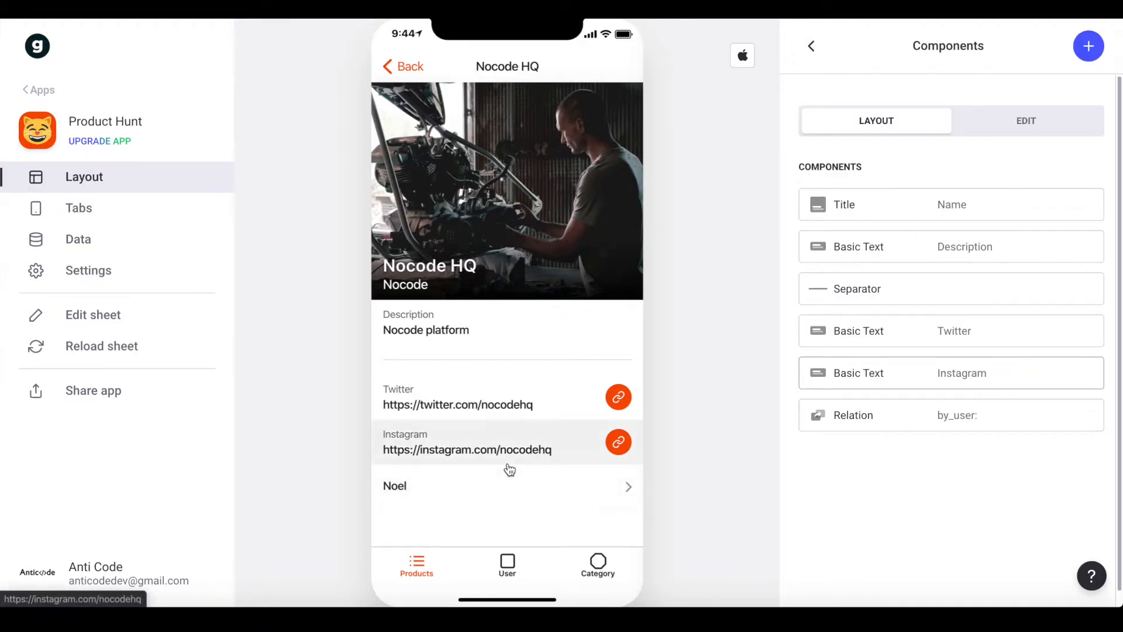
# Add a 'Get It' button that opens the product's Link, then test the Instagram link
pyautogui.click(1087, 45)
pyautogui.write('butt')
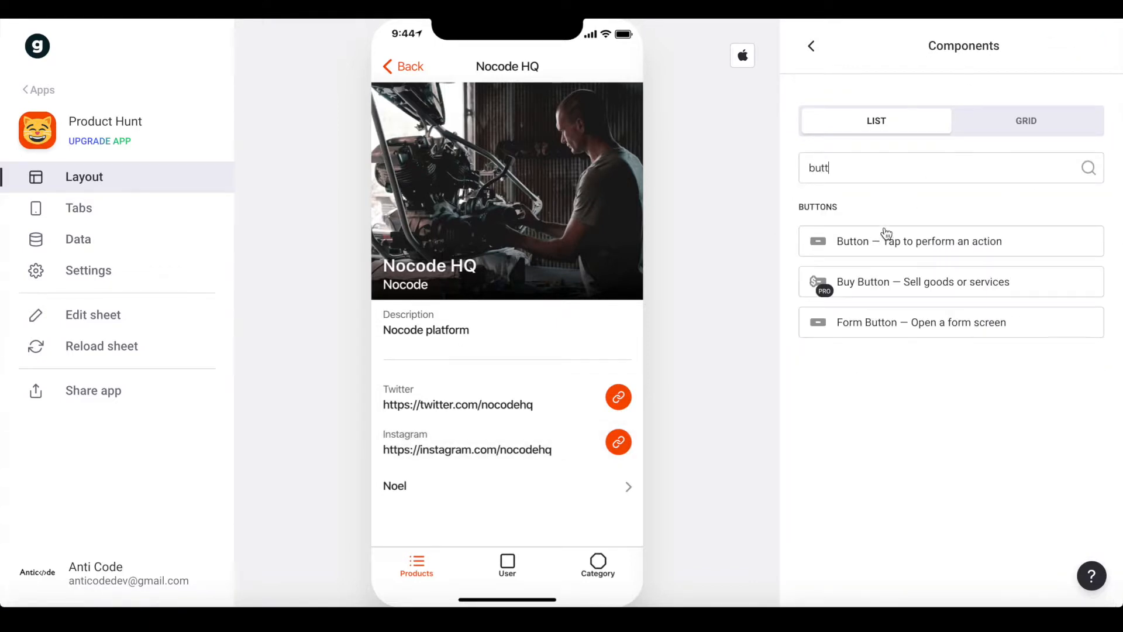
pyautogui.click(882, 236)
pyautogui.click(865, 275)
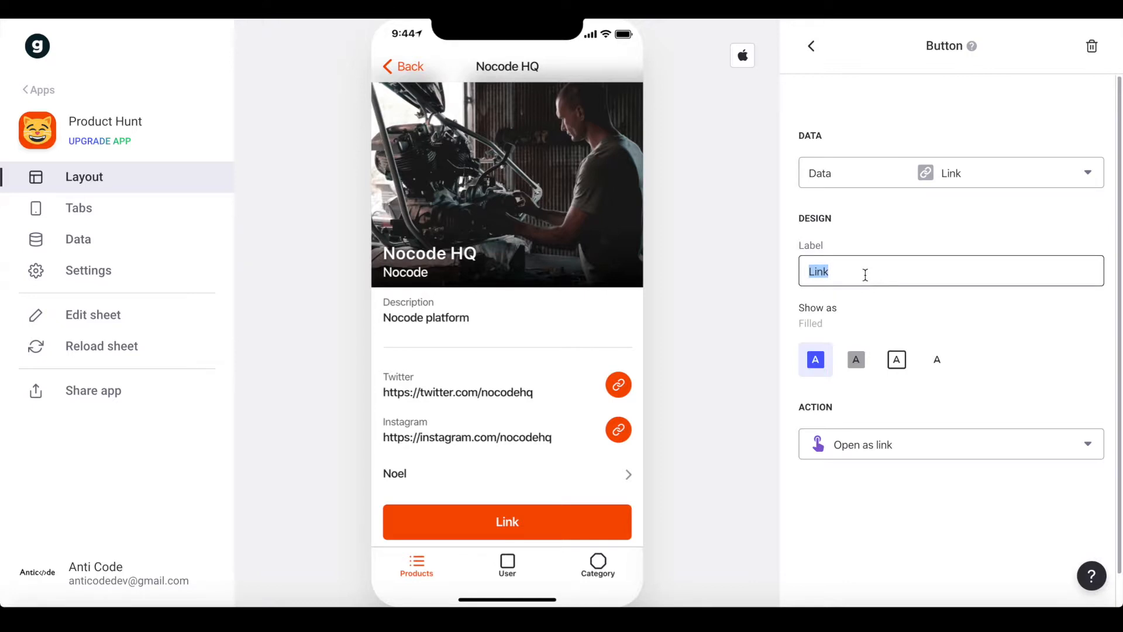
pyautogui.write('Get It')
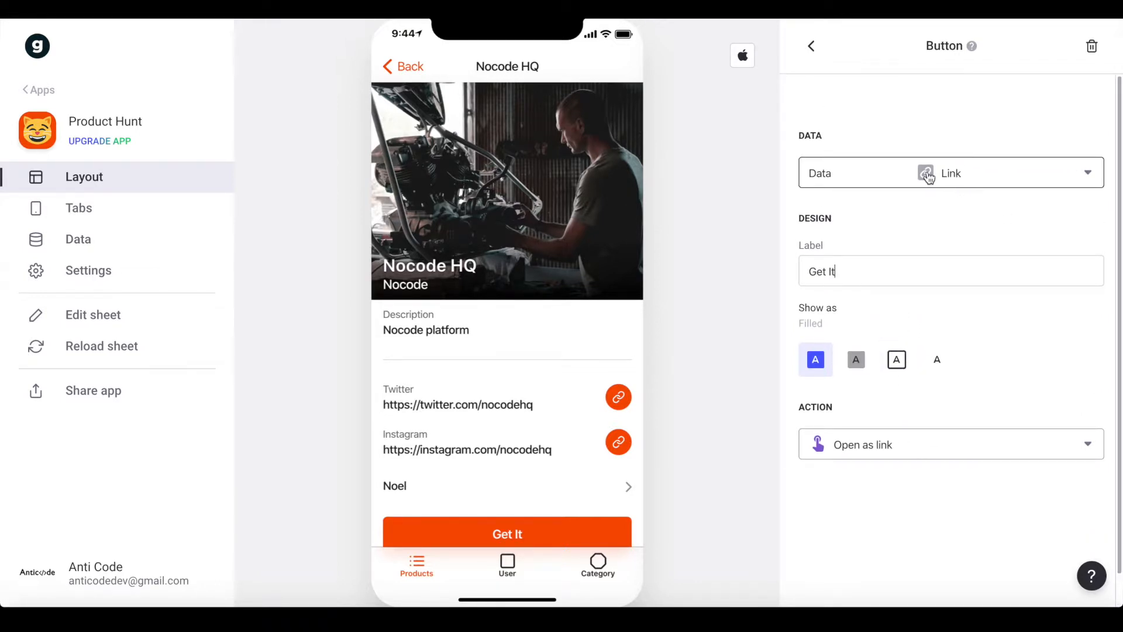
pyautogui.click(816, 46)
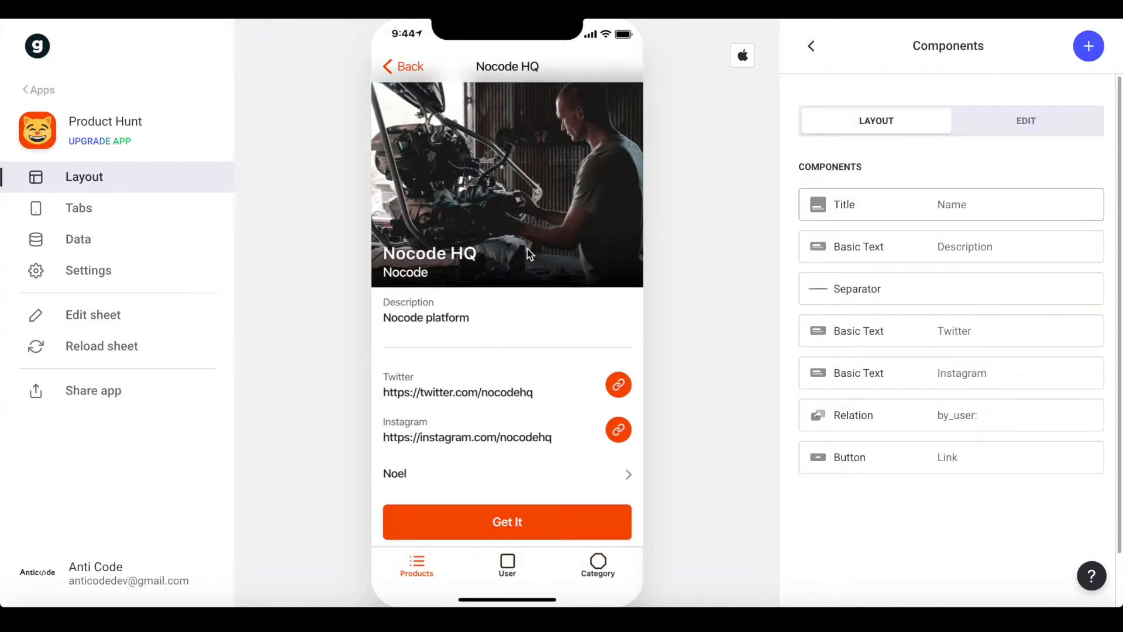
pyautogui.scroll(-1, 475, 324)
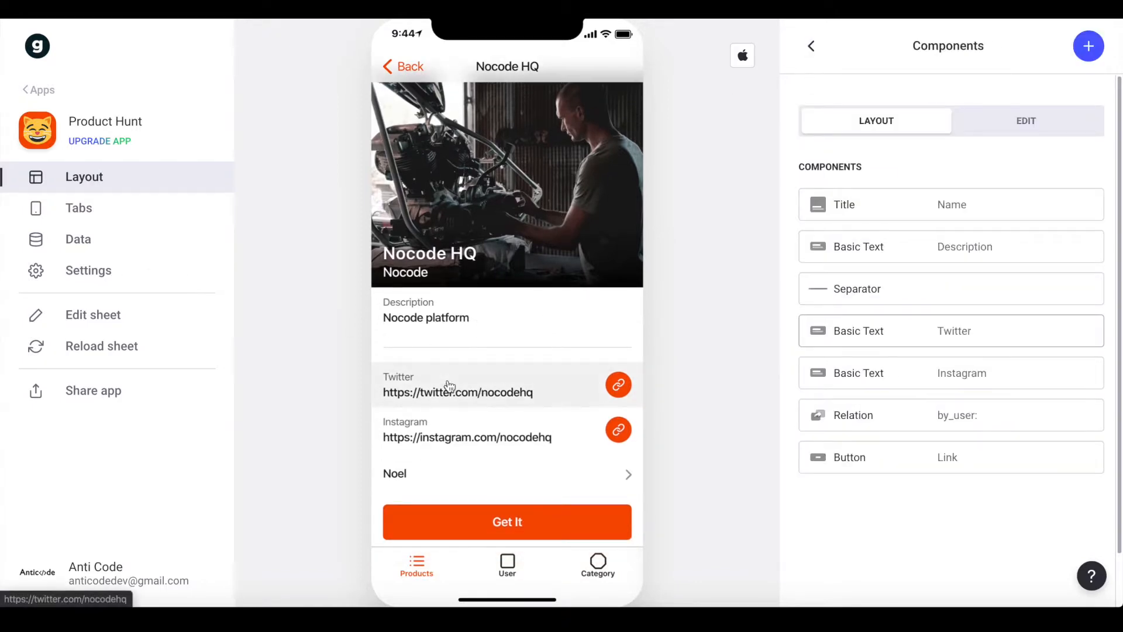
pyautogui.click(508, 427)
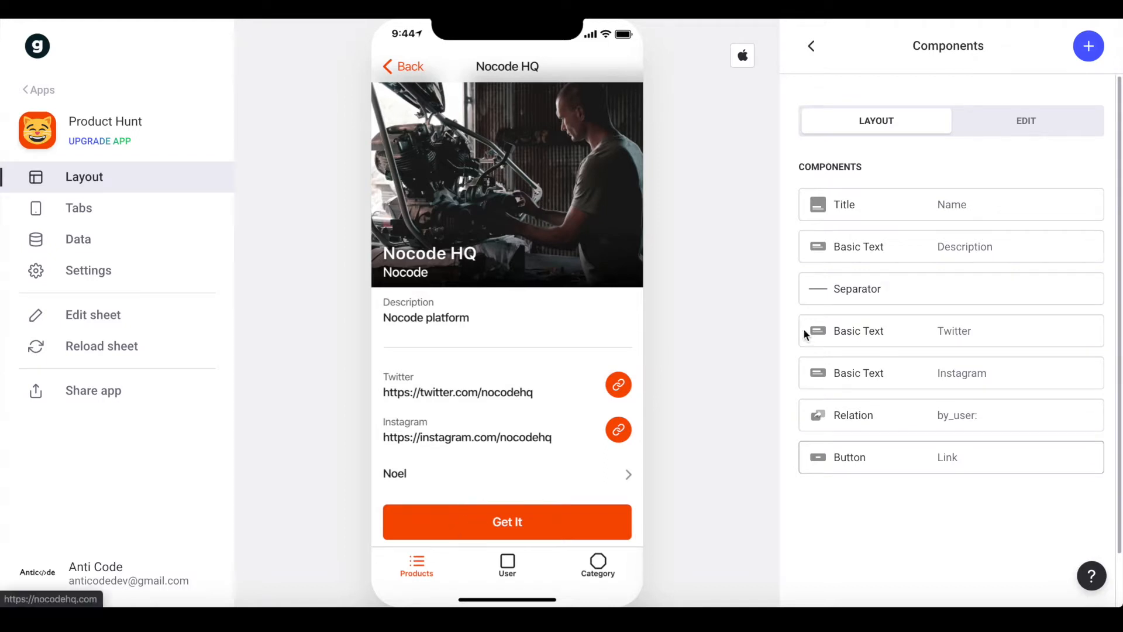
# Add an in_category relation with Name as title, empty details and Image as picture
pyautogui.click(1088, 47)
pyautogui.write('rela')
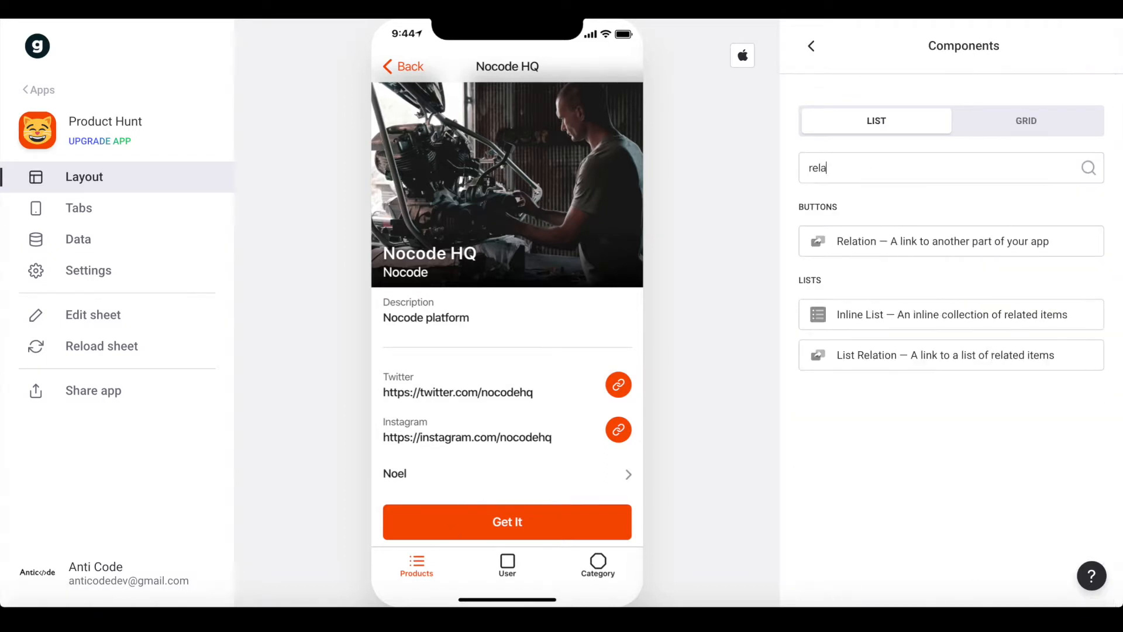
pyautogui.click(971, 234)
pyautogui.click(895, 173)
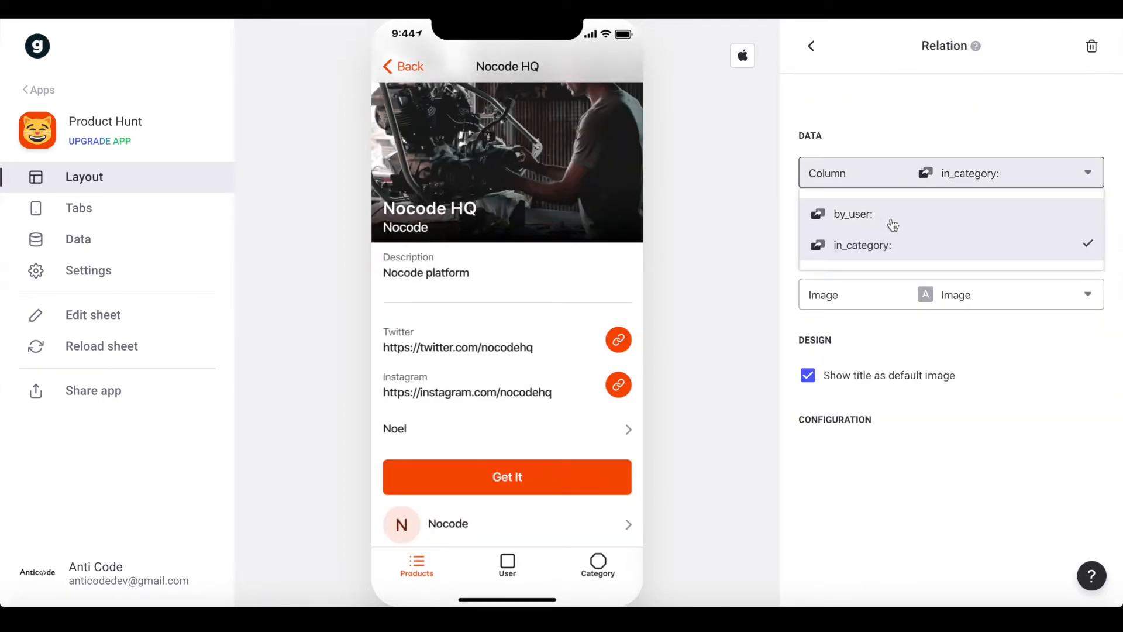
pyautogui.click(872, 246)
pyautogui.click(953, 213)
pyautogui.click(890, 255)
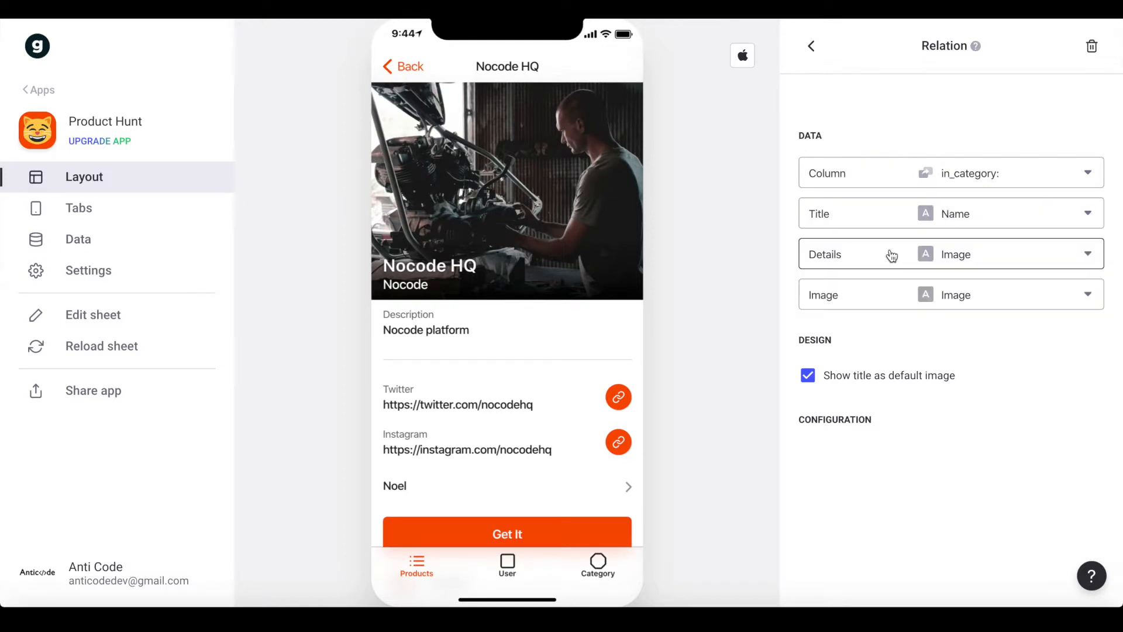
pyautogui.click(888, 256)
pyautogui.click(843, 293)
pyautogui.click(860, 295)
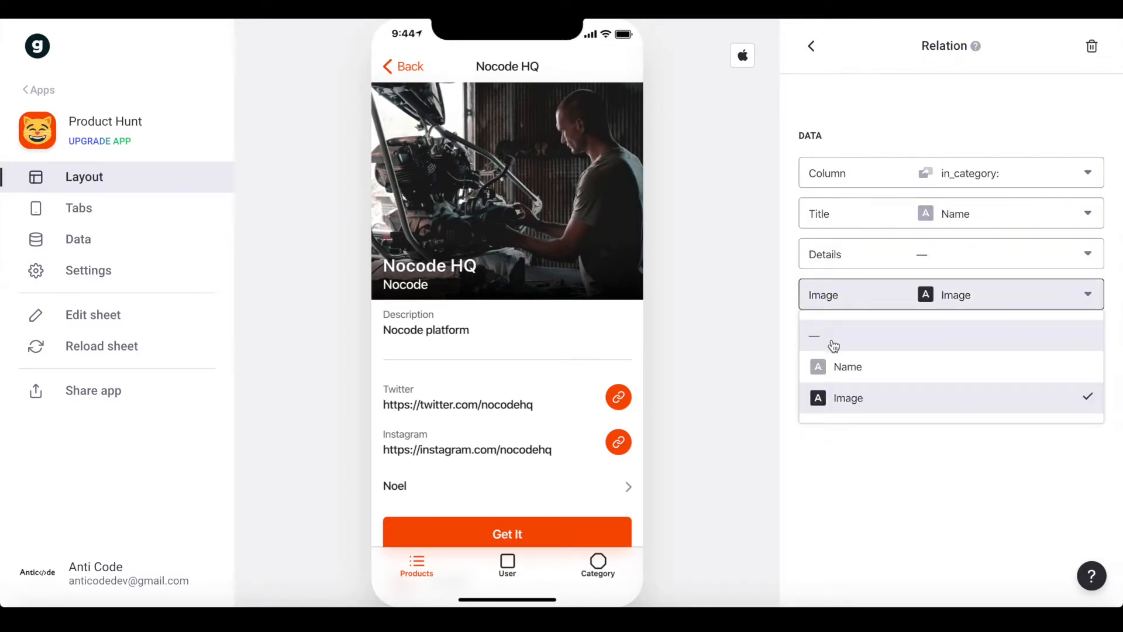
pyautogui.click(846, 399)
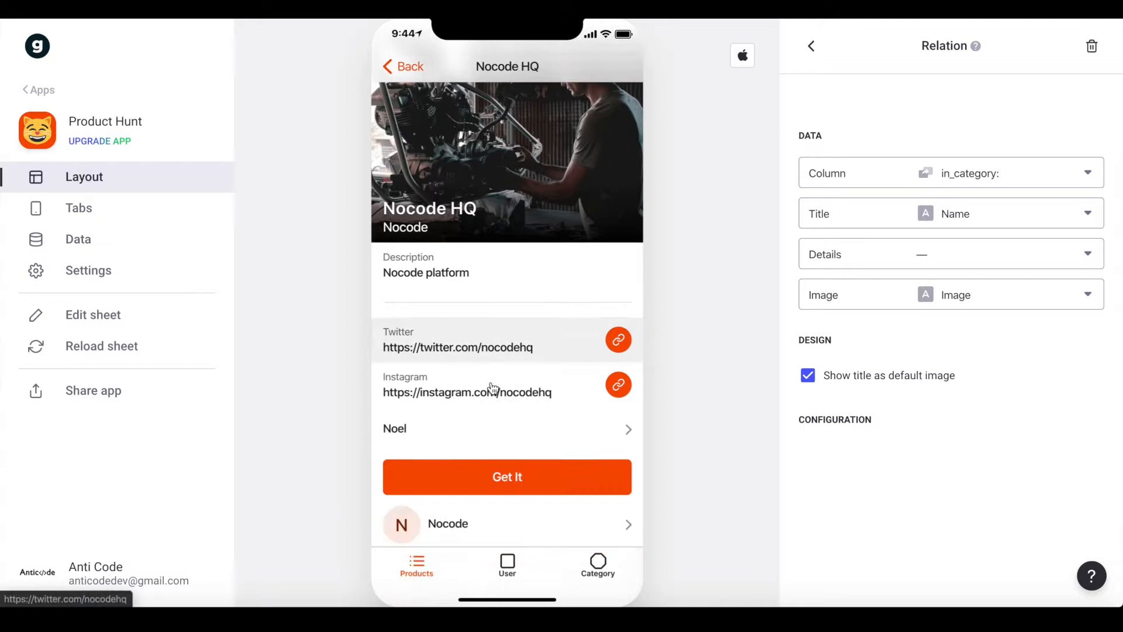
# Move the category relation above the Get It button
pyautogui.click(811, 48)
pyautogui.moveTo(788, 499); pyautogui.dragTo(762, 441)
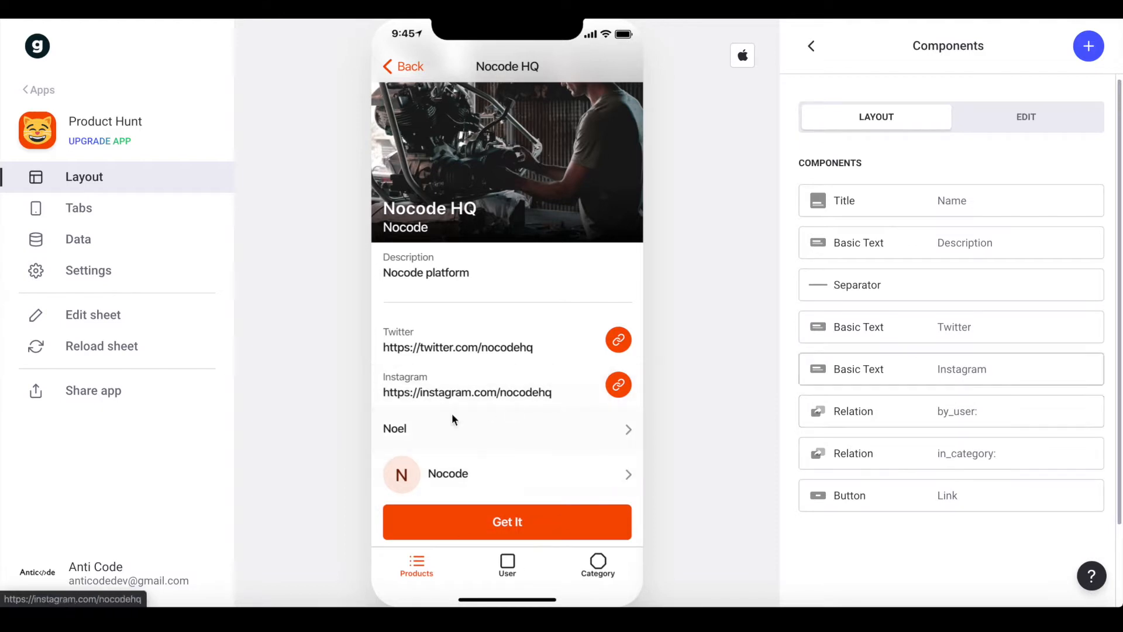
pyautogui.scroll(1, 467, 336)
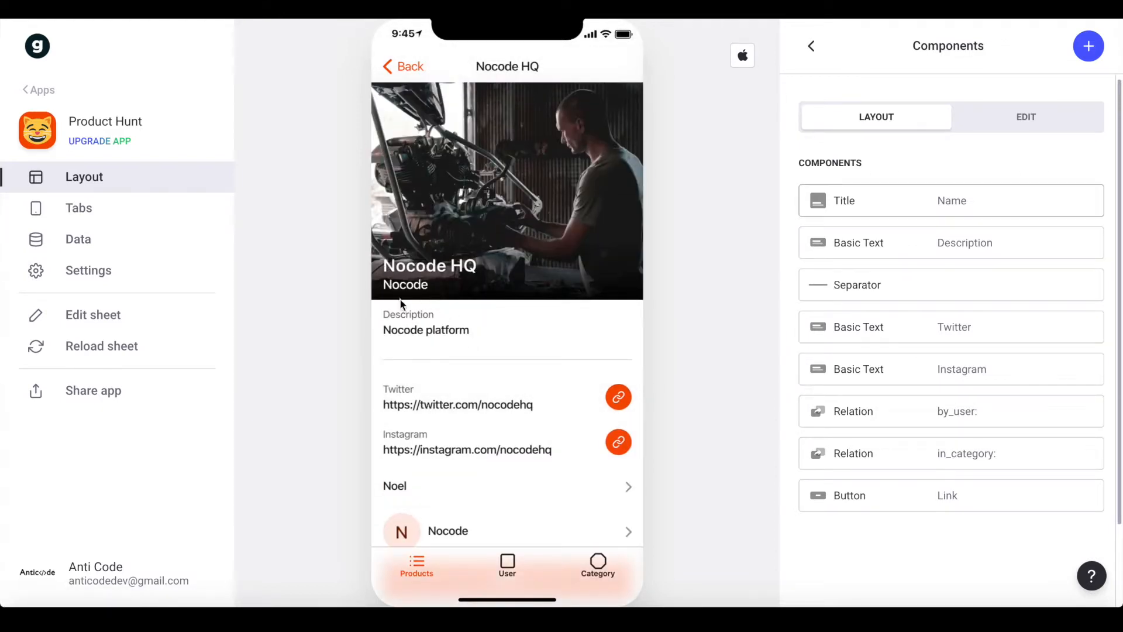
pyautogui.scroll(-1, 451, 374)
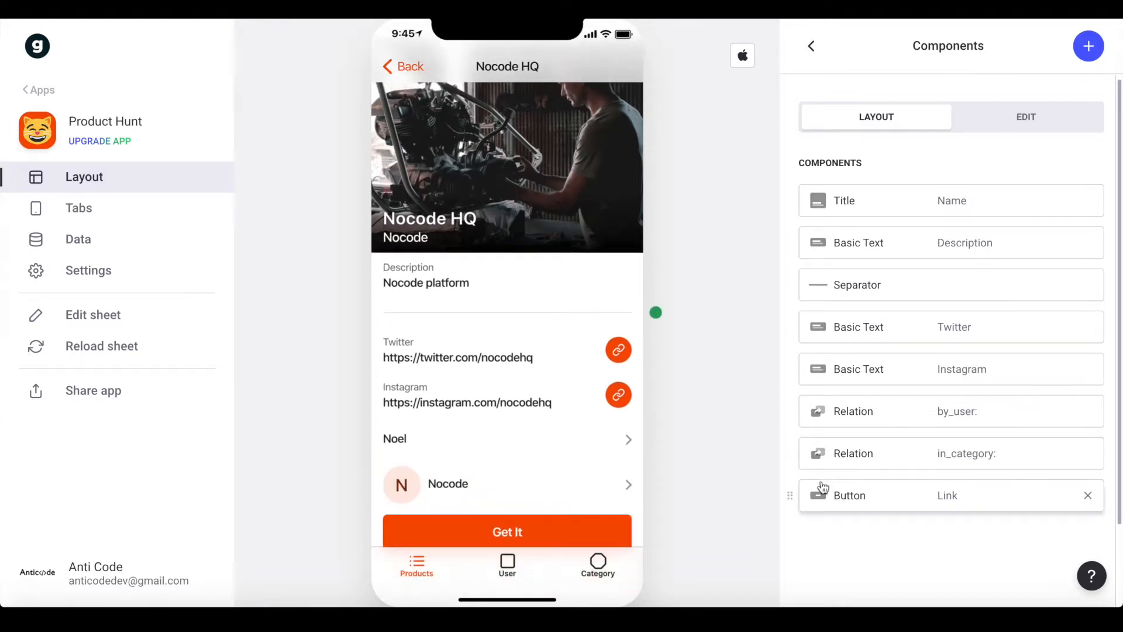
# Place the in_category link below Get It, give by_user the Image column, then return to Products
pyautogui.moveTo(792, 456); pyautogui.dragTo(798, 517)
pyautogui.moveTo(795, 395); pyautogui.dragTo(793, 432)
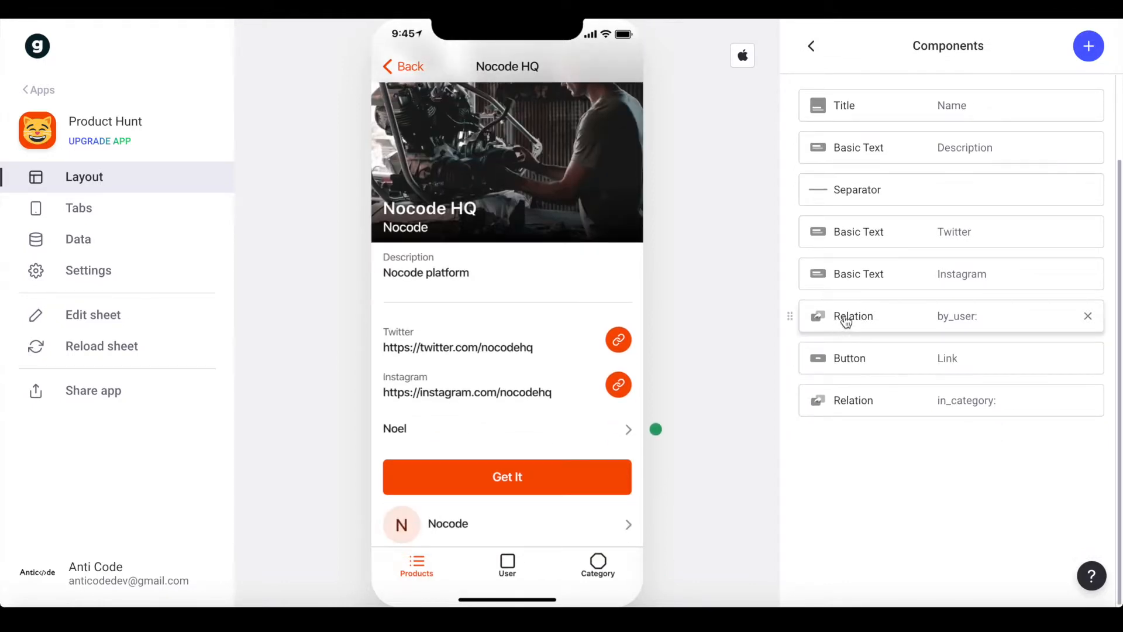
pyautogui.click(845, 320)
pyautogui.click(870, 294)
pyautogui.click(845, 430)
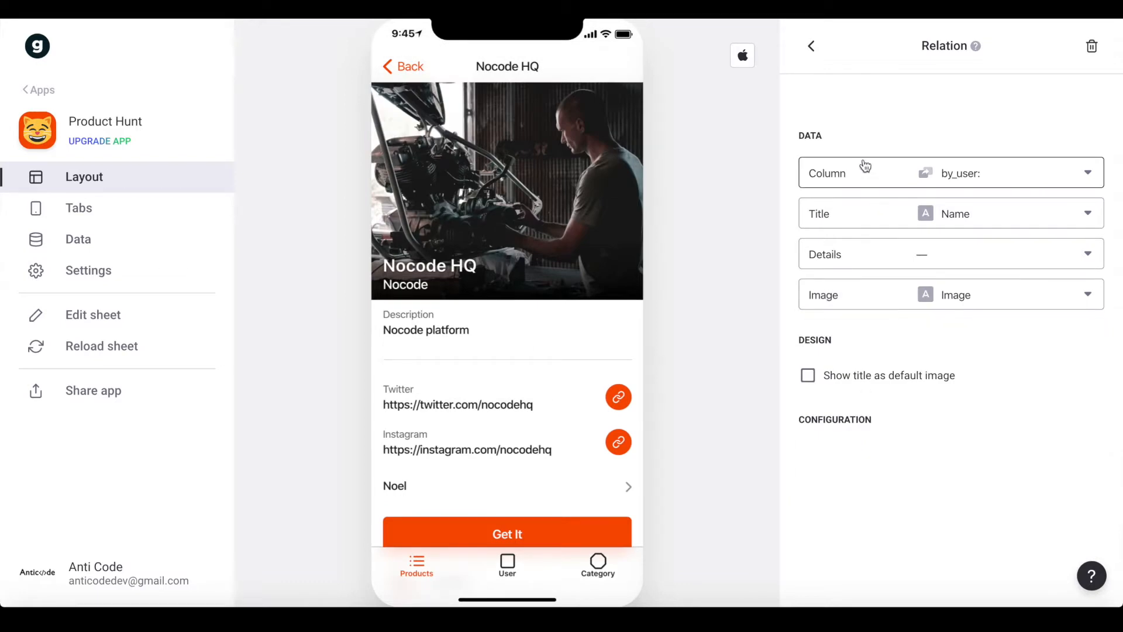
pyautogui.click(810, 52)
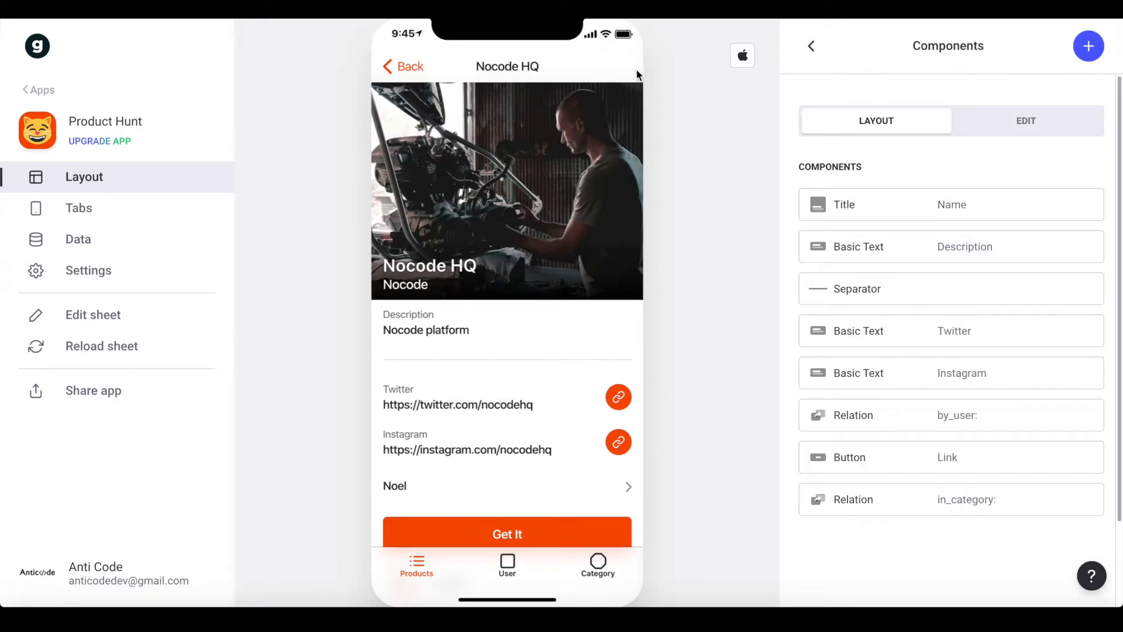
pyautogui.scroll(-1, 427, 246)
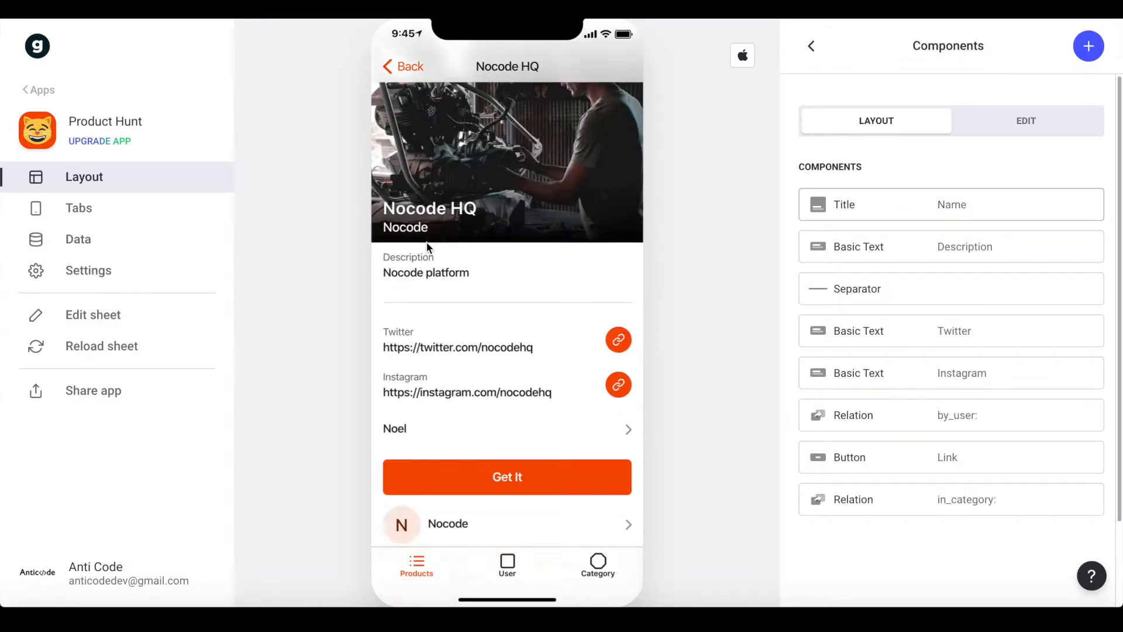
pyautogui.click(423, 66)
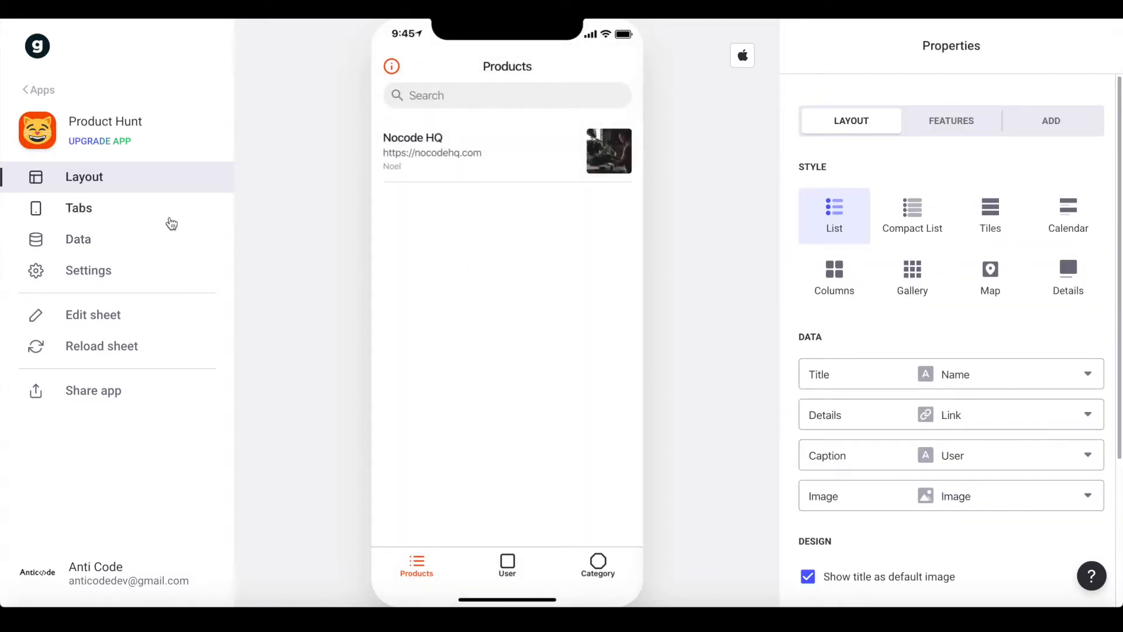
# Move the User tab into the hidden tabs
pyautogui.click(160, 215)
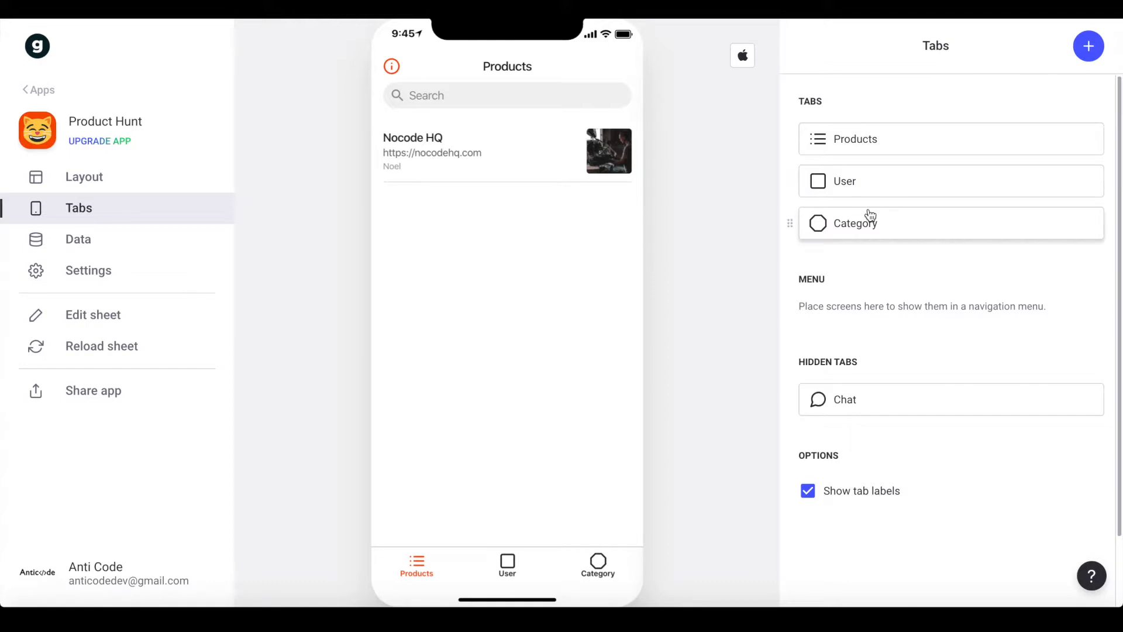
pyautogui.click(498, 565)
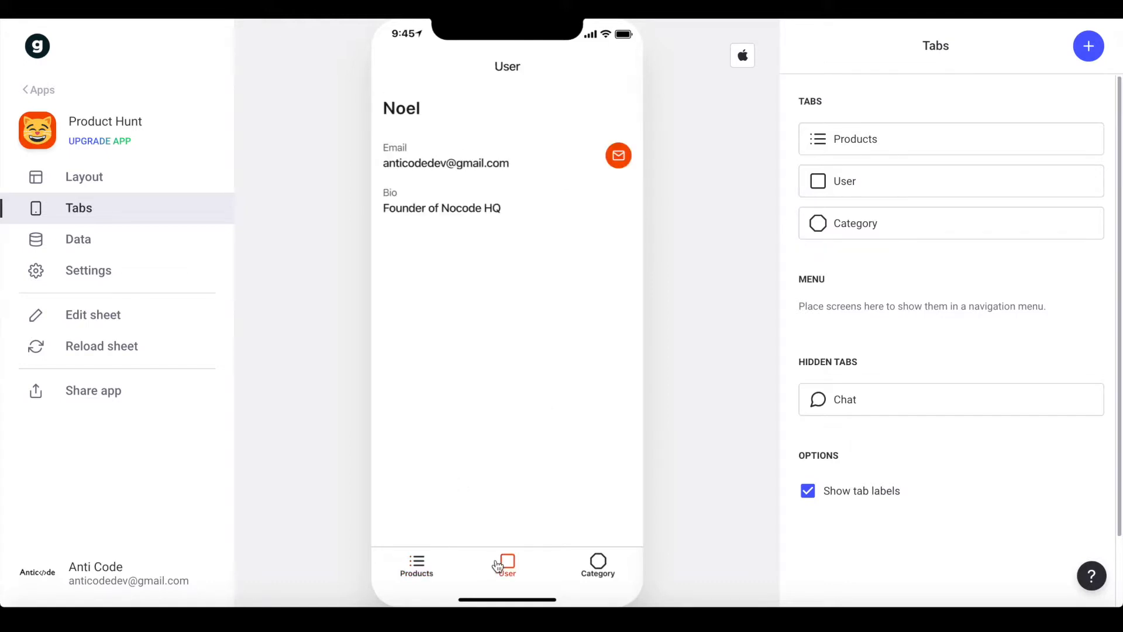
pyautogui.moveTo(790, 180); pyautogui.dragTo(798, 384)
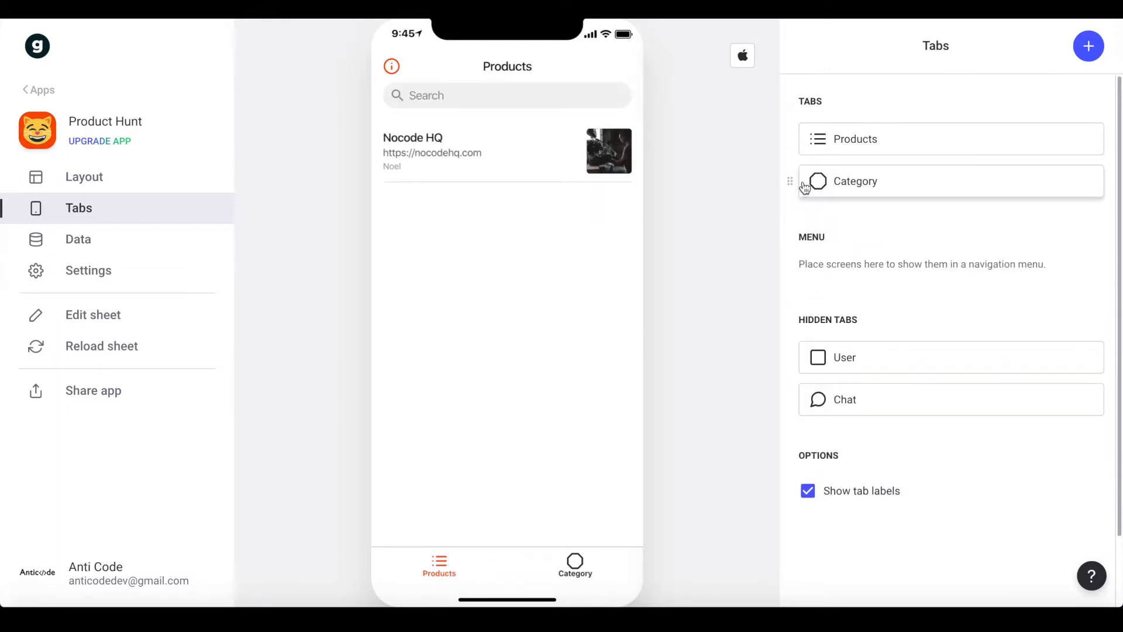
# Rename the Category tab to 'Categories'
pyautogui.click(833, 182)
pyautogui.click(870, 130)
pyautogui.press('BackSpace')
pyautogui.write('ies')
# Give the Categories tab the grid icon
pyautogui.click(1074, 135)
pyautogui.scroll(-15, 953, 250)
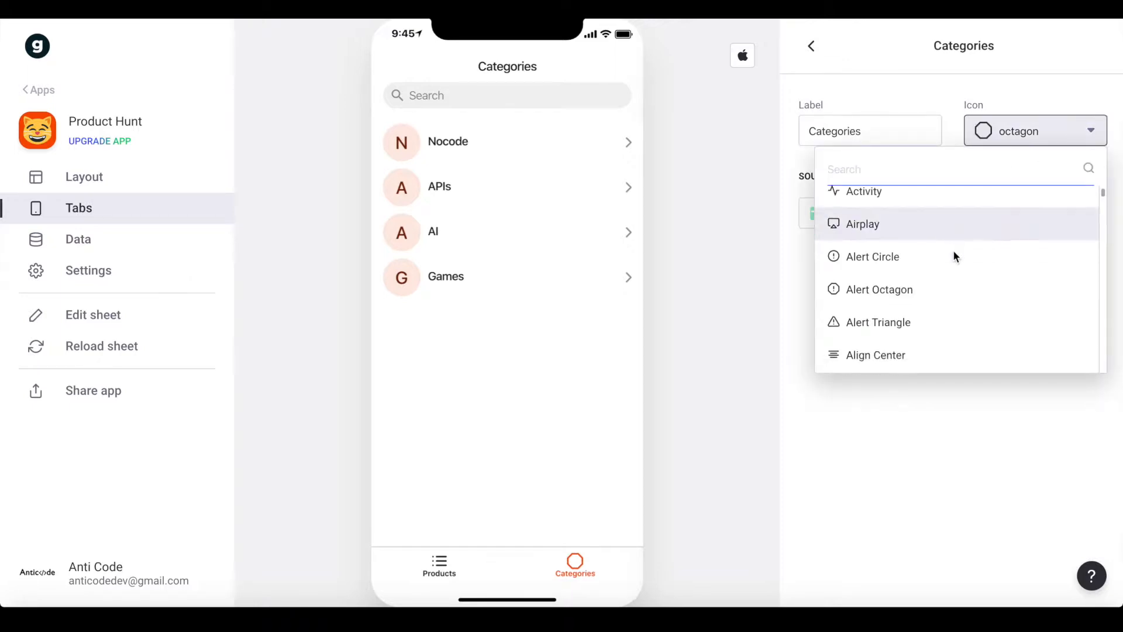
pyautogui.scroll(-20, 954, 253)
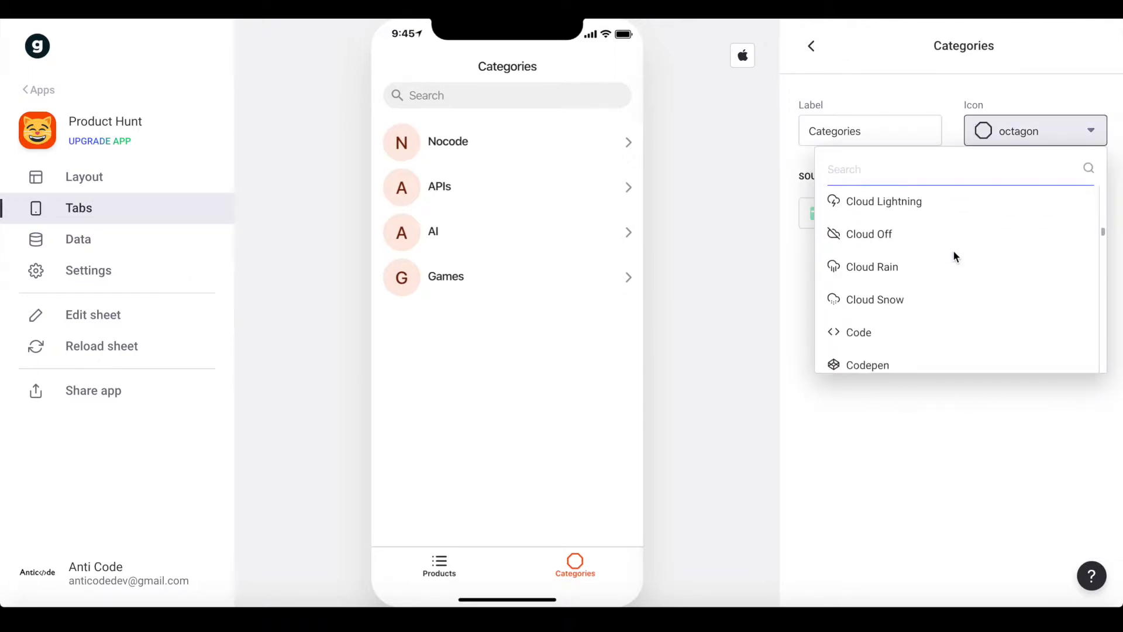
pyautogui.scroll(-20, 955, 256)
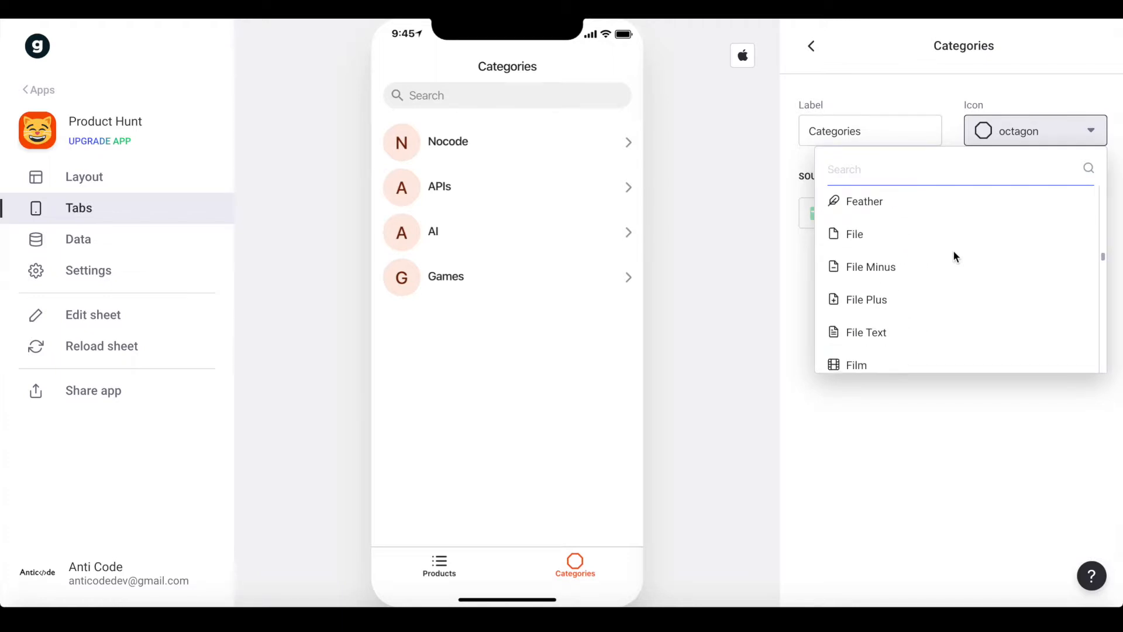
pyautogui.scroll(-1, 953, 250)
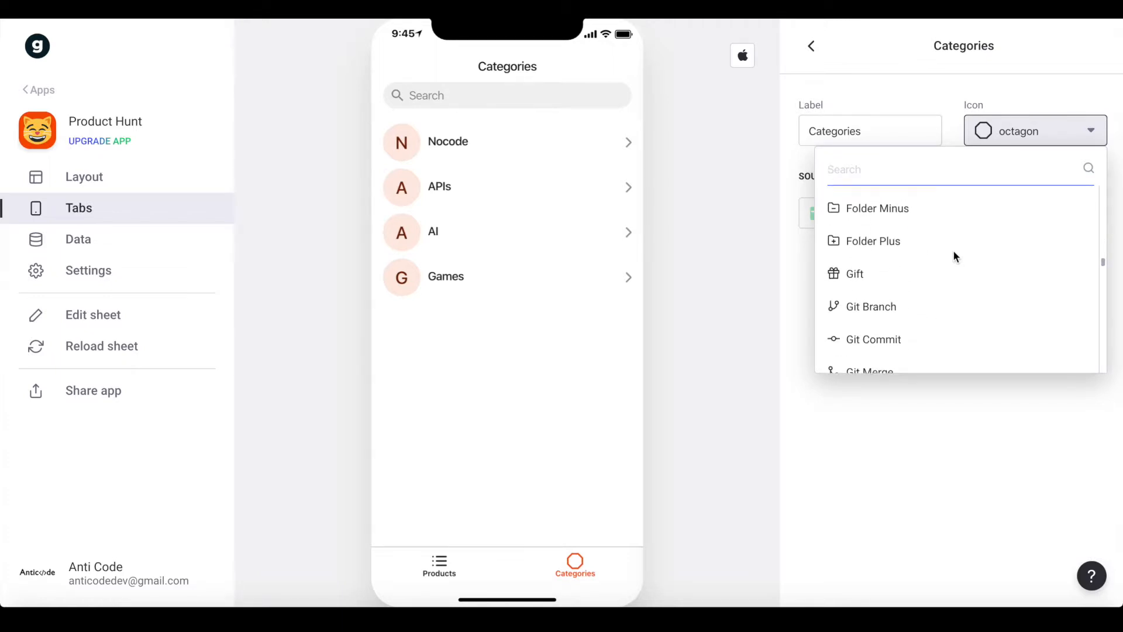
pyautogui.scroll(-3, 869, 278)
pyautogui.scroll(-1, 869, 278)
pyautogui.click(871, 282)
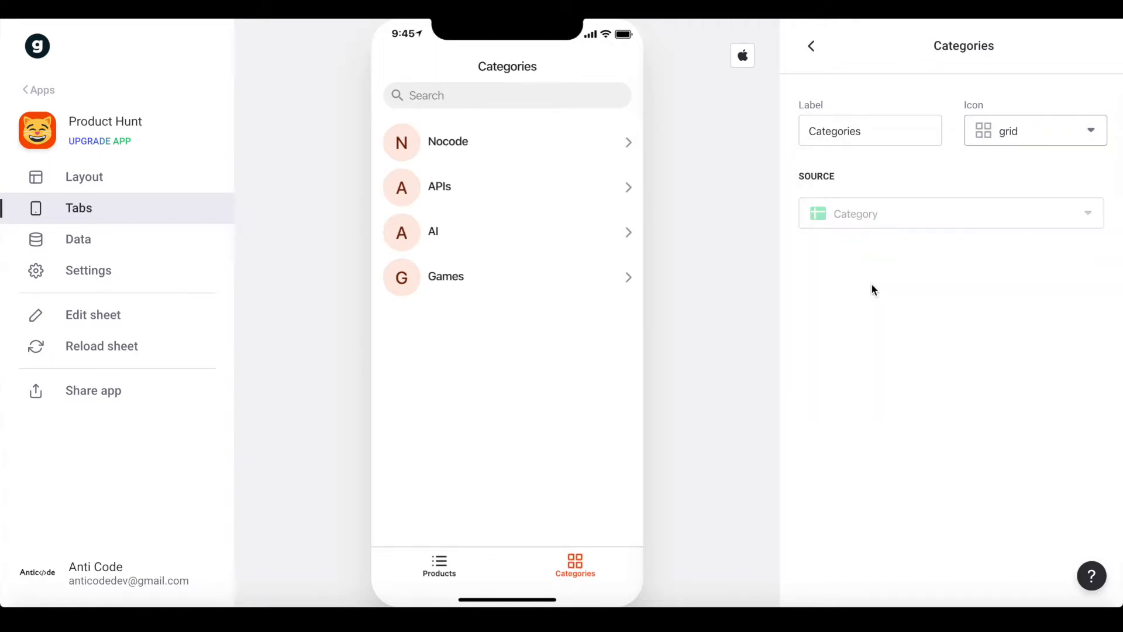
# Show the Categories screen as tiles with empty details and Image as the tile image
pyautogui.click(811, 46)
pyautogui.click(82, 177)
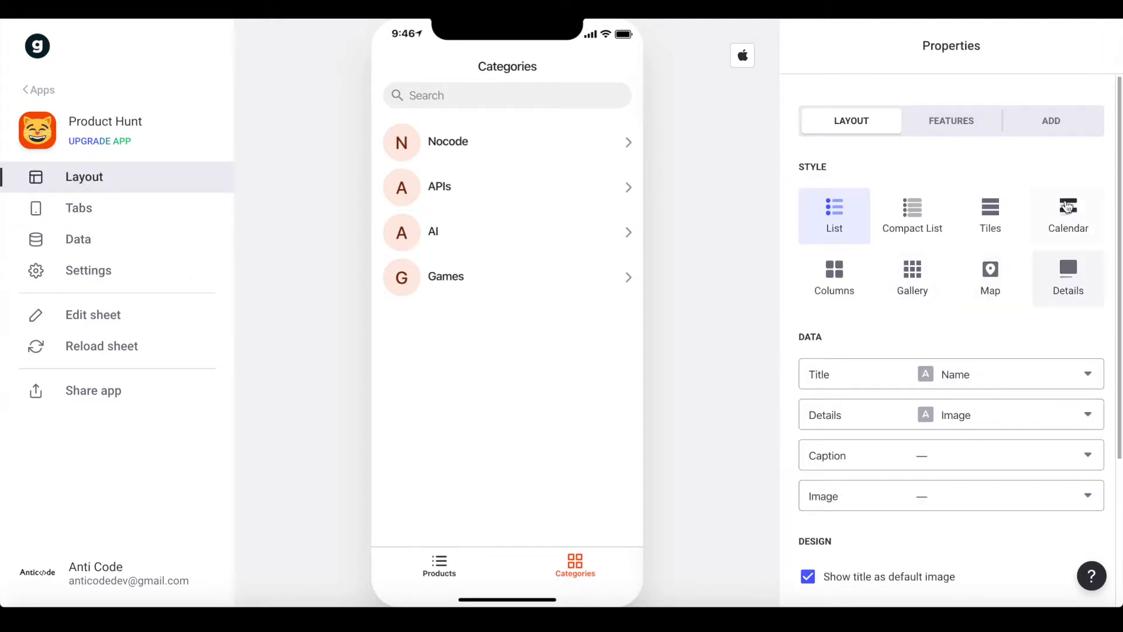
pyautogui.click(982, 229)
pyautogui.scroll(-3, 1026, 231)
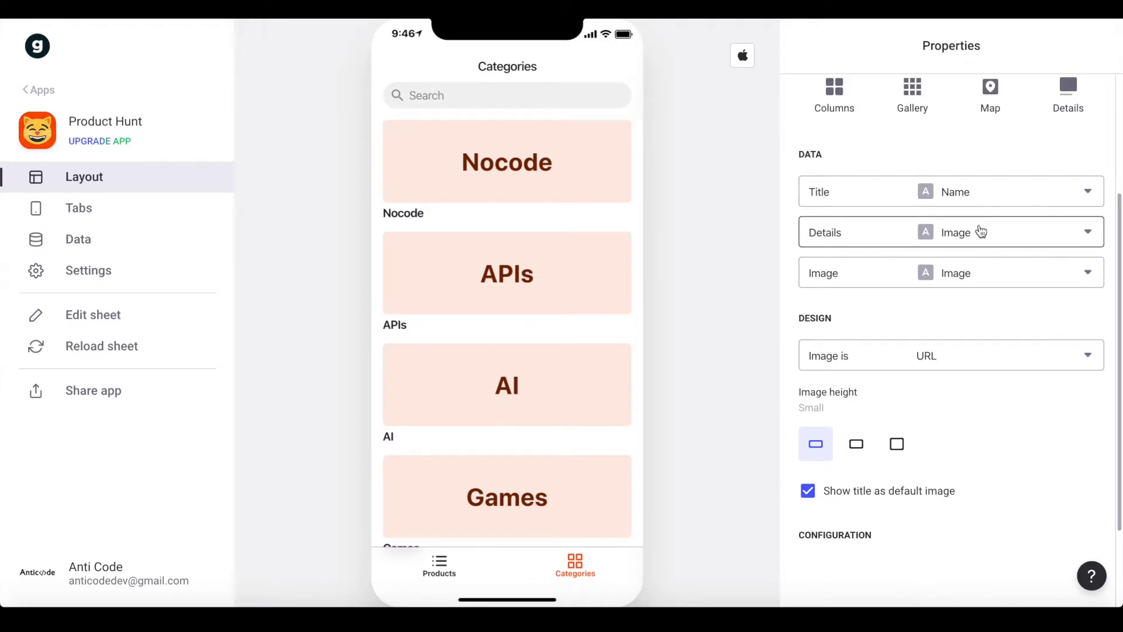
pyautogui.click(981, 232)
pyautogui.click(840, 286)
pyautogui.click(840, 286)
pyautogui.click(842, 346)
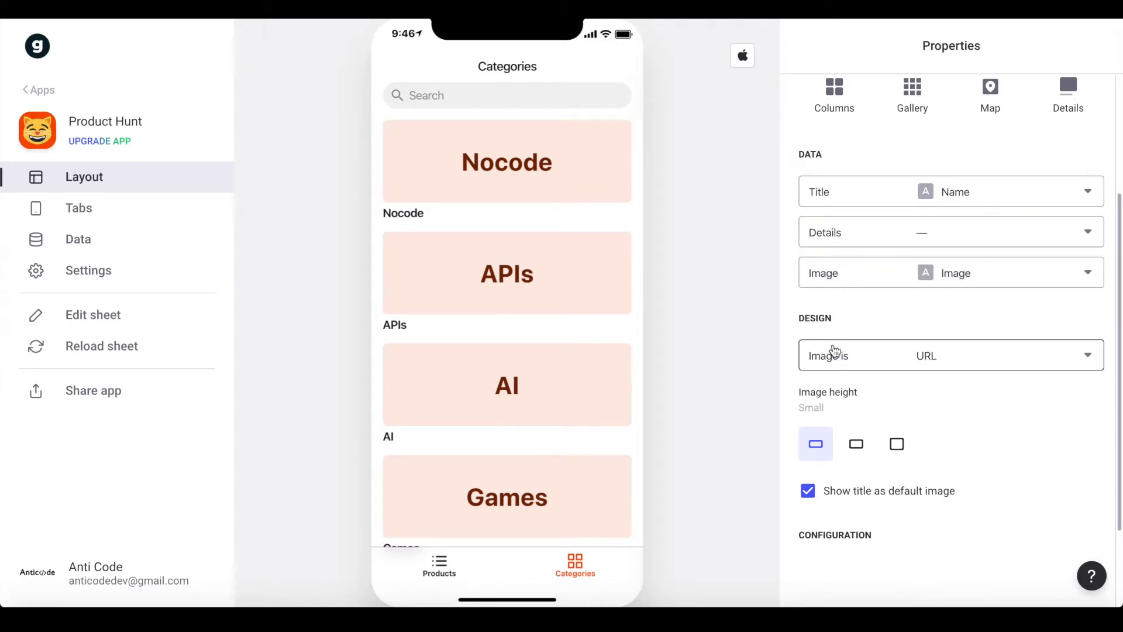
# Drop photos onto the Nocode, APIs, AI and Games tiles, then open the Nocode category
pyautogui.click(41, 585)
pyautogui.moveTo(499, 354); pyautogui.dragTo(504, 173)
pyautogui.click(38, 582)
pyautogui.moveTo(563, 338); pyautogui.dragTo(527, 275)
pyautogui.click(15, 579)
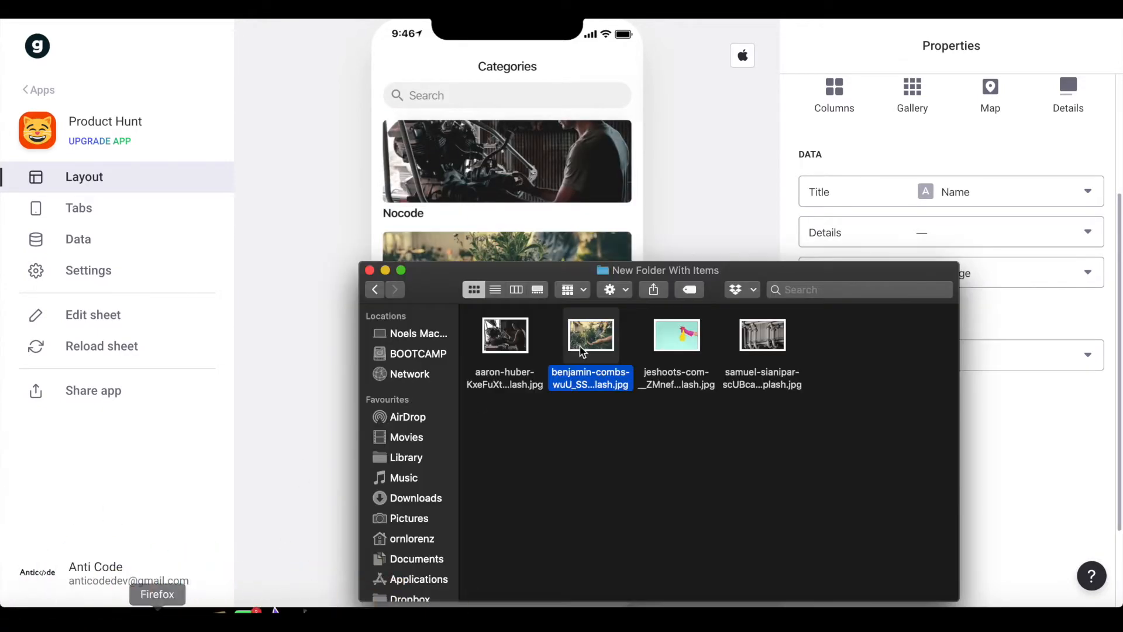
pyautogui.moveTo(751, 274); pyautogui.dragTo(919, 191)
pyautogui.moveTo(845, 248); pyautogui.dragTo(493, 417)
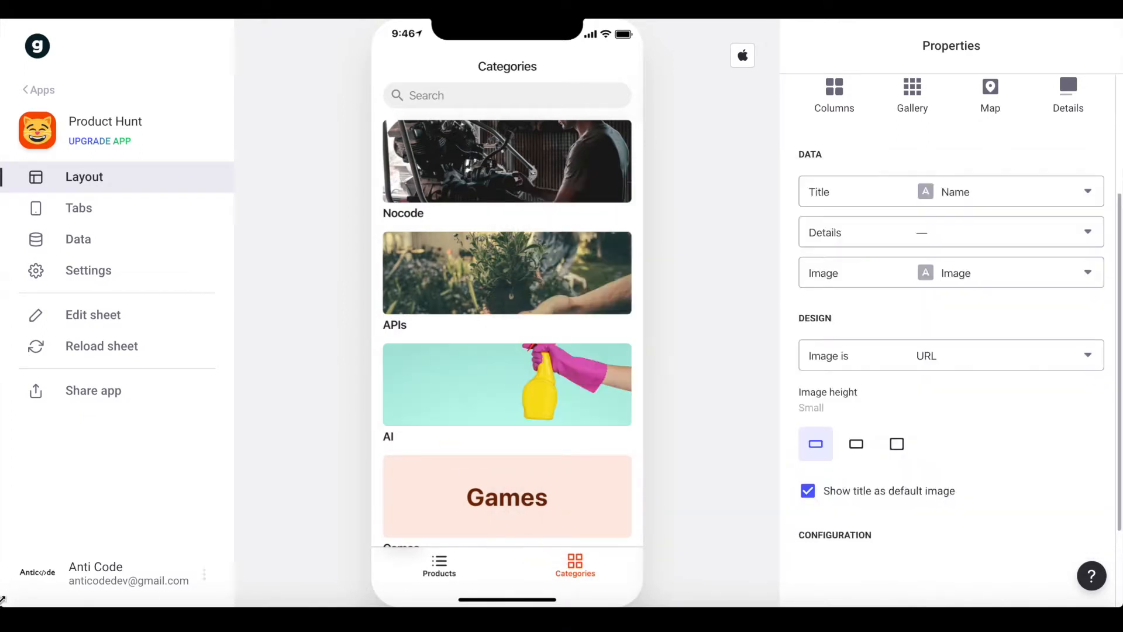
pyautogui.click(14, 579)
pyautogui.moveTo(930, 250); pyautogui.dragTo(504, 499)
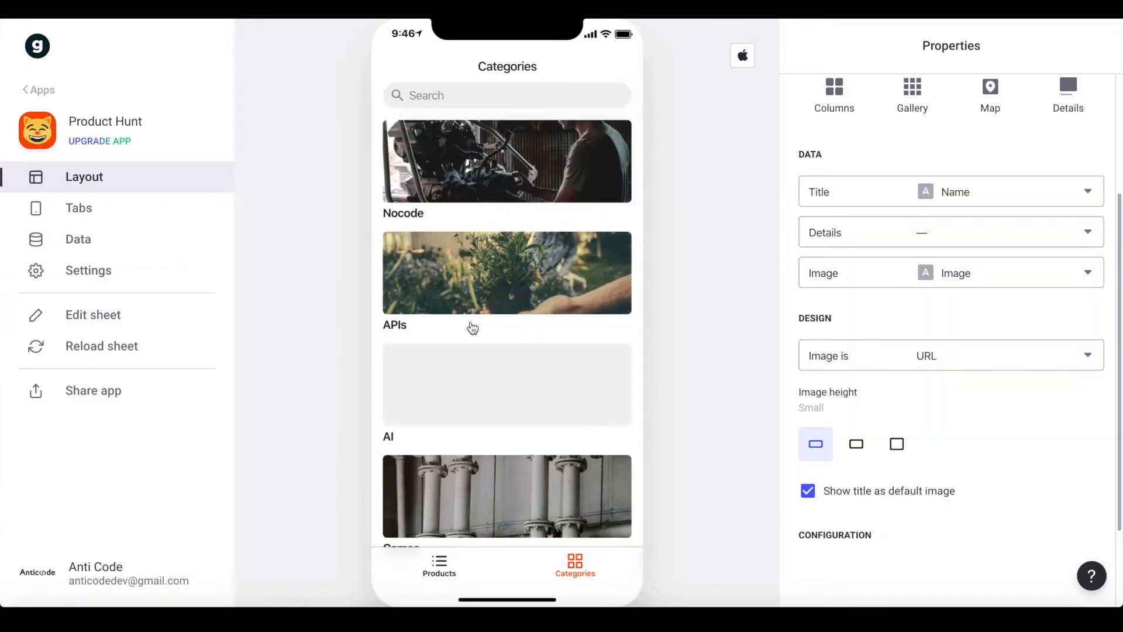
pyautogui.scroll(-2, 949, 319)
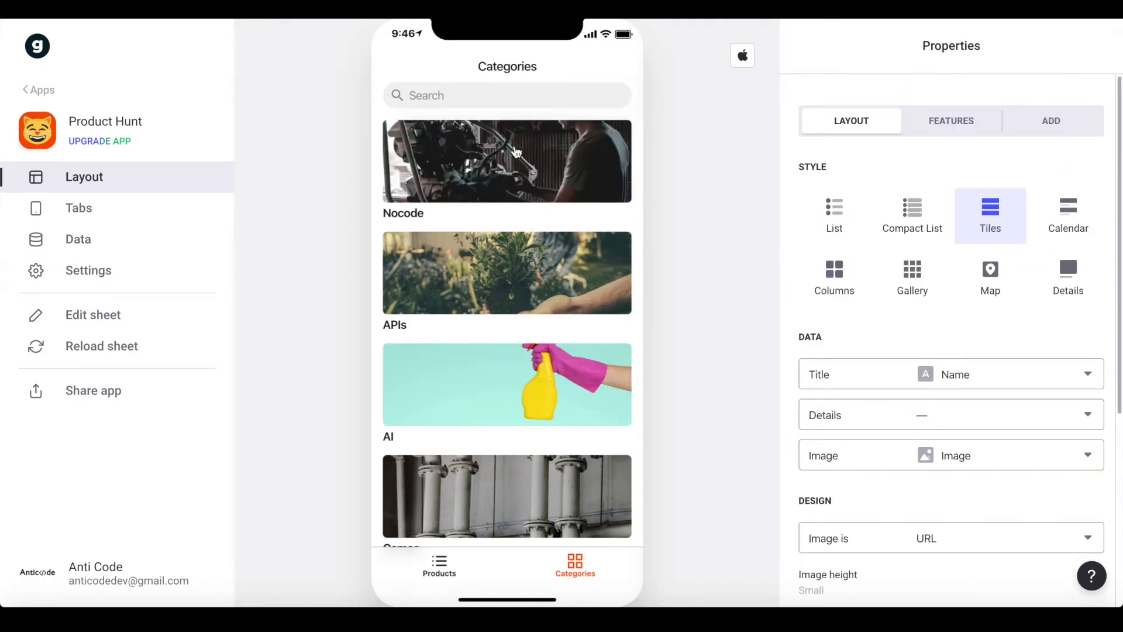
pyautogui.click(516, 151)
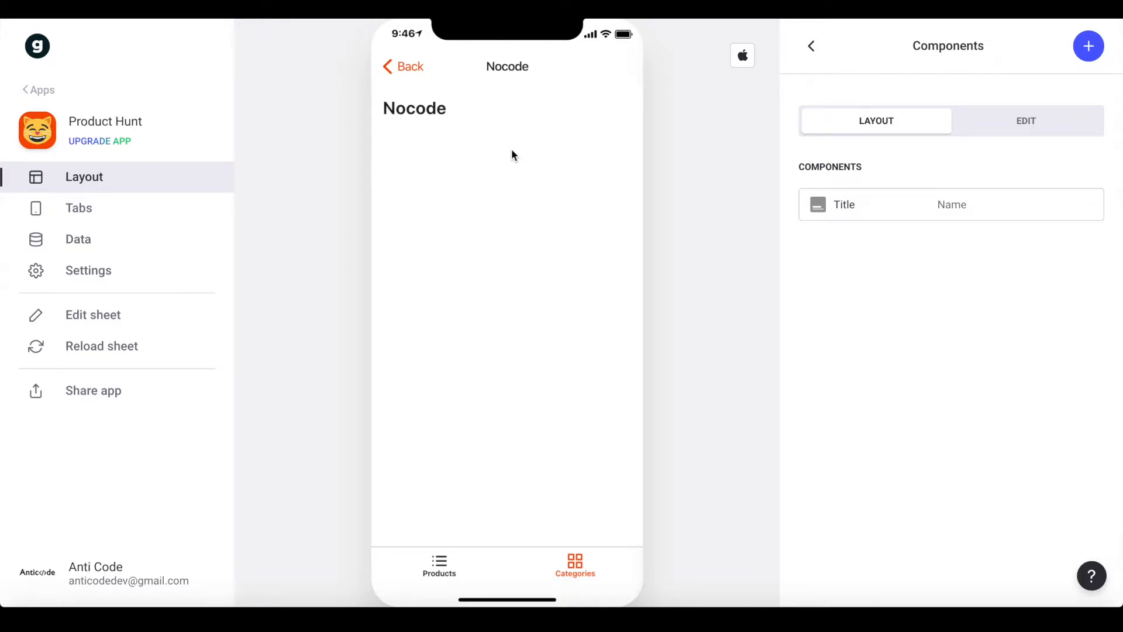
# Set the title component's details to empty and its image to the category Image
pyautogui.click(918, 216)
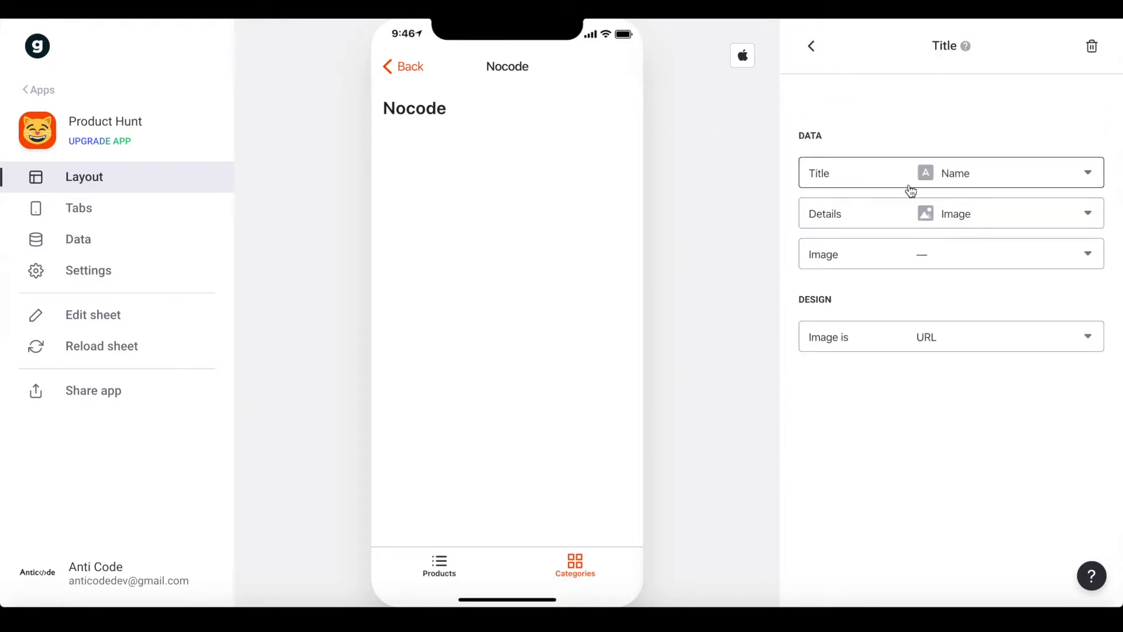
pyautogui.click(860, 220)
pyautogui.click(825, 257)
pyautogui.click(870, 256)
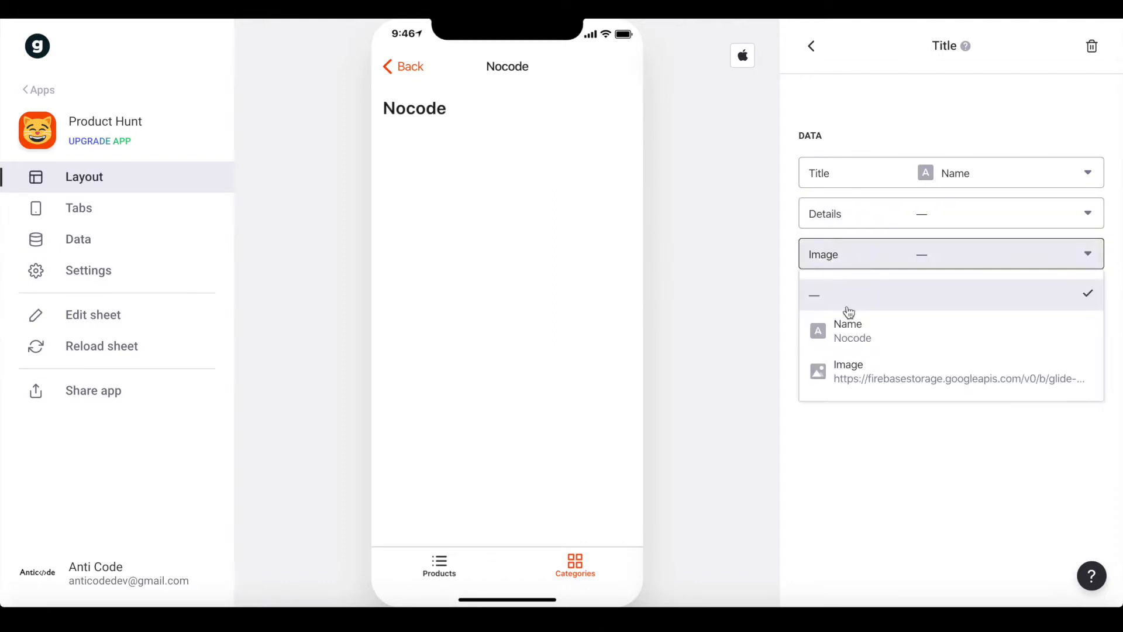
pyautogui.click(840, 374)
pyautogui.click(811, 45)
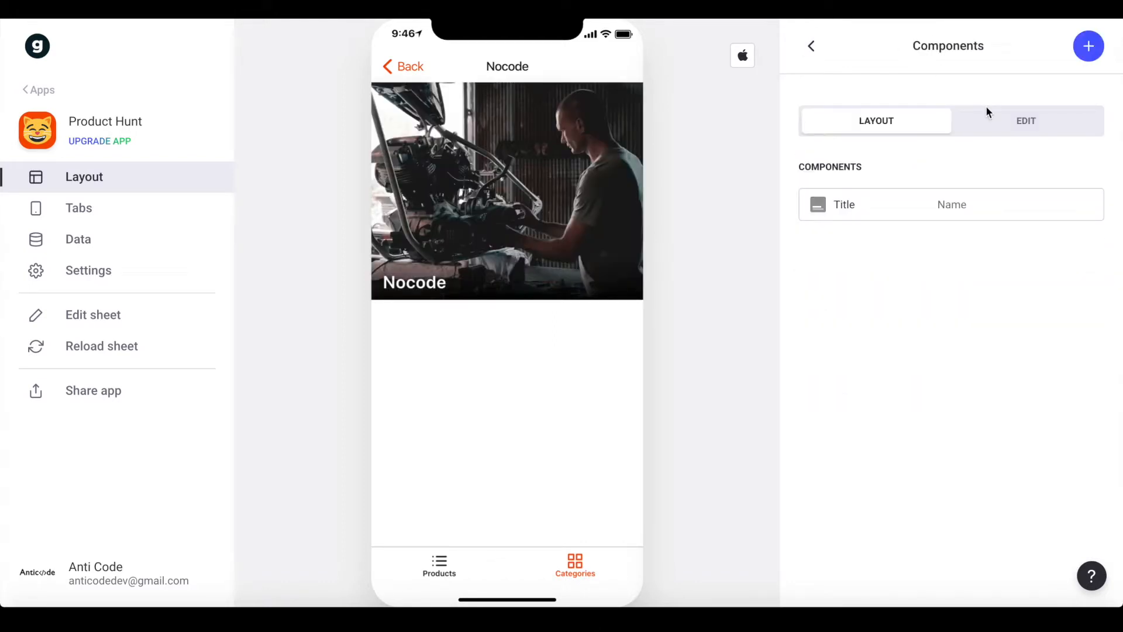
# Add a separator below the header
pyautogui.click(1089, 46)
pyautogui.click(901, 353)
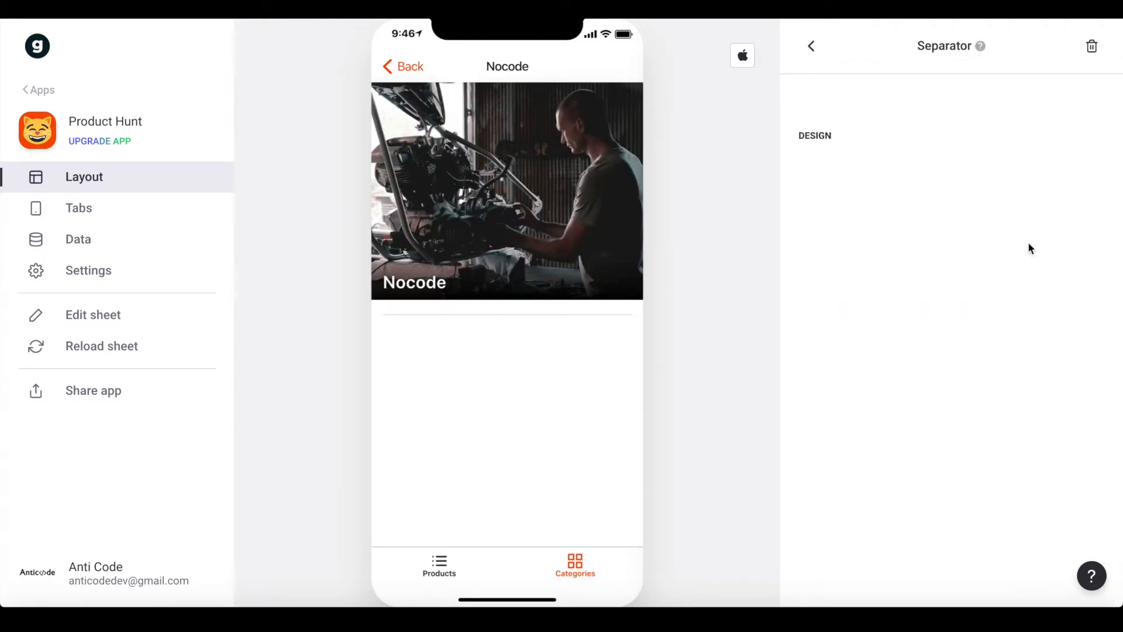
pyautogui.click(811, 47)
# Add an inline list of the category's products labelled 'Products:'
pyautogui.click(1088, 46)
pyautogui.write('inl')
pyautogui.click(878, 237)
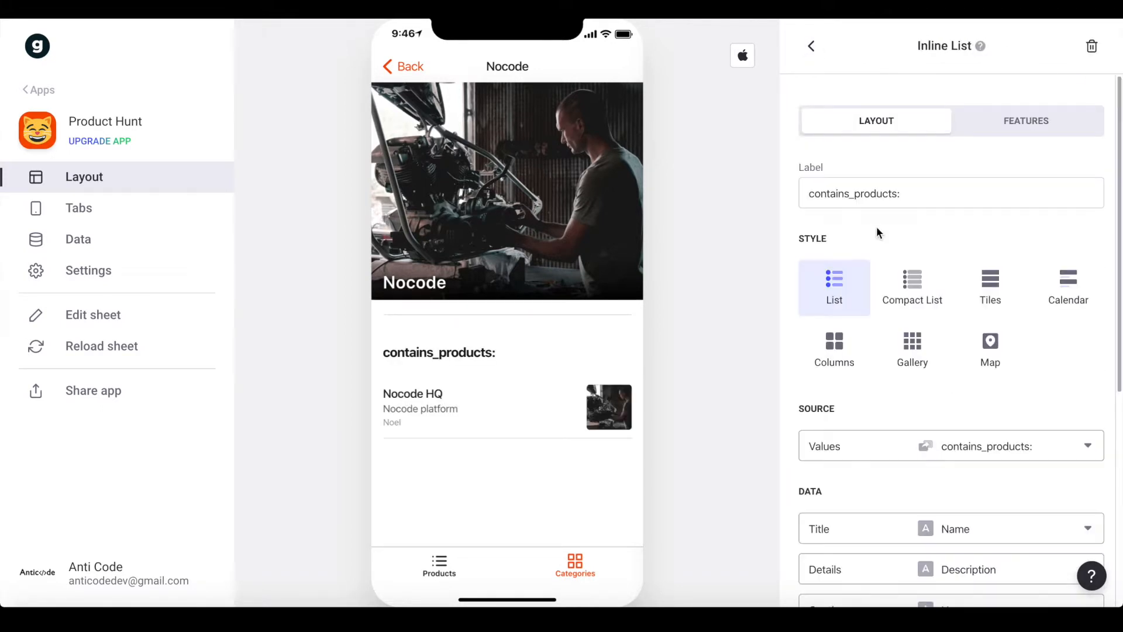
pyautogui.doubleClick(870, 194)
pyautogui.write('Procu')
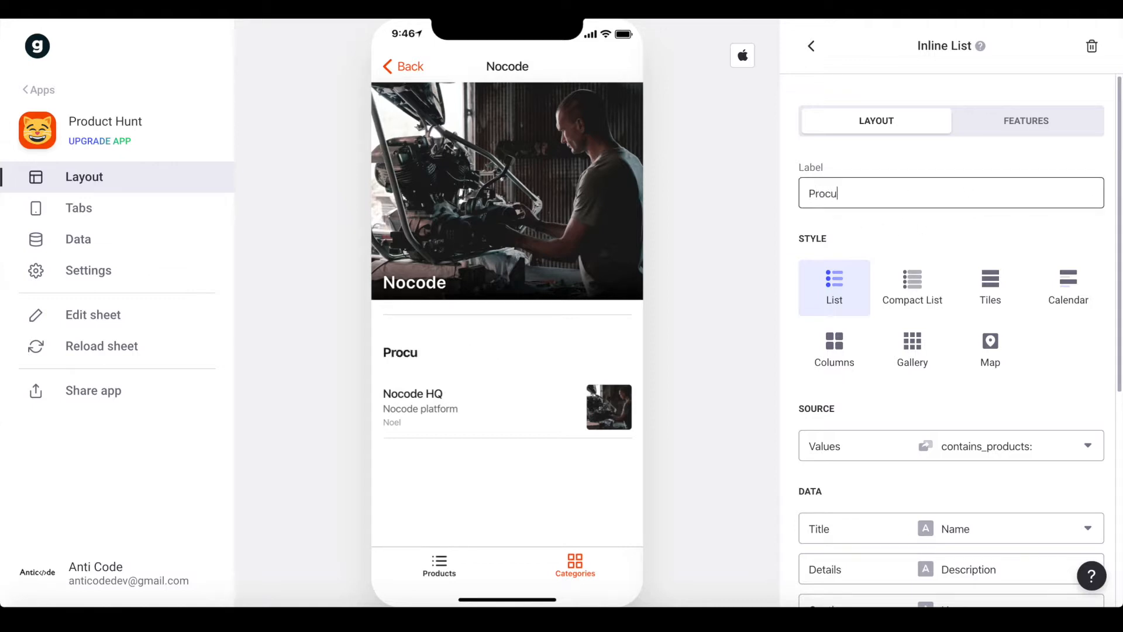
pyautogui.click(863, 213)
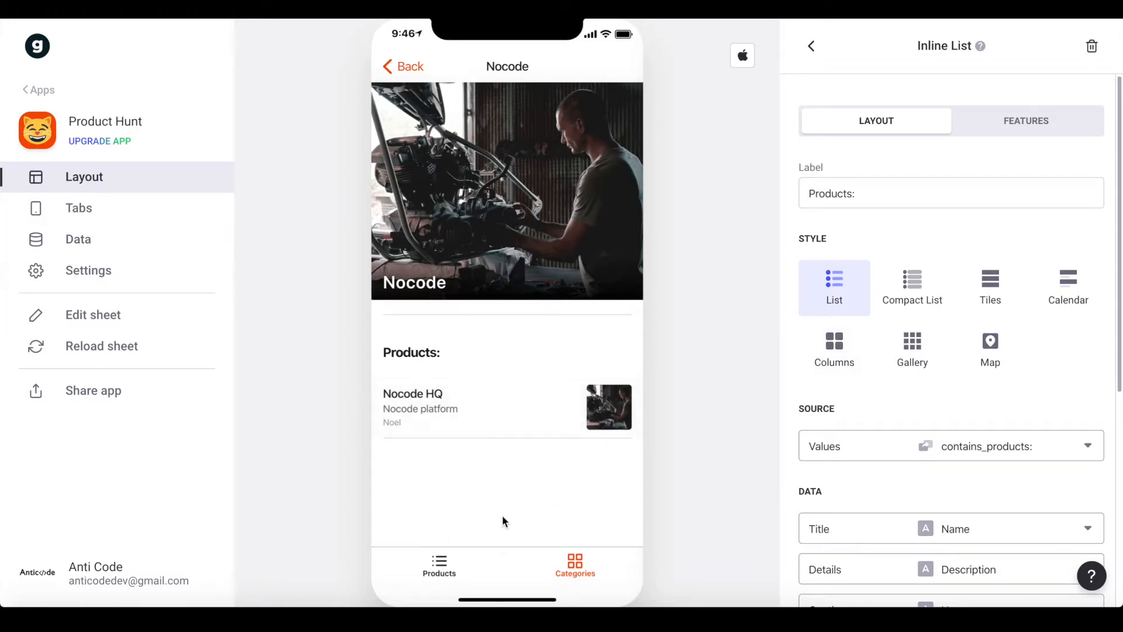
# Check the APIs and Nocode category pages in the preview
pyautogui.click(605, 569)
pyautogui.click(498, 310)
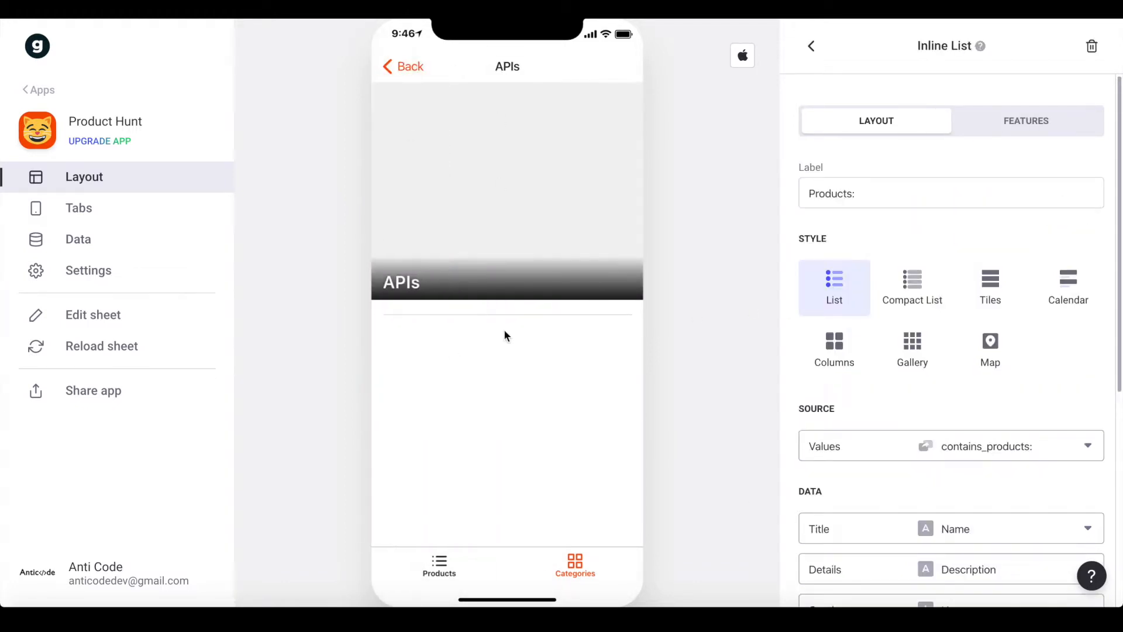
pyautogui.click(415, 66)
pyautogui.click(489, 162)
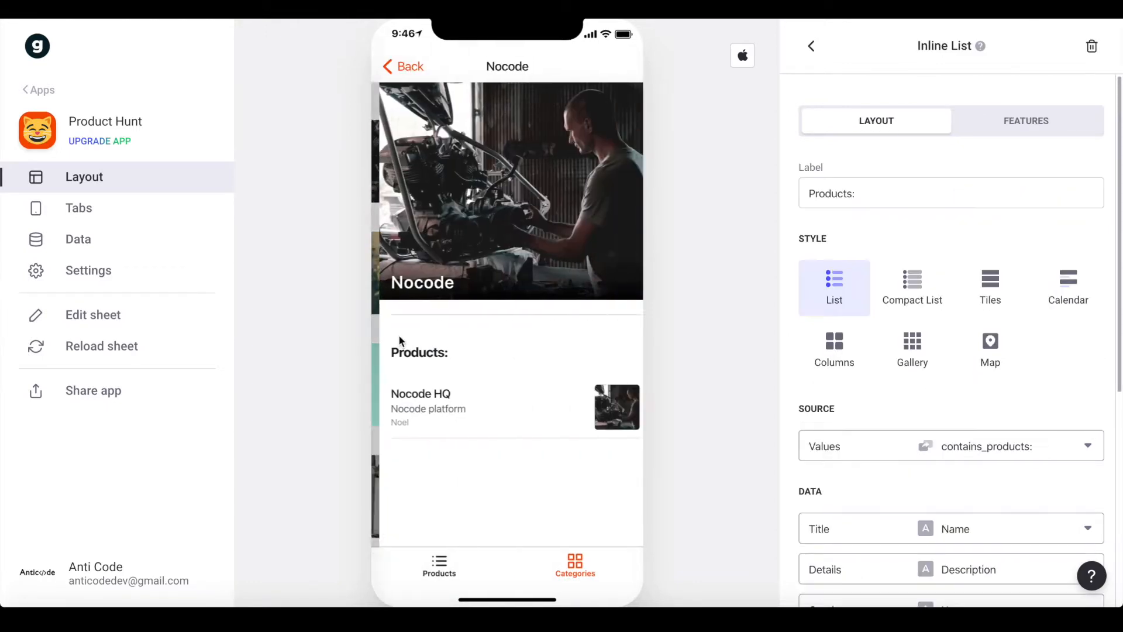
# Open Nocode HQ, follow its Nocode category link, then go back to the Products tab
pyautogui.click(449, 413)
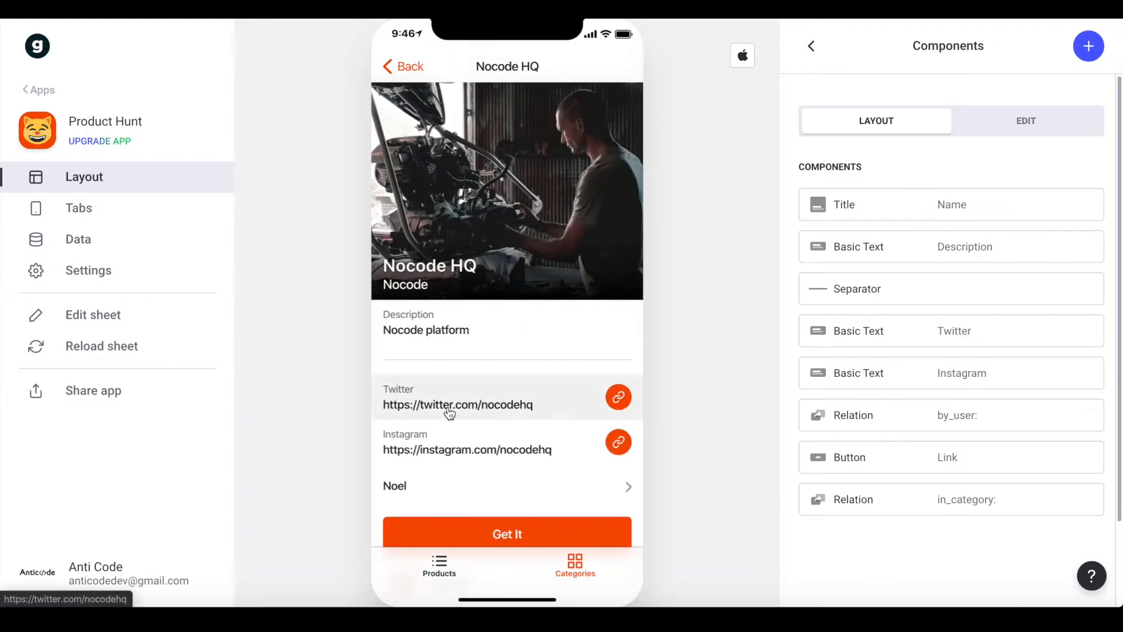
pyautogui.scroll(-1, 580, 114)
pyautogui.scroll(1, 580, 114)
pyautogui.scroll(-1, 580, 114)
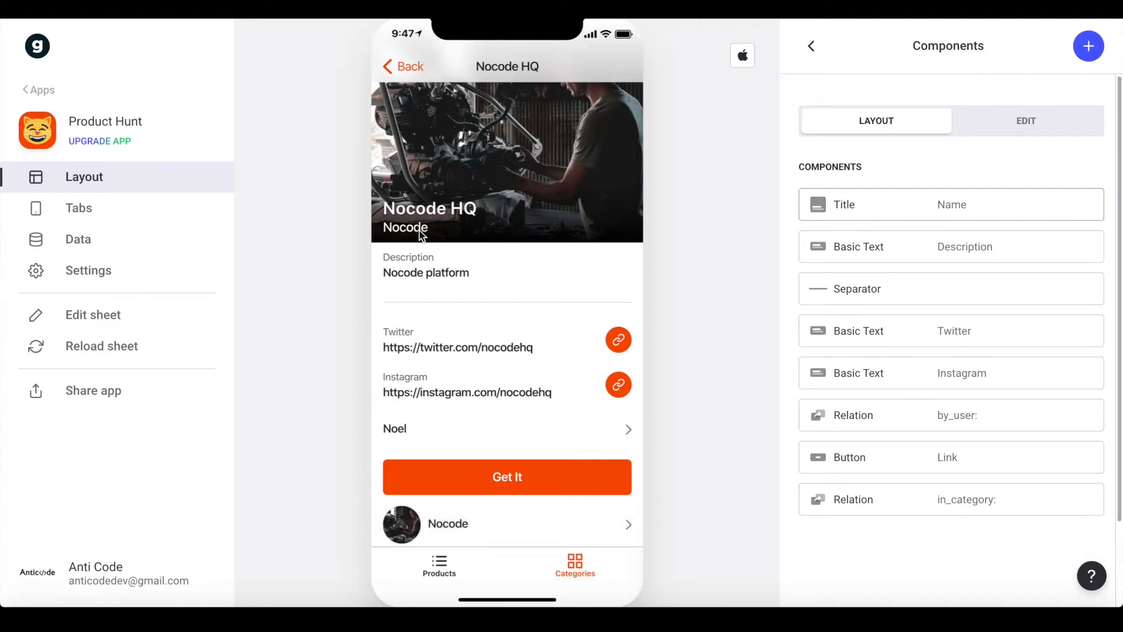
pyautogui.scroll(1, 385, 187)
pyautogui.scroll(-1, 449, 332)
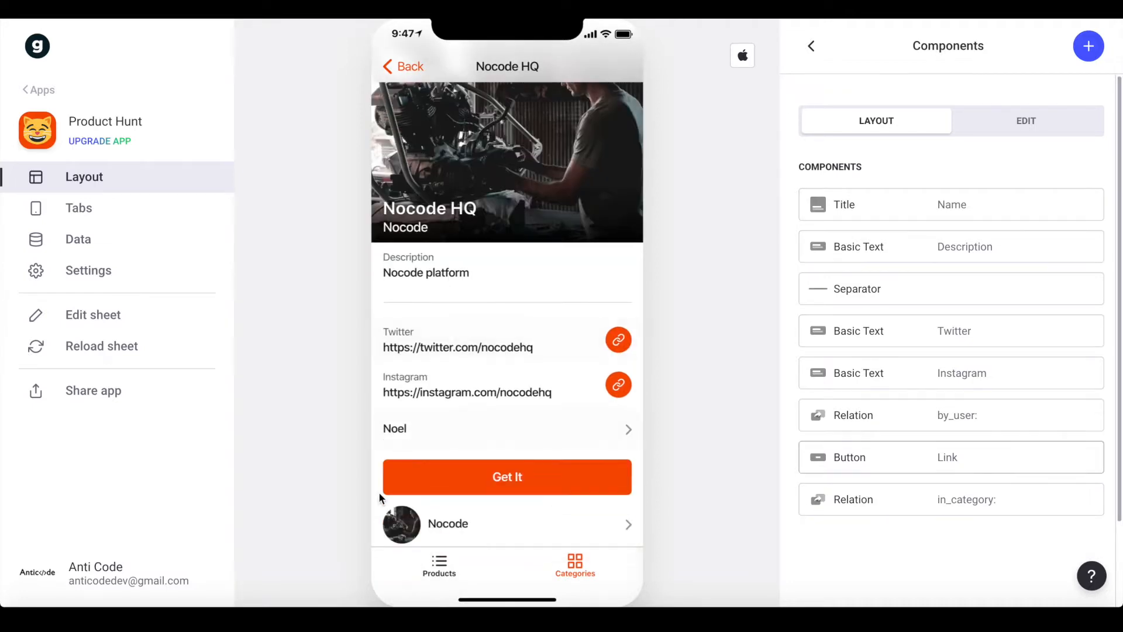
pyautogui.click(429, 522)
pyautogui.click(421, 76)
pyautogui.click(420, 76)
pyautogui.click(421, 76)
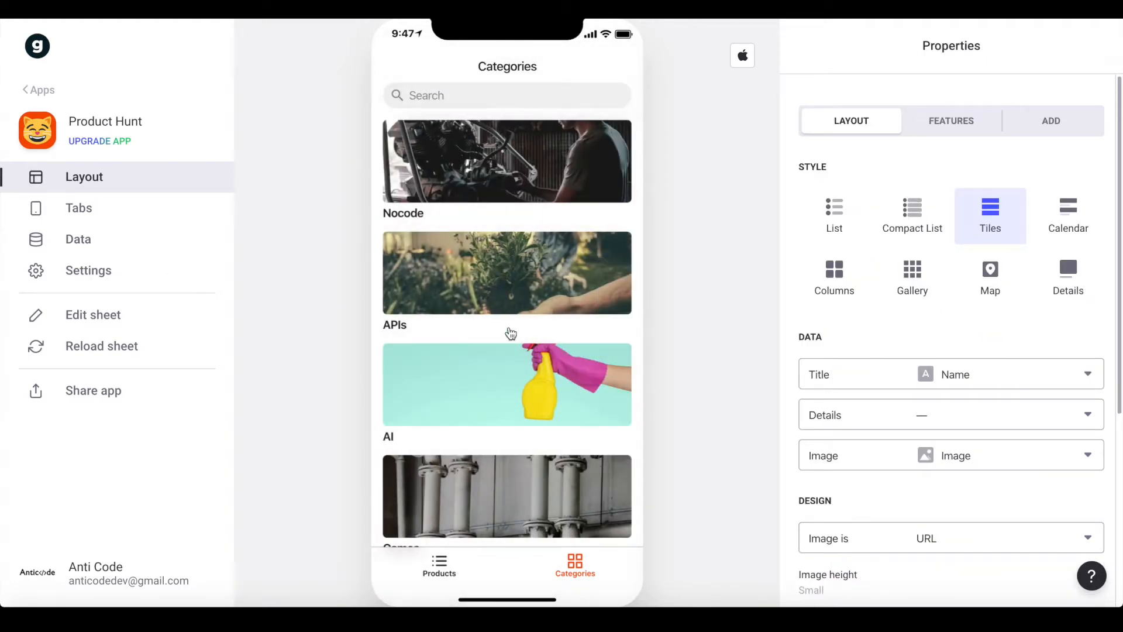
pyautogui.scroll(-1, 508, 333)
pyautogui.click(433, 572)
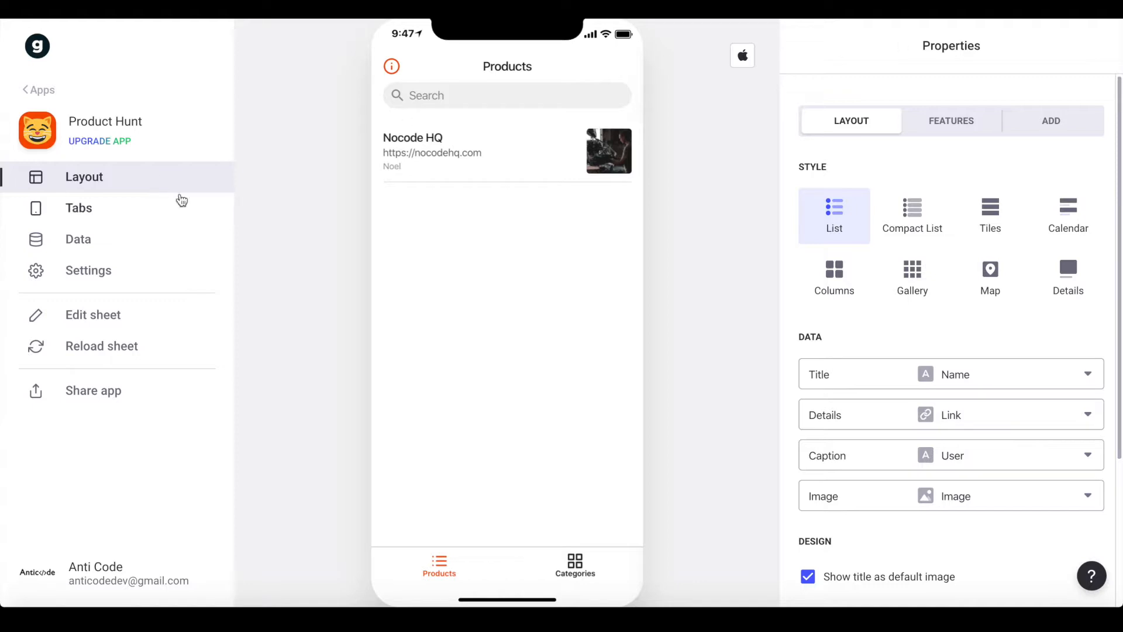
# Move the Categories tab into the side menu
pyautogui.click(120, 212)
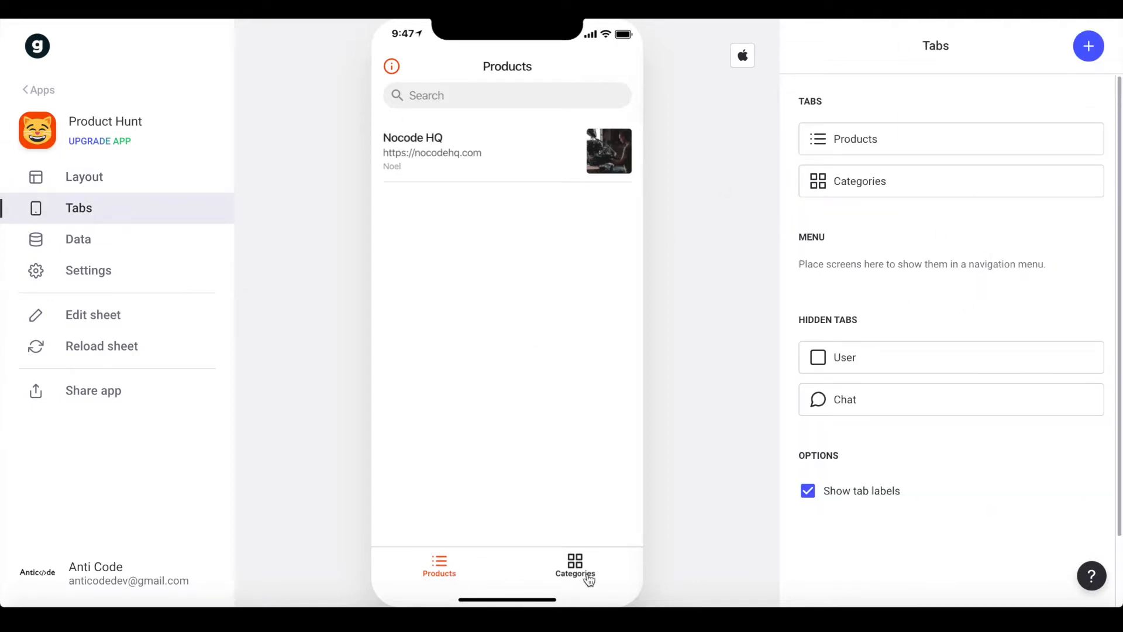
pyautogui.moveTo(792, 183); pyautogui.dragTo(808, 281)
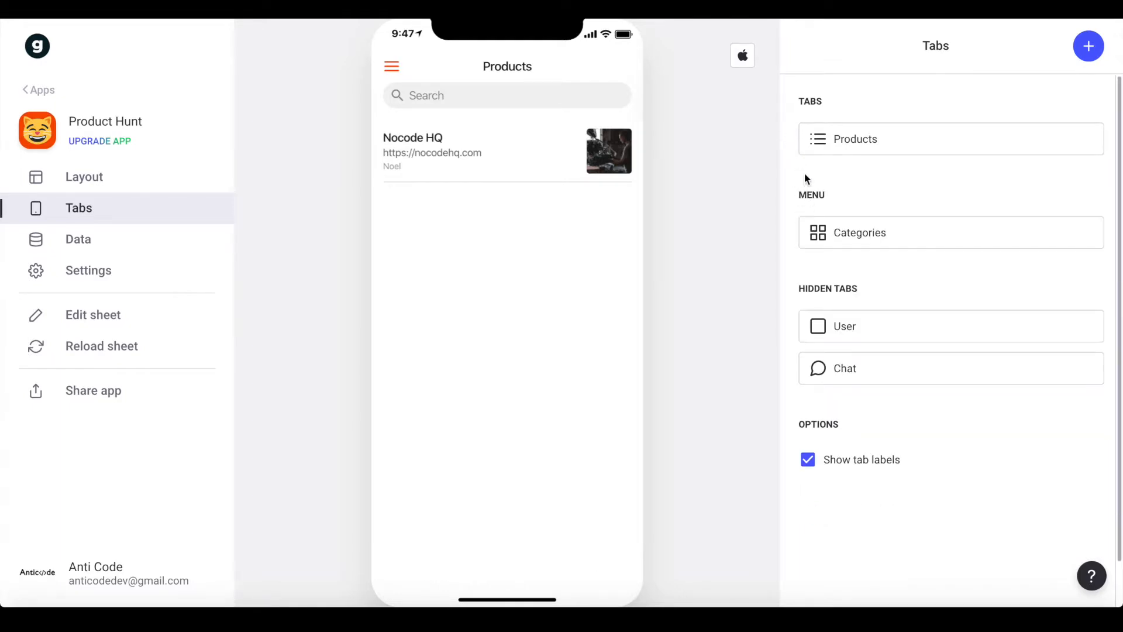
pyautogui.click(814, 139)
pyautogui.click(809, 45)
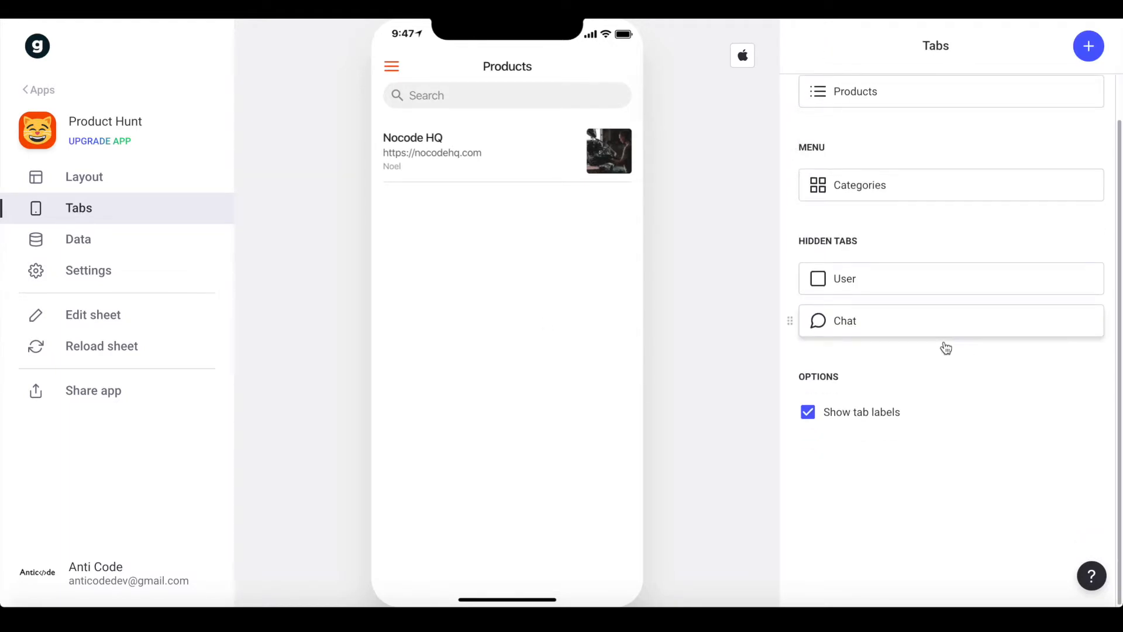
# Add a new tab labelled 'Profile'
pyautogui.click(1088, 46)
pyautogui.click(840, 117)
pyautogui.hotkey('ctrl', 'a')
pyautogui.write('Profile')
# Give the Profile tab the user icon
pyautogui.click(1010, 119)
pyautogui.click(1010, 133)
pyautogui.click(1009, 136)
pyautogui.write('prof')
pyautogui.press('BackSpace')
pyautogui.press('BackSpace')
pyautogui.press('BackSpace')
pyautogui.press('BackSpace')
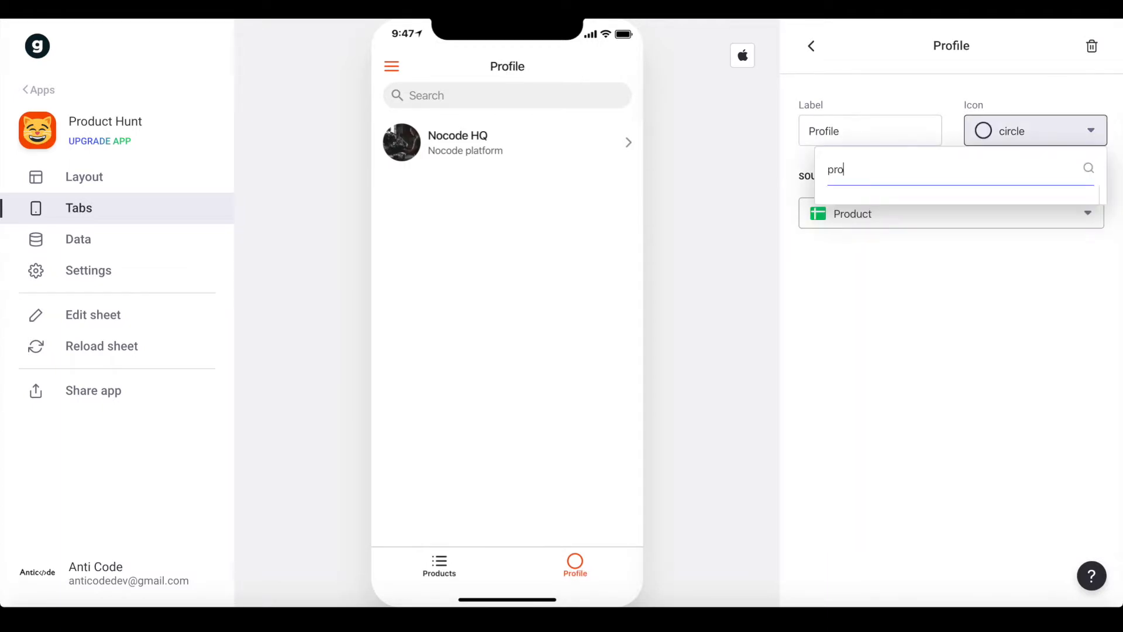
pyautogui.write('user')
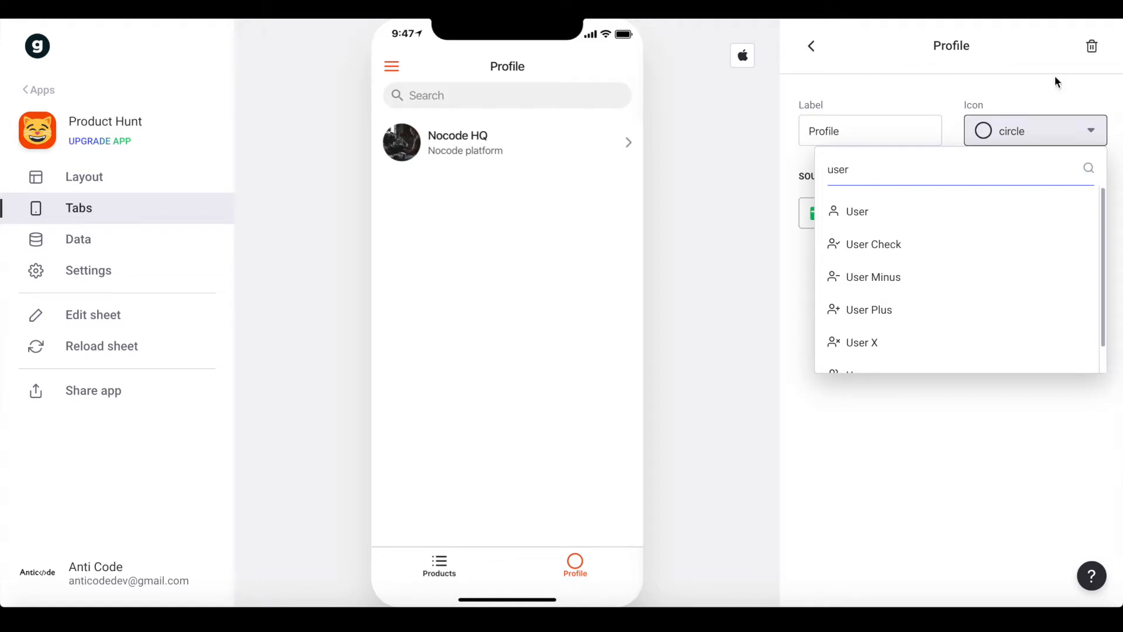
pyautogui.click(920, 209)
# Set the Profile tab's source to the User sheet
pyautogui.click(910, 213)
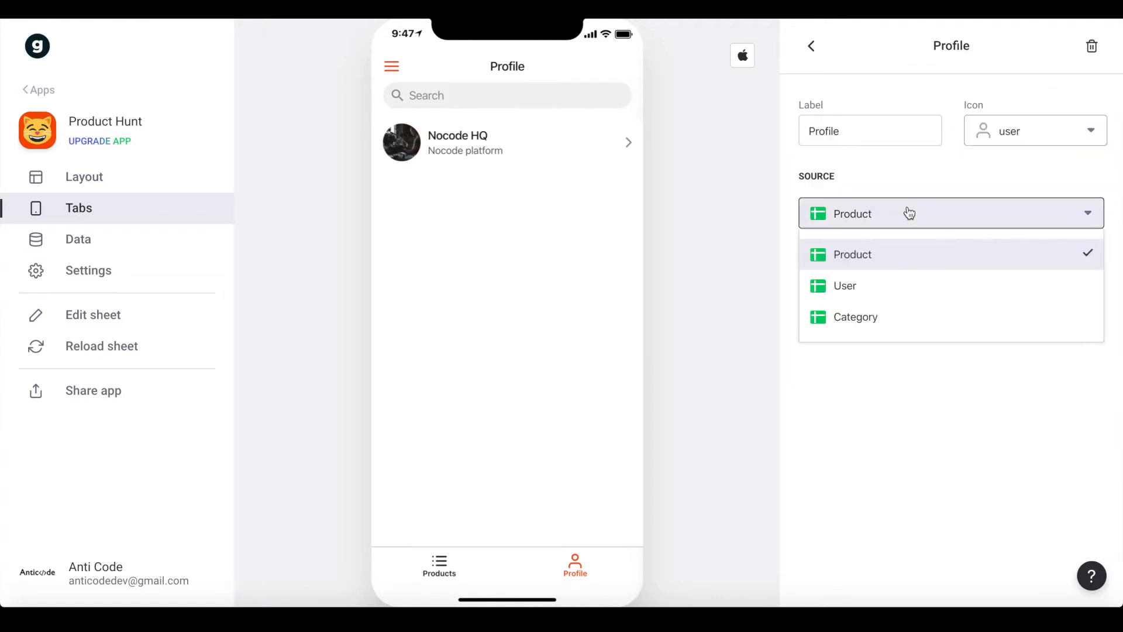
pyautogui.click(853, 283)
pyautogui.click(813, 47)
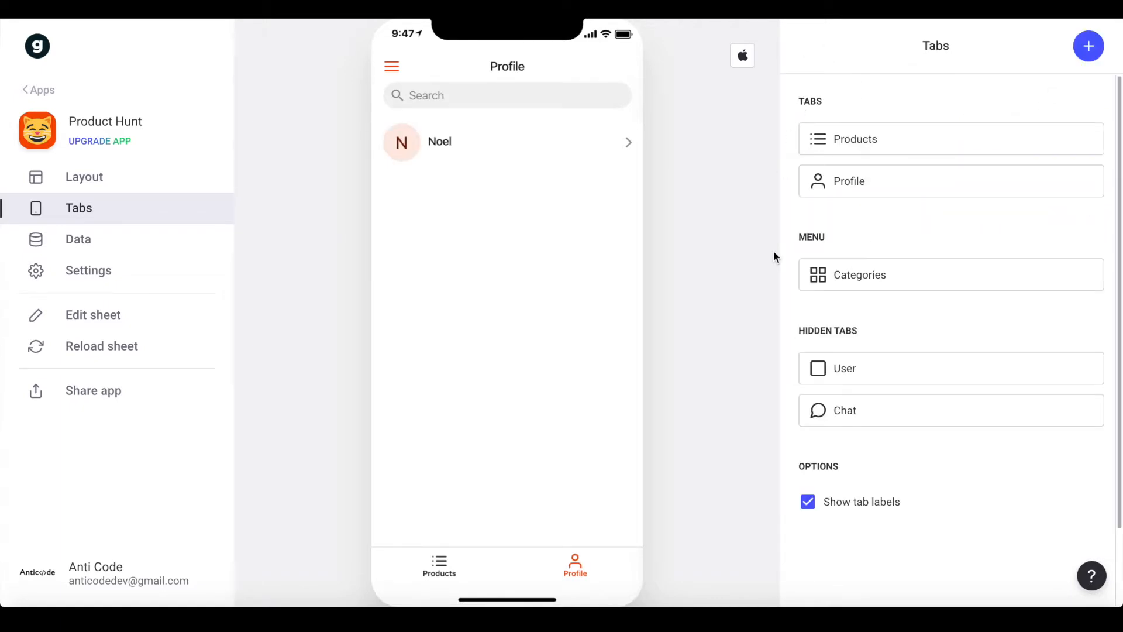
# Move the Profile tab into the side menu and check it in the preview
pyautogui.moveTo(790, 181); pyautogui.dragTo(803, 257)
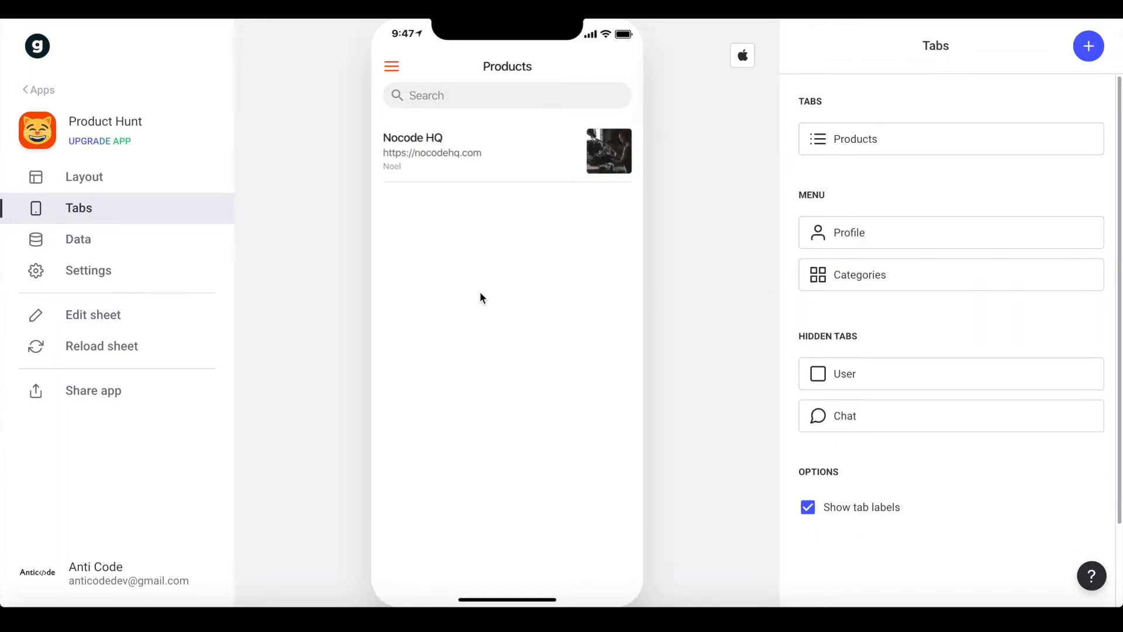
pyautogui.click(390, 68)
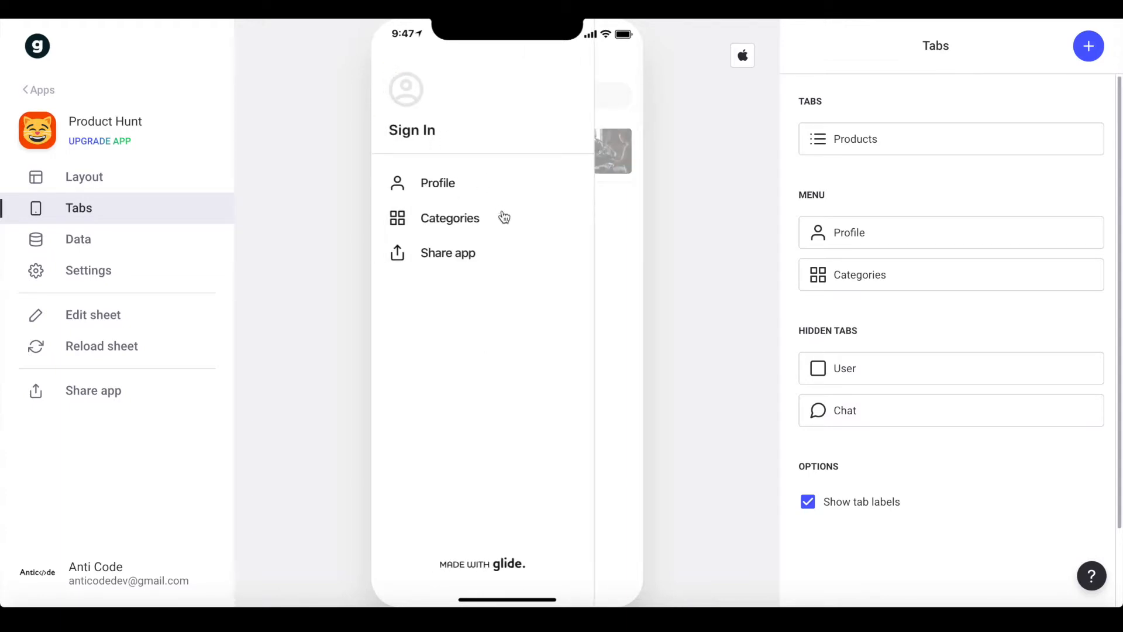
pyautogui.click(629, 250)
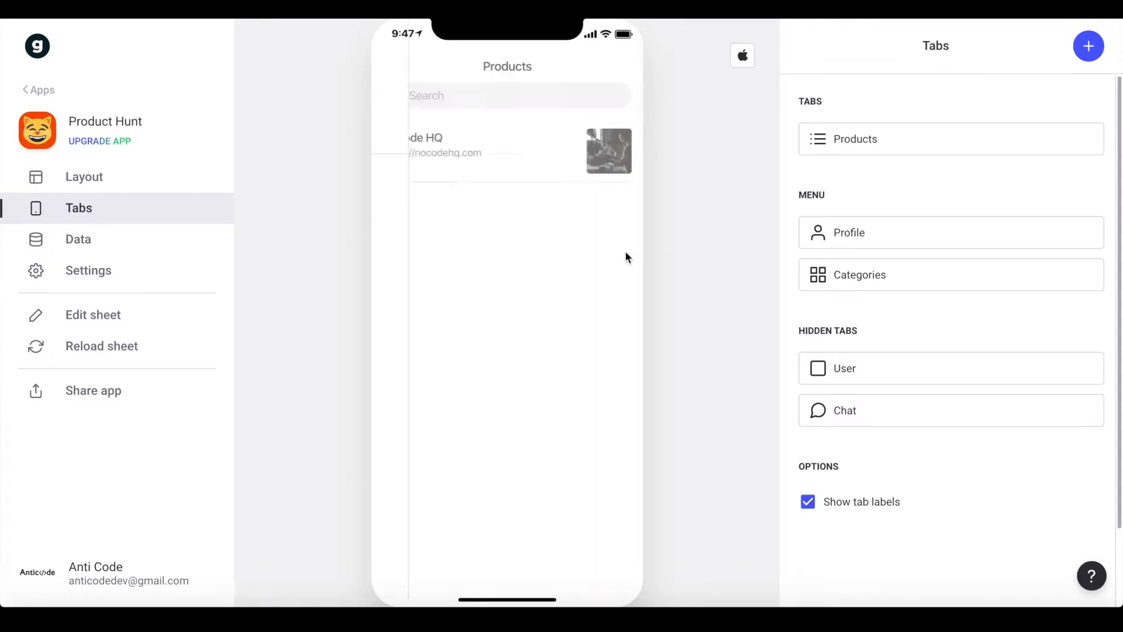
# Return Categories and Profile to the bottom tab bar and view the Profile screen
pyautogui.moveTo(795, 238); pyautogui.dragTo(805, 165)
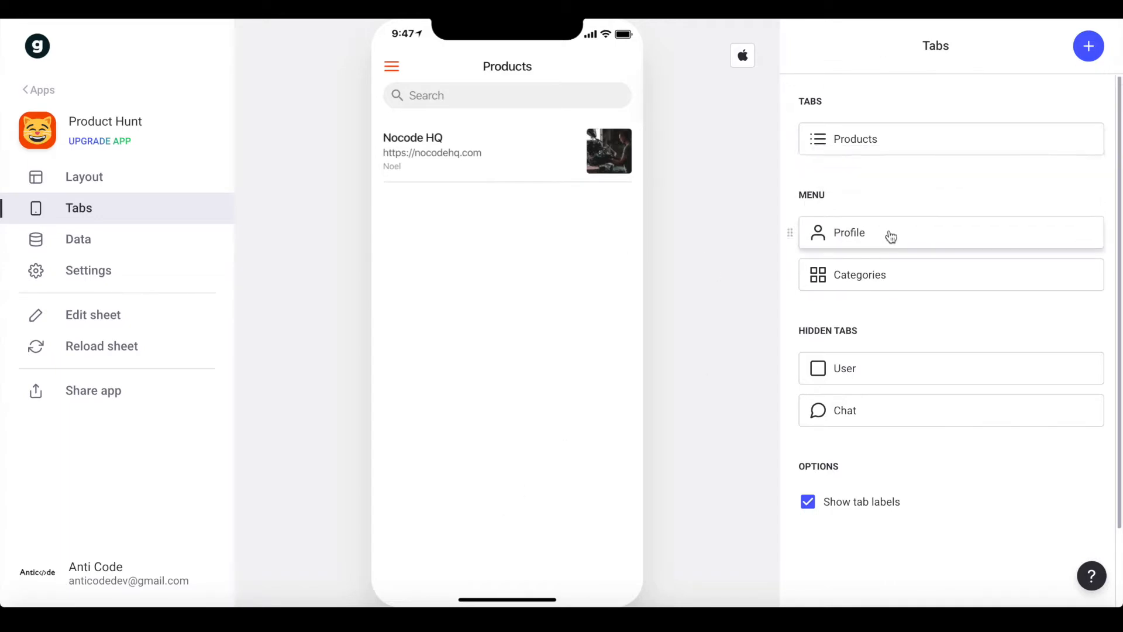
pyautogui.moveTo(791, 277); pyautogui.dragTo(794, 180)
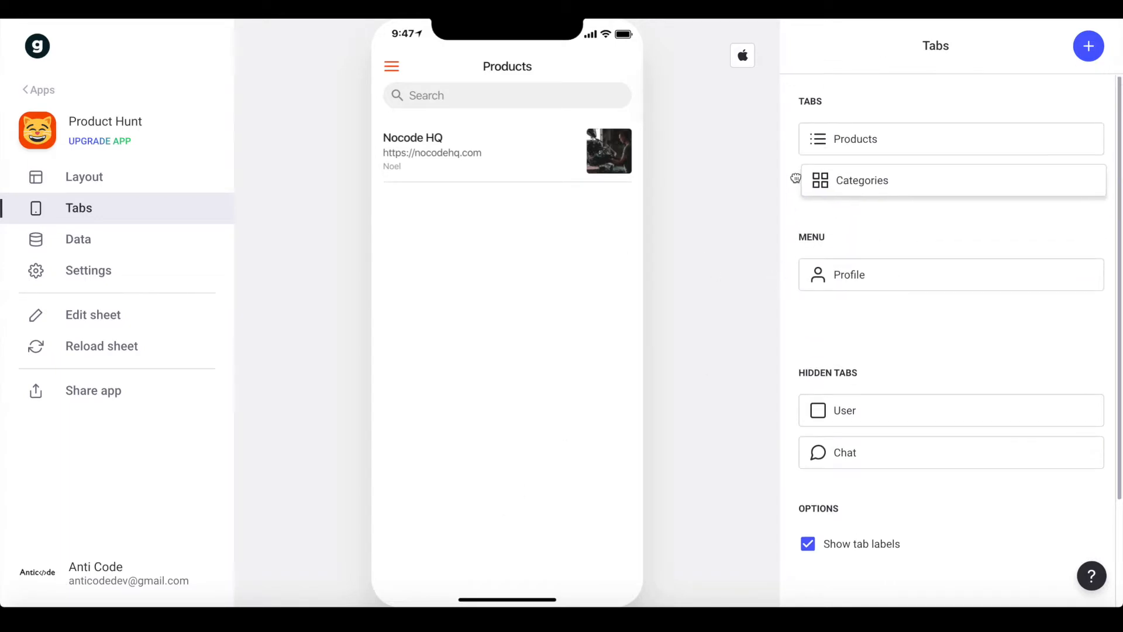
pyautogui.moveTo(795, 280); pyautogui.dragTo(799, 208)
pyautogui.moveTo(797, 283); pyautogui.dragTo(802, 209)
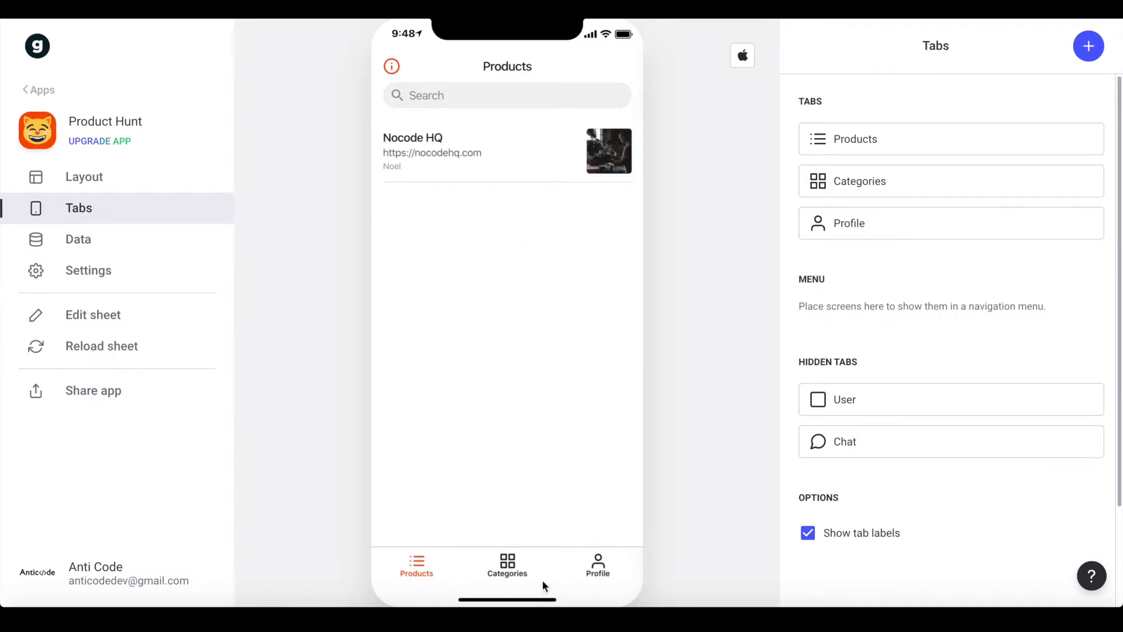
pyautogui.click(189, 174)
pyautogui.click(591, 562)
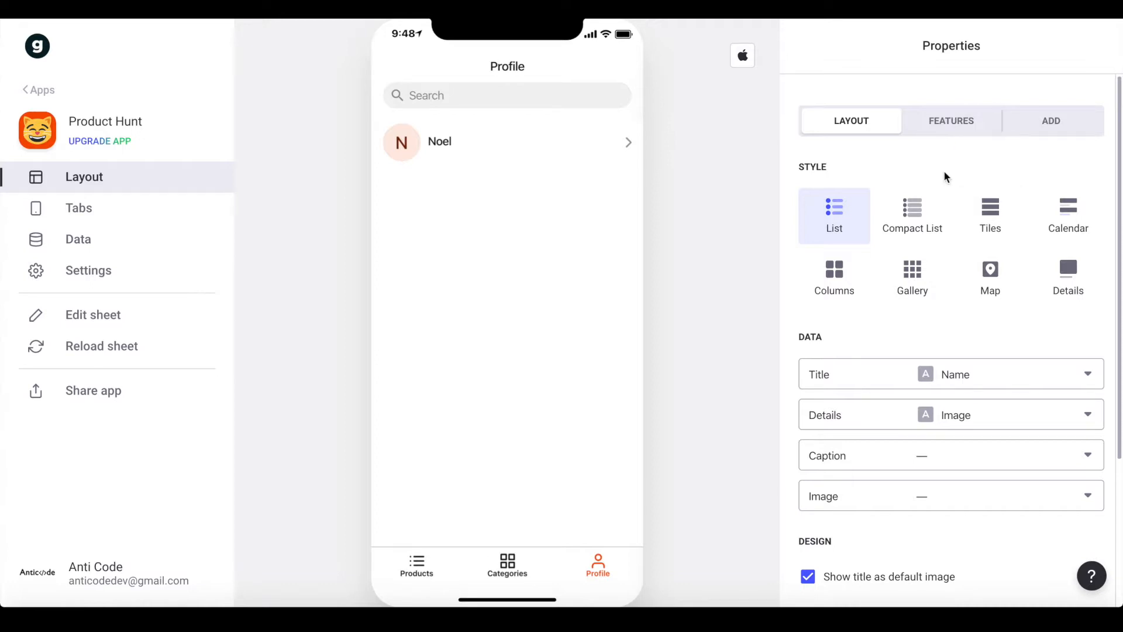
# Switch Profile to the Details style, filtered to the signed-in user by the Email column
pyautogui.click(1068, 278)
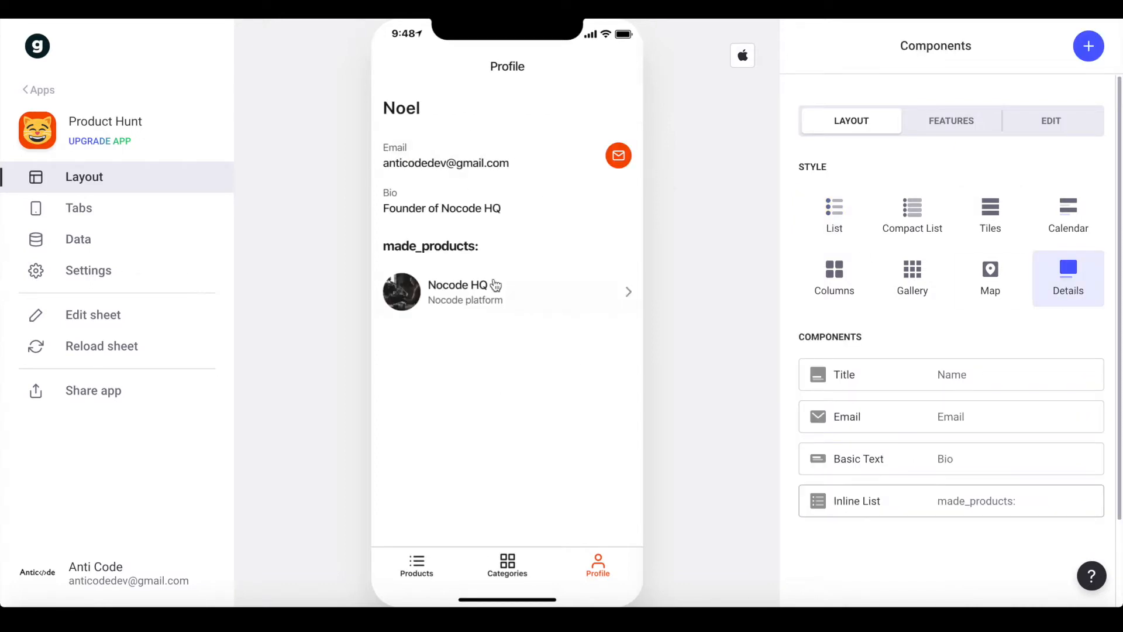
pyautogui.click(950, 123)
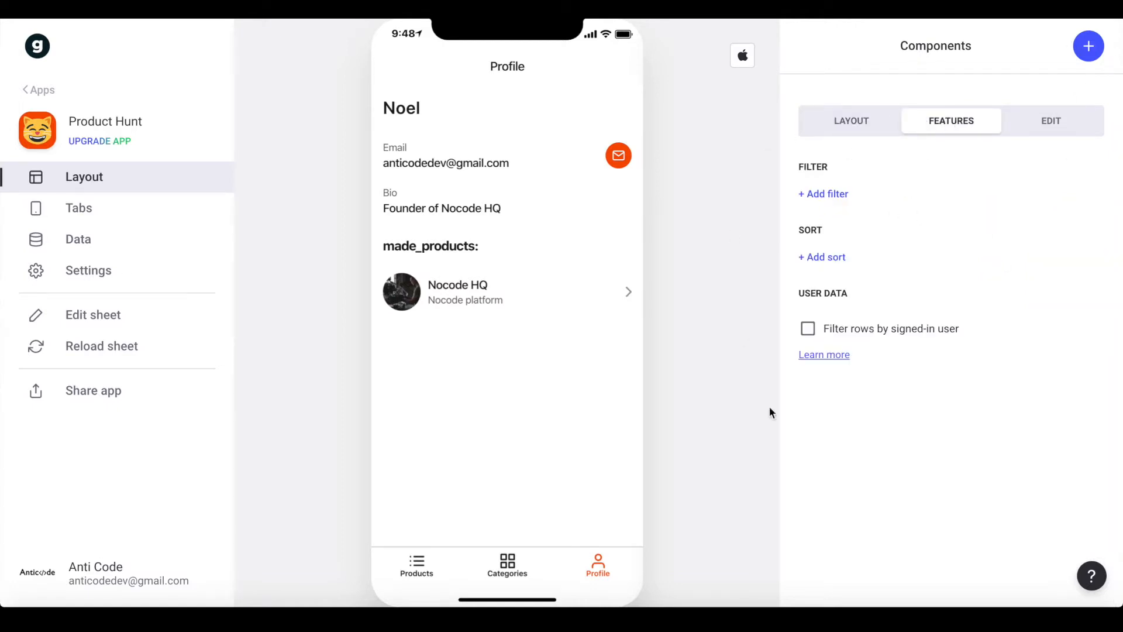
pyautogui.click(863, 342)
pyautogui.click(867, 356)
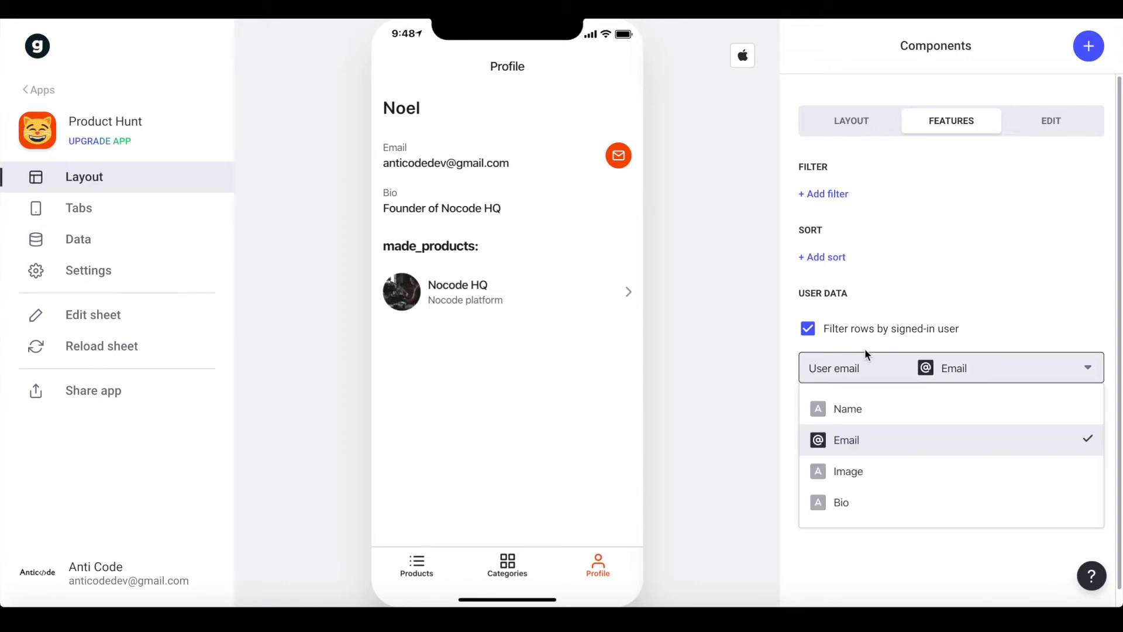
pyautogui.click(855, 448)
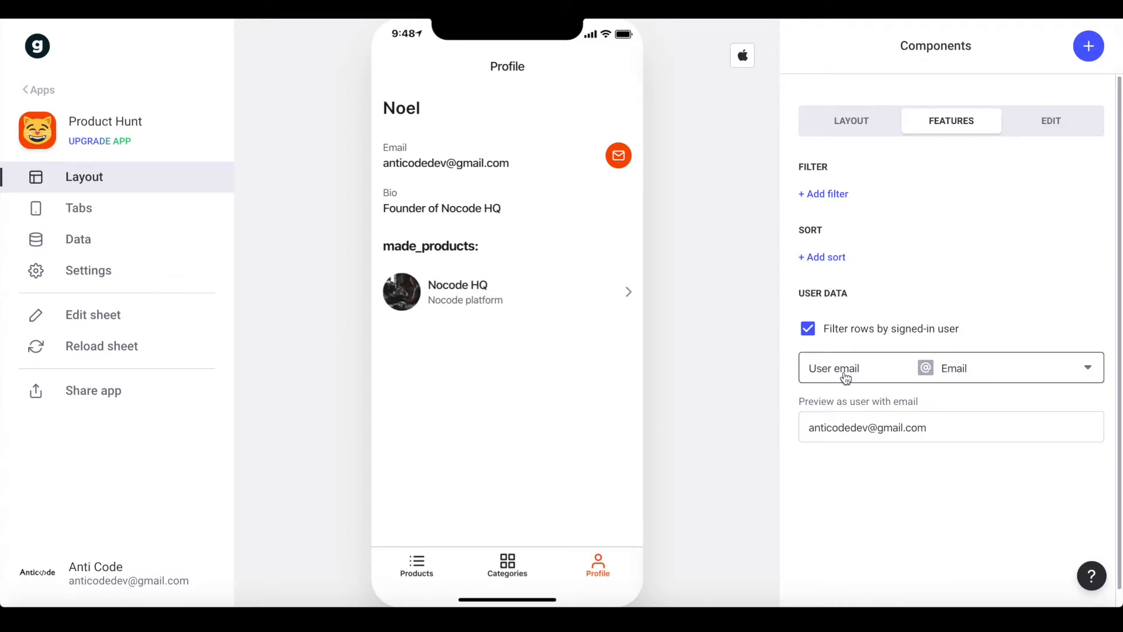
# Clear and alter the preview email to test the signed-in user filter
pyautogui.tripleClick(823, 421)
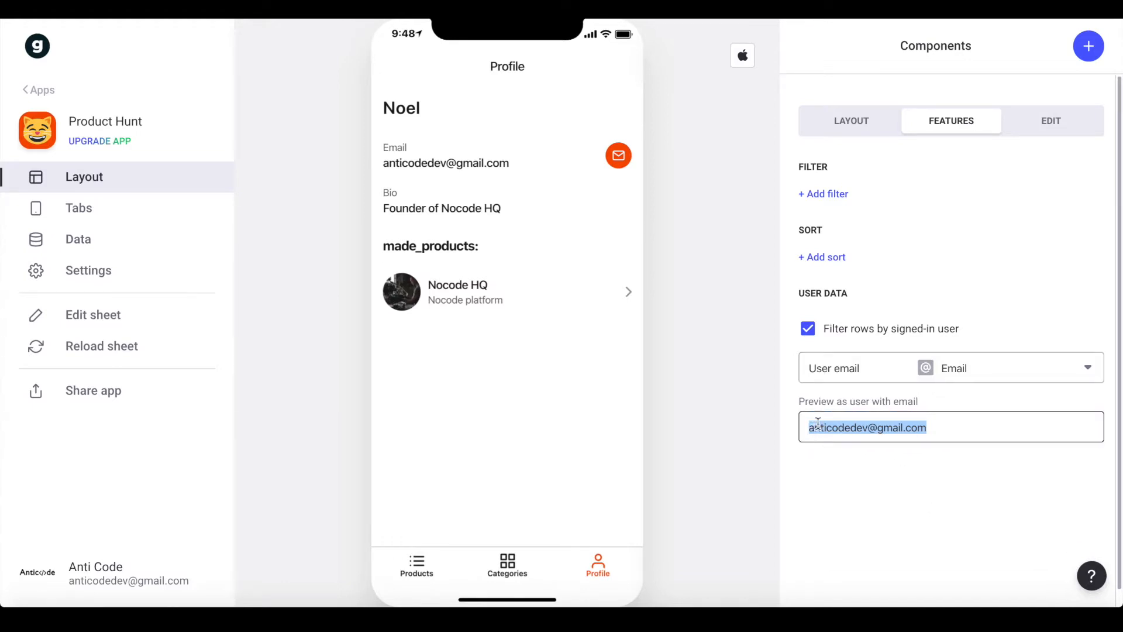
pyautogui.press('BackSpace')
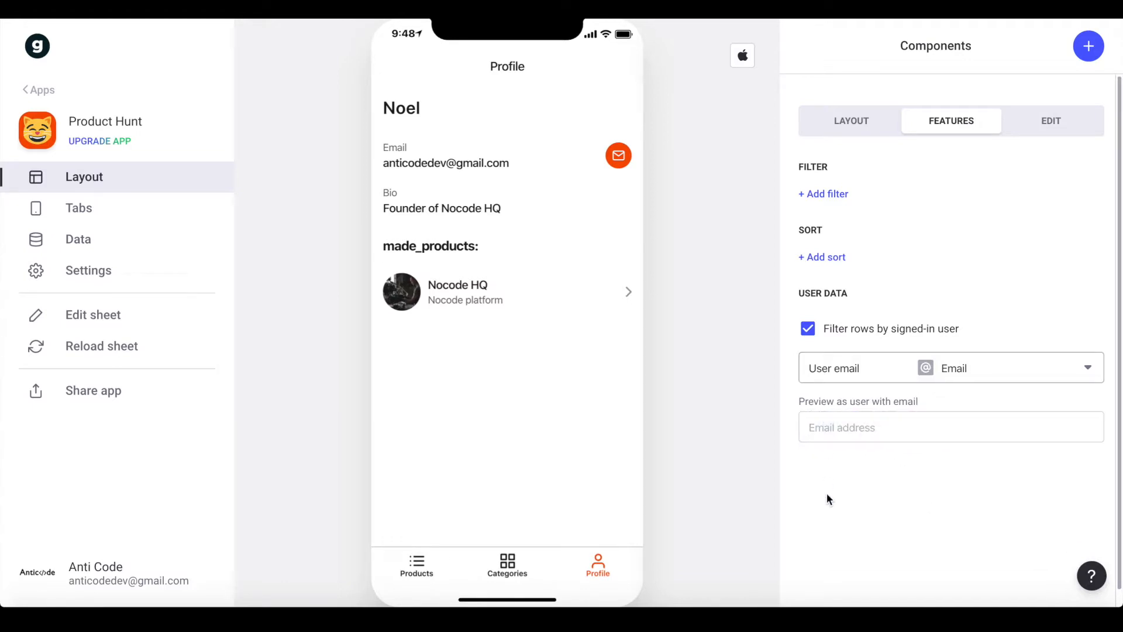
pyautogui.click(504, 567)
pyautogui.click(607, 571)
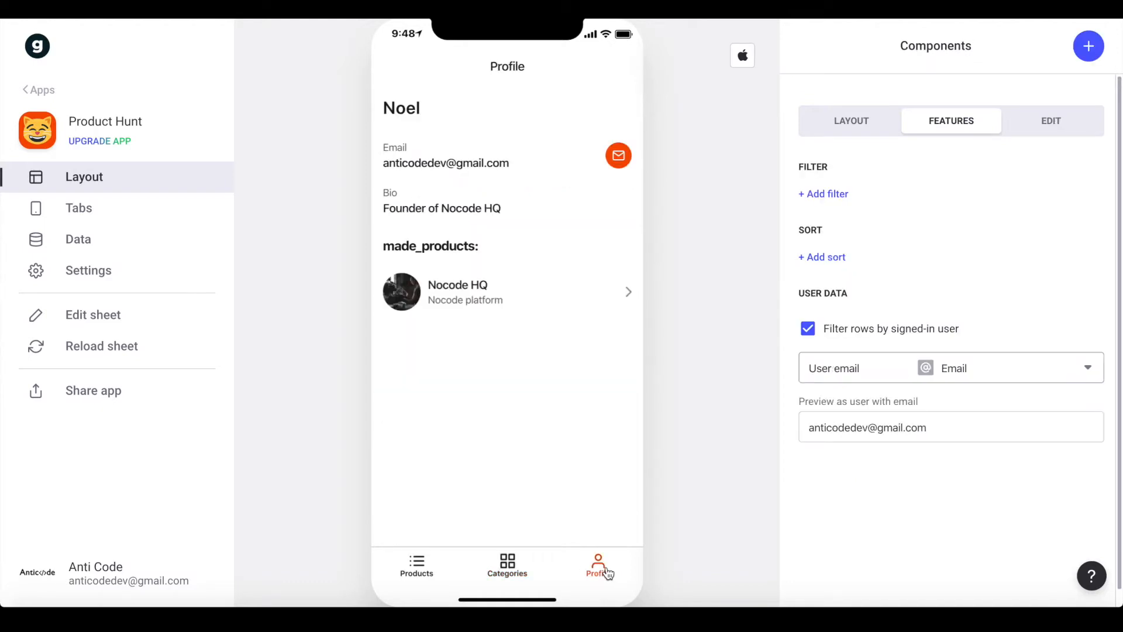
pyautogui.moveTo(862, 428); pyautogui.dragTo(747, 427)
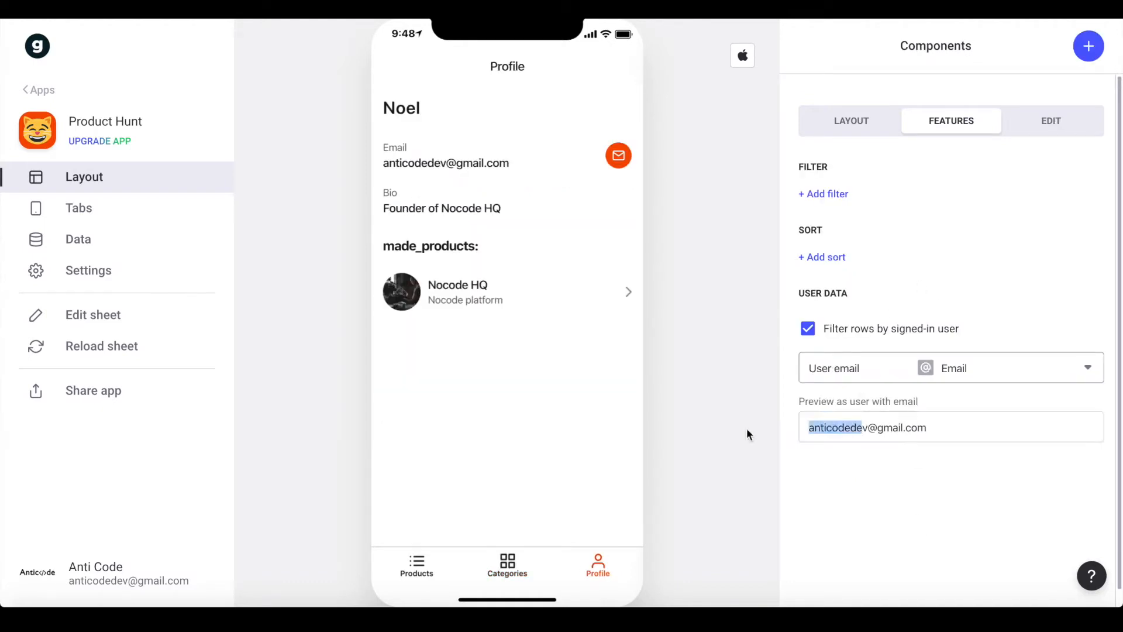
pyautogui.hotkey('ctrl', 'a')
pyautogui.moveTo(853, 428); pyautogui.dragTo(834, 428)
pyautogui.write('sad')
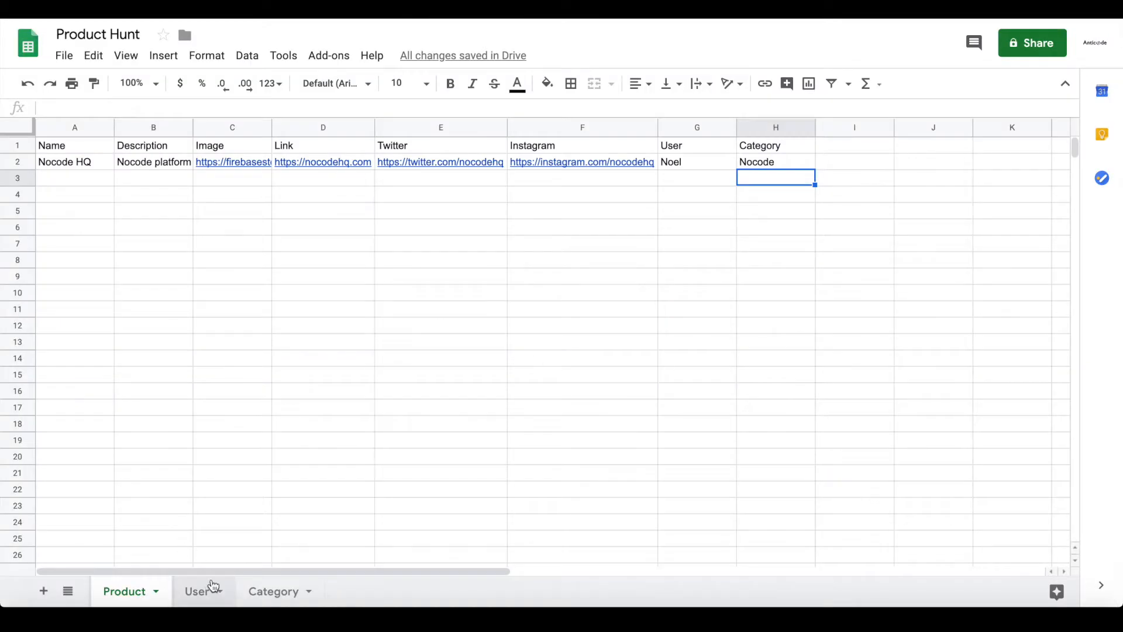
# Look up the user's email in the User sheet's Email column and clear the preview email
pyautogui.click(206, 590)
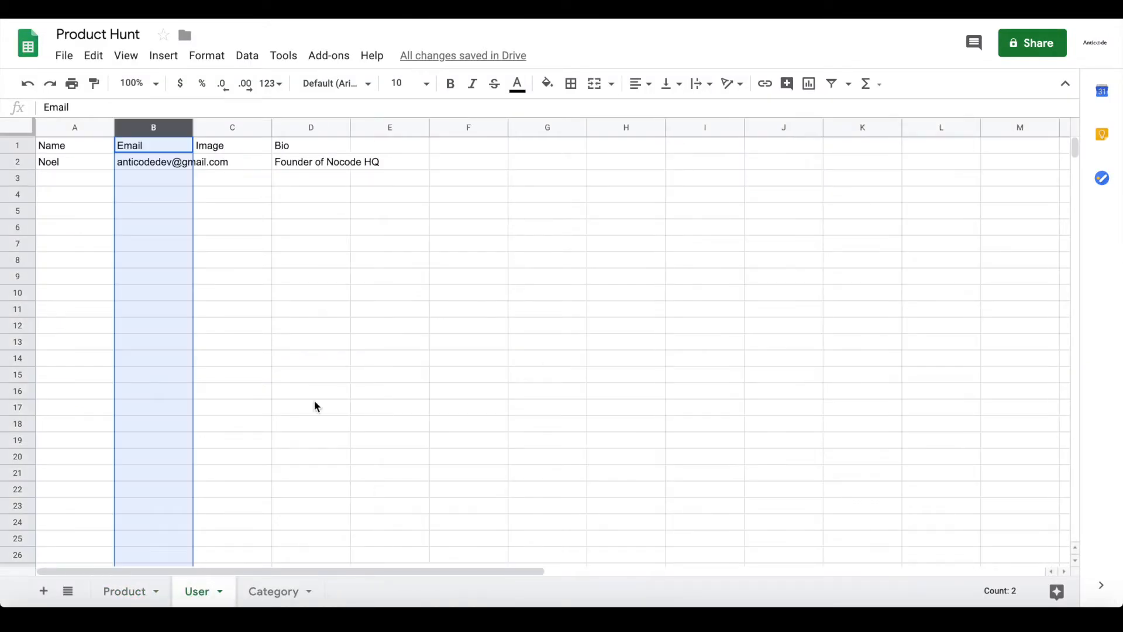
pyautogui.click(169, 165)
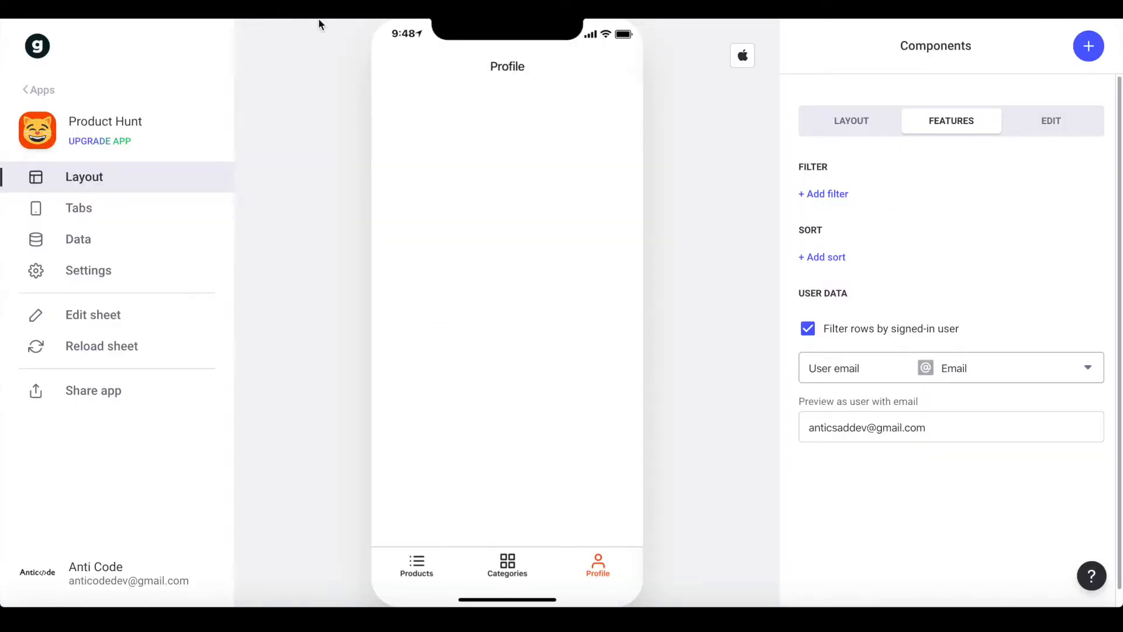
pyautogui.click(920, 427)
pyautogui.hotkey('ctrl', 'a')
pyautogui.hotkey('ctrl', 'c')
pyautogui.press('BackSpace')
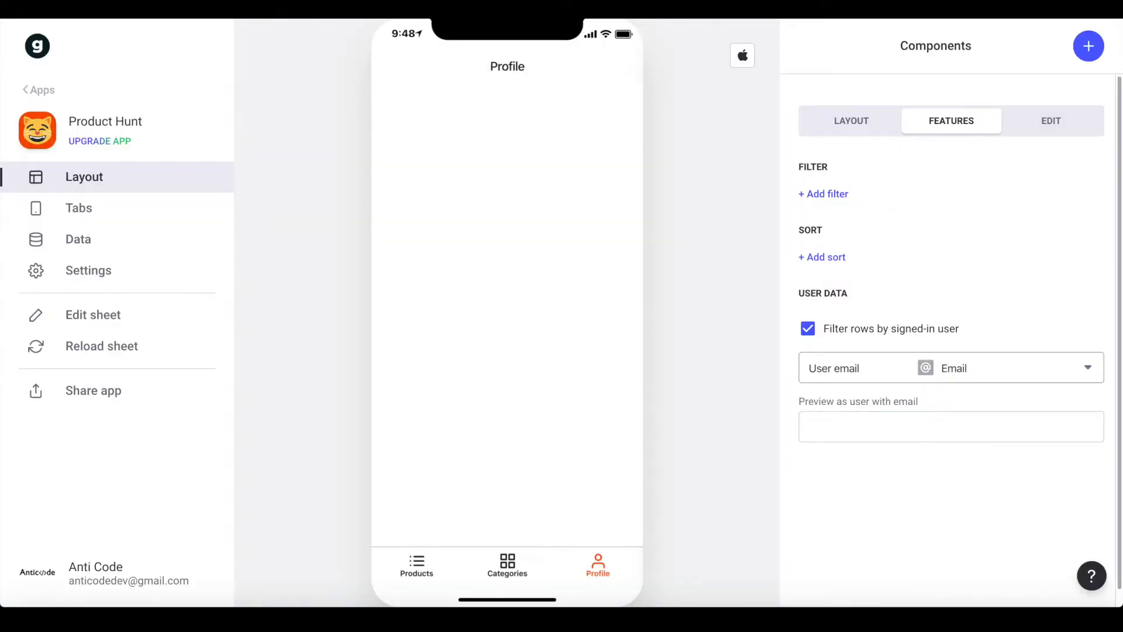
# Preview the app as the signed-in user by their e-mail and set the Profile title's image to the Image column
pyautogui.hotkey('ctrl', 'v')
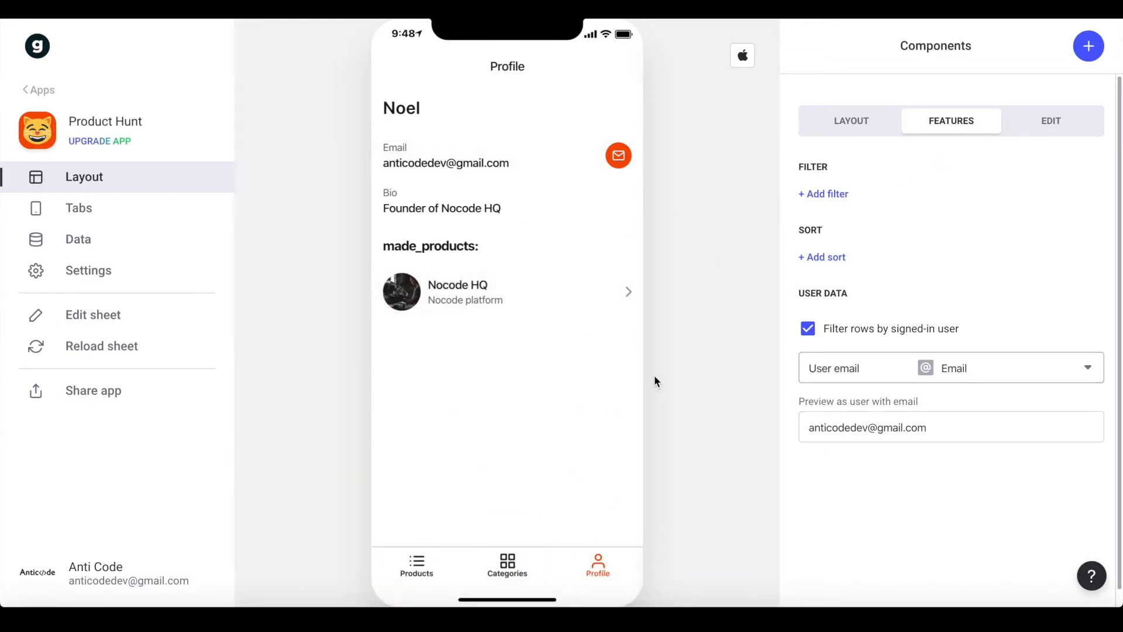
pyautogui.click(840, 119)
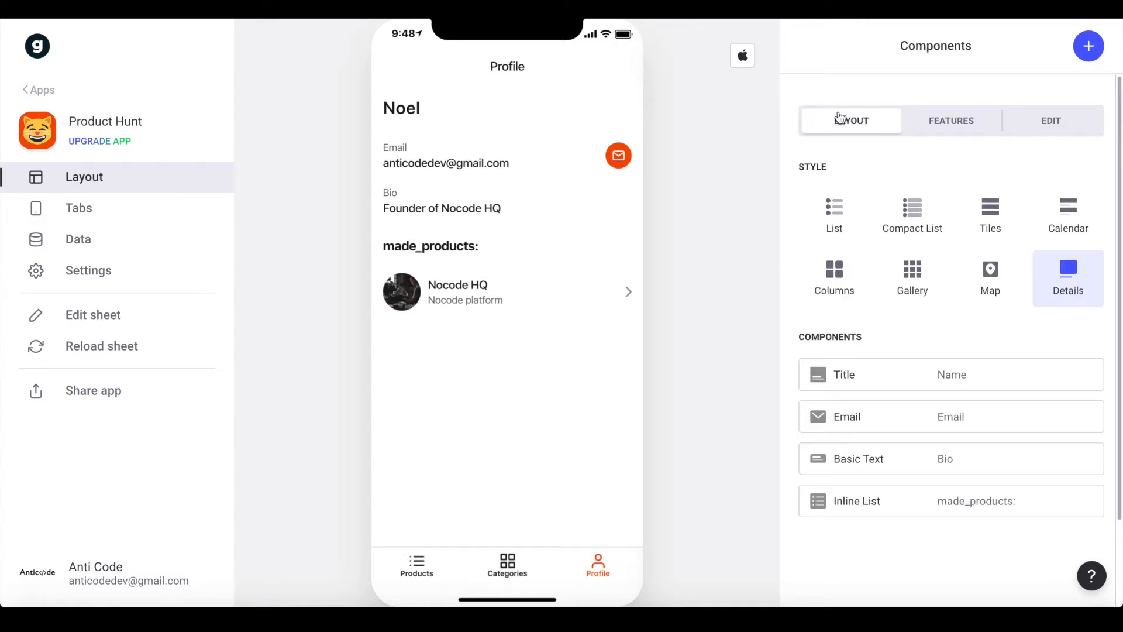
pyautogui.click(871, 371)
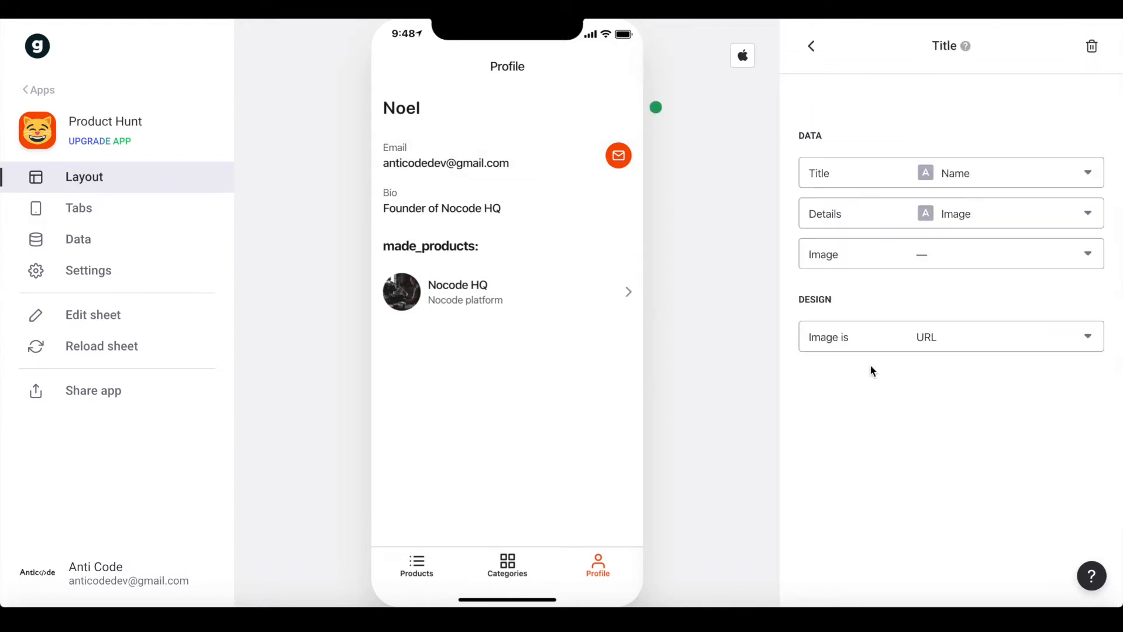
pyautogui.click(952, 254)
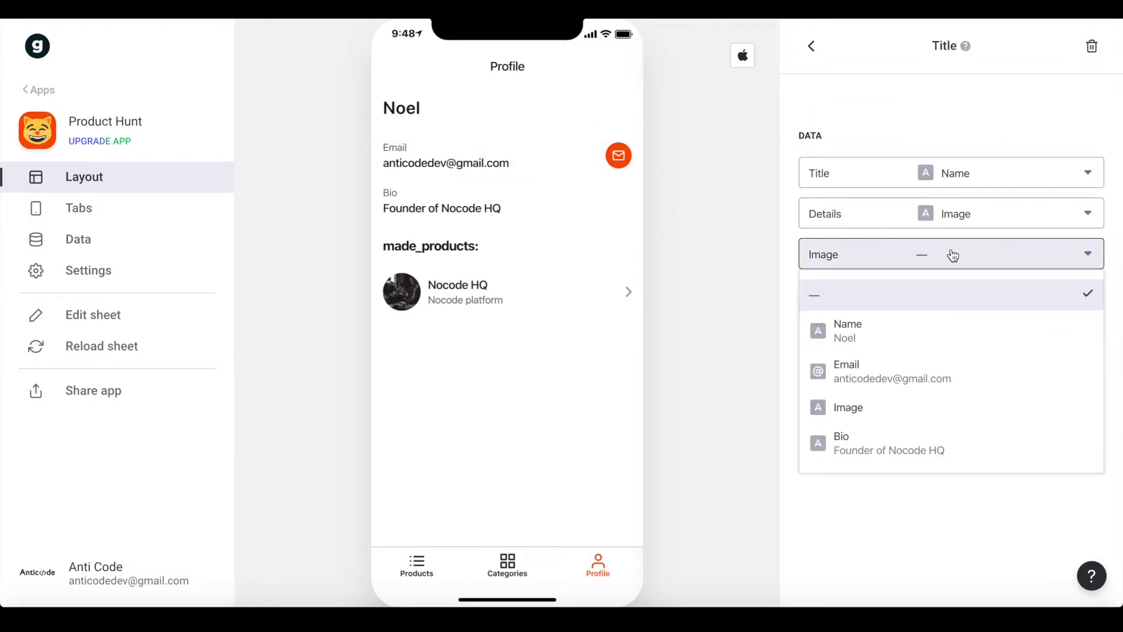
pyautogui.click(883, 417)
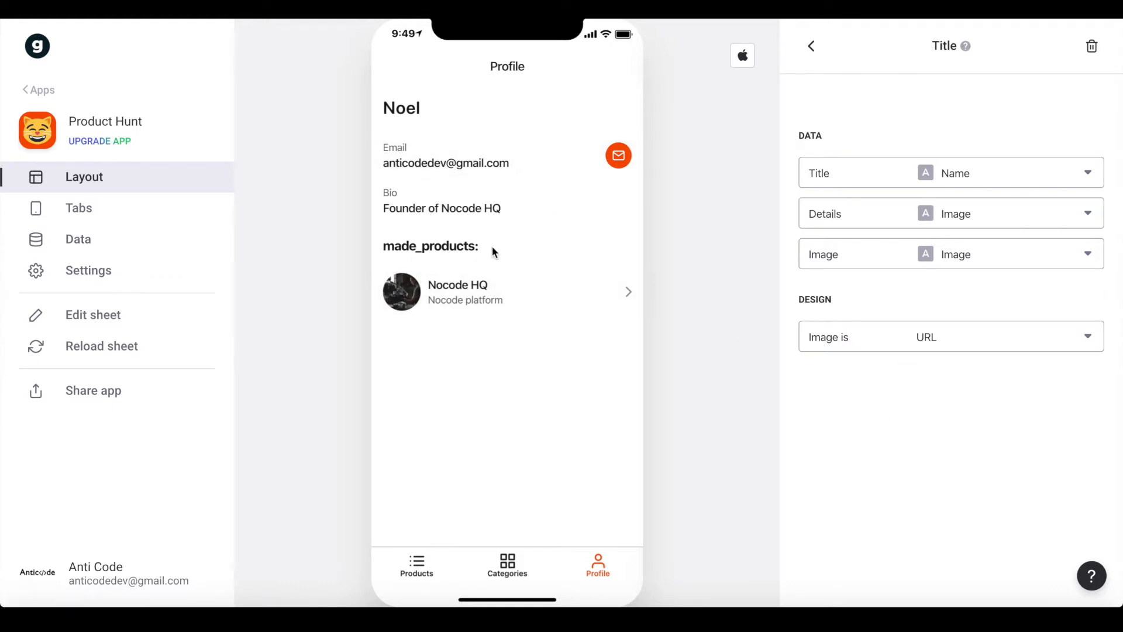
# Relabel the inline product list 'My Products' and show each product's Category as its details
pyautogui.click(810, 57)
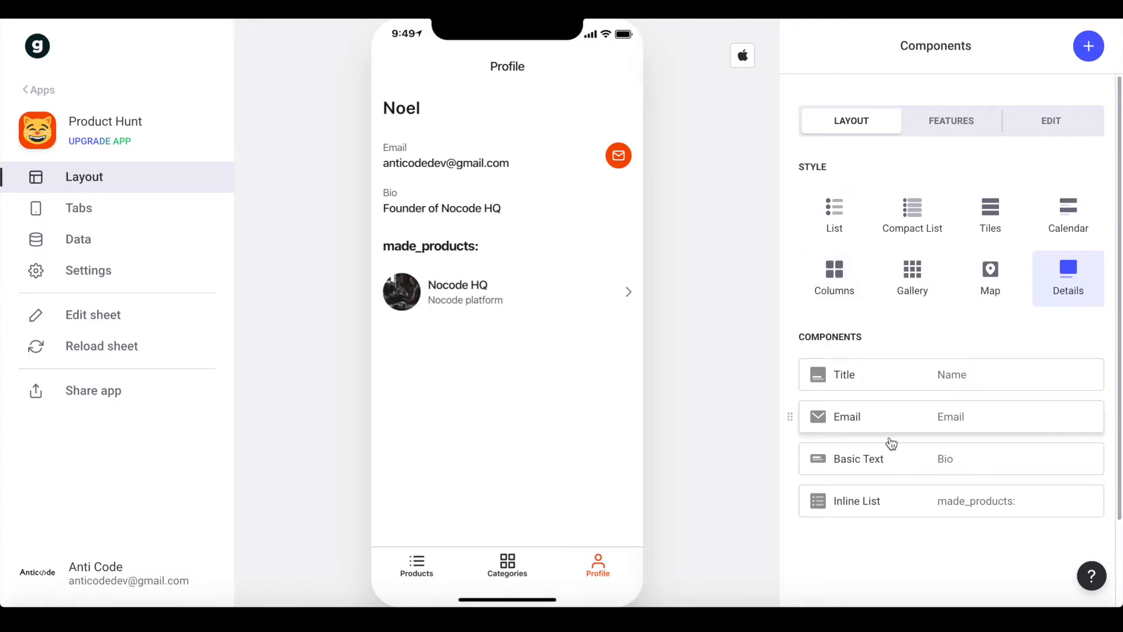
pyautogui.click(882, 498)
pyautogui.tripleClick(880, 199)
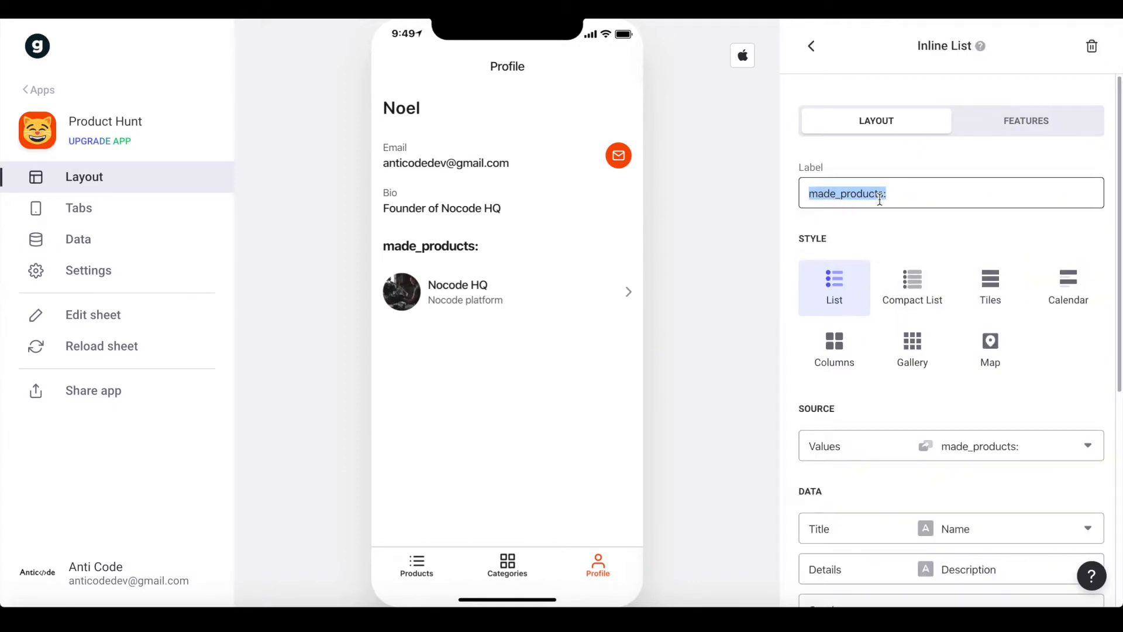
pyautogui.write('My Products')
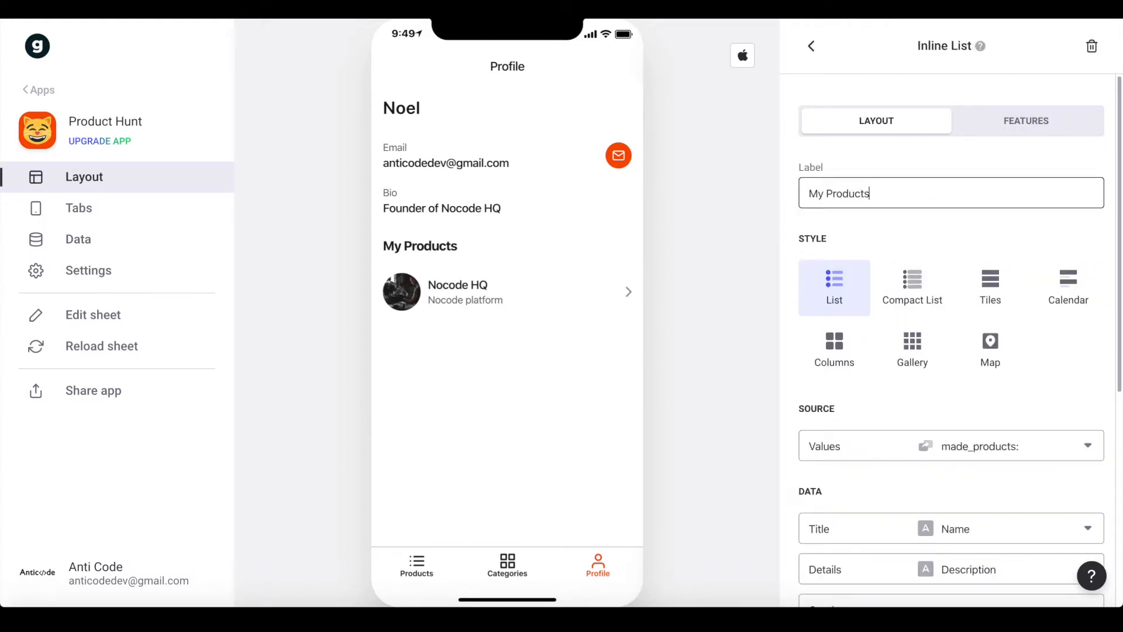
pyautogui.scroll(-4, 1005, 263)
pyautogui.click(928, 353)
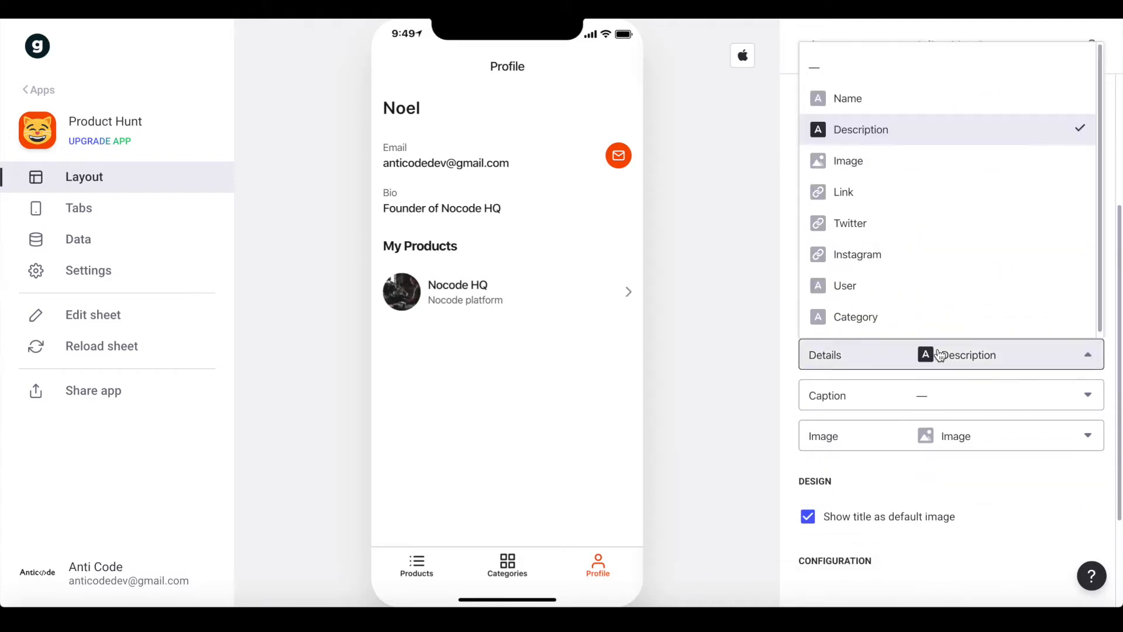
pyautogui.click(859, 316)
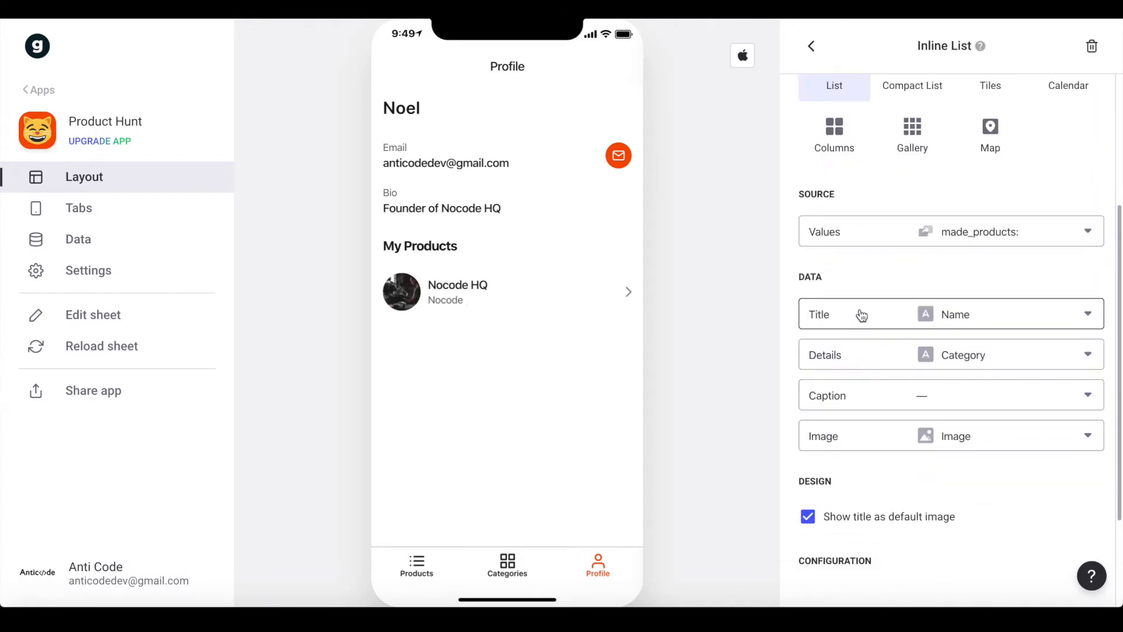
pyautogui.click(812, 47)
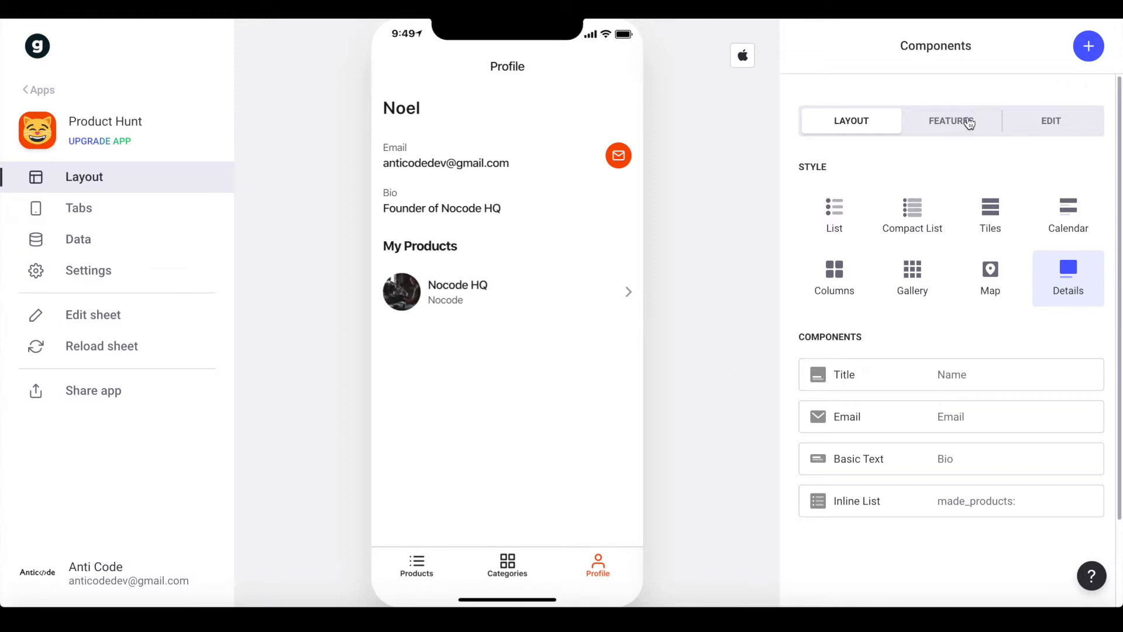
# Turn on Allow users to edit for the profile and open its edit form
pyautogui.click(1023, 127)
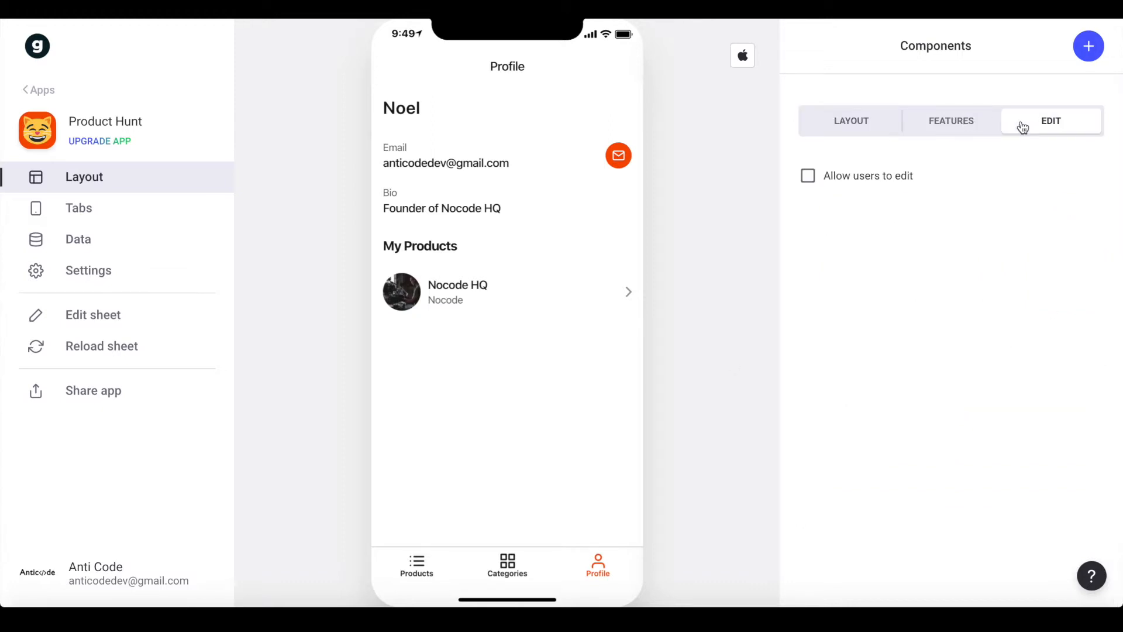
pyautogui.click(880, 187)
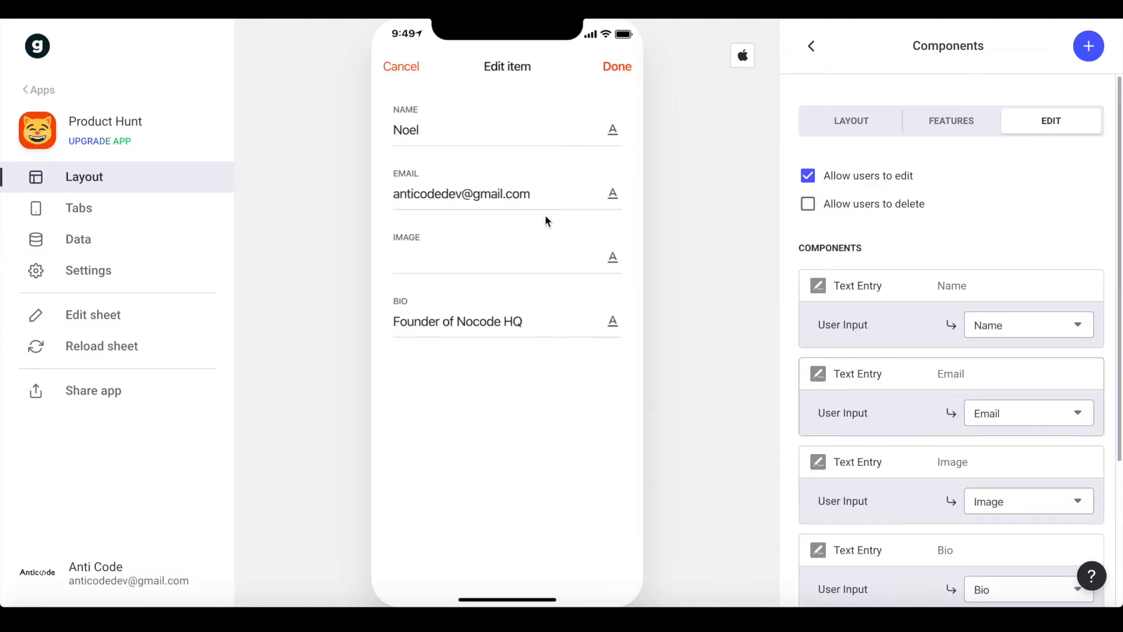
pyautogui.click(405, 70)
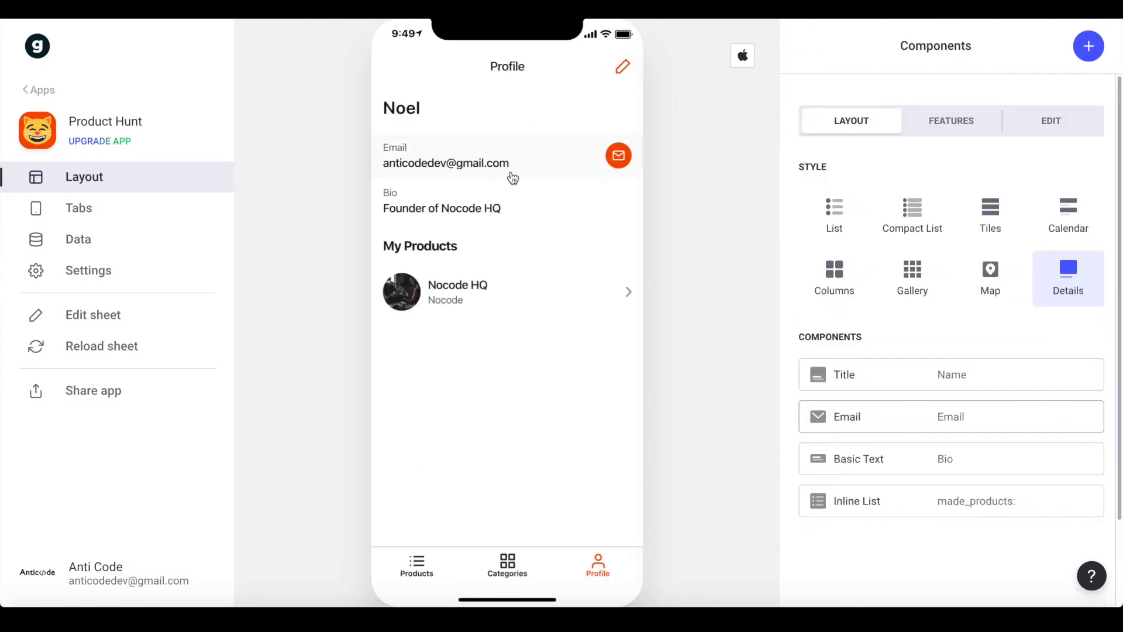
pyautogui.click(623, 66)
# Replace the edit form's Image text entry with an Image Picker upload field
pyautogui.click(438, 136)
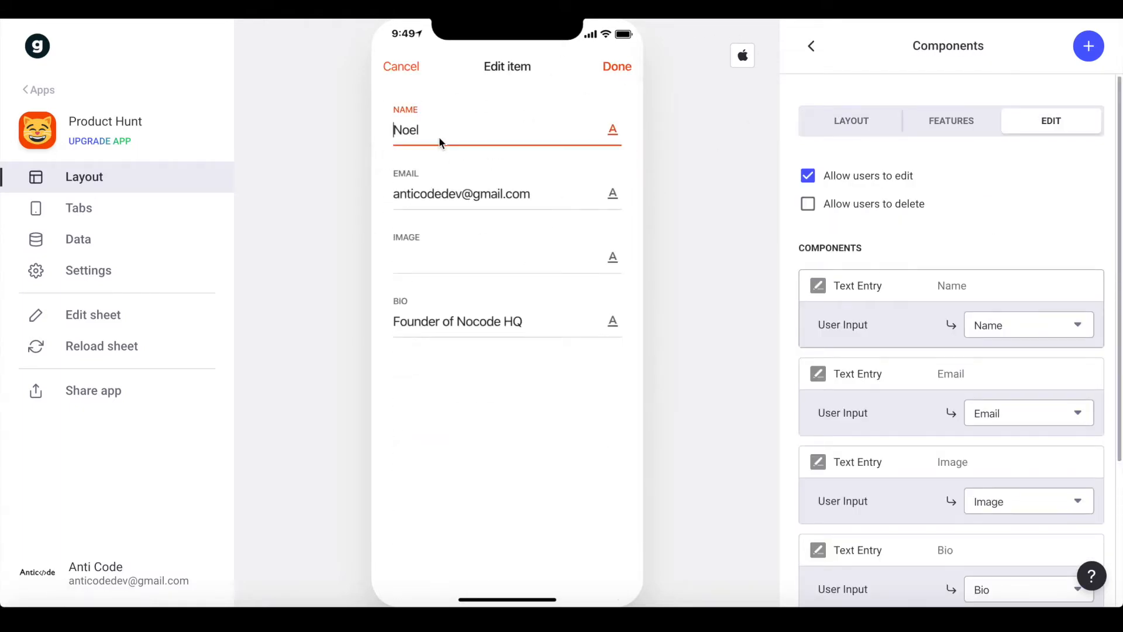
pyautogui.doubleClick(419, 195)
pyautogui.click(409, 263)
pyautogui.click(447, 321)
pyautogui.click(509, 256)
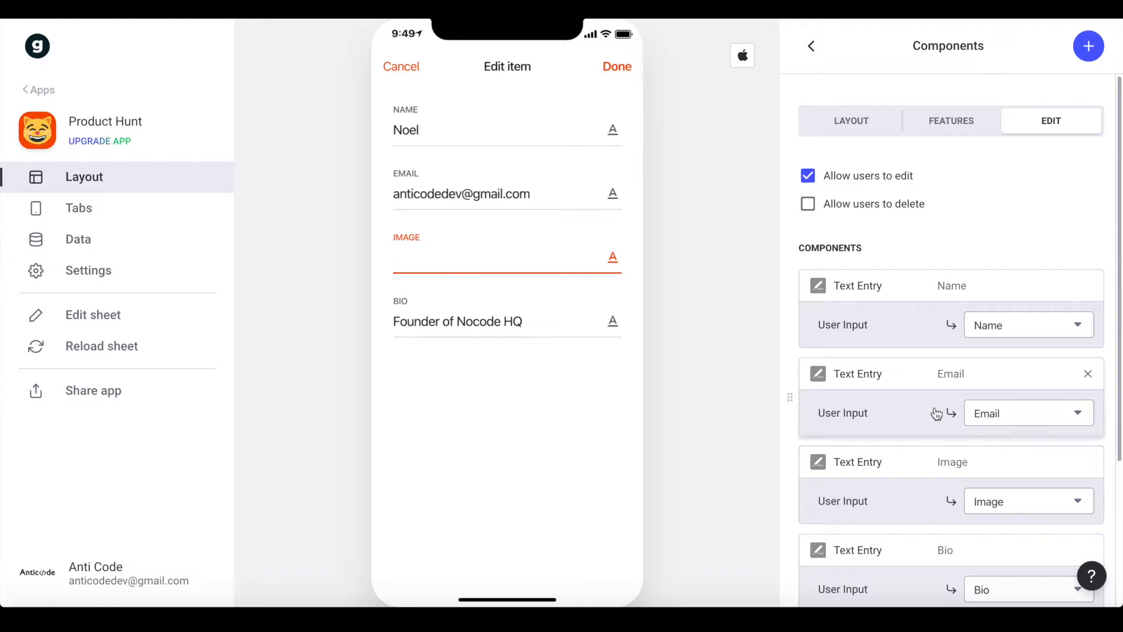
pyautogui.scroll(-3, 935, 413)
pyautogui.click(1087, 306)
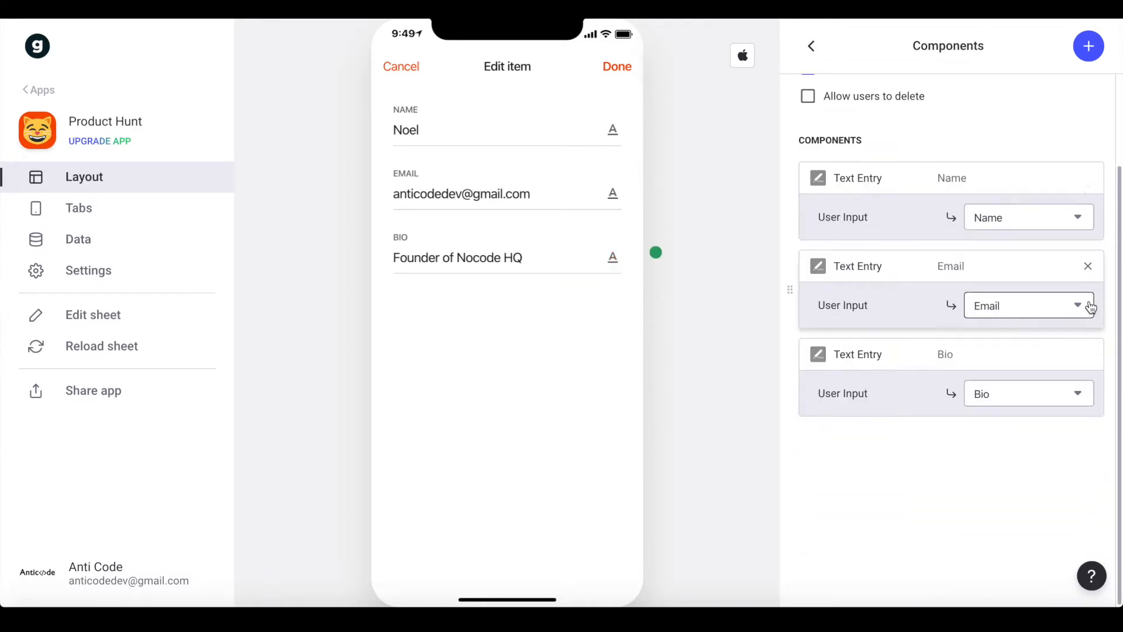
pyautogui.click(1091, 58)
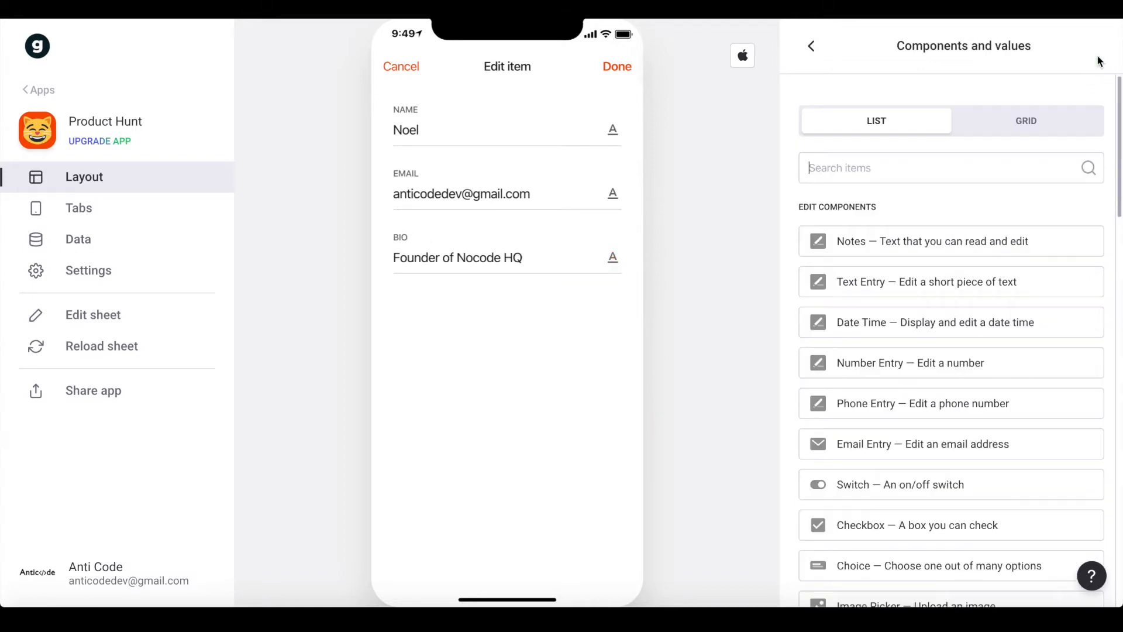
pyautogui.write('image')
pyautogui.click(916, 245)
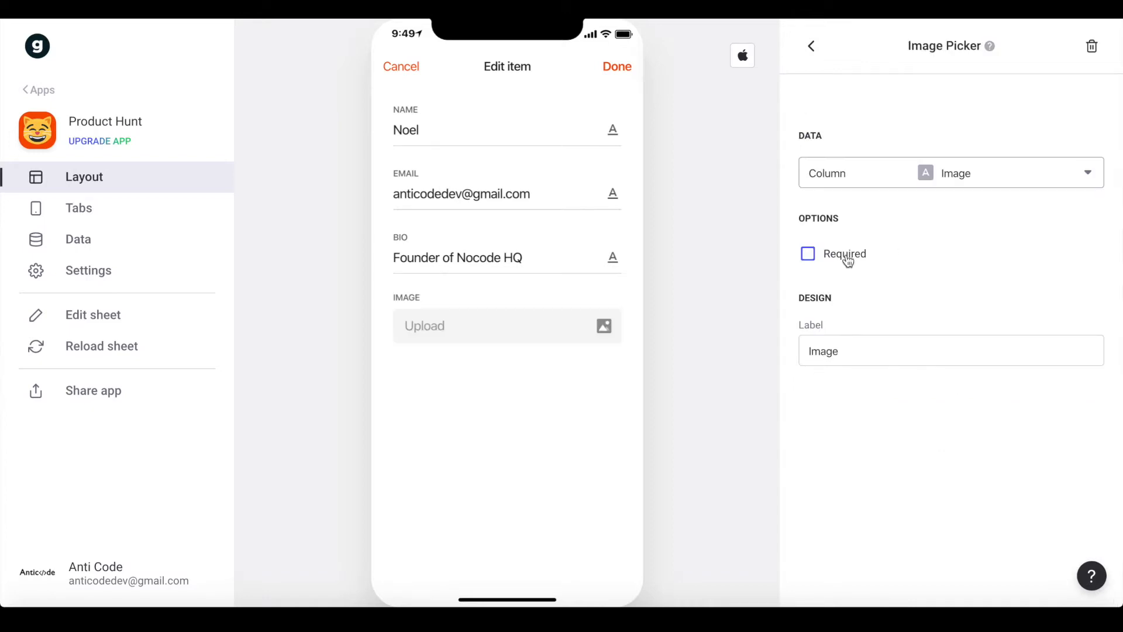
pyautogui.click(811, 46)
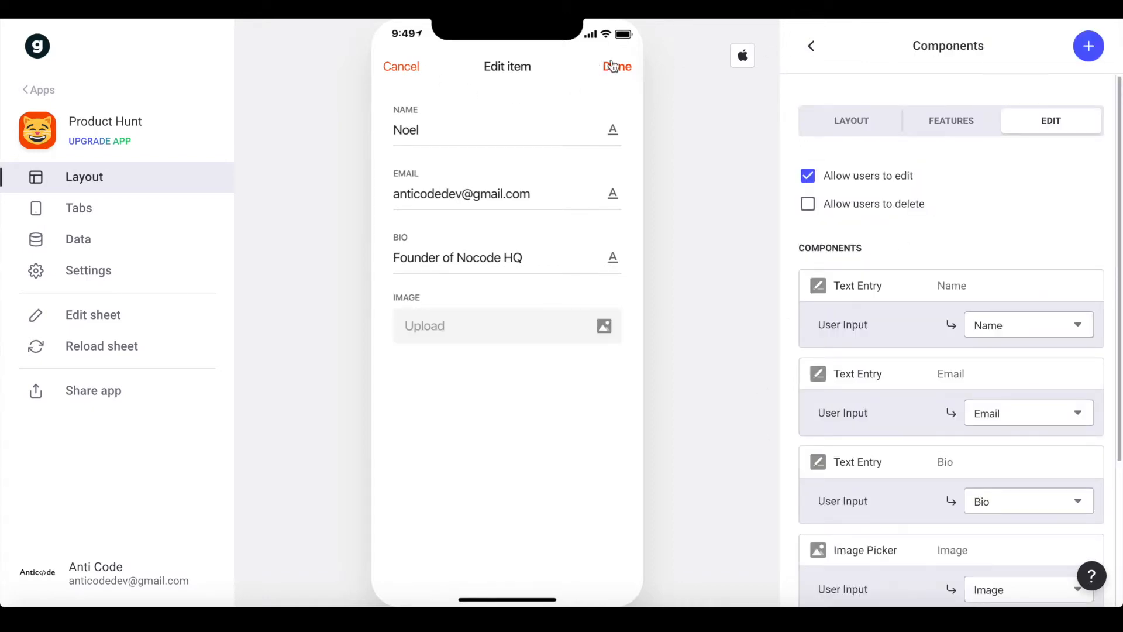
# Change the bio to 'Founder of Nocode HQ. I love #nocode' and save the profile
pyautogui.click(575, 261)
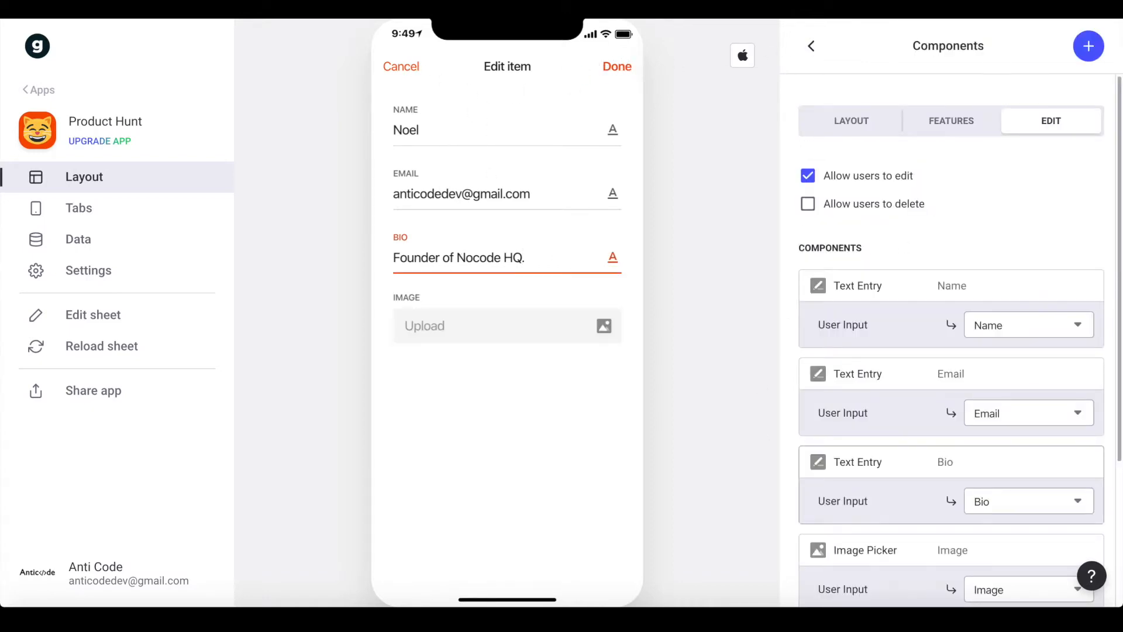
pyautogui.write('love')
pyautogui.press('BackSpace')
pyautogui.press('BackSpace')
pyautogui.press('BackSpace')
pyautogui.press('BackSpace')
pyautogui.write('k')
pyautogui.write('ove')
pyautogui.write(' #nocode')
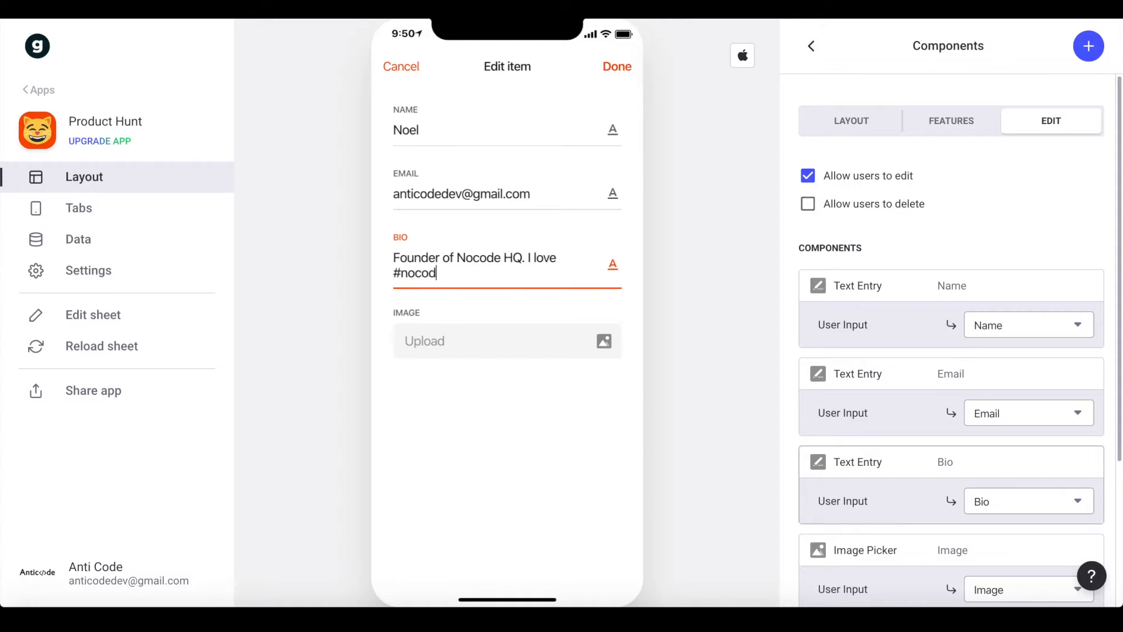
pyautogui.click(617, 66)
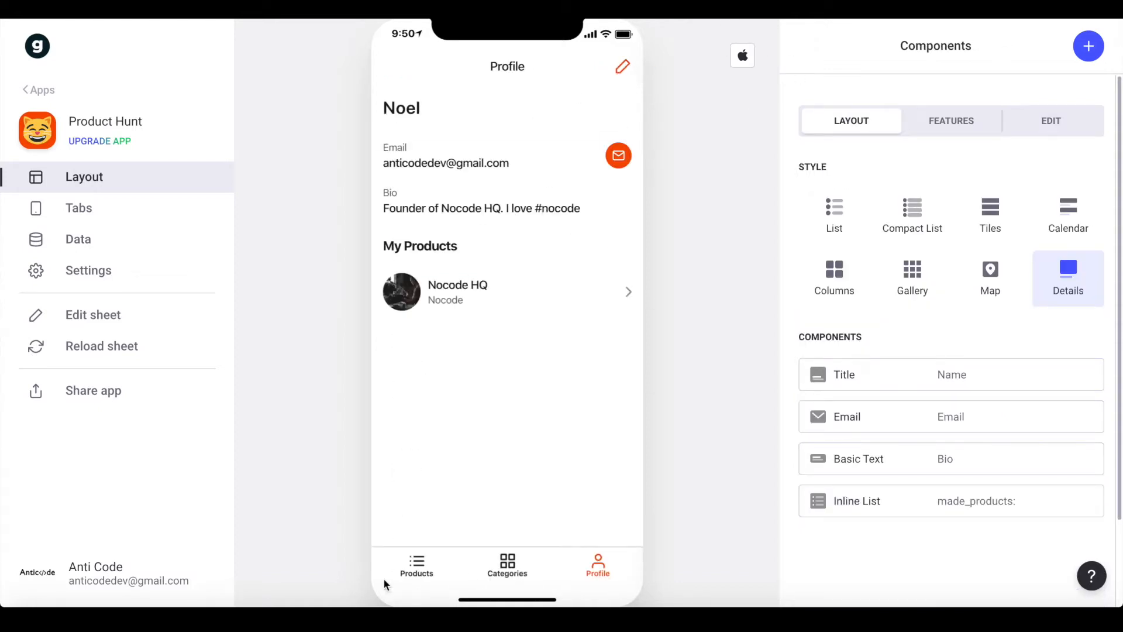
# Open the Nocode HQ product's details from the Products screen
pyautogui.click(417, 565)
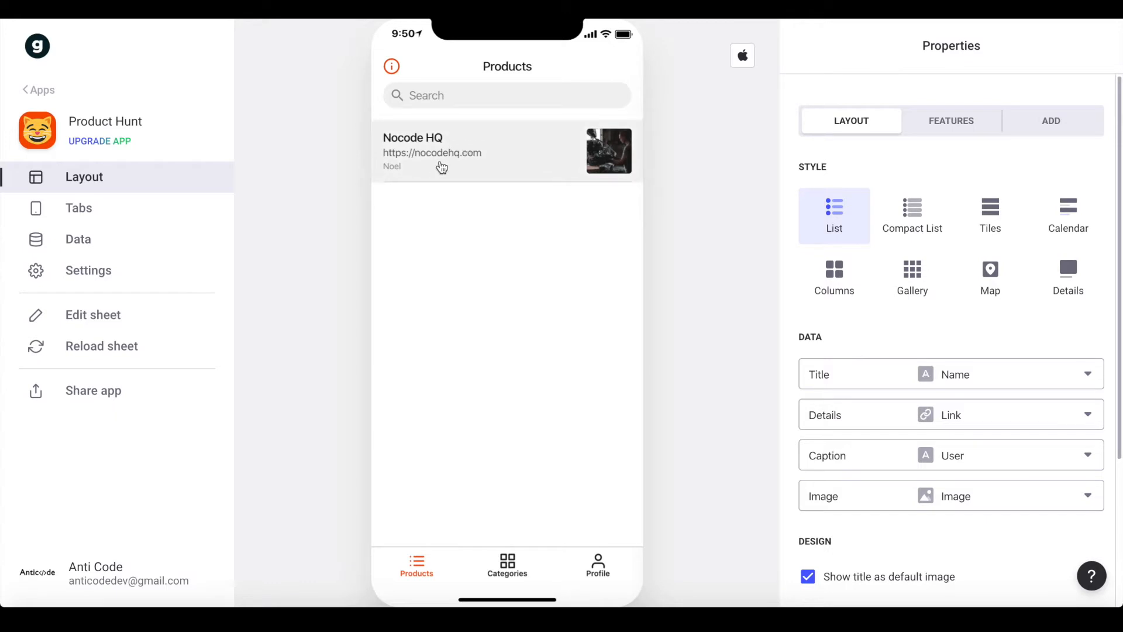
pyautogui.click(441, 168)
pyautogui.scroll(-2, 534, 365)
pyautogui.scroll(2, 575, 386)
pyautogui.scroll(-1, 486, 292)
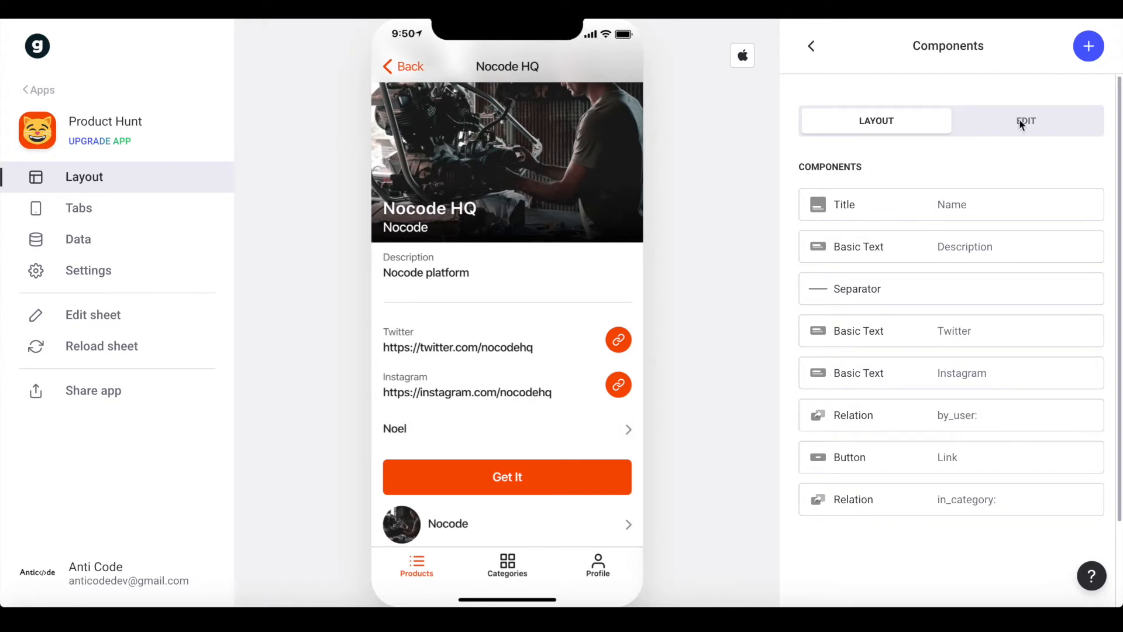
pyautogui.click(806, 50)
pyautogui.click(561, 183)
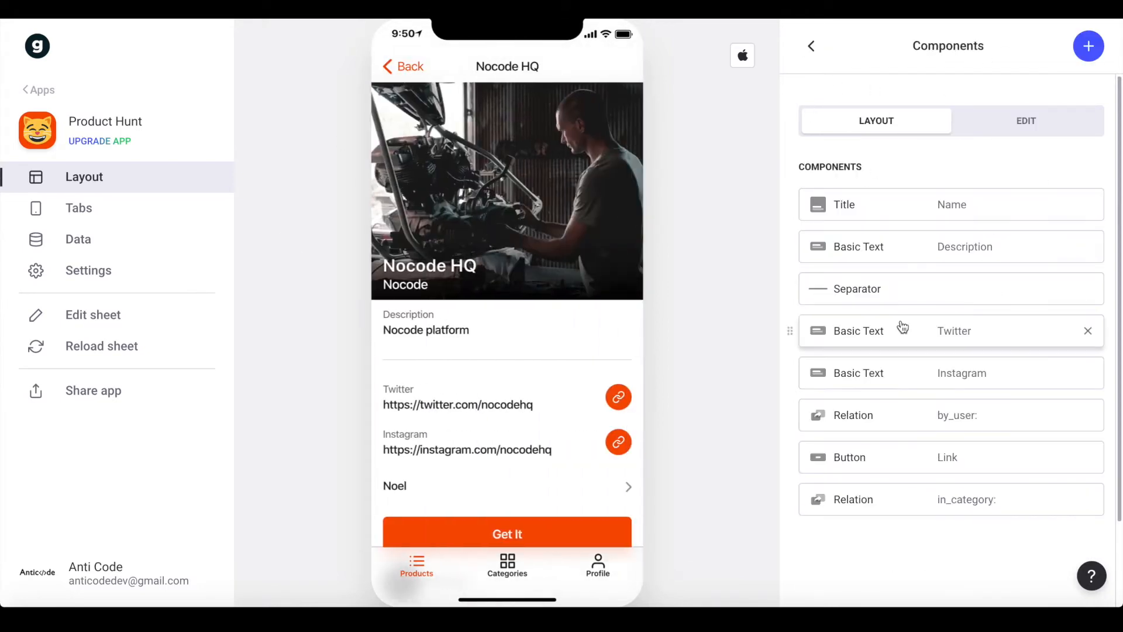
pyautogui.scroll(-2, 936, 410)
# Check the by_user relation keeps Image as the maker's picture, then open the maker's screen
pyautogui.click(943, 315)
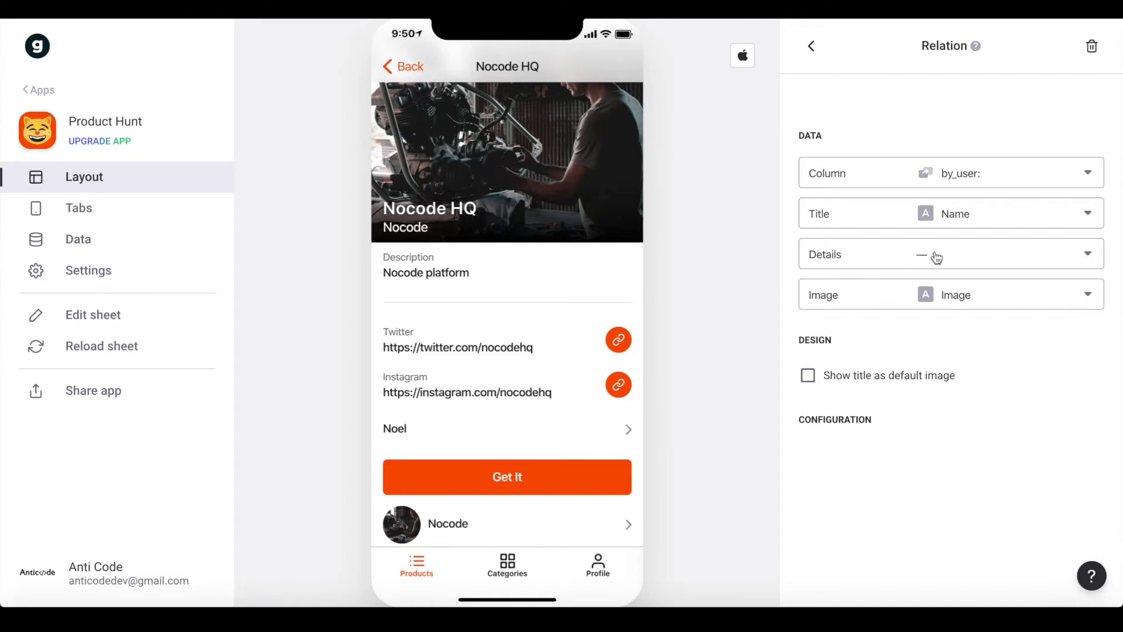
pyautogui.click(862, 381)
pyautogui.click(955, 294)
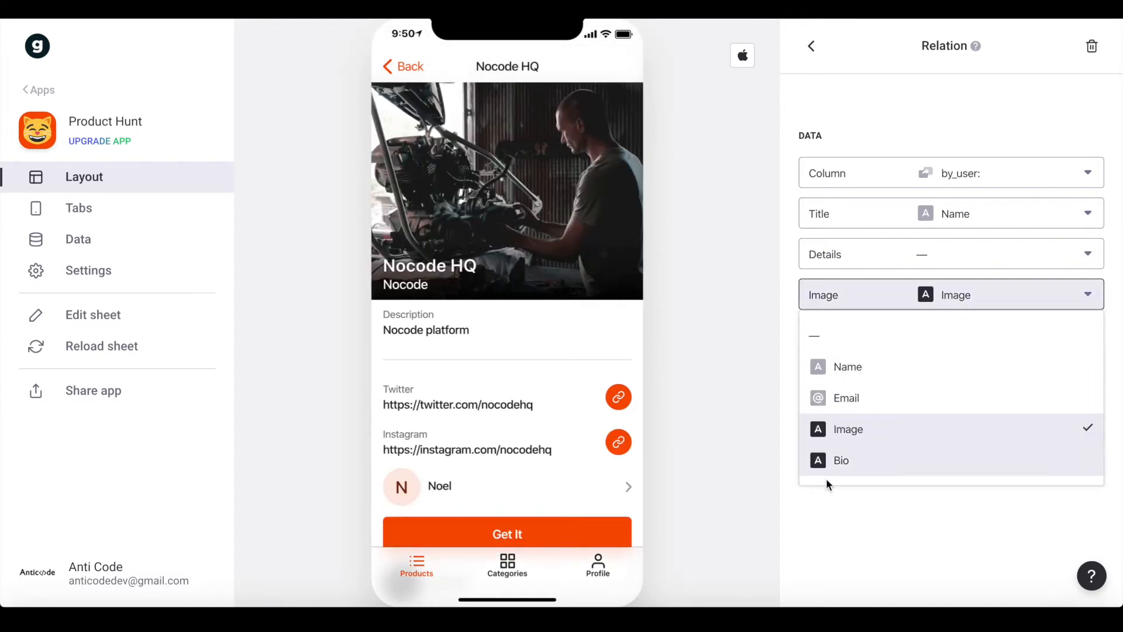
pyautogui.click(888, 433)
pyautogui.click(864, 383)
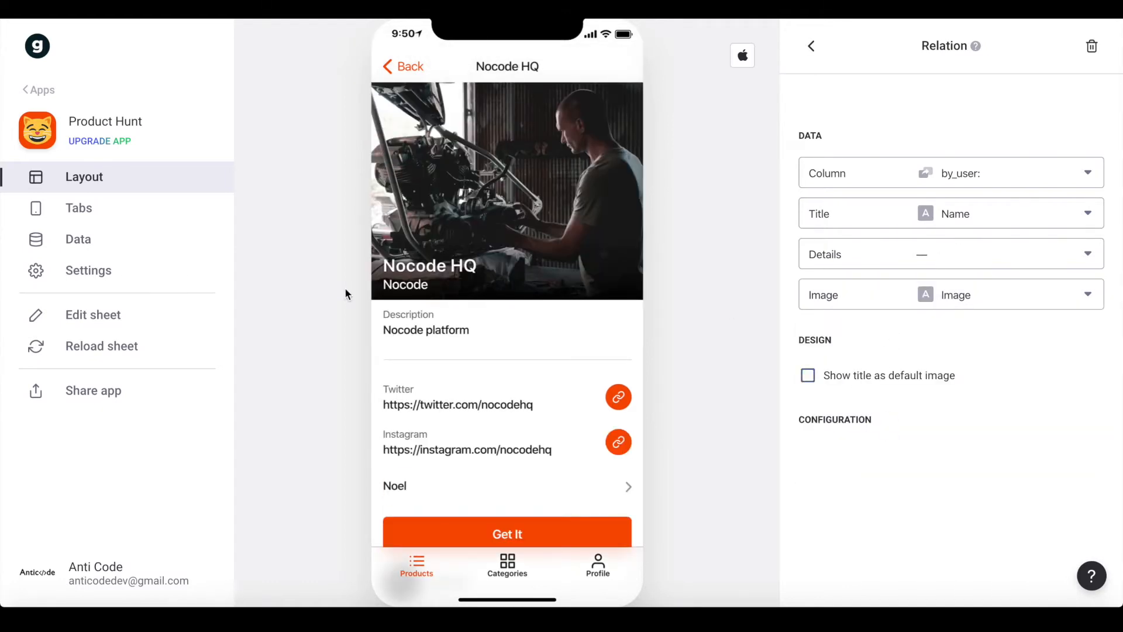
pyautogui.scroll(-2, 526, 471)
pyautogui.click(486, 443)
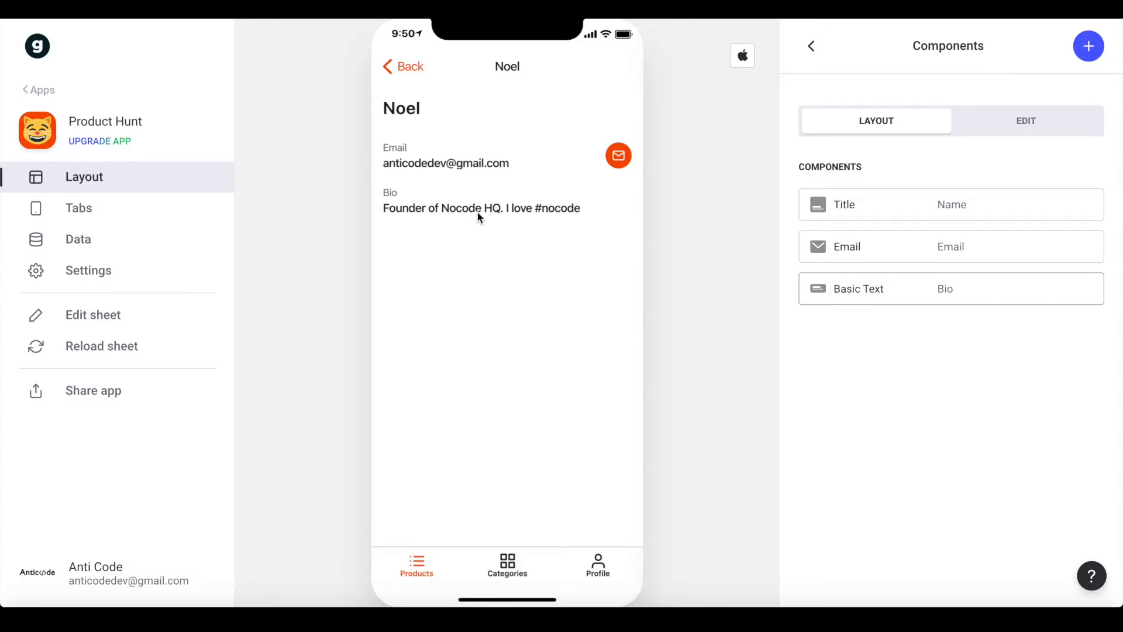
# Set the maker screen's Title to no details with the Image column as its image
pyautogui.click(870, 214)
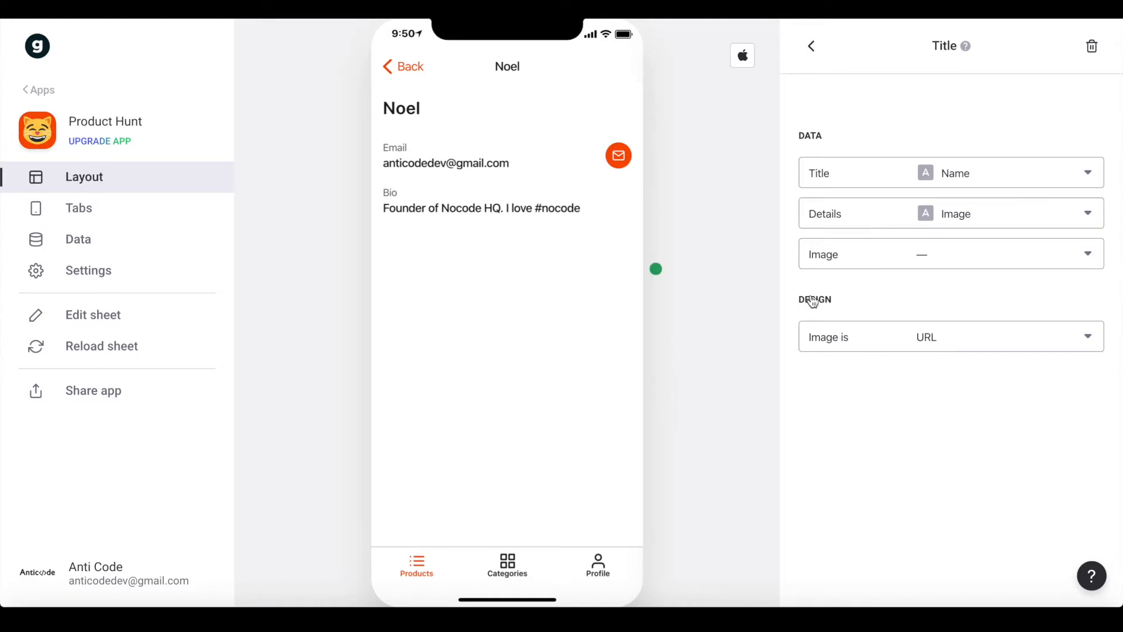
pyautogui.click(906, 216)
pyautogui.click(855, 265)
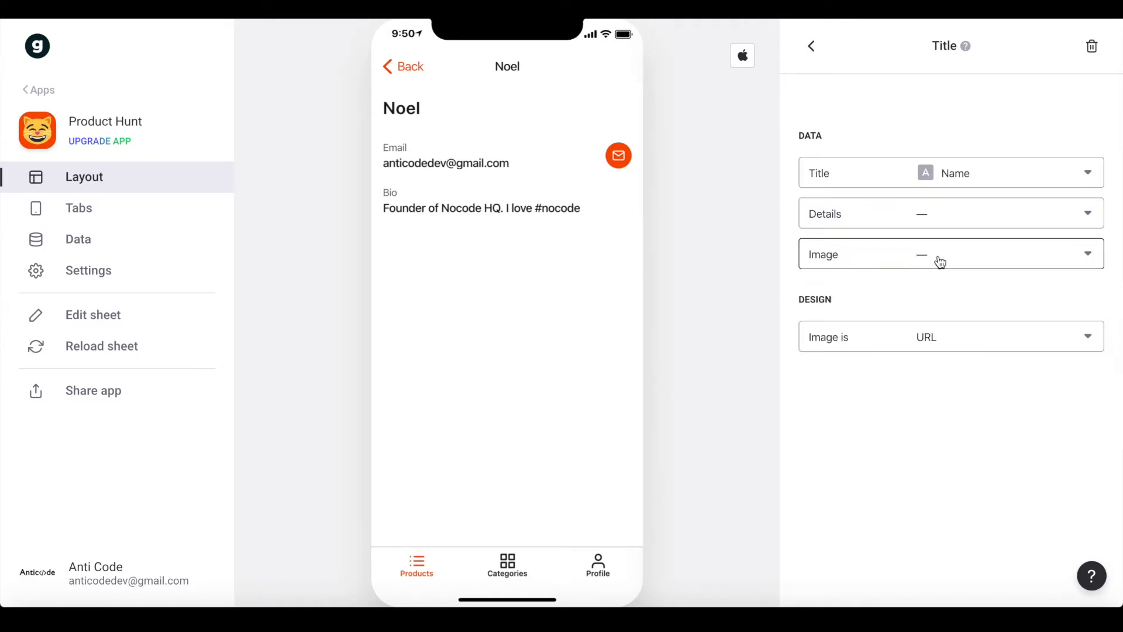
pyautogui.click(938, 262)
pyautogui.click(880, 411)
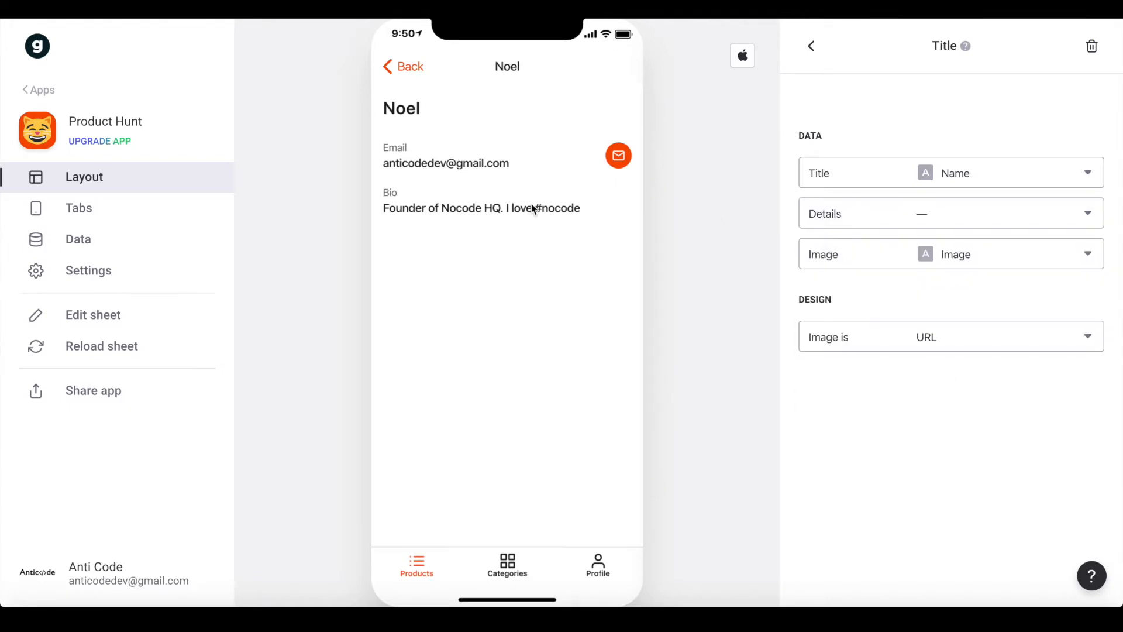
pyautogui.click(811, 45)
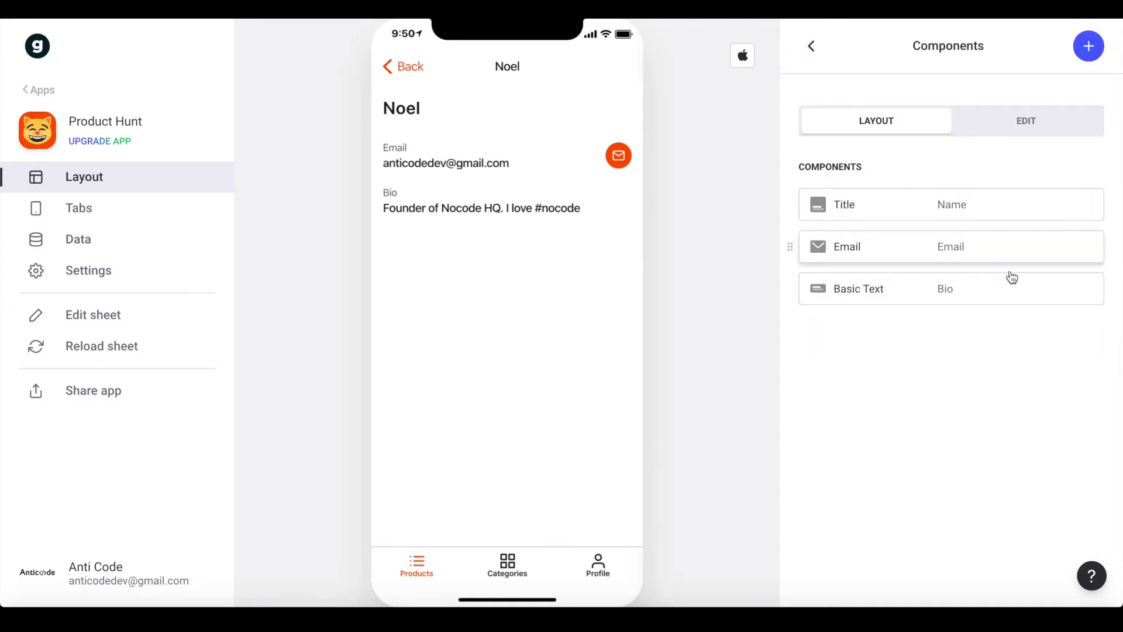
# Remove the Email component and add an inline list of the maker's products labelled 'Made Products:'
pyautogui.click(1084, 256)
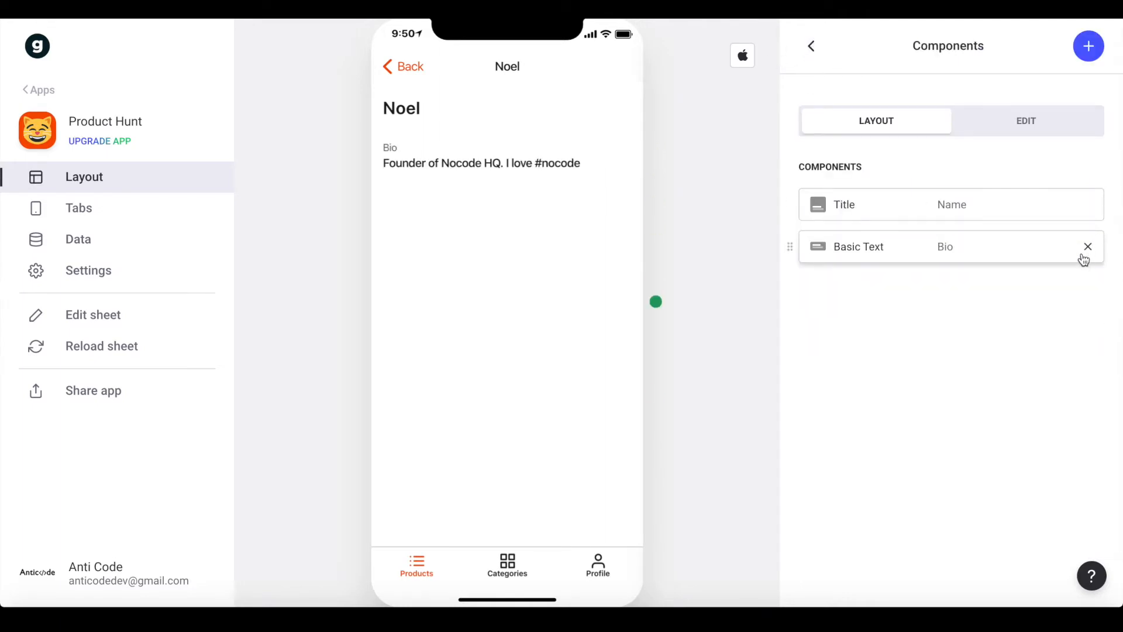
pyautogui.click(1087, 48)
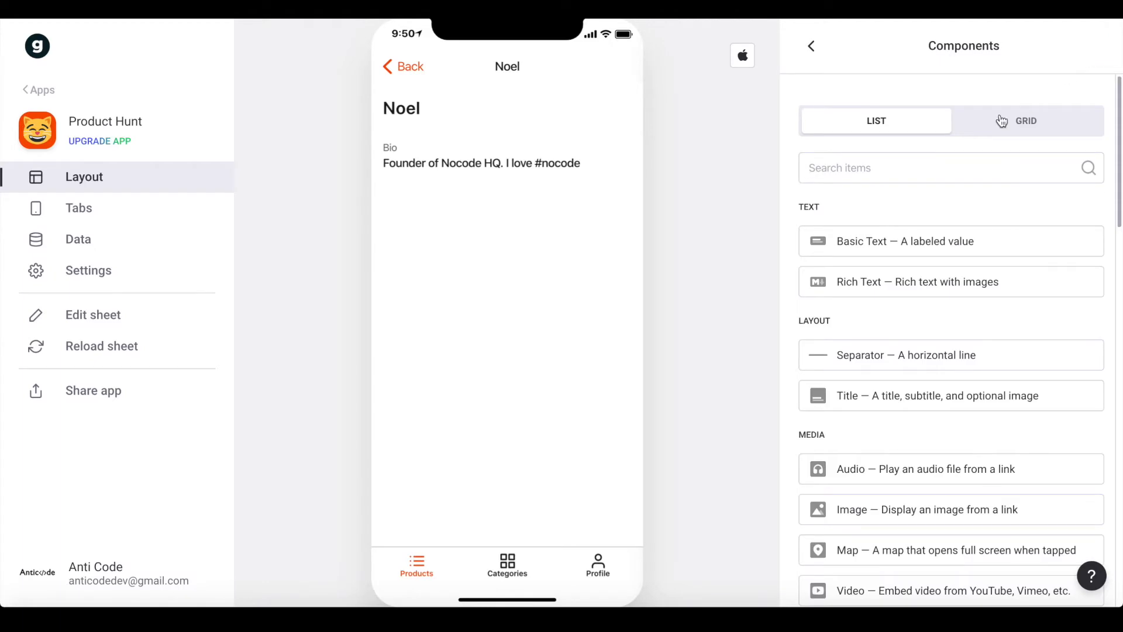
pyautogui.write('in')
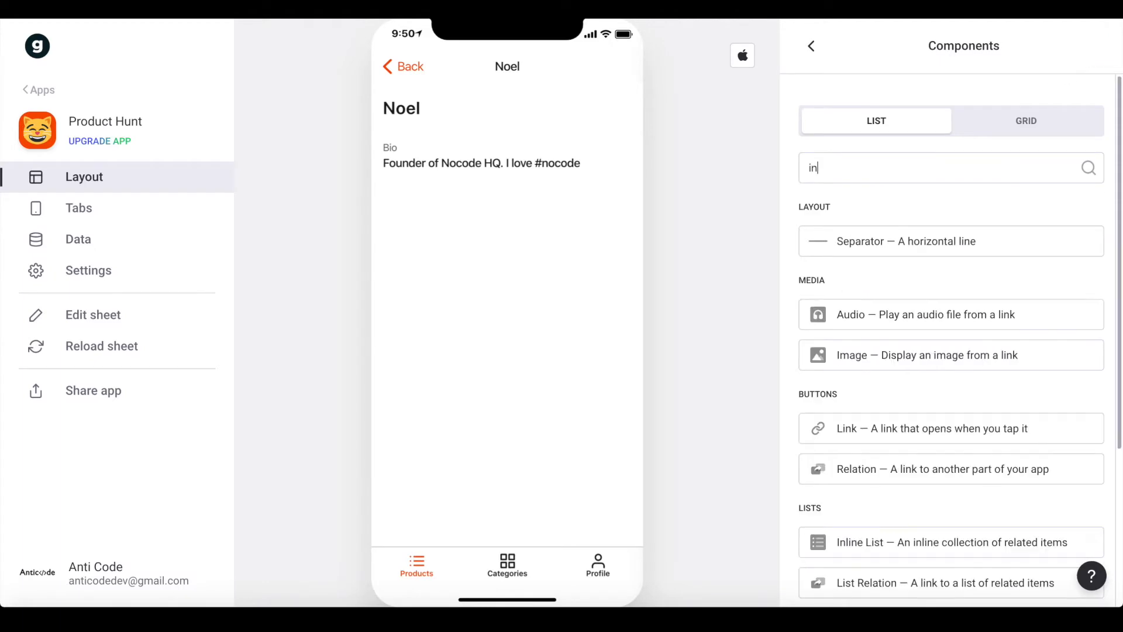
pyautogui.click(850, 541)
pyautogui.tripleClick(919, 191)
pyautogui.write('Made p')
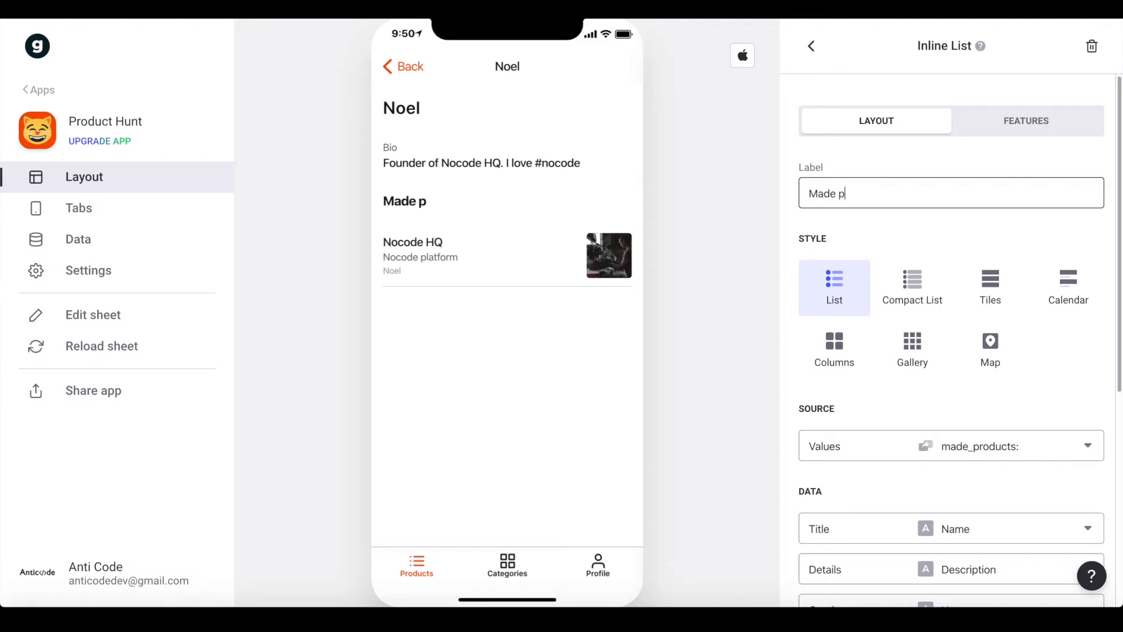
pyautogui.press('BackSpace')
pyautogui.write('Products:')
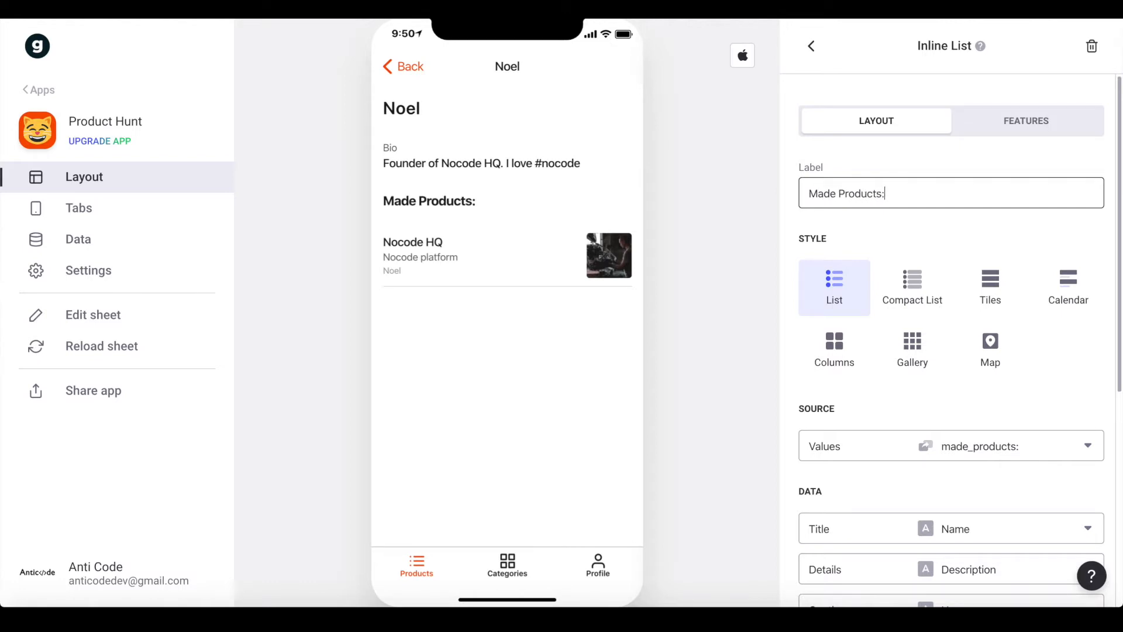
pyautogui.scroll(-5, 910, 308)
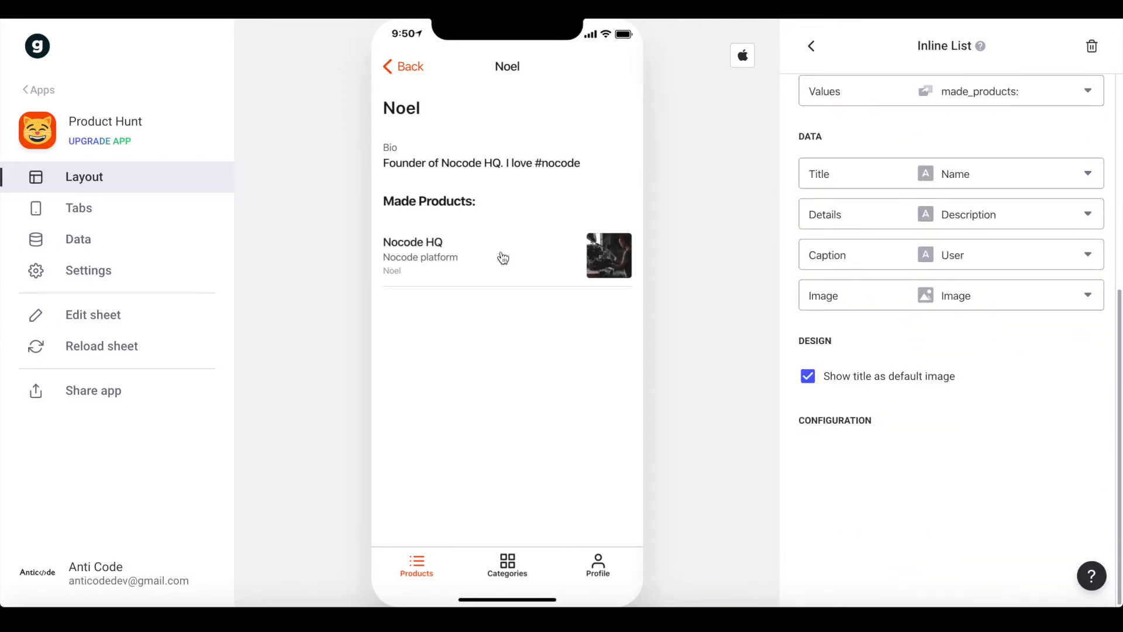
pyautogui.click(812, 47)
pyautogui.click(420, 549)
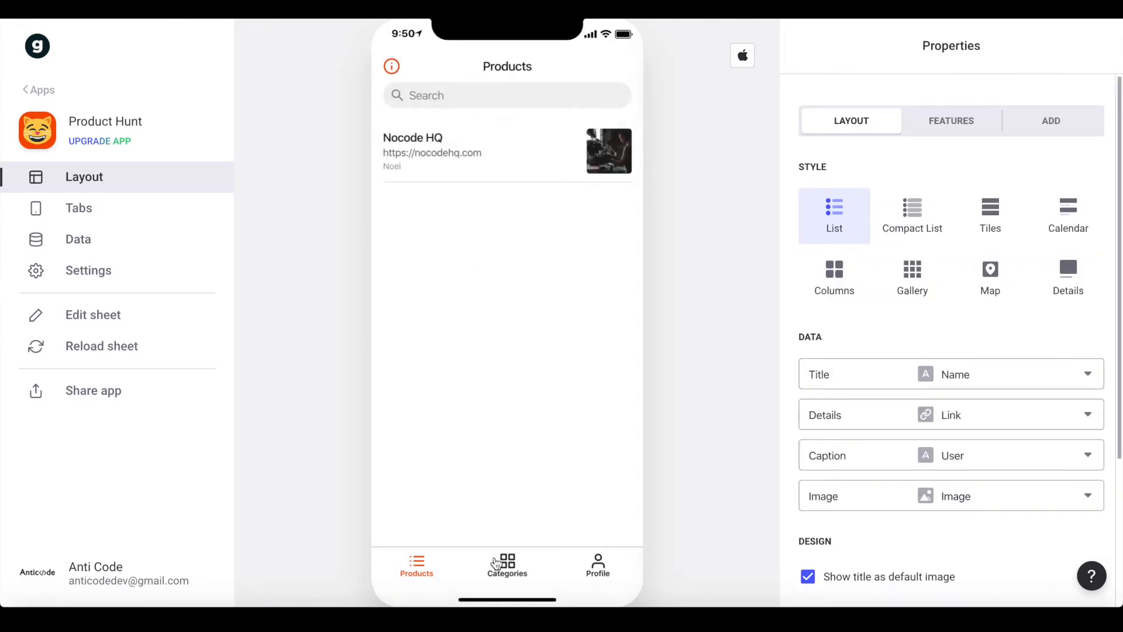
# Step through Categories, Nocode, Nocode HQ, its maker and the Profile screen in the preview
pyautogui.click(506, 565)
pyautogui.click(525, 156)
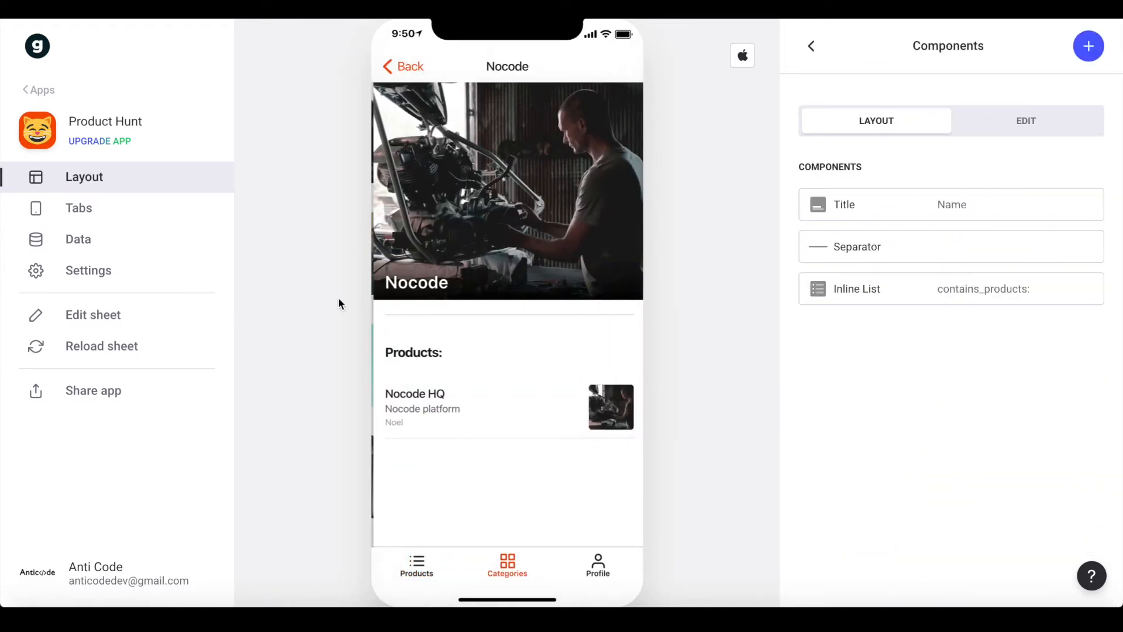
pyautogui.click(503, 401)
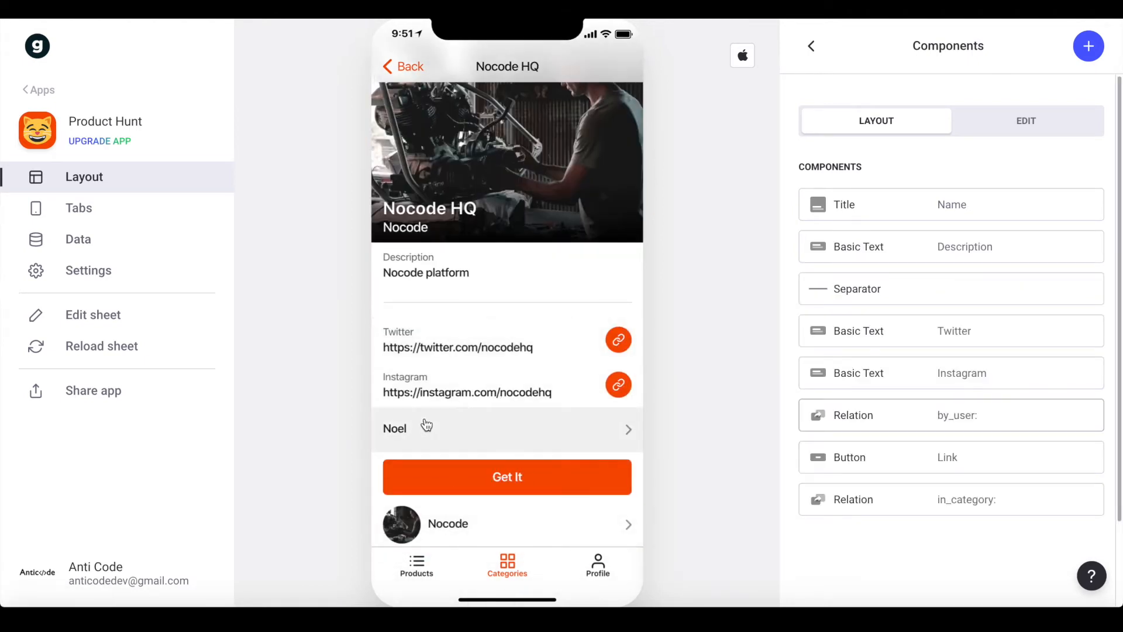
pyautogui.click(449, 426)
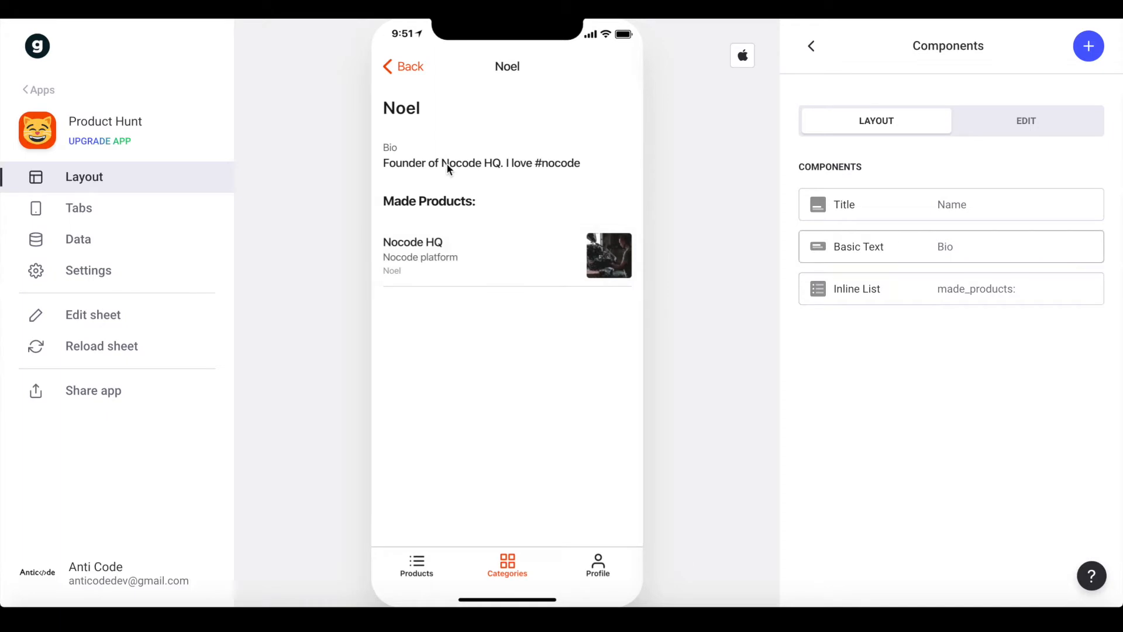
pyautogui.click(607, 577)
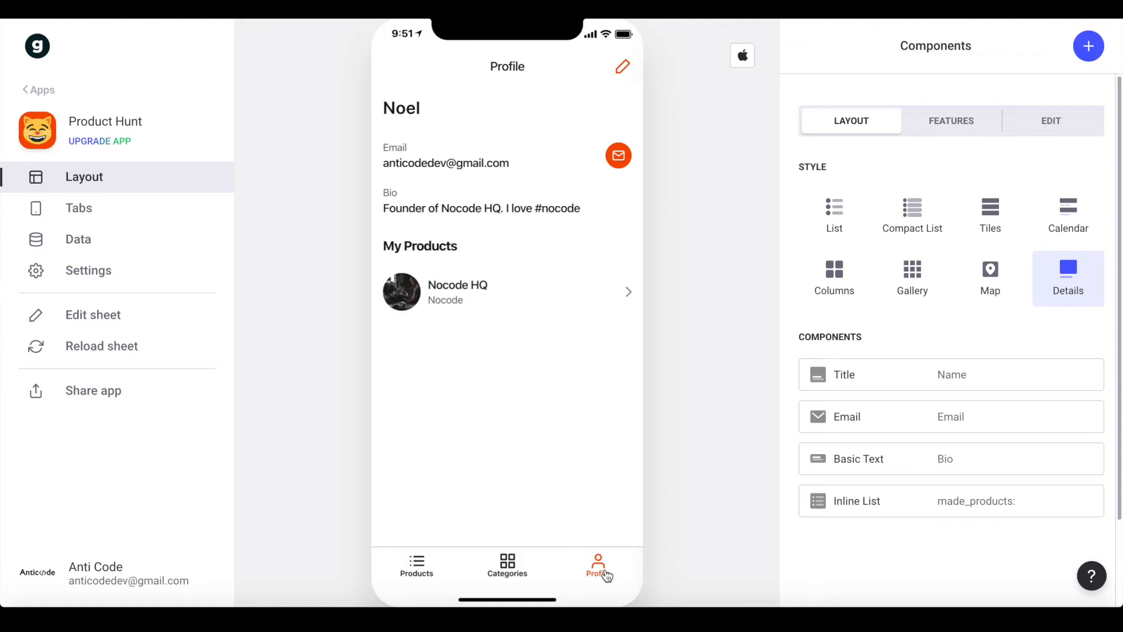
# Back on the Products list, allow users to add items
pyautogui.click(418, 564)
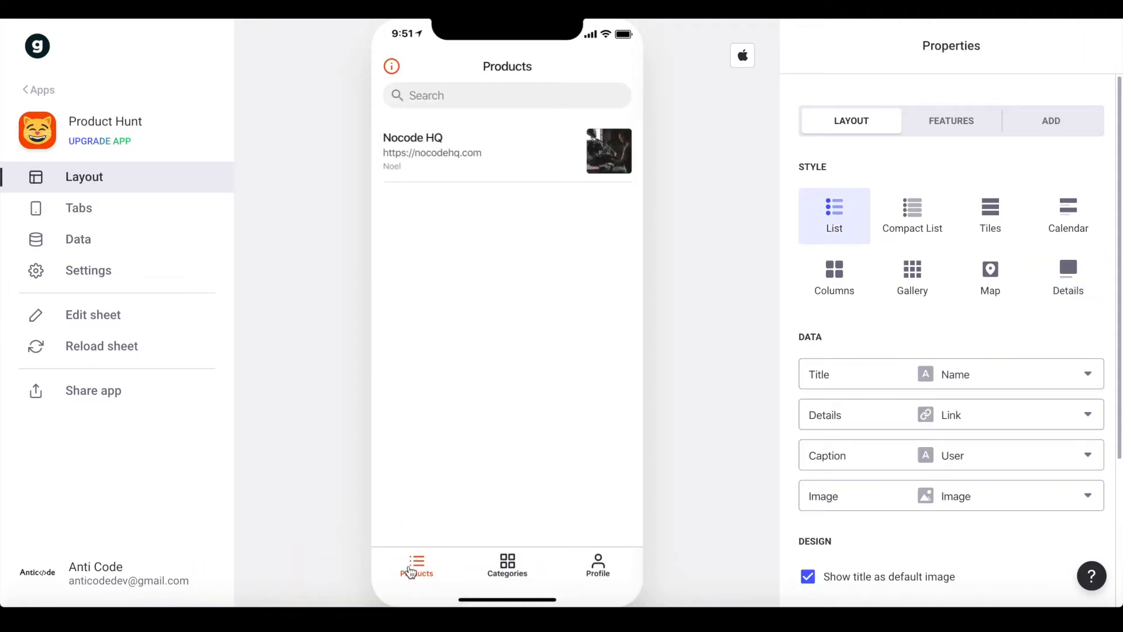
pyautogui.click(1056, 130)
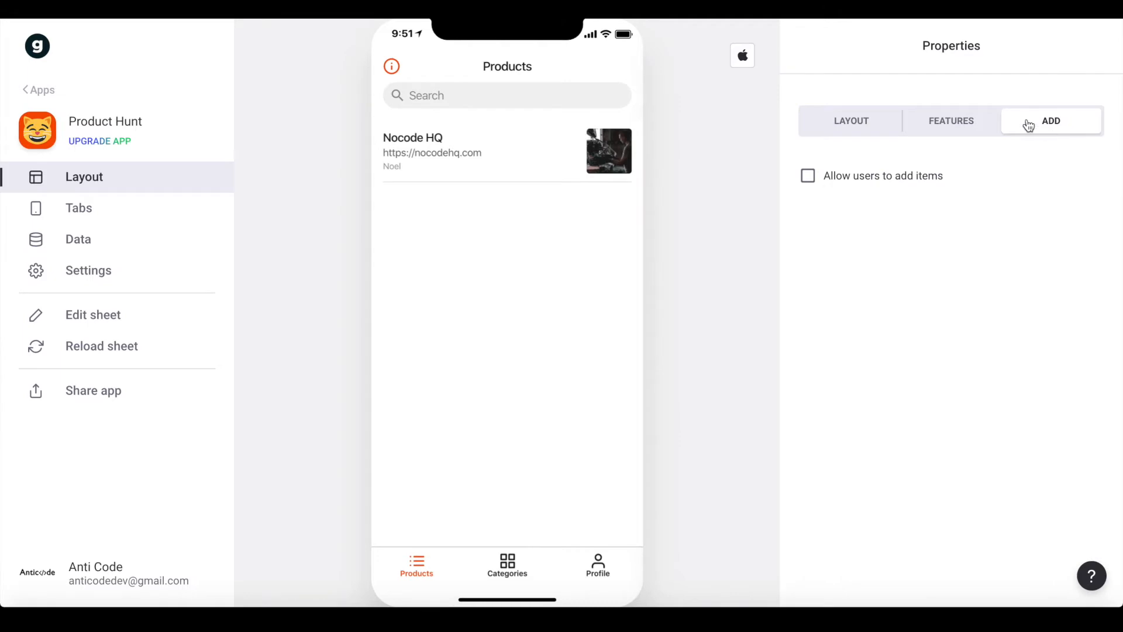
pyautogui.click(839, 181)
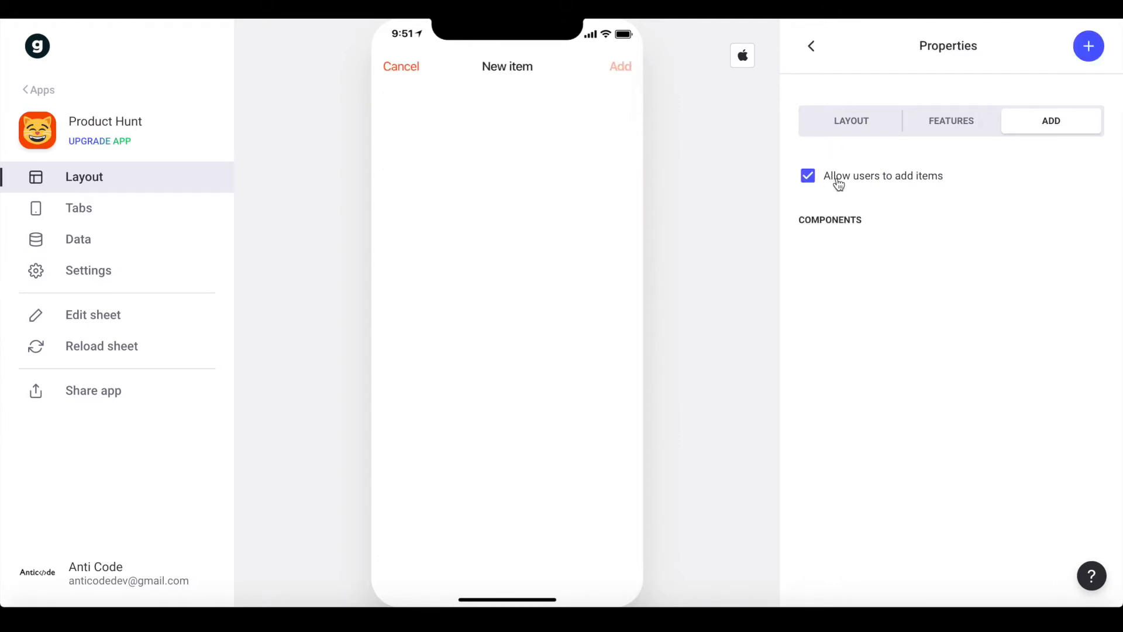
# Open the new item form and add a Product Name text entry tied to the Name column
pyautogui.click(865, 120)
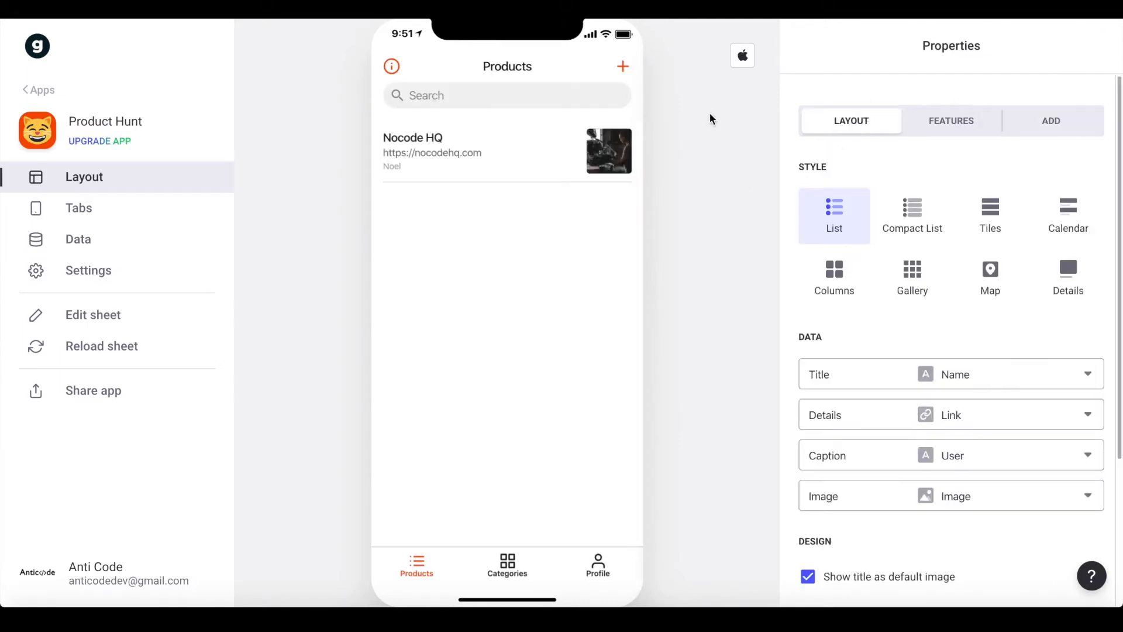
pyautogui.click(624, 69)
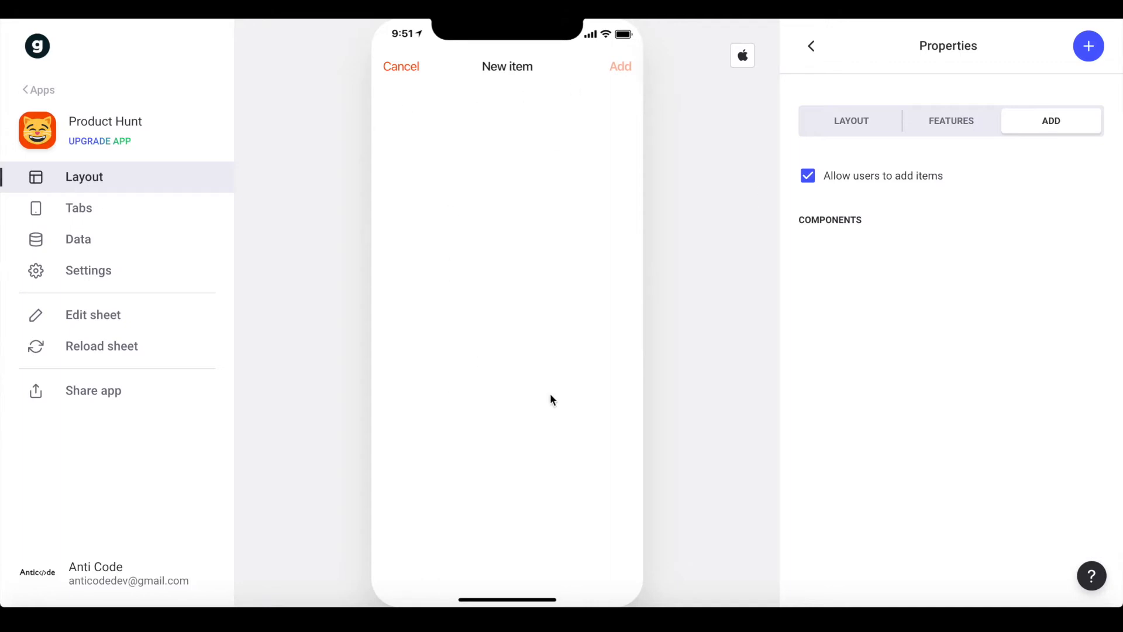
pyautogui.click(1092, 55)
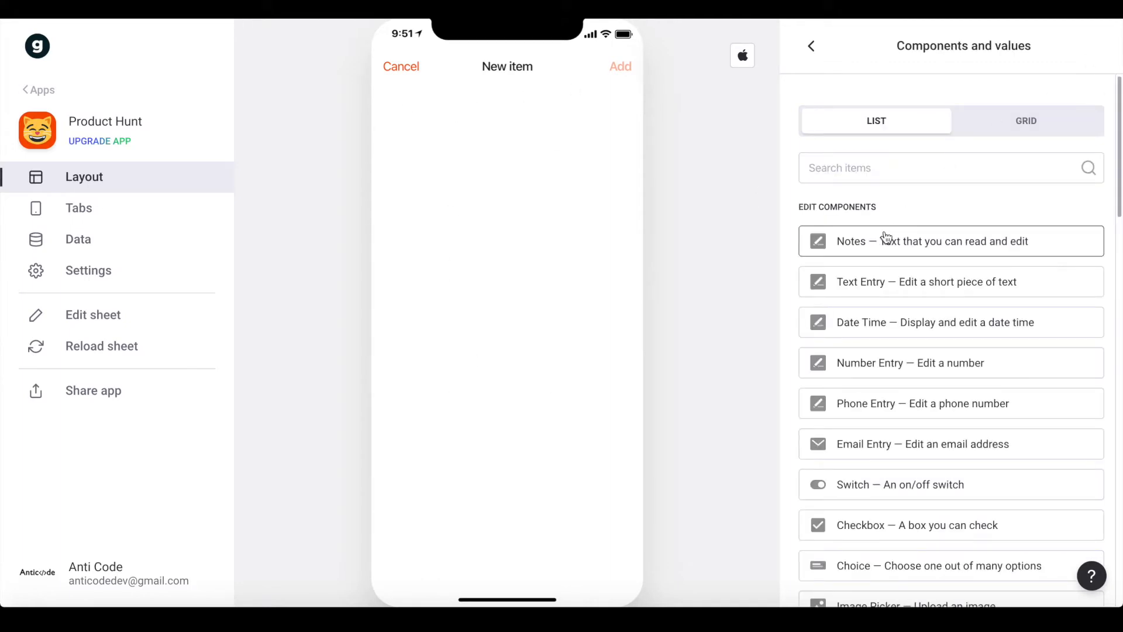
pyautogui.click(853, 285)
pyautogui.doubleClick(862, 341)
pyautogui.write('Product Name')
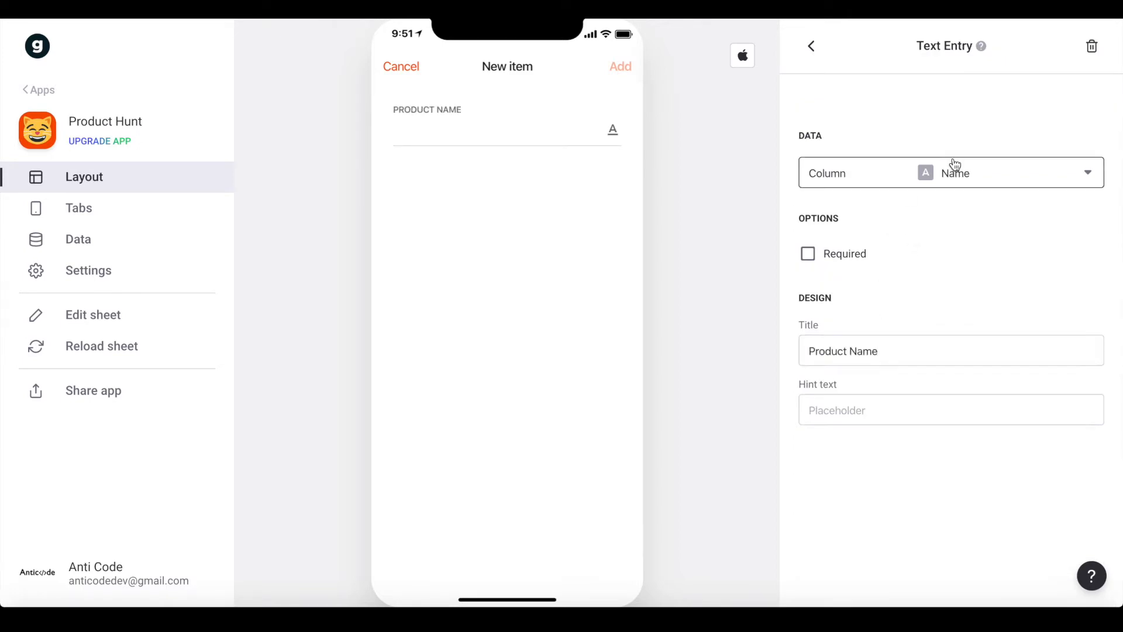
pyautogui.click(953, 170)
pyautogui.click(910, 225)
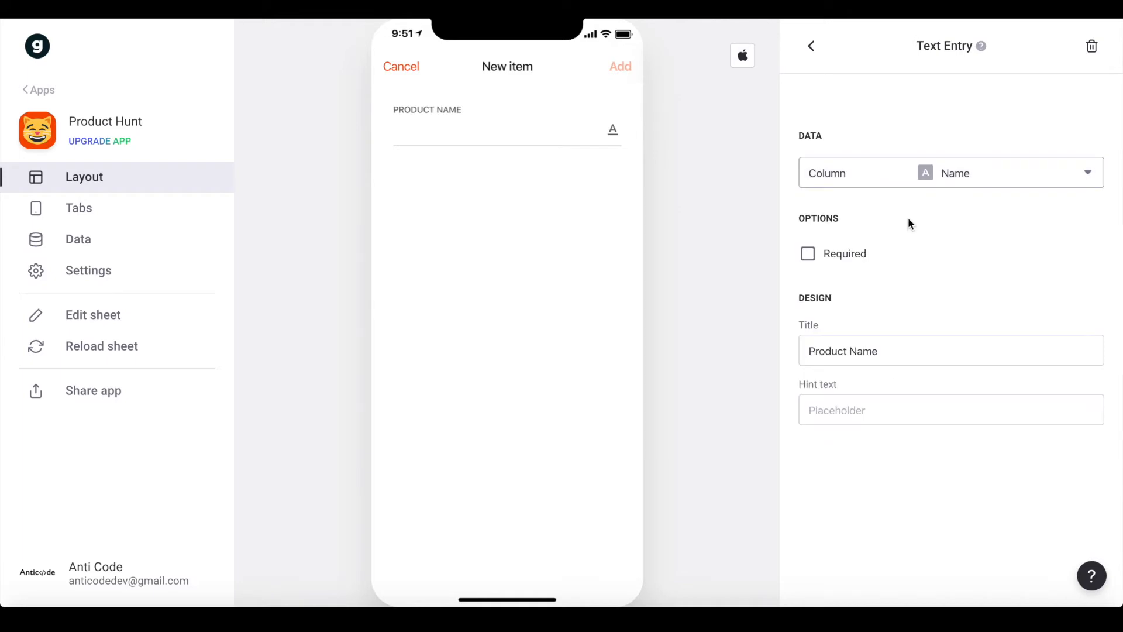
pyautogui.click(815, 52)
# Add a Product Description text entry linked to the Description column
pyautogui.click(1087, 45)
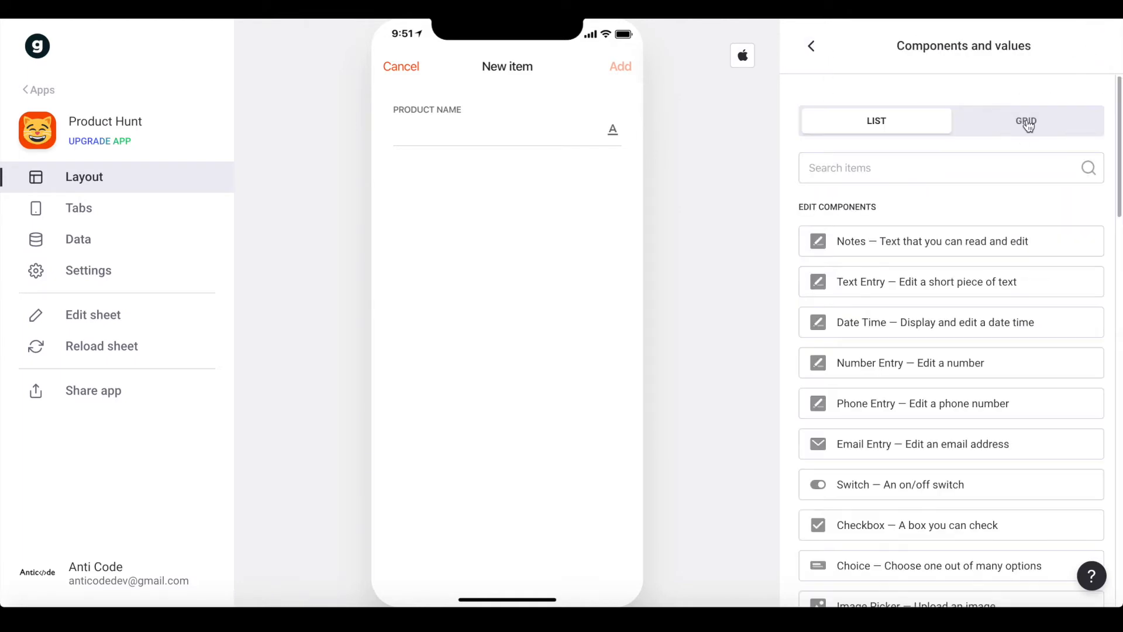
pyautogui.click(892, 291)
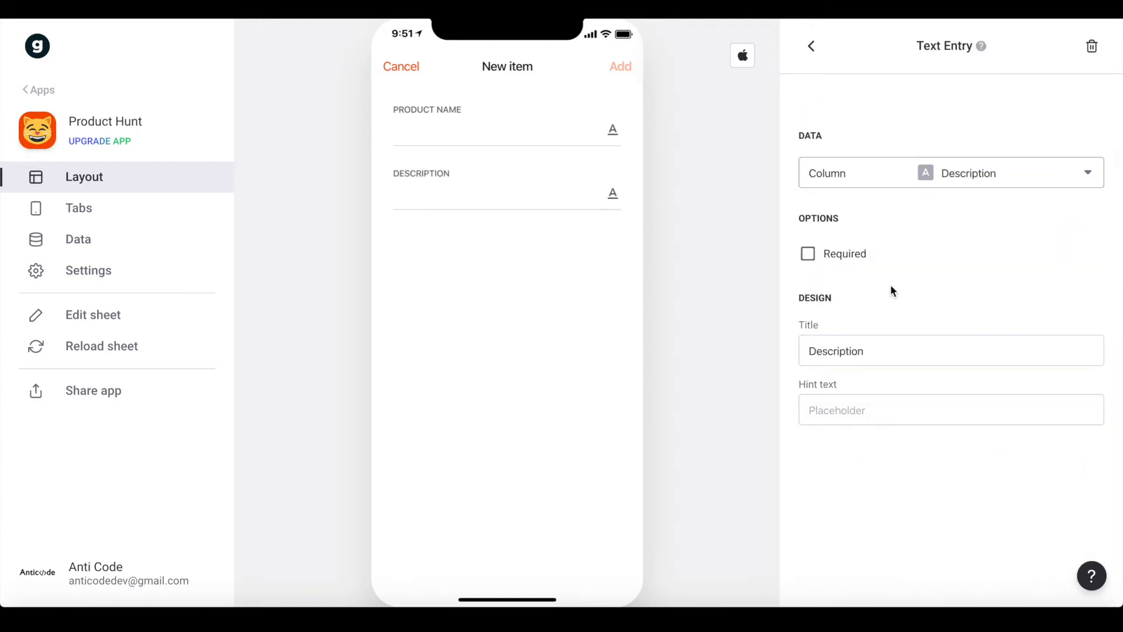
pyautogui.click(849, 349)
pyautogui.doubleClick(849, 348)
pyautogui.write('Produt')
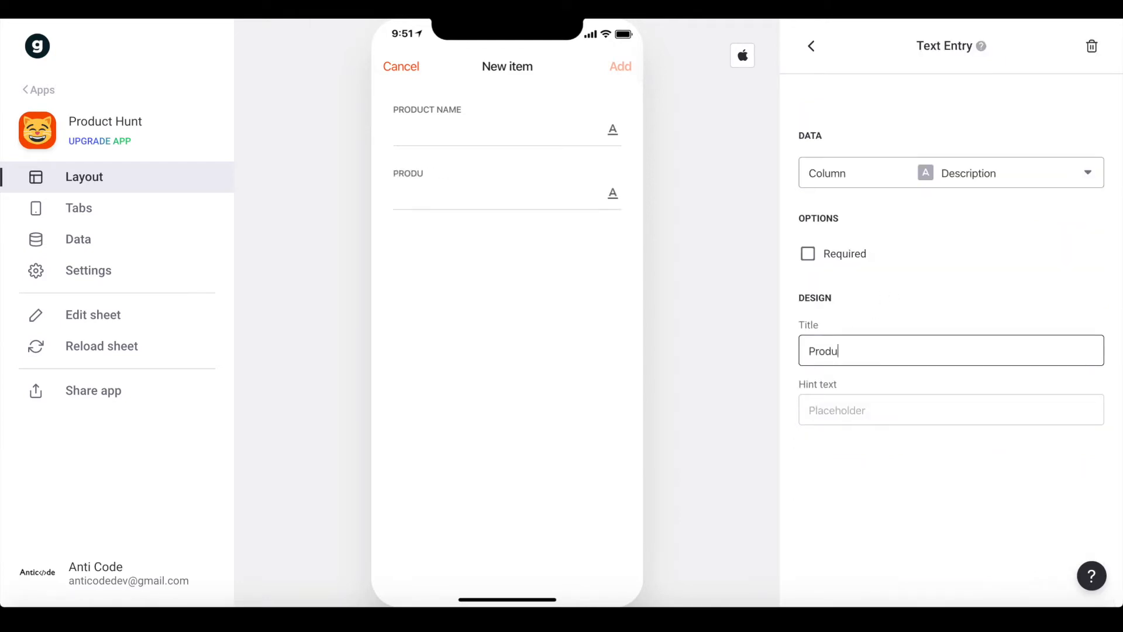
pyautogui.press('BackSpace')
pyautogui.press('BackSpace')
pyautogui.write('ct Decoc')
pyautogui.press('BackSpace')
pyautogui.press('BackSpace')
pyautogui.write('sription')
pyautogui.click(983, 178)
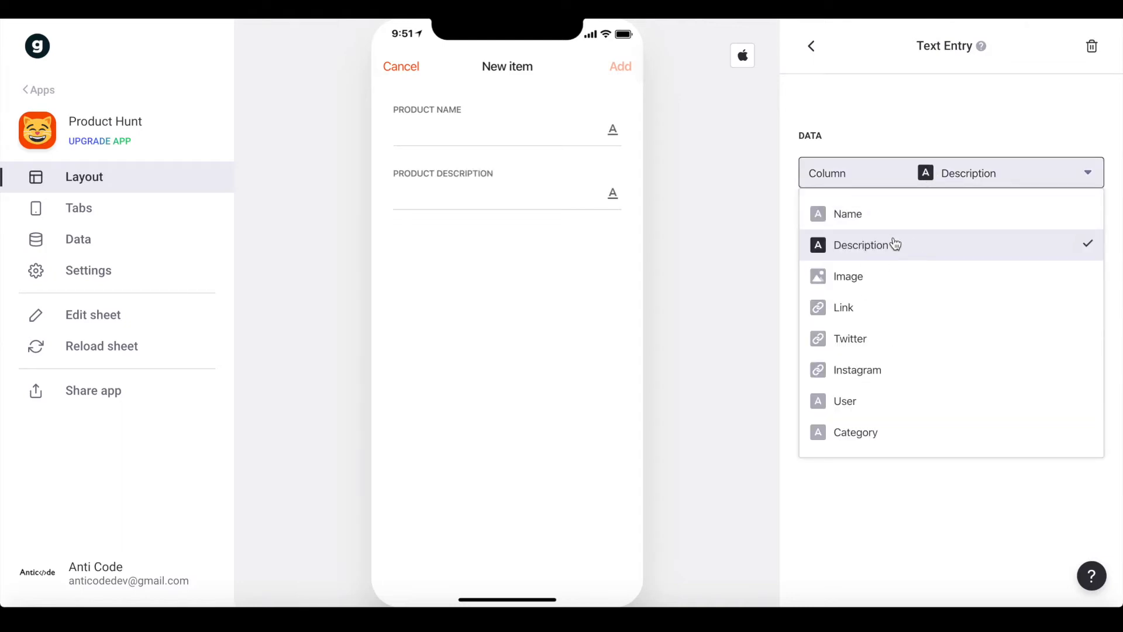
pyautogui.click(896, 244)
pyautogui.click(811, 46)
# Add a Product Link text entry linked to the Link column, plus an Image upload field
pyautogui.click(1080, 45)
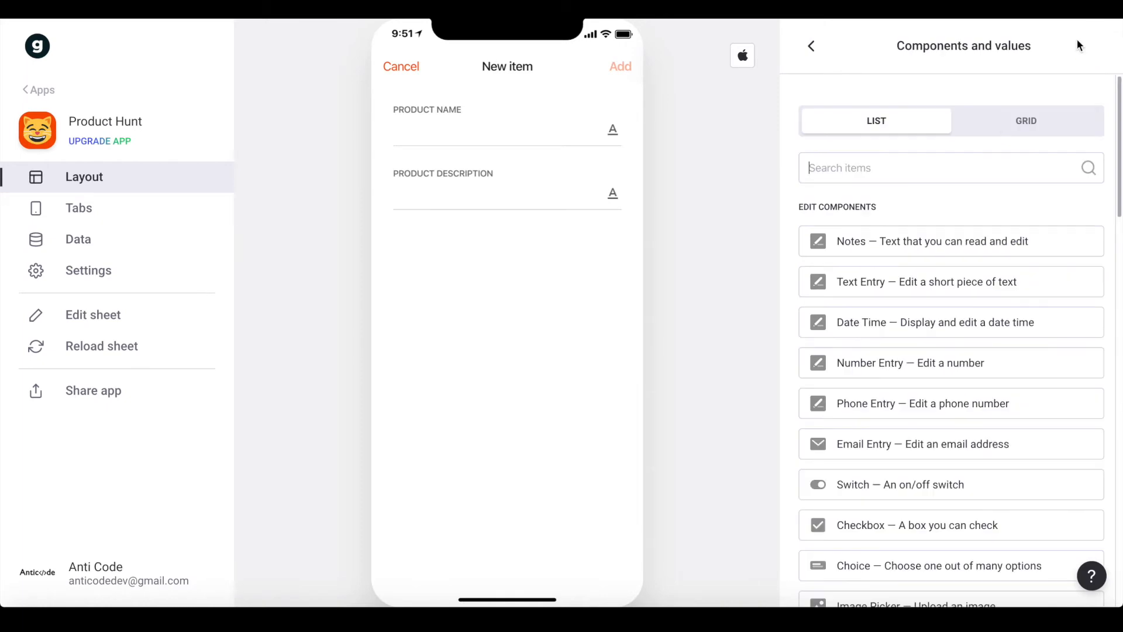
pyautogui.click(890, 283)
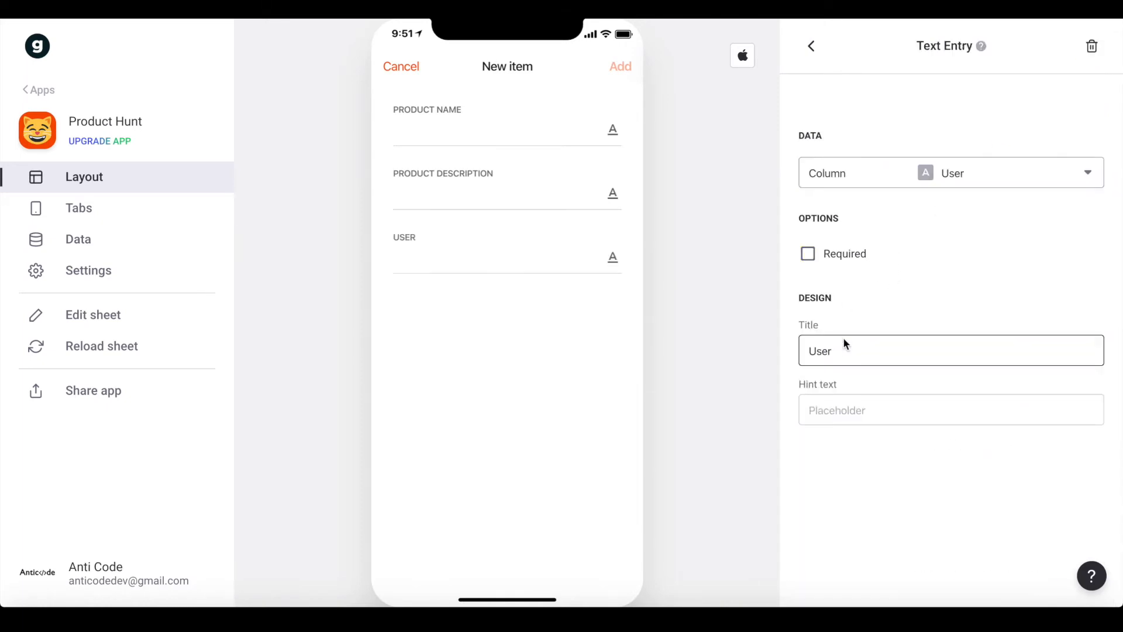
pyautogui.doubleClick(845, 358)
pyautogui.write('Por')
pyautogui.press('BackSpace')
pyautogui.press('BackSpace')
pyautogui.write('roduct Link')
pyautogui.click(939, 175)
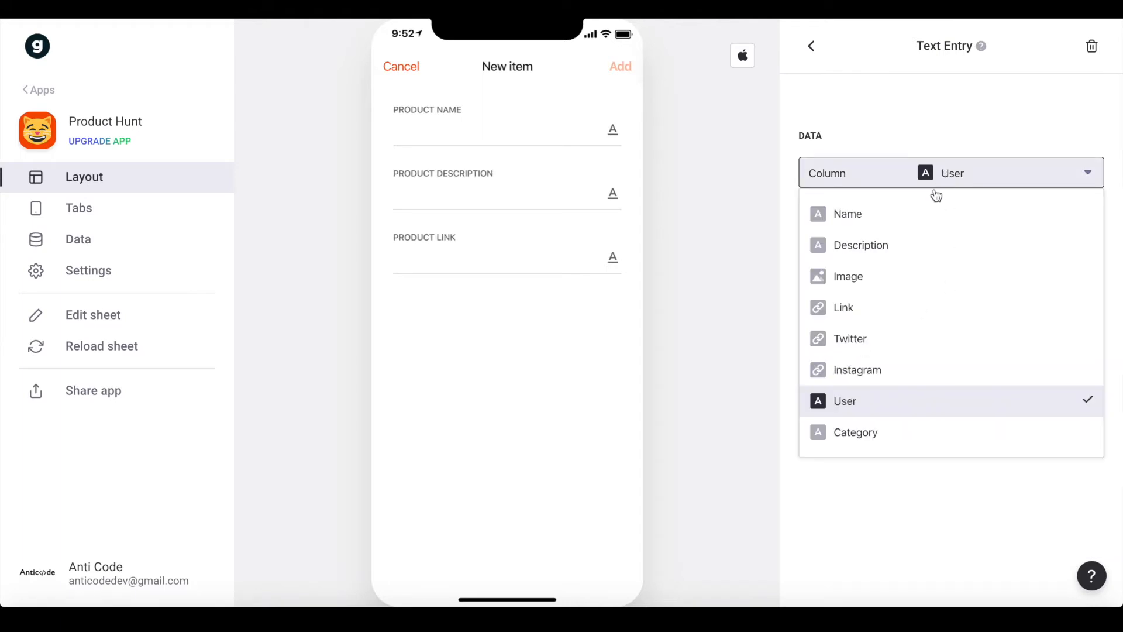
pyautogui.click(878, 308)
pyautogui.click(811, 46)
pyautogui.click(1090, 45)
pyautogui.write('image')
pyautogui.click(971, 240)
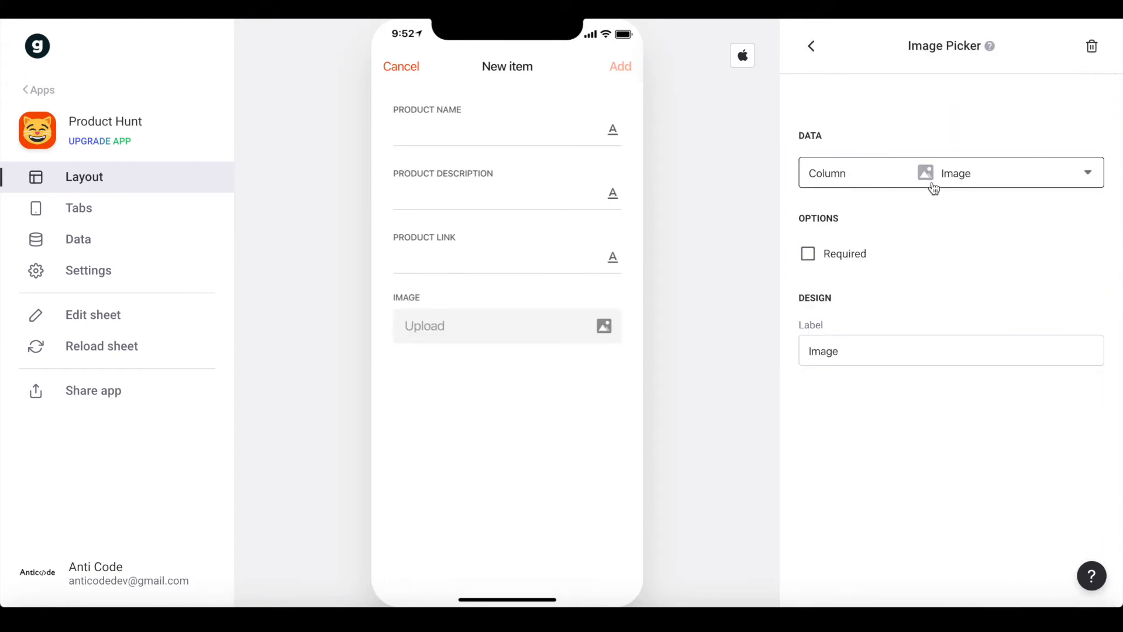
# Add an Instagram Link text entry that saves to the Instagram column
pyautogui.click(812, 46)
pyautogui.click(1093, 48)
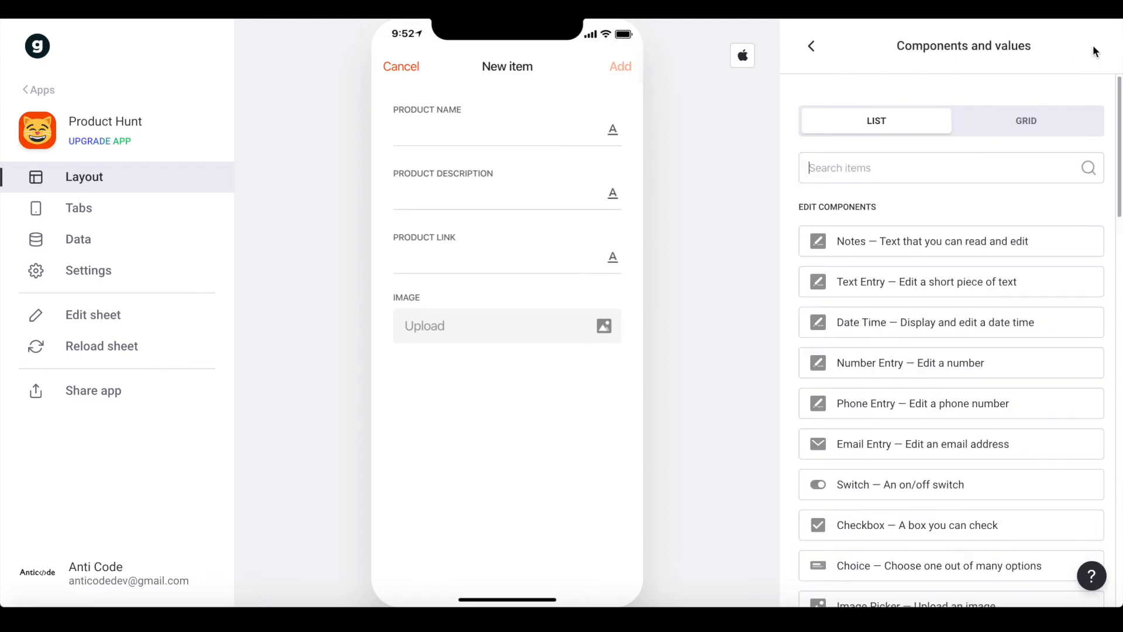
pyautogui.write('ina')
pyautogui.press('BackSpace')
pyautogui.press('BackSpace')
pyautogui.press('BackSpace')
pyautogui.write('ba')
pyautogui.press('BackSpace')
pyautogui.press('BackSpace')
pyautogui.write('te')
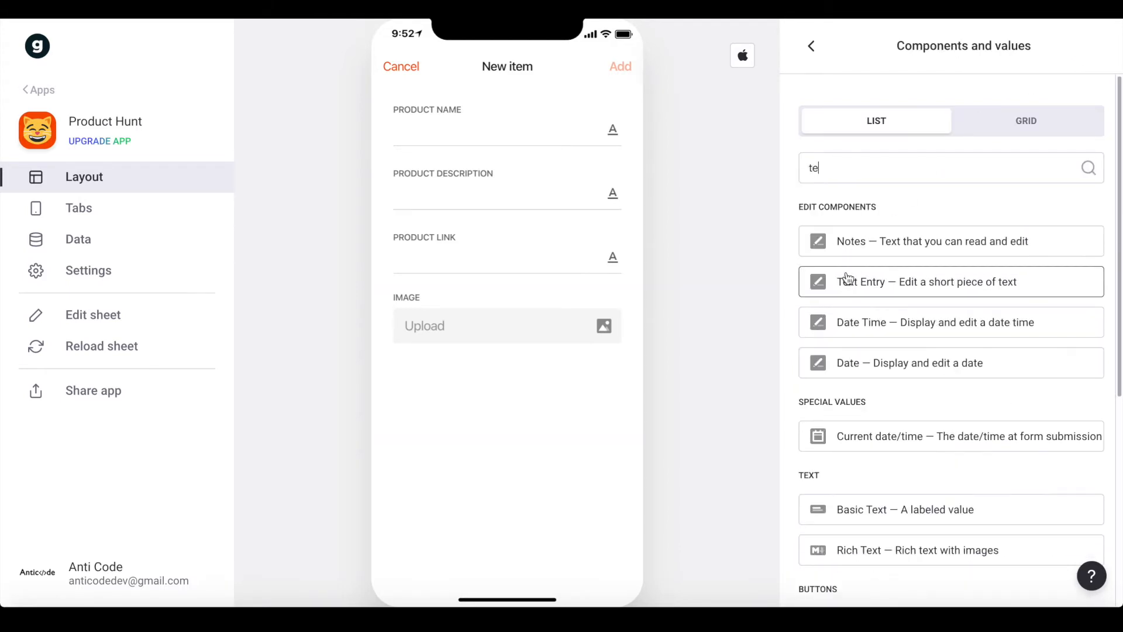
pyautogui.click(854, 273)
pyautogui.click(857, 340)
pyautogui.doubleClick(846, 351)
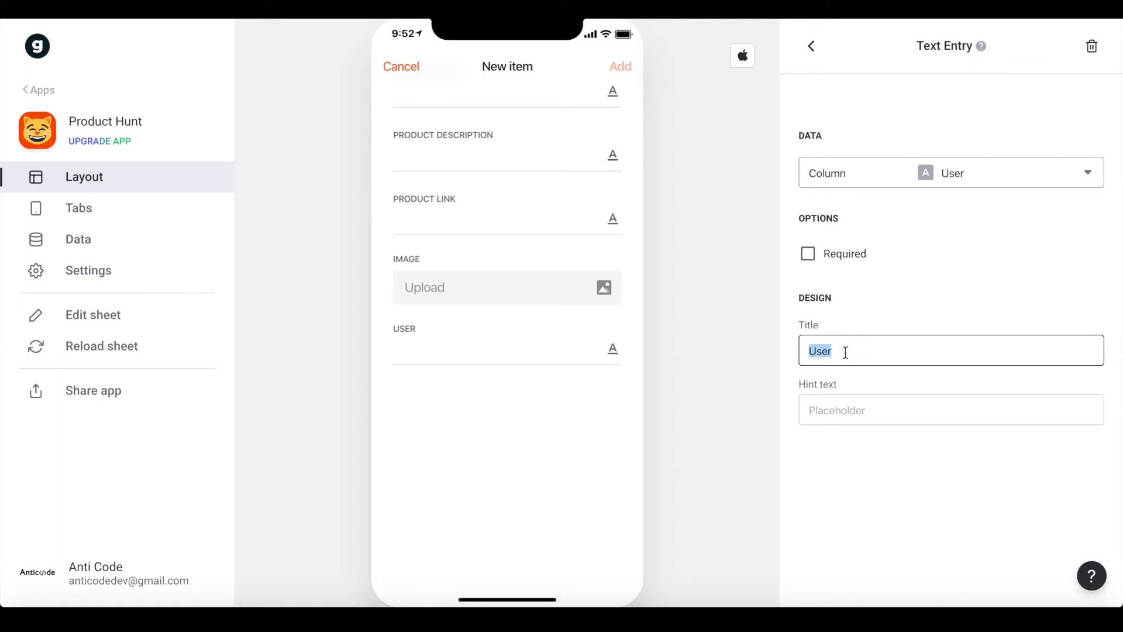
pyautogui.write('Instagram Link')
pyautogui.click(935, 175)
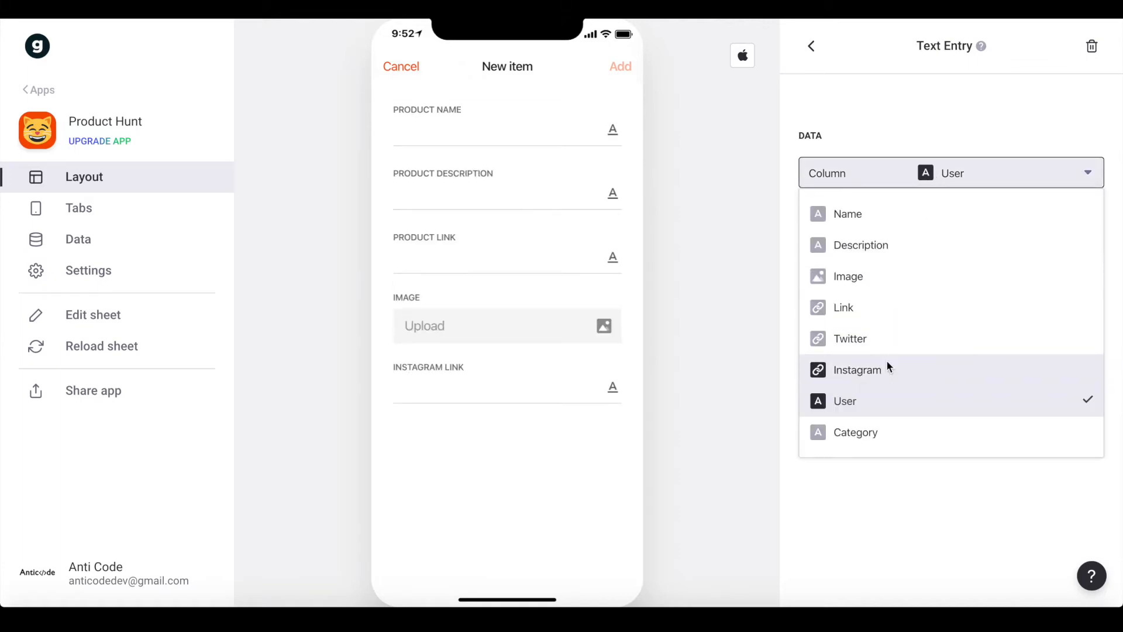
pyautogui.click(889, 369)
pyautogui.click(812, 46)
# Add a Twitter Link text entry that saves to the Twitter column
pyautogui.click(1088, 47)
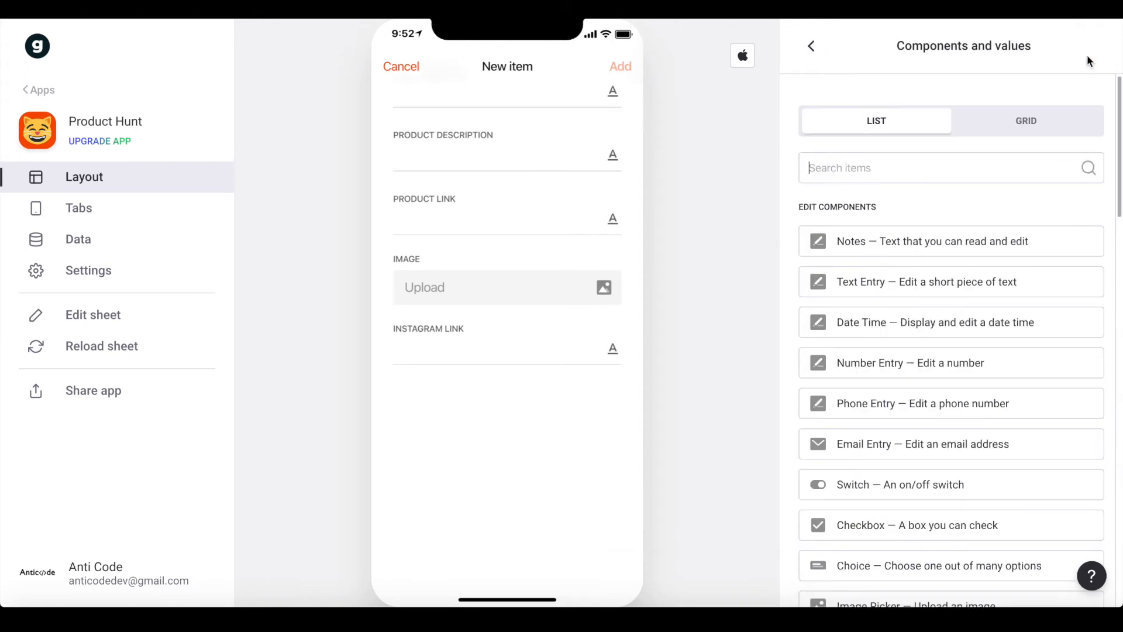
pyautogui.write('T')
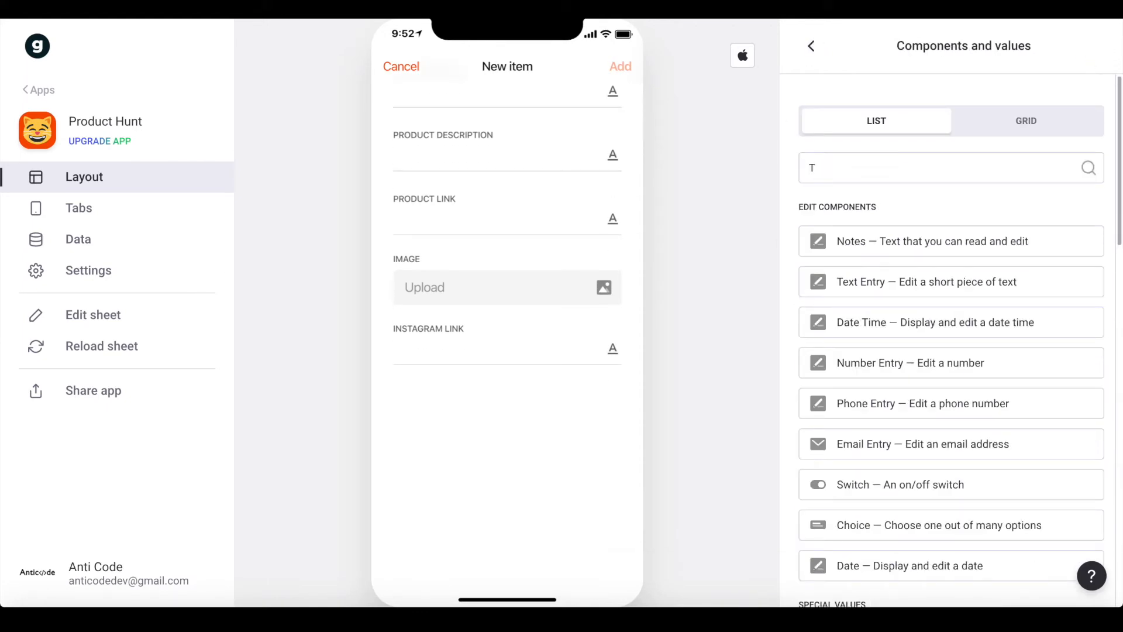
pyautogui.press('BackSpace')
pyautogui.click(940, 281)
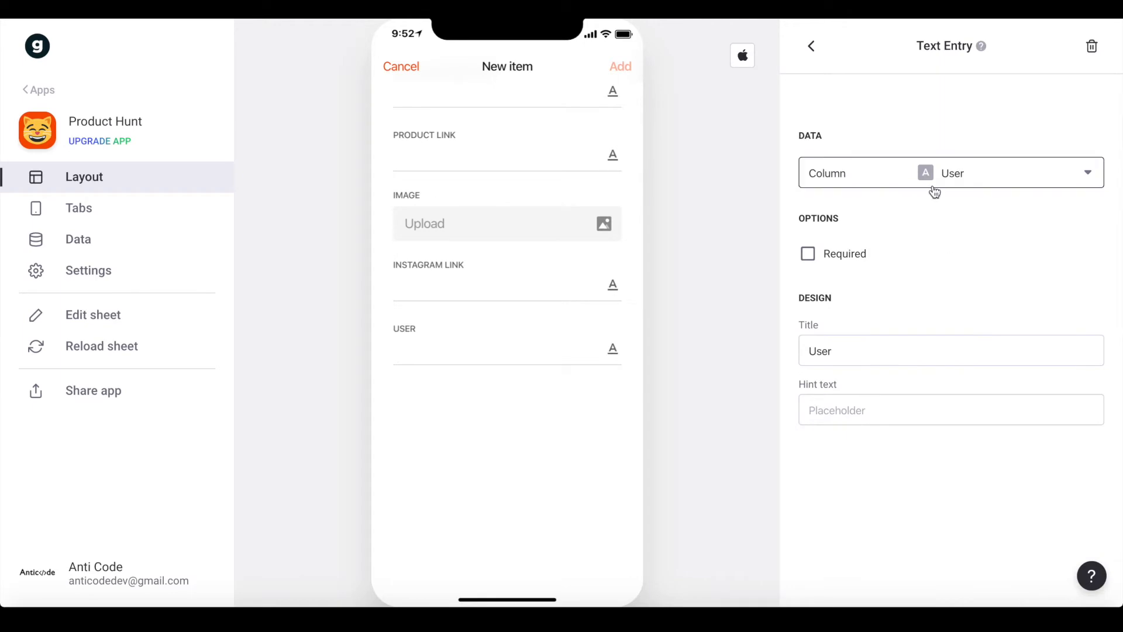
pyautogui.doubleClick(871, 348)
pyautogui.write('Twitter Link')
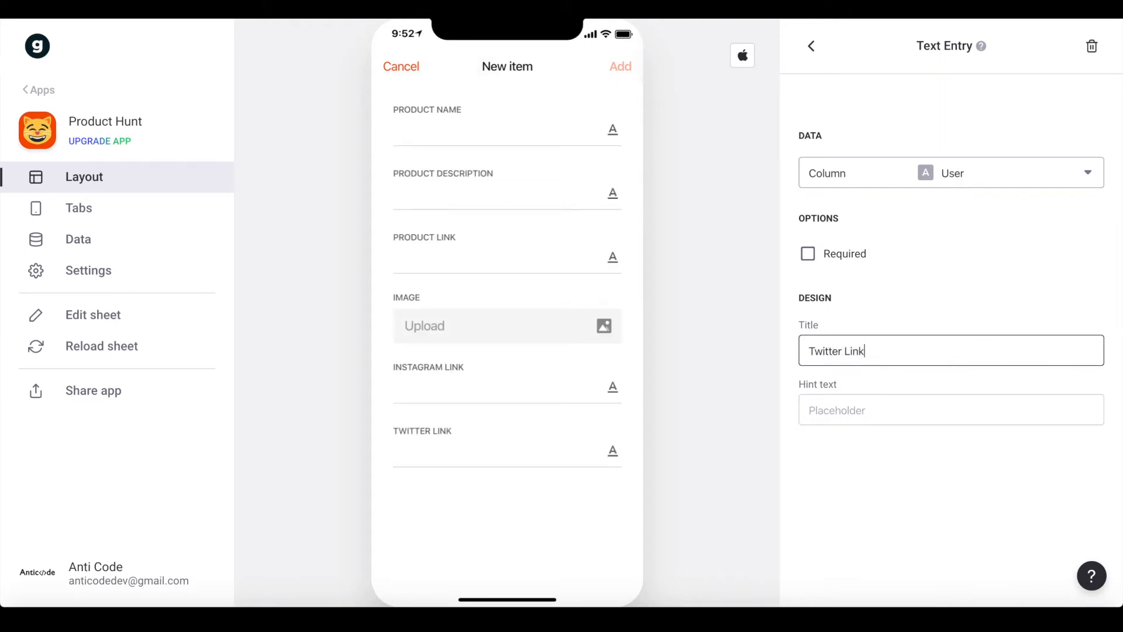
pyautogui.click(931, 169)
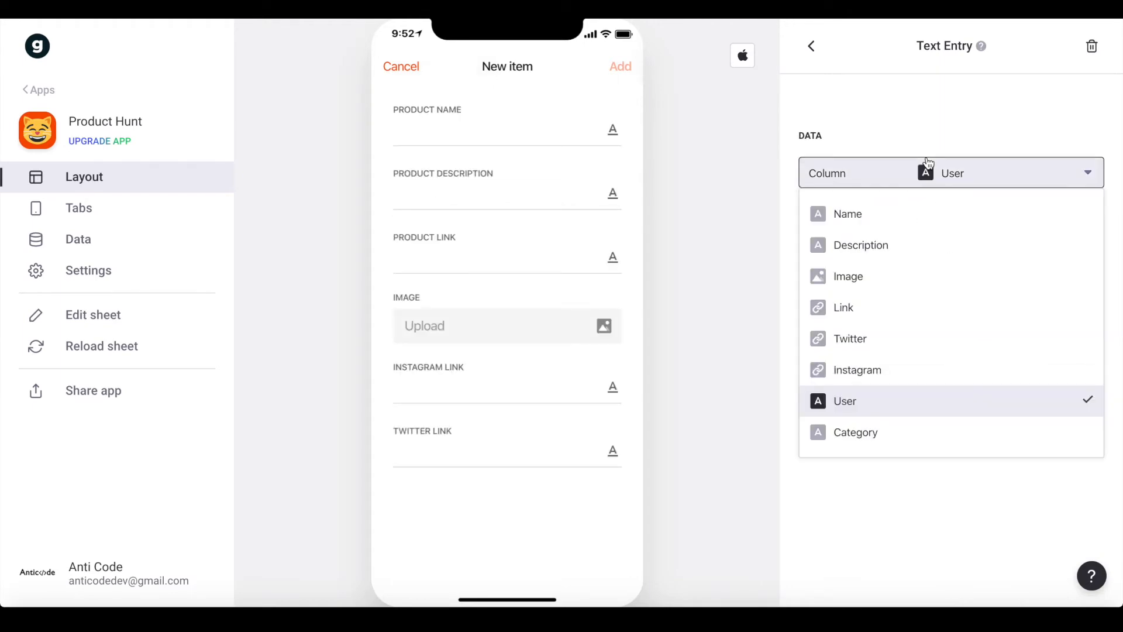
pyautogui.click(886, 342)
pyautogui.click(811, 46)
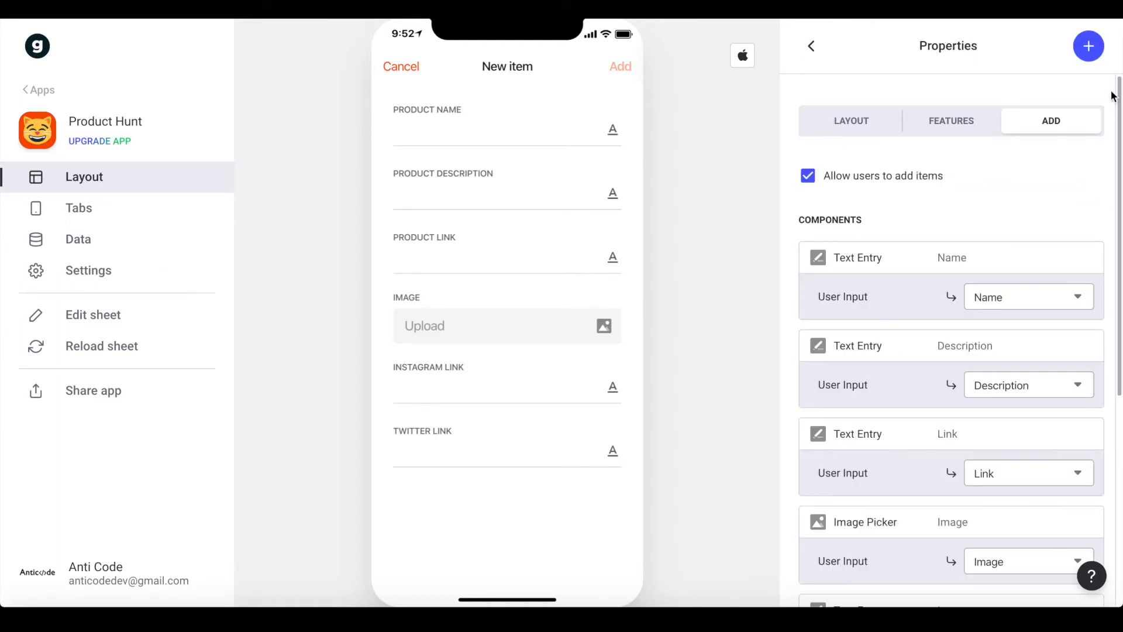
# Add a required Choice field saving to Category, with options from the Category sheet's Name column
pyautogui.click(1084, 46)
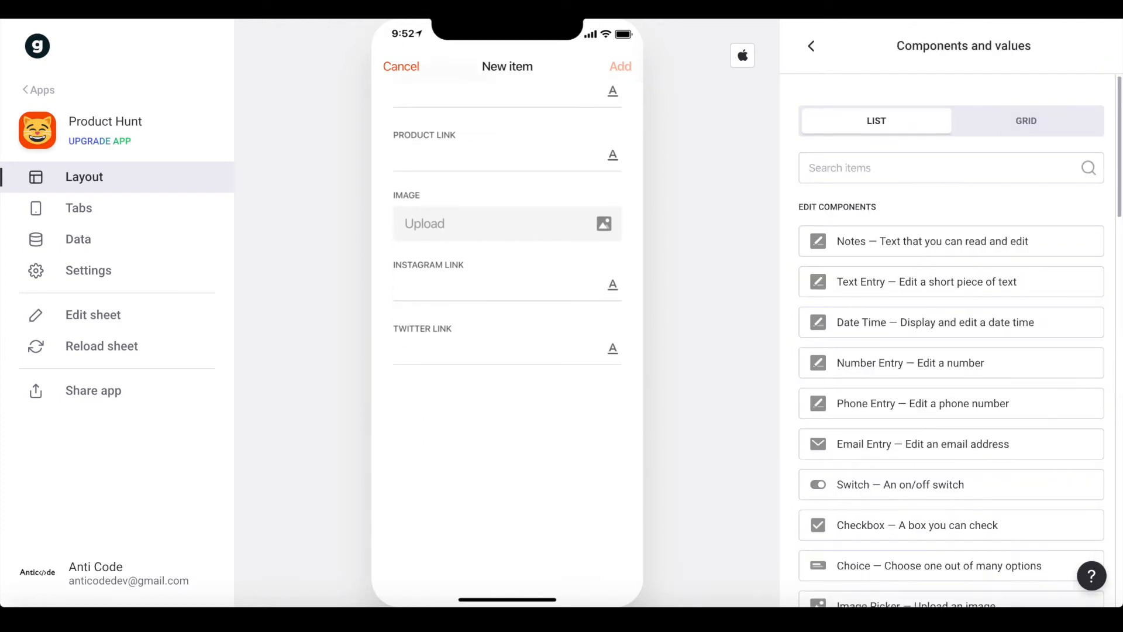
pyautogui.write('cho')
pyautogui.click(888, 240)
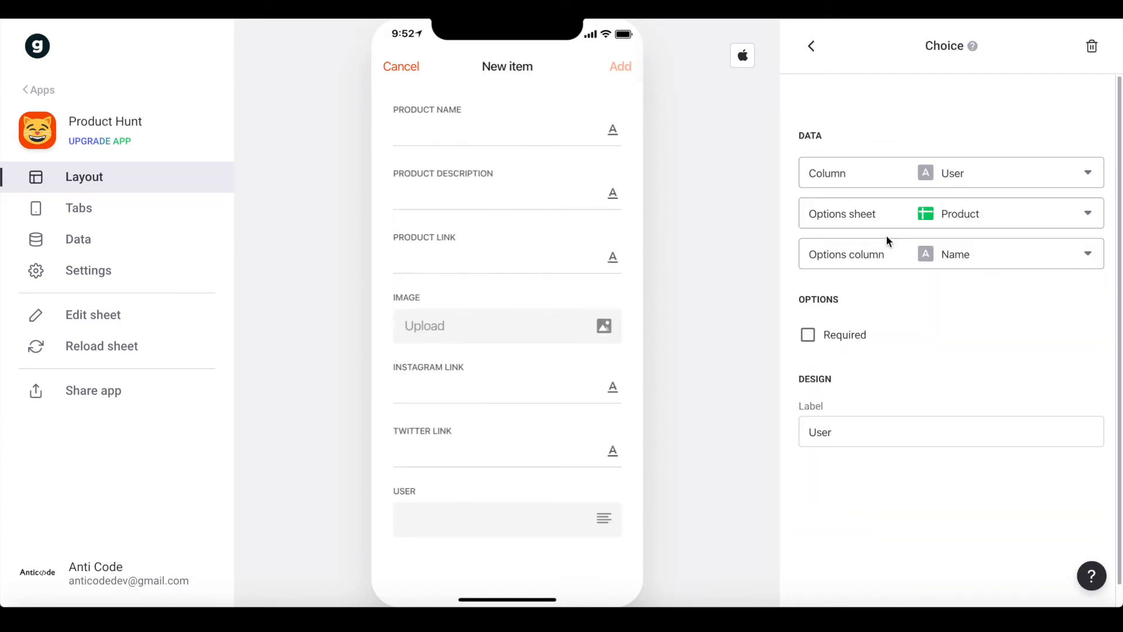
pyautogui.click(990, 151)
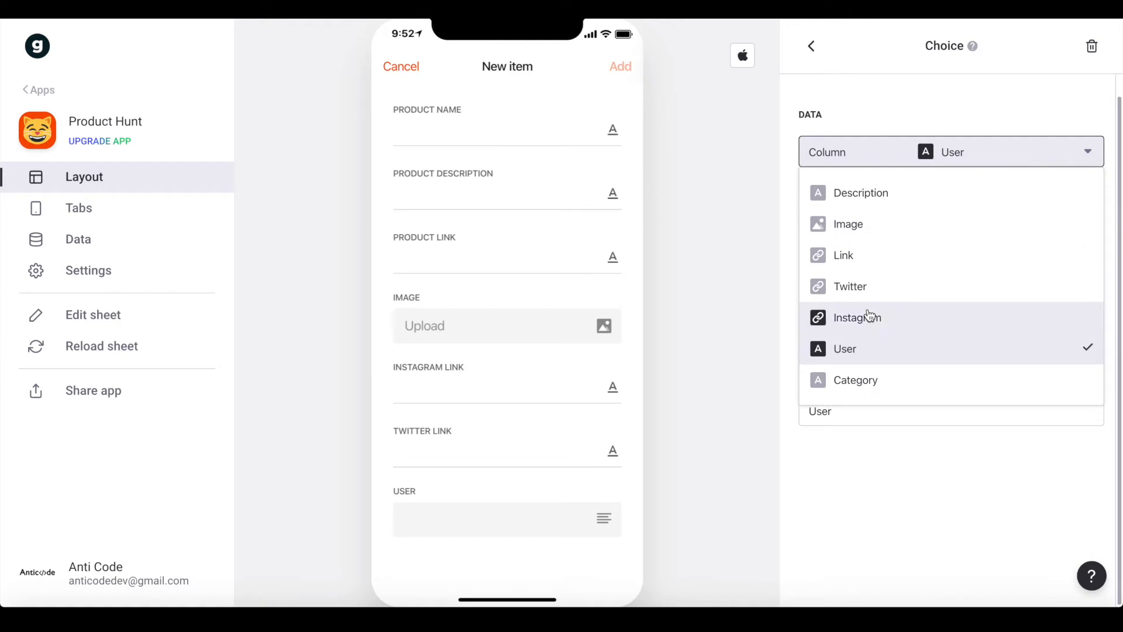
pyautogui.click(875, 388)
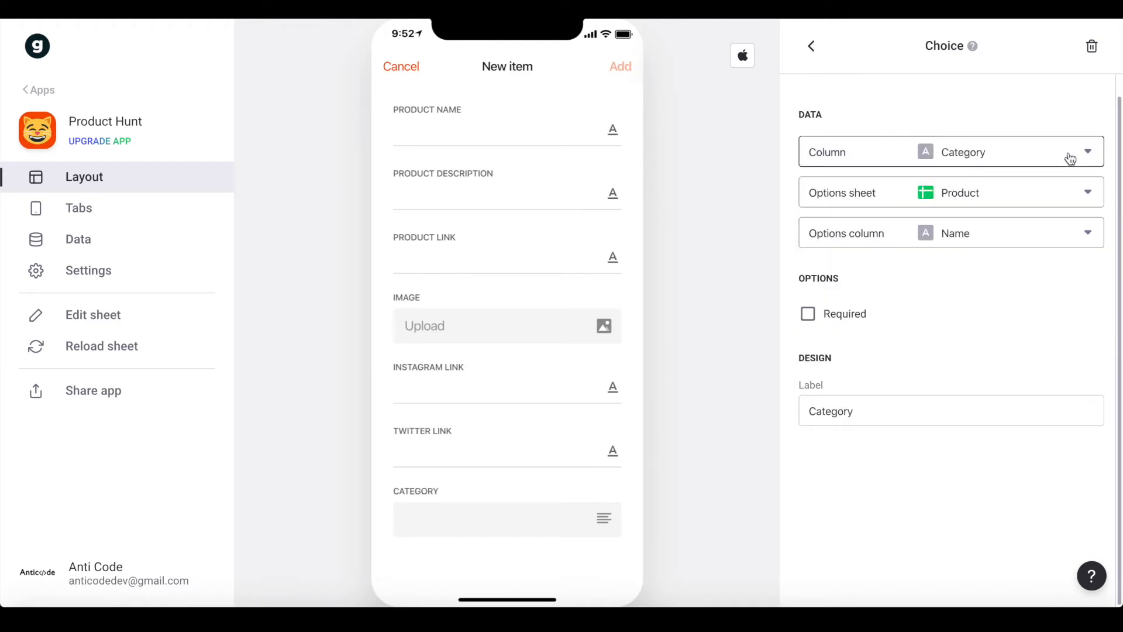
pyautogui.click(958, 202)
pyautogui.click(856, 296)
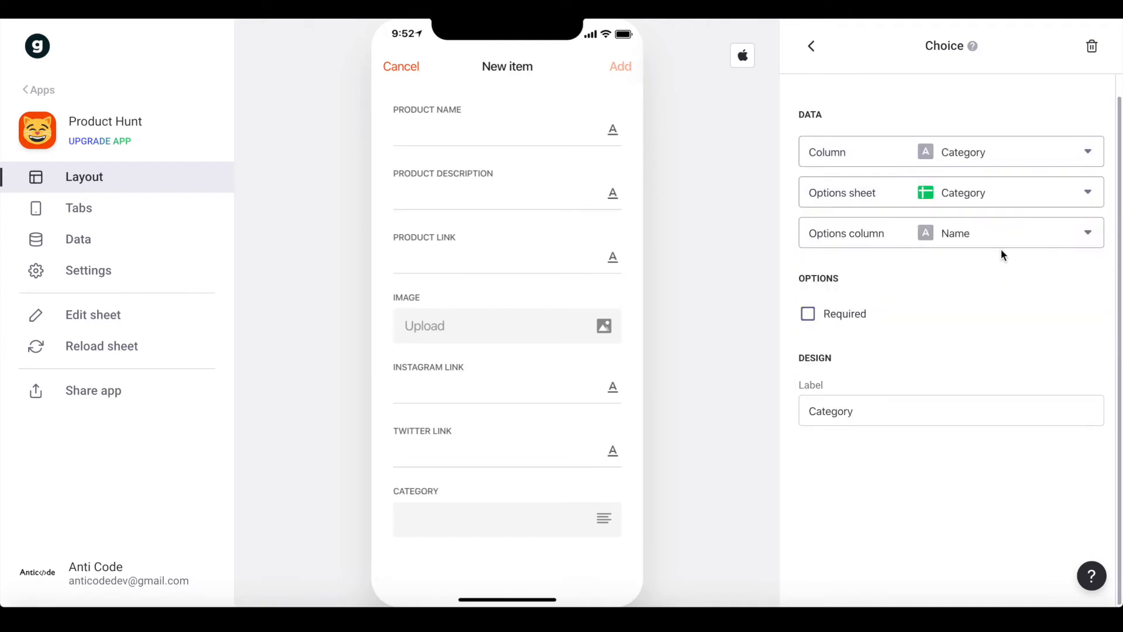
pyautogui.click(994, 241)
pyautogui.click(838, 282)
pyautogui.click(811, 318)
# Test the category picker in the preview by choosing Nocode
pyautogui.click(443, 531)
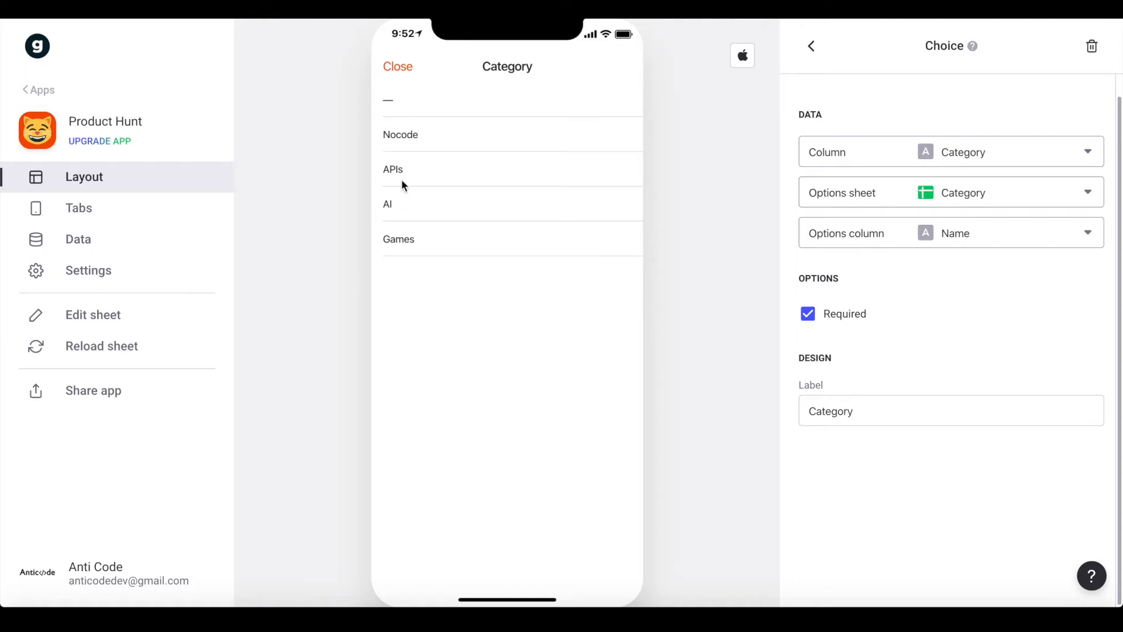
pyautogui.click(491, 151)
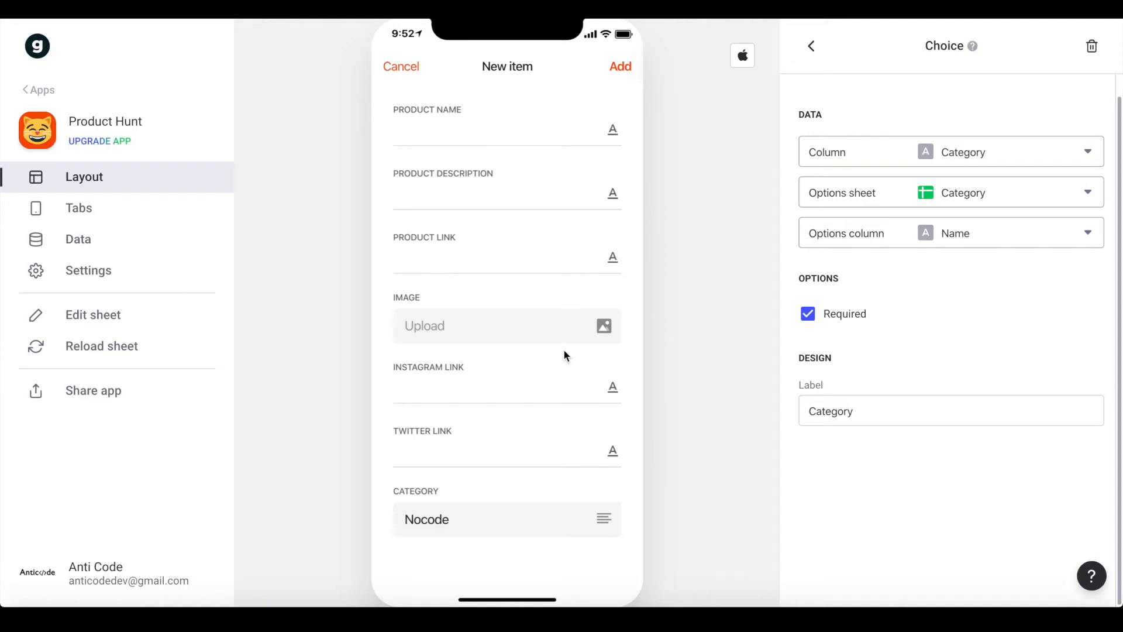
pyautogui.click(811, 46)
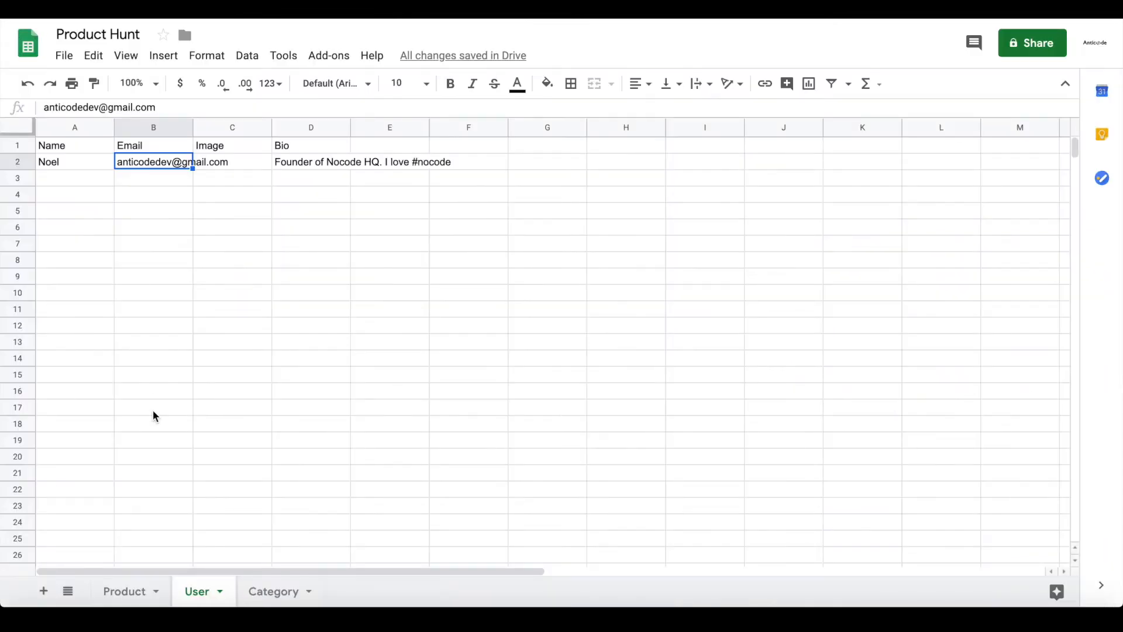
# Rename the Product sheet's G1 header to Useremail and enter the maker's e-mail in G2
pyautogui.click(102, 592)
pyautogui.click(677, 157)
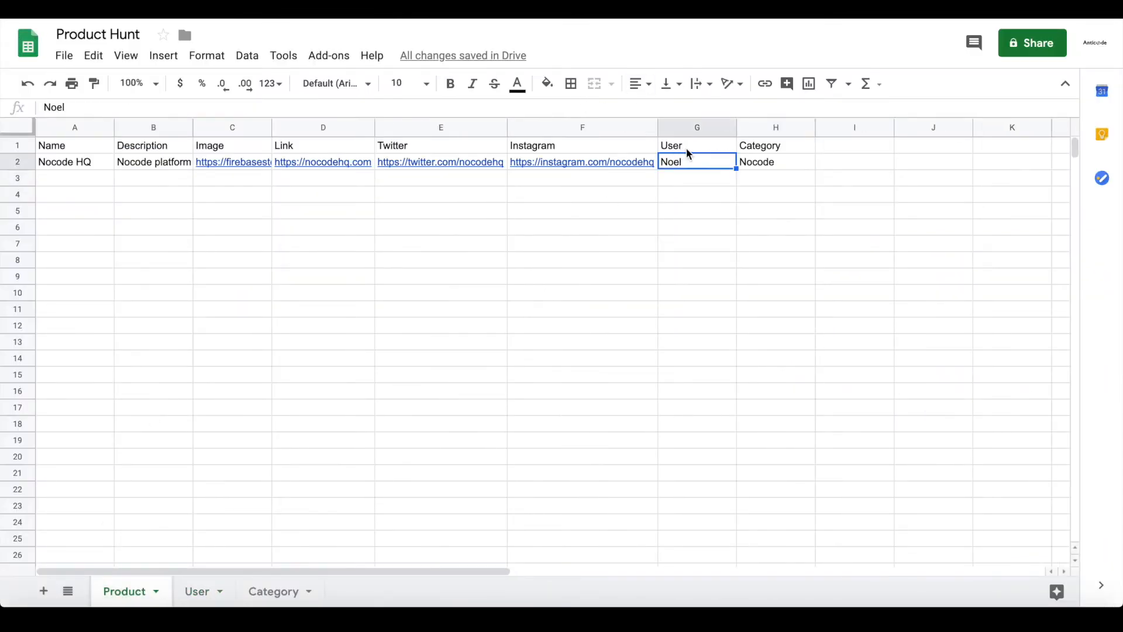
pyautogui.doubleClick(686, 149)
pyautogui.write('email')
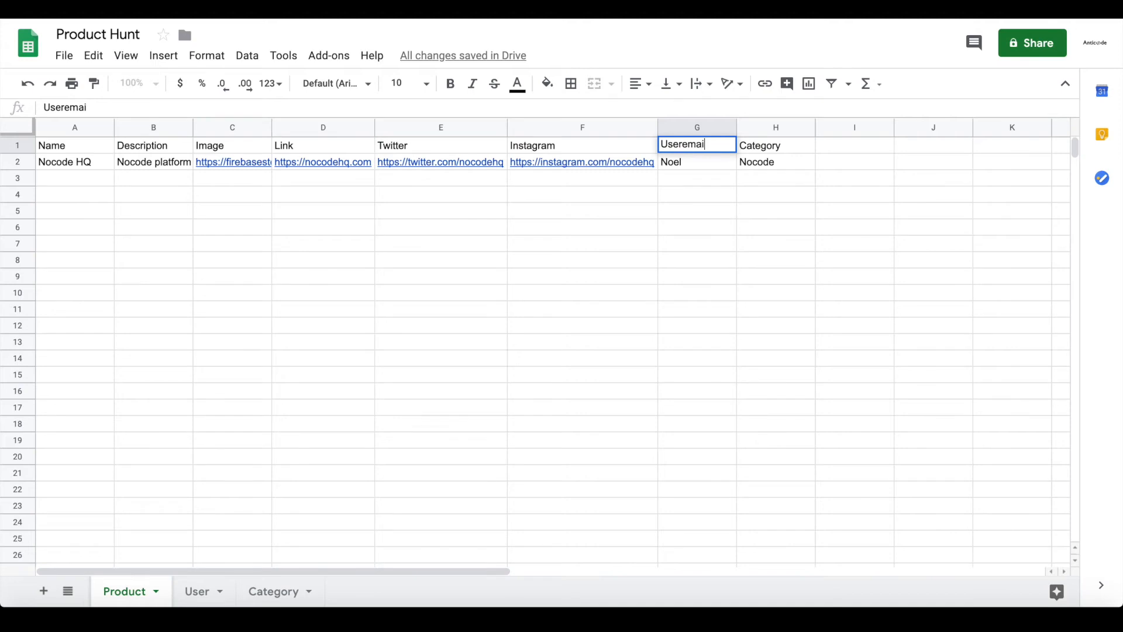
pyautogui.press('Return')
pyautogui.press('super+a')
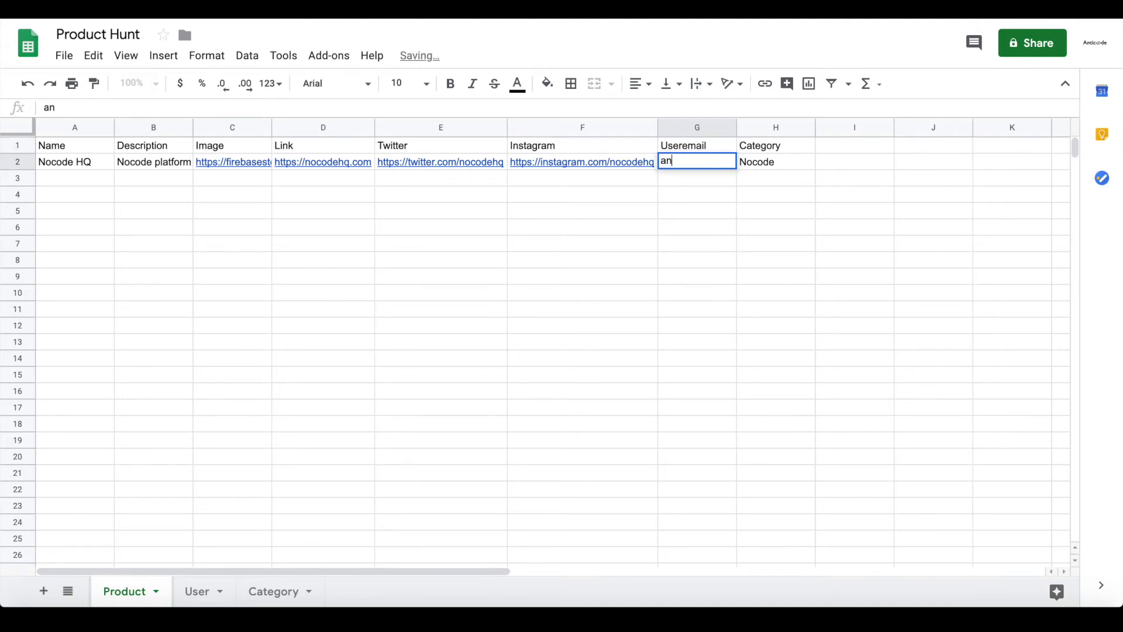
pyautogui.press('Return')
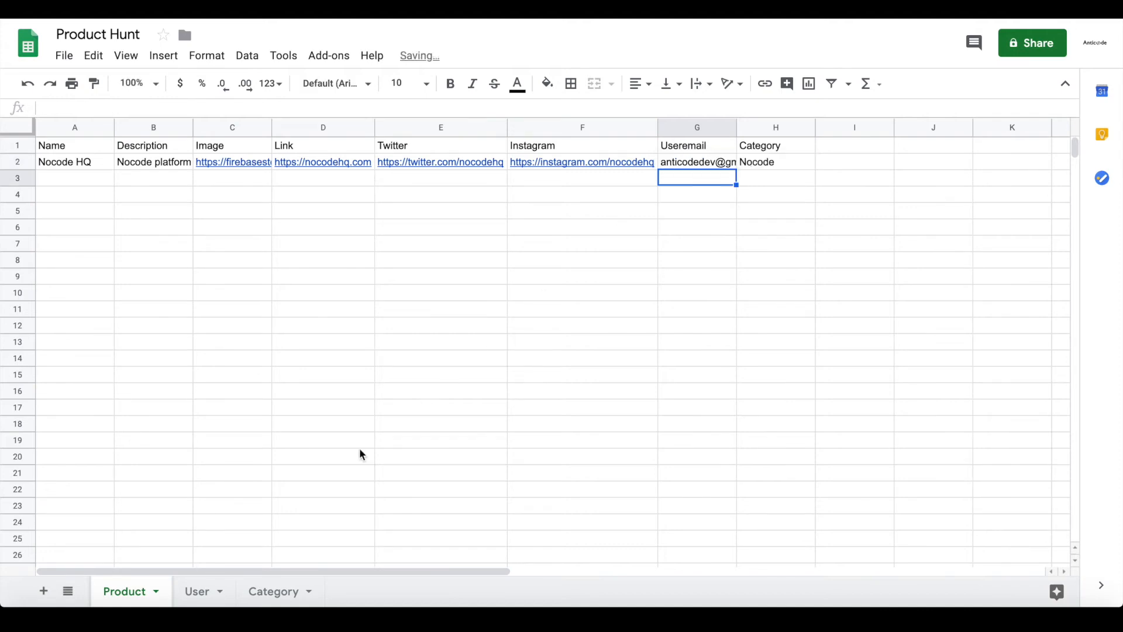
# Check the User and Category sheets, then reload the spreadsheet data in Glide
pyautogui.click(199, 590)
pyautogui.click(264, 588)
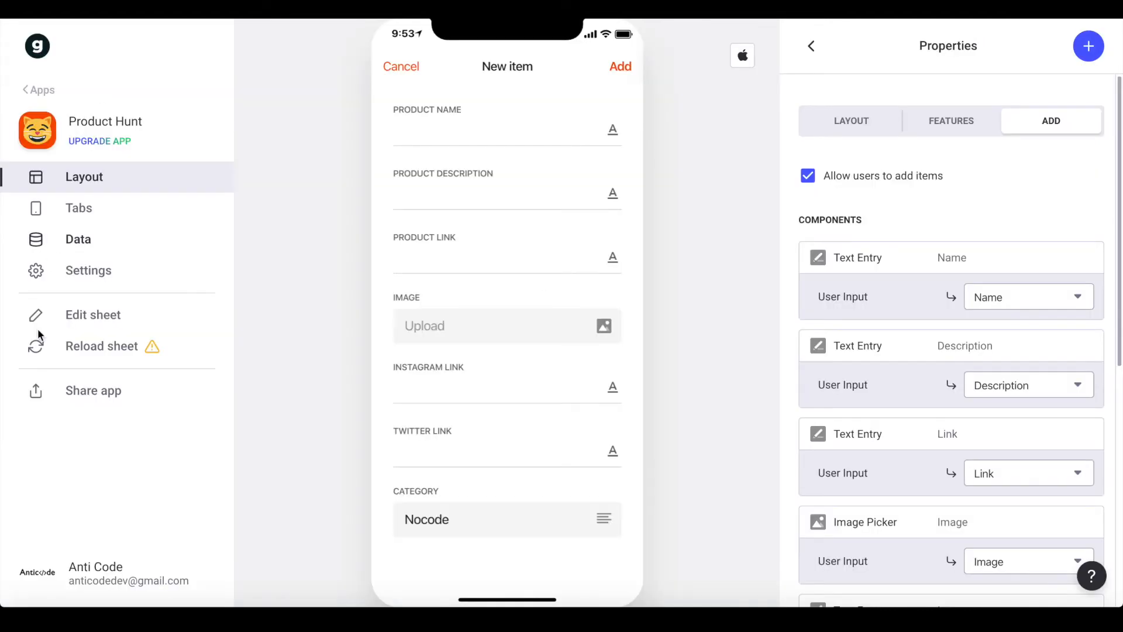
pyautogui.click(117, 357)
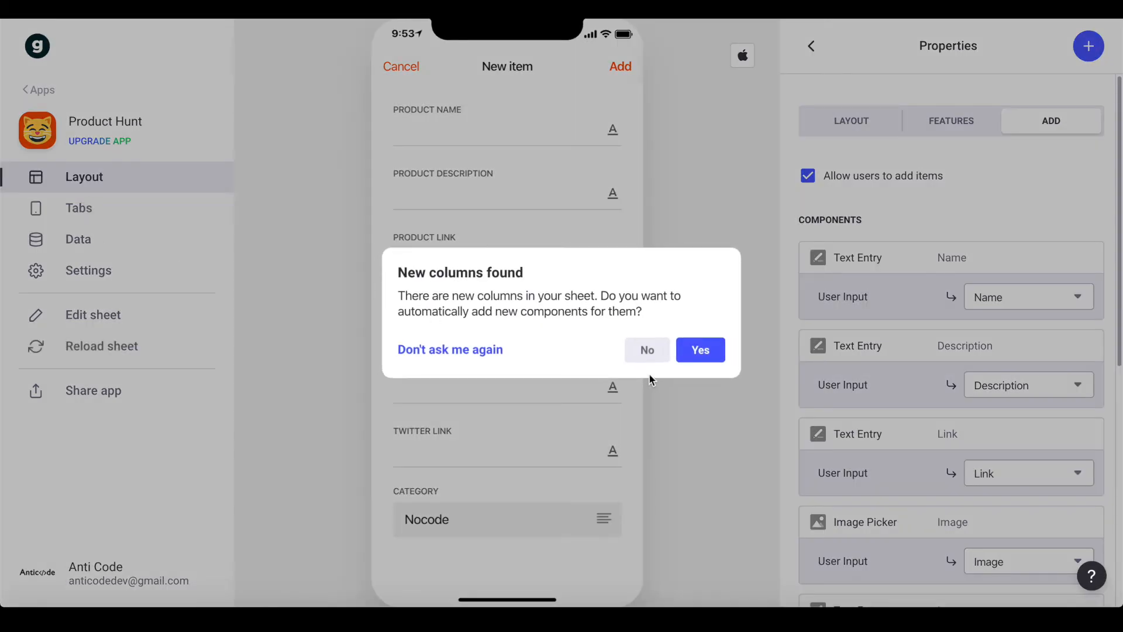
# Dismiss the new-columns prompt and add a by_user Relation column on Product: Useremail matches User > Email
pyautogui.click(699, 350)
pyautogui.click(77, 238)
pyautogui.hscroll(5, 426, 326)
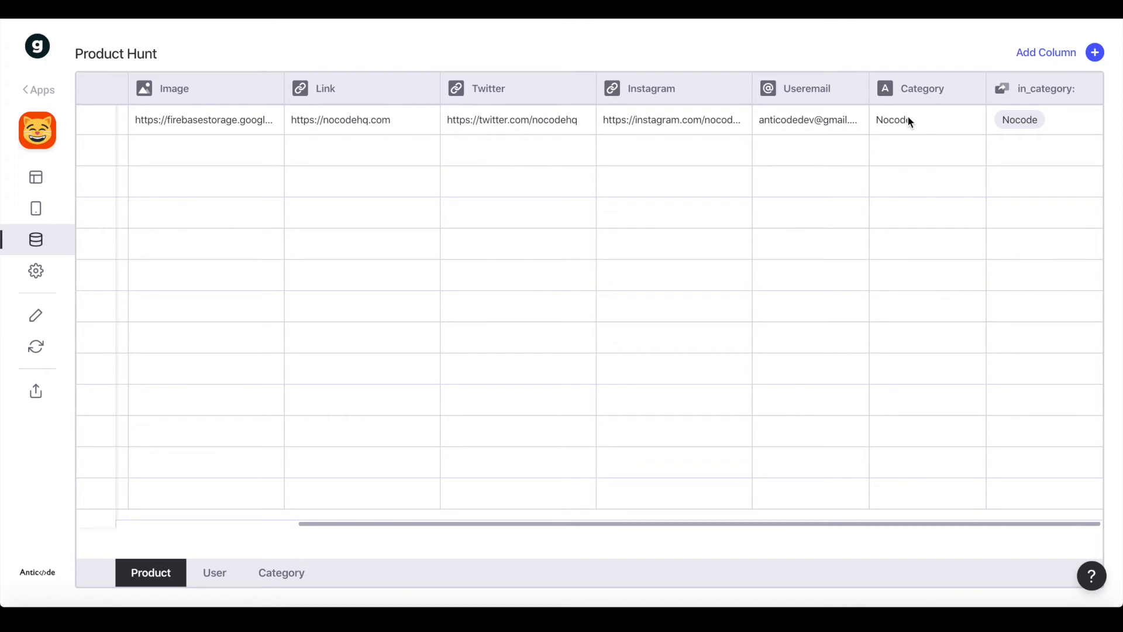
pyautogui.click(1073, 52)
pyautogui.tripleClick(696, 146)
pyautogui.write('by_user')
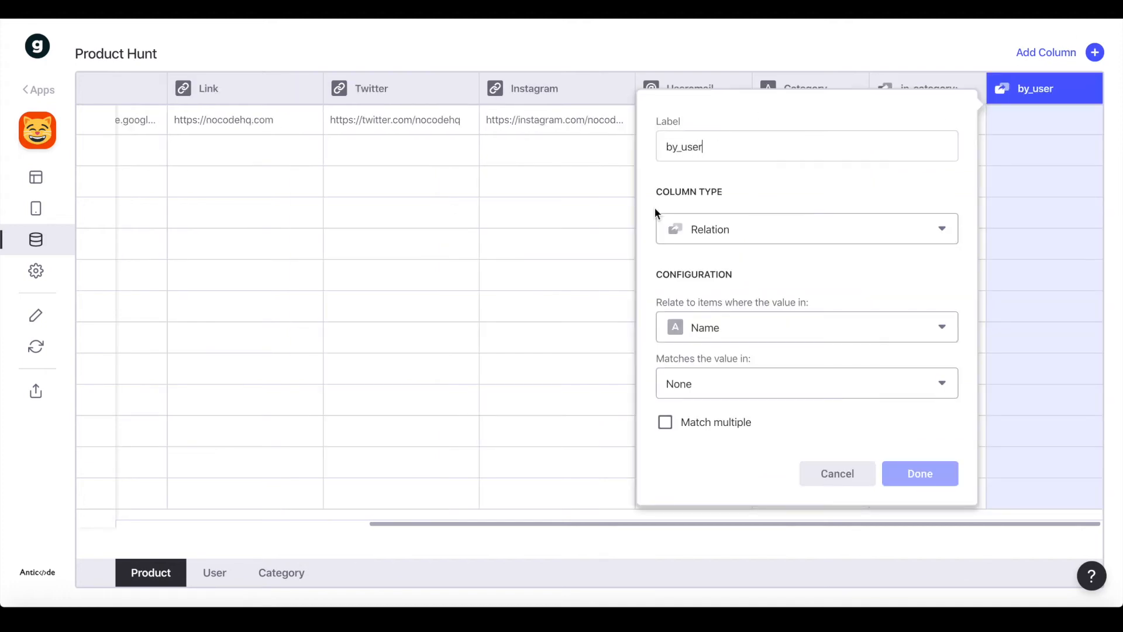
pyautogui.click(717, 340)
pyautogui.scroll(-2, 745, 466)
pyautogui.click(721, 523)
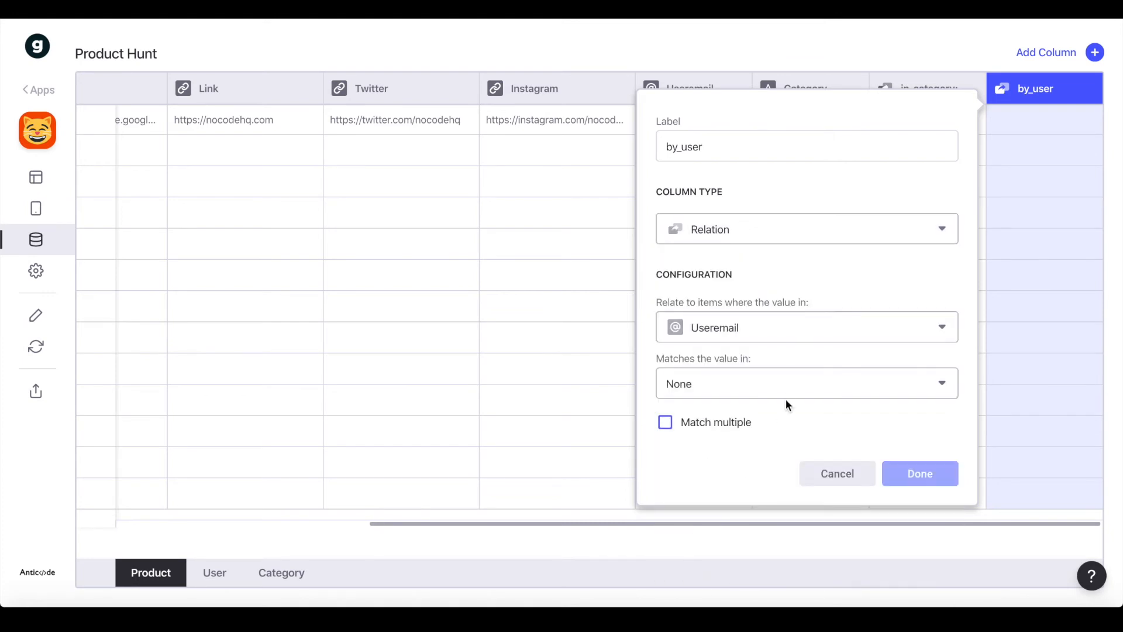
pyautogui.click(778, 390)
pyautogui.moveTo(726, 456)
pyautogui.click(585, 488)
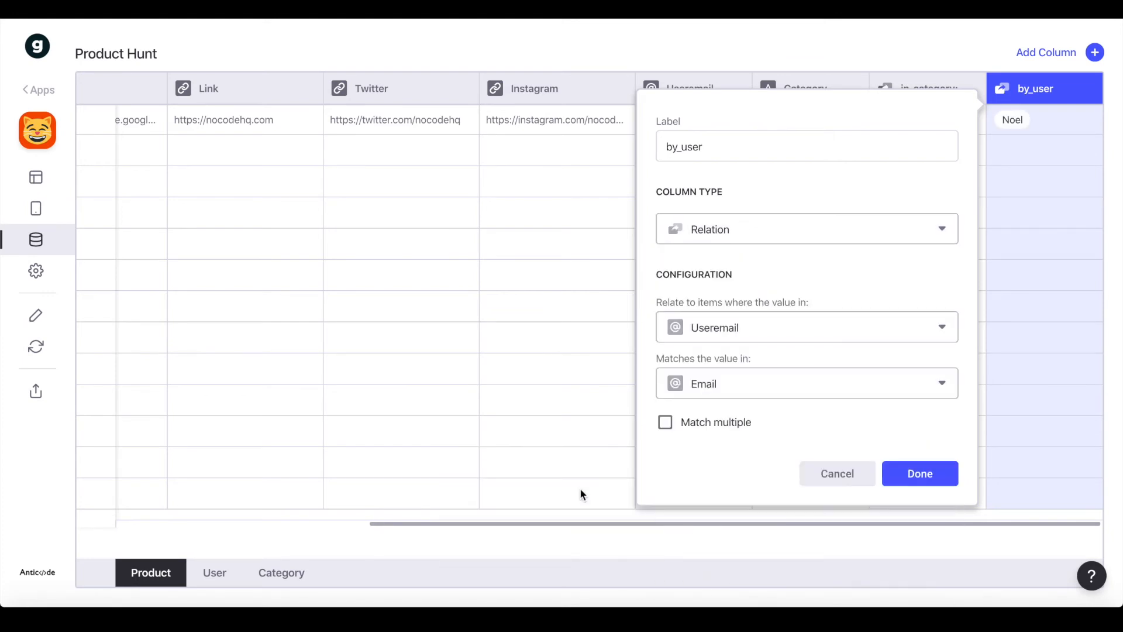
pyautogui.click(921, 471)
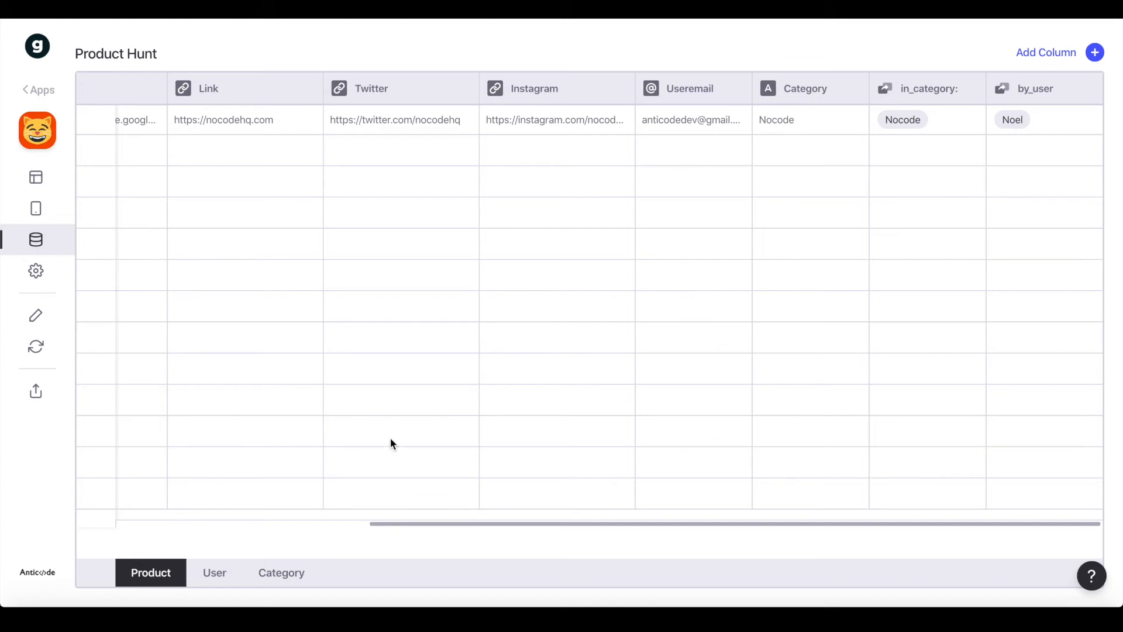
# On the User sheet, add a new column named made_products
pyautogui.click(215, 573)
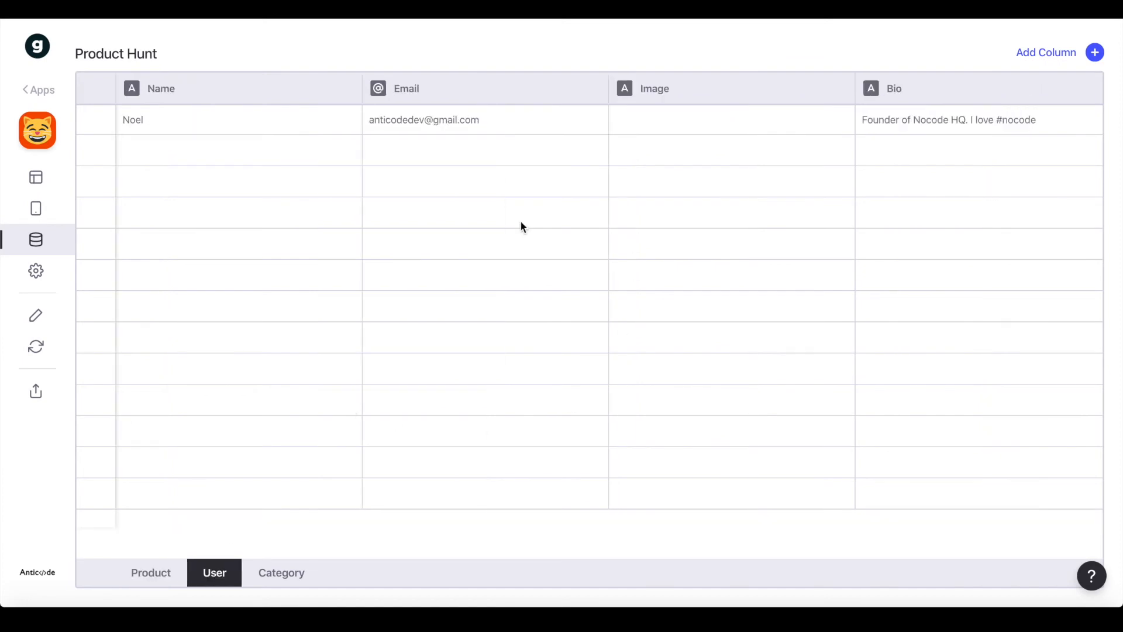
pyautogui.click(282, 573)
pyautogui.click(211, 579)
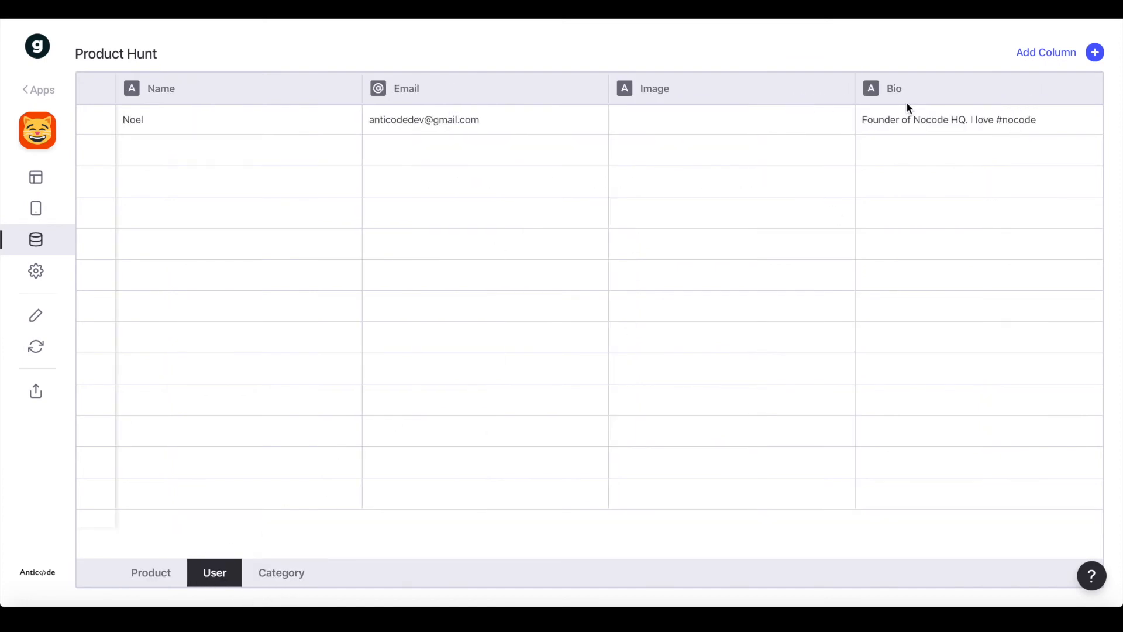
pyautogui.click(1077, 49)
pyautogui.tripleClick(713, 149)
pyautogui.write('made')
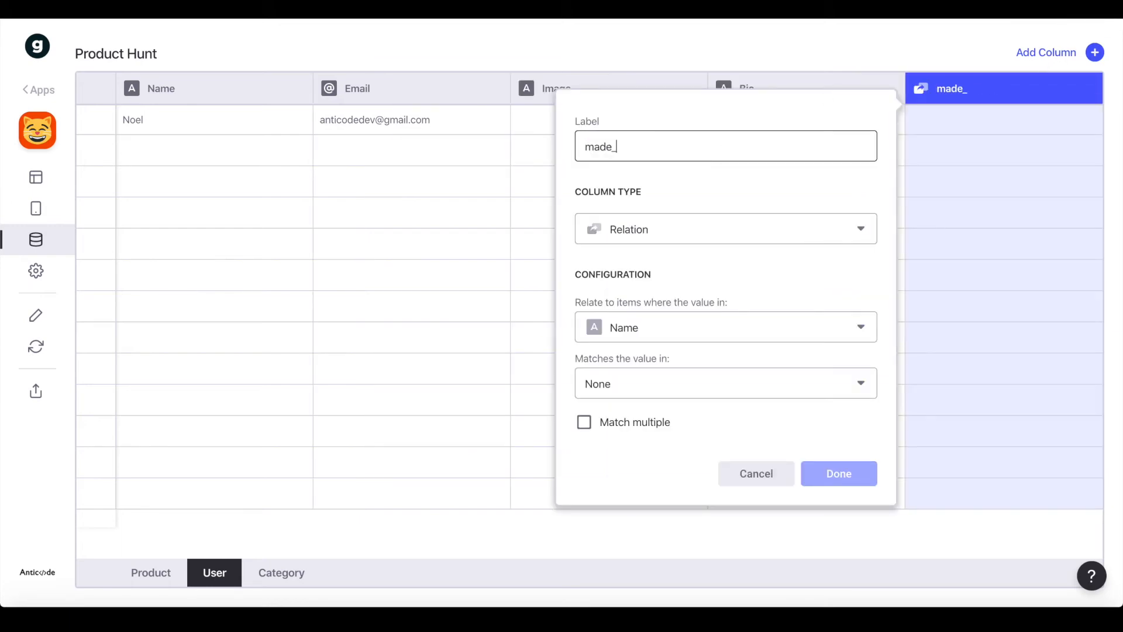
pyautogui.write('_products')
# Make made_products a Relation, Email matching Product > Useremail, Match multiple off, then return to Layout
pyautogui.click(667, 335)
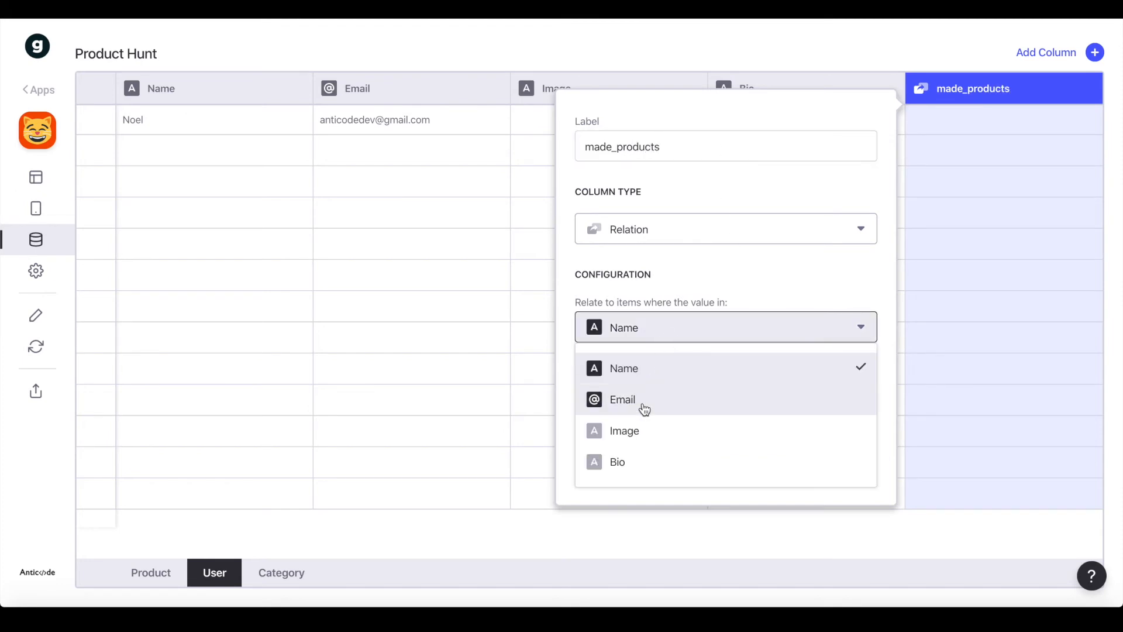
pyautogui.click(642, 404)
pyautogui.click(643, 391)
pyautogui.moveTo(702, 422)
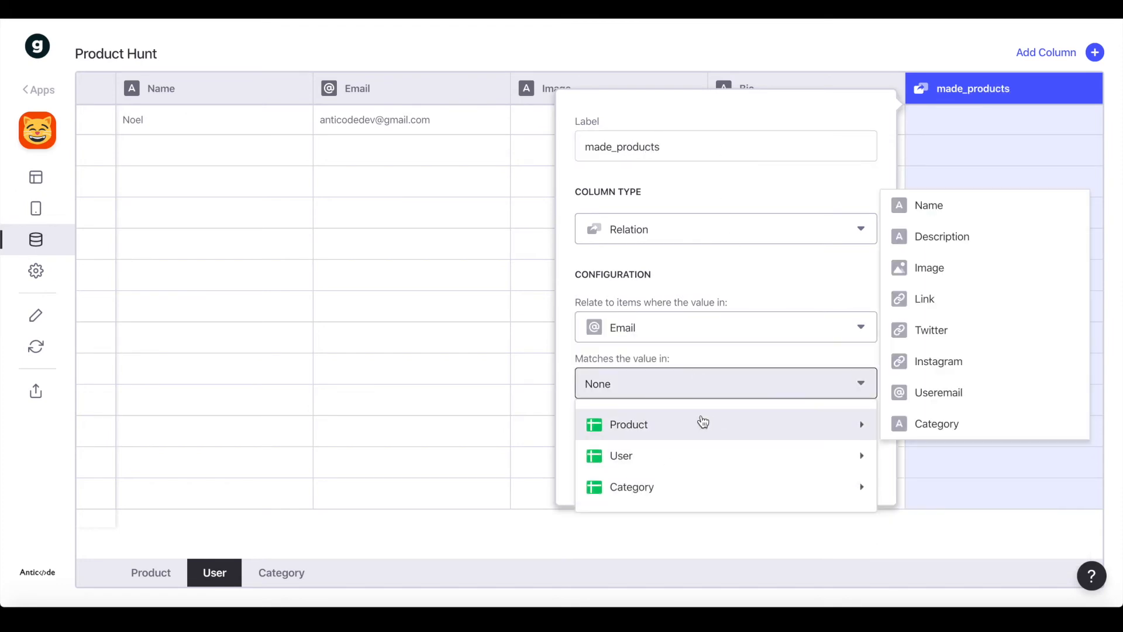
pyautogui.click(945, 393)
pyautogui.click(650, 422)
pyautogui.click(624, 432)
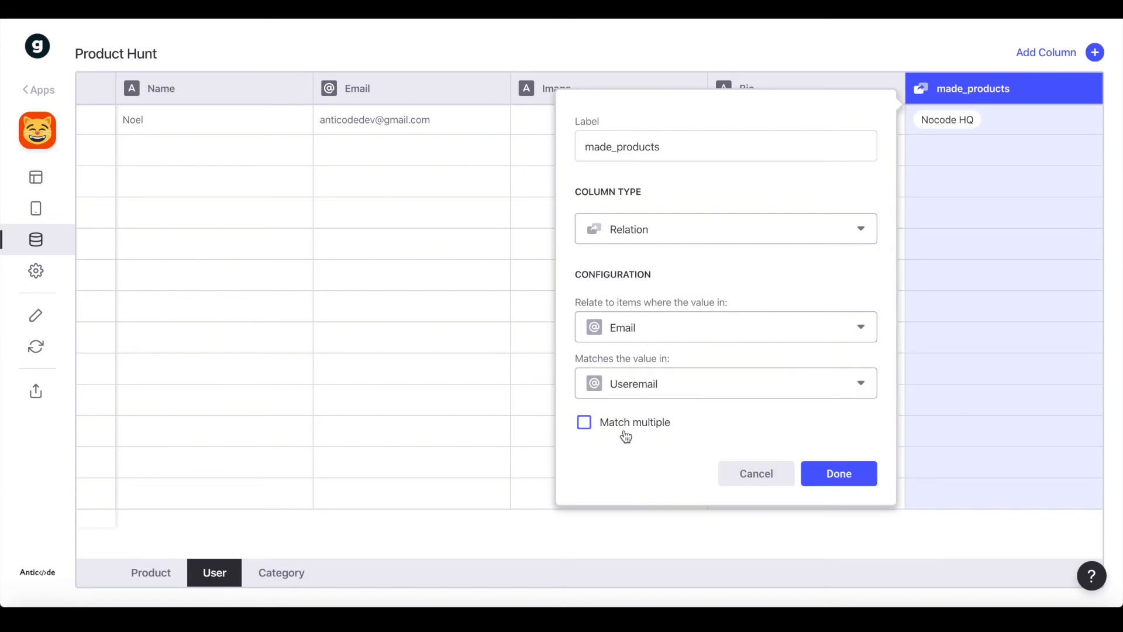
pyautogui.click(831, 479)
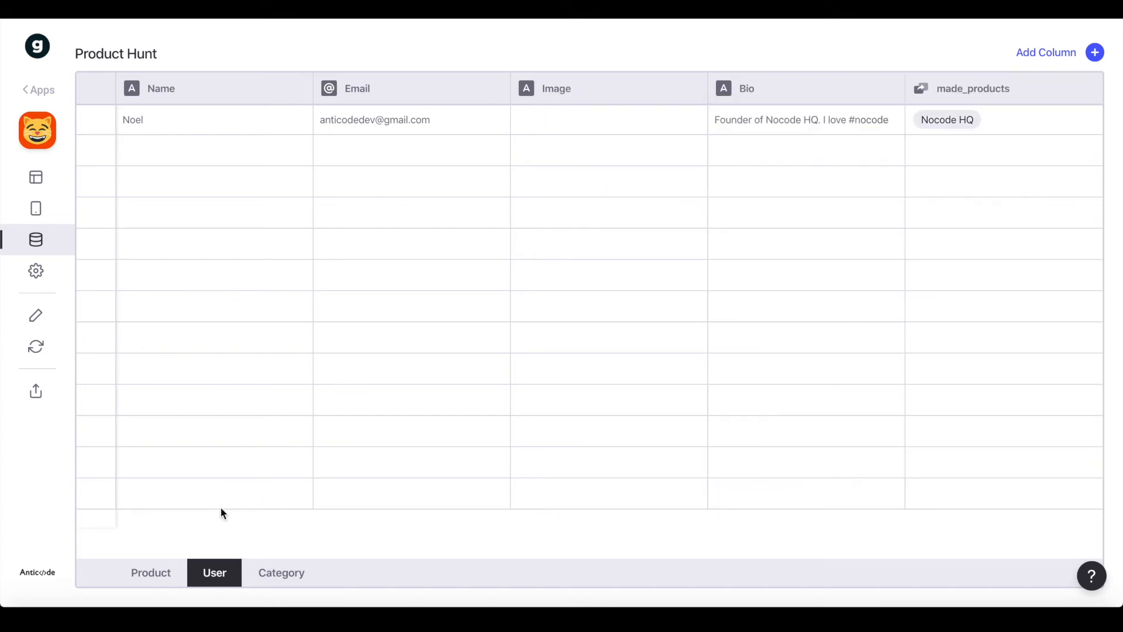
pyautogui.click(35, 177)
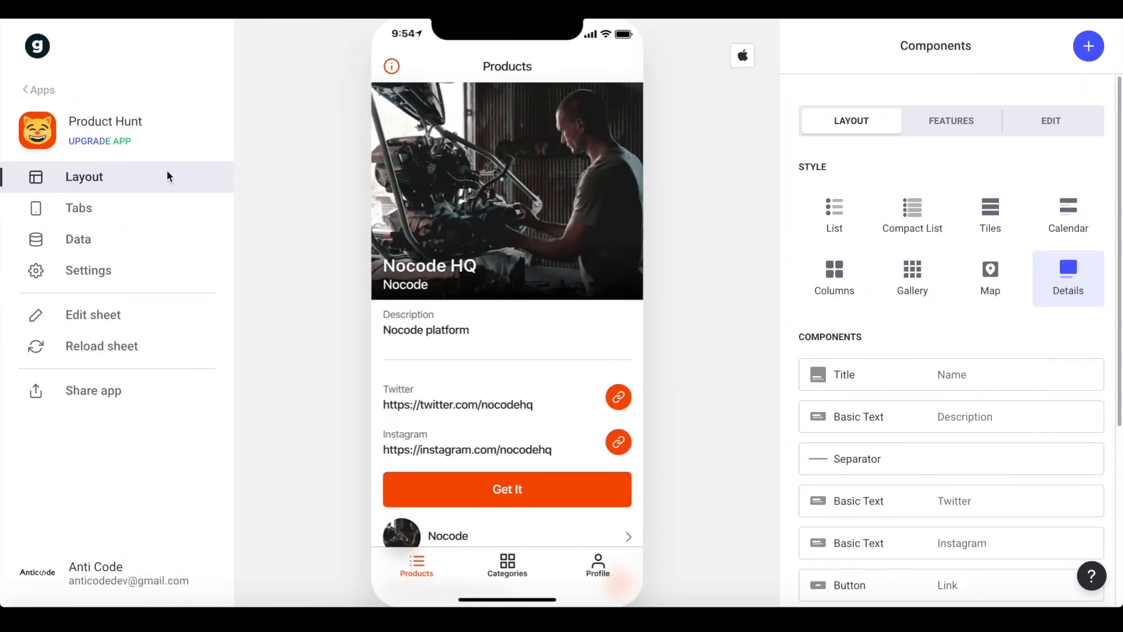
# Reload the sheet, show Products in list style and preview the Nocode HQ page
pyautogui.click(120, 354)
pyautogui.scroll(-1, 542, 254)
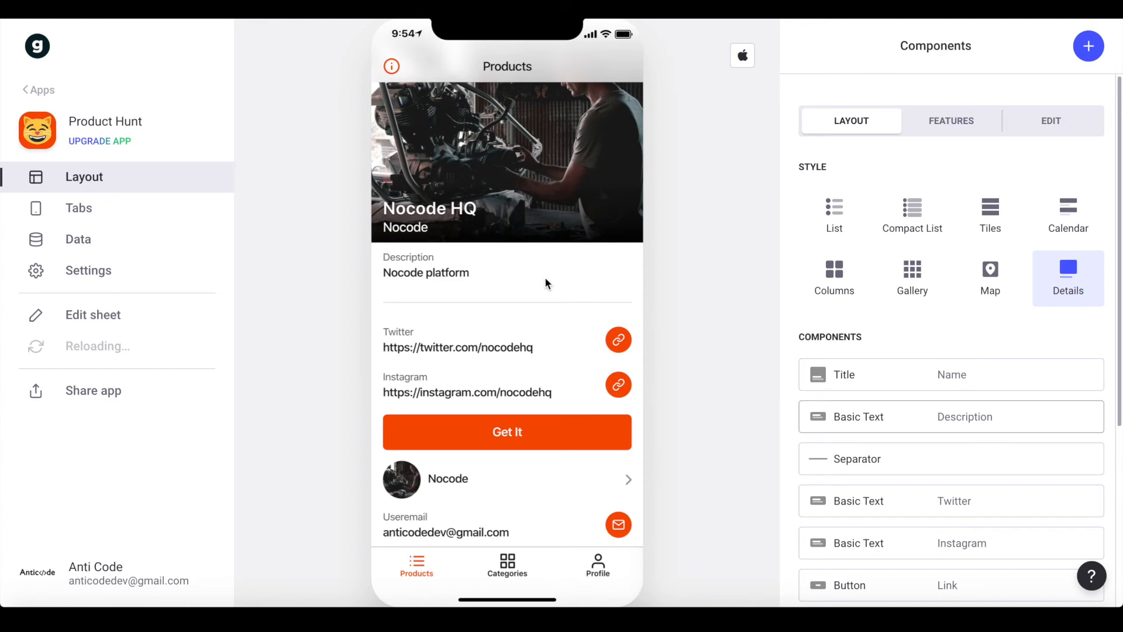
pyautogui.scroll(1, 556, 348)
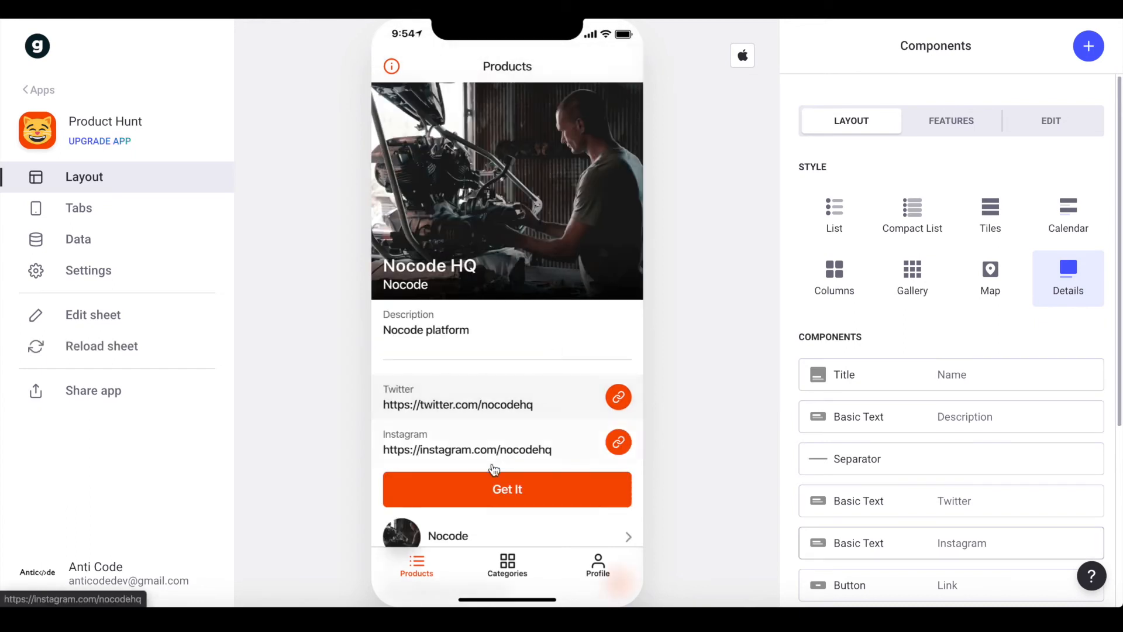
pyautogui.click(852, 198)
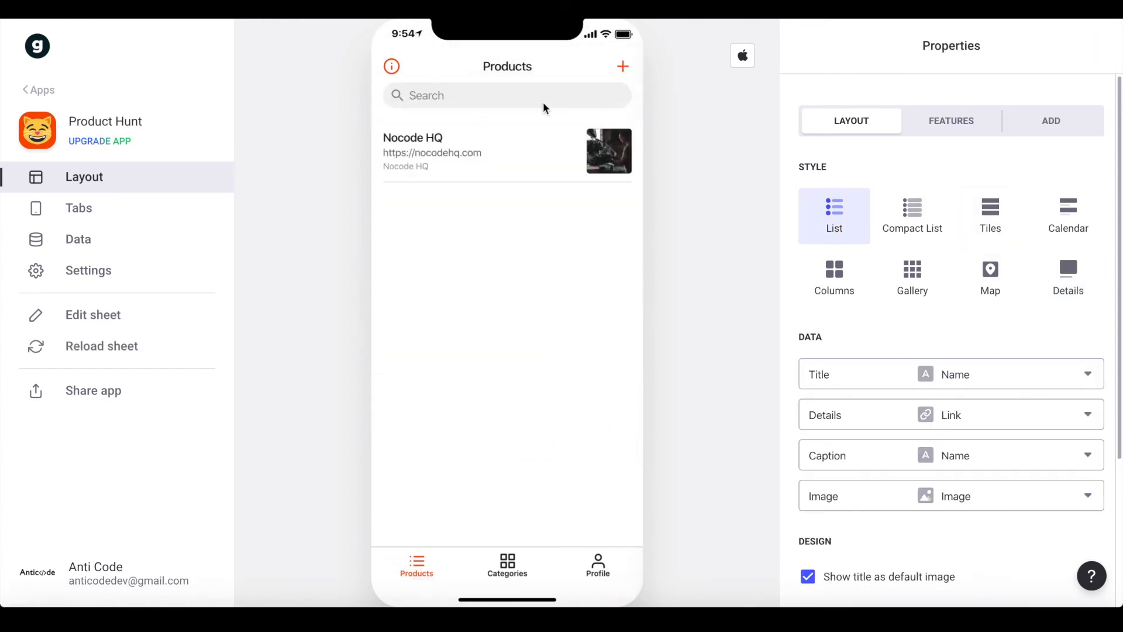
pyautogui.click(471, 150)
pyautogui.scroll(-1, 551, 351)
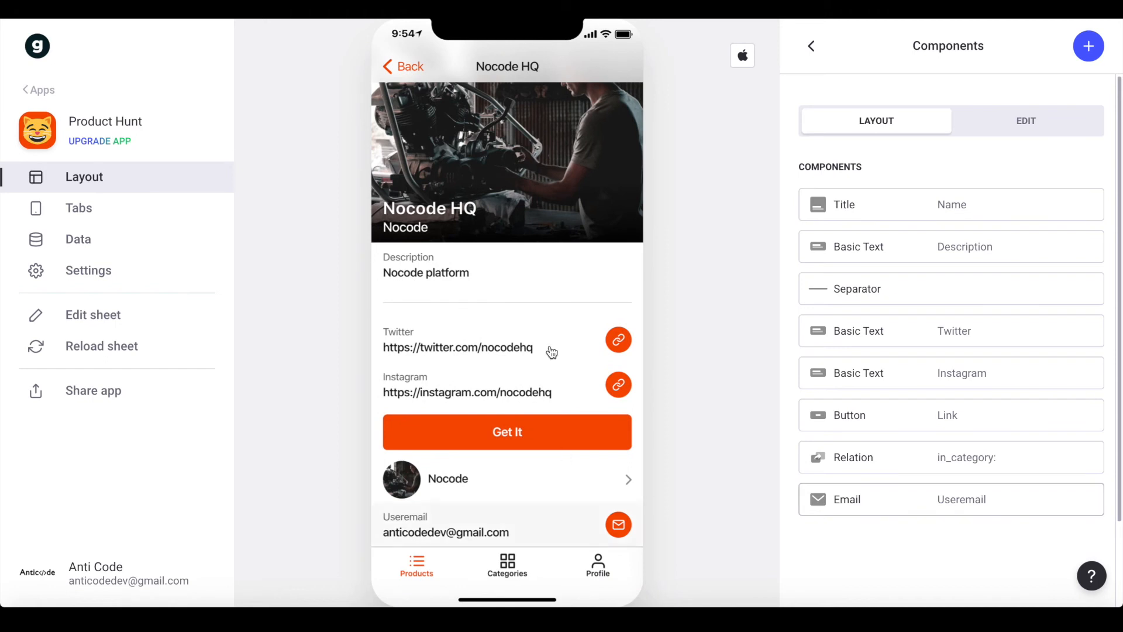
pyautogui.click(476, 477)
pyautogui.click(413, 64)
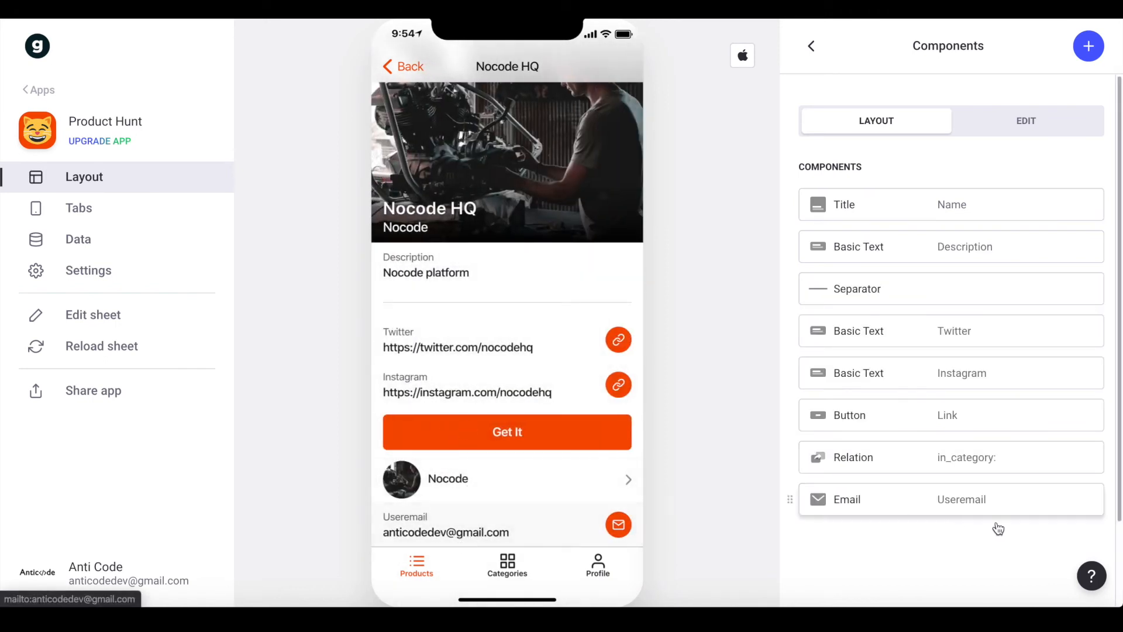
# Replace the Nocode HQ page's Email component with a new Relation component
pyautogui.click(1088, 501)
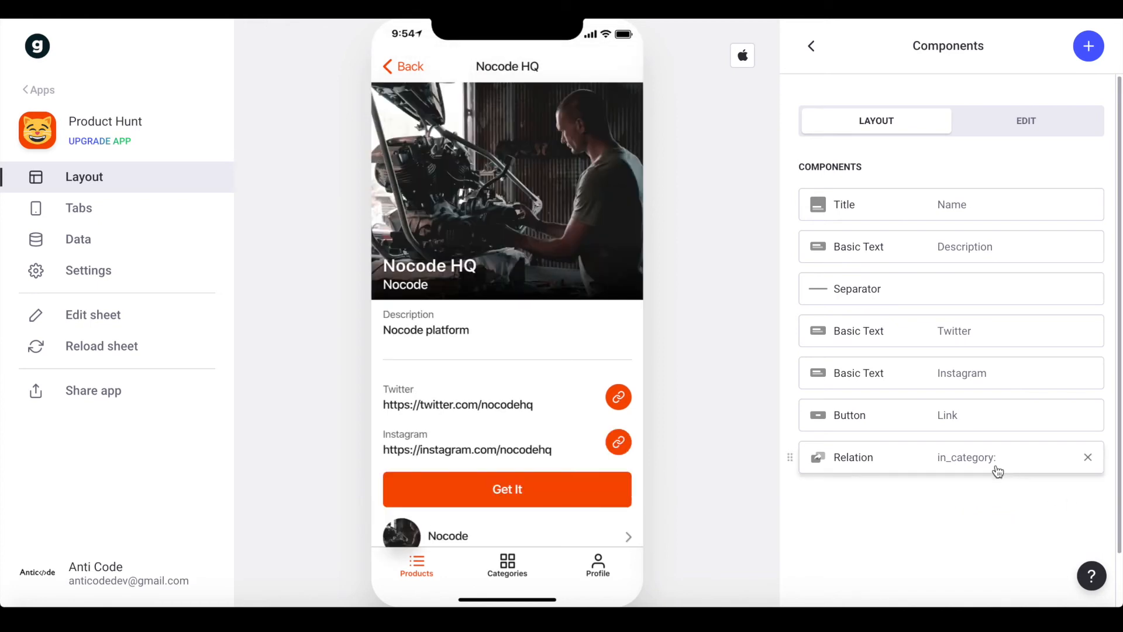
pyautogui.click(1089, 46)
pyautogui.write('rel')
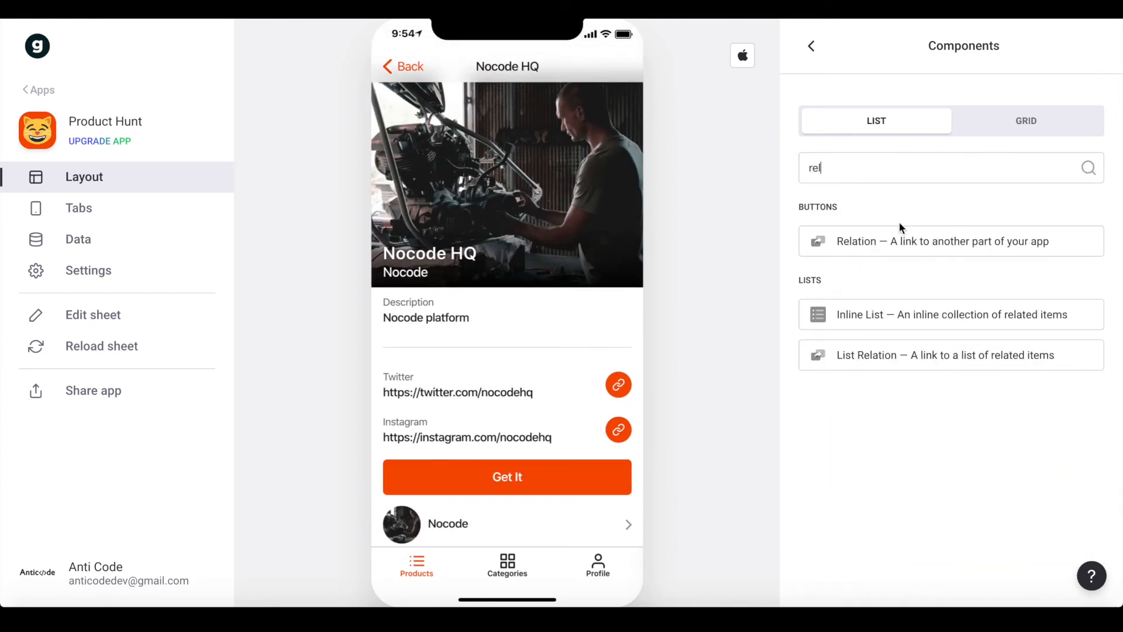
pyautogui.click(904, 235)
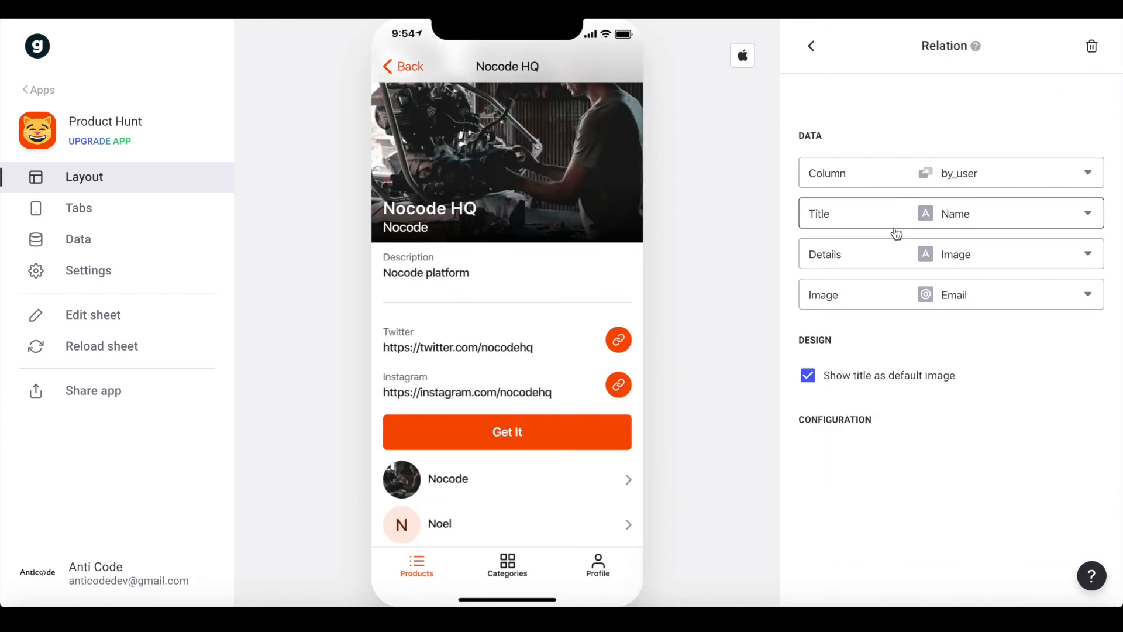
# Set the by_user relation's Details to none and Image to Image, placing it above the Get It button
pyautogui.click(937, 265)
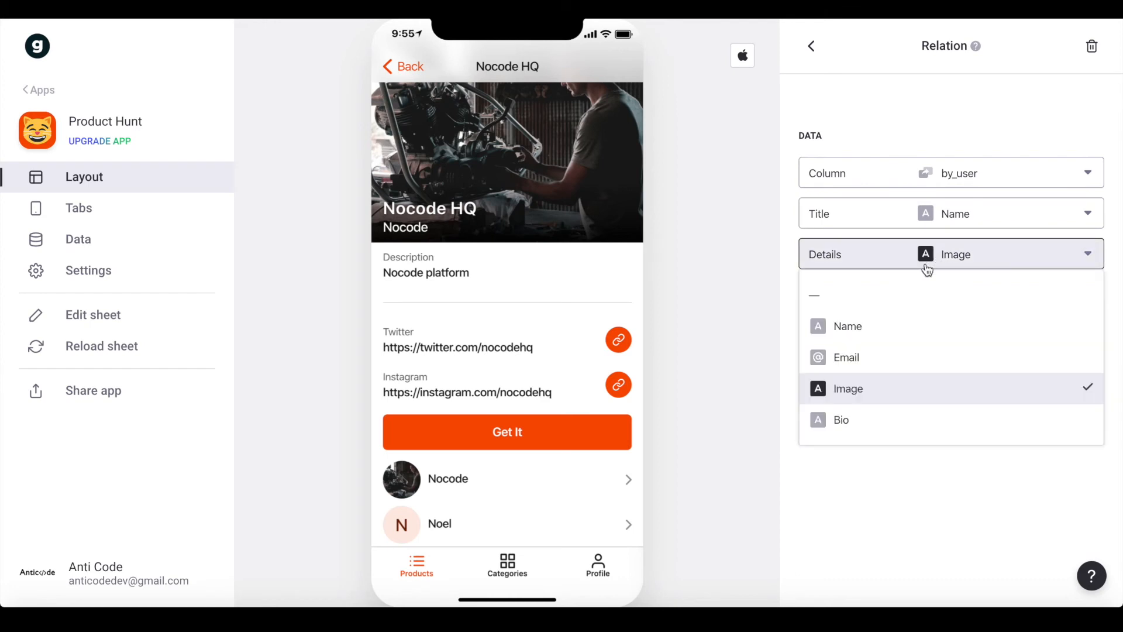
pyautogui.click(866, 295)
pyautogui.click(885, 299)
pyautogui.click(842, 435)
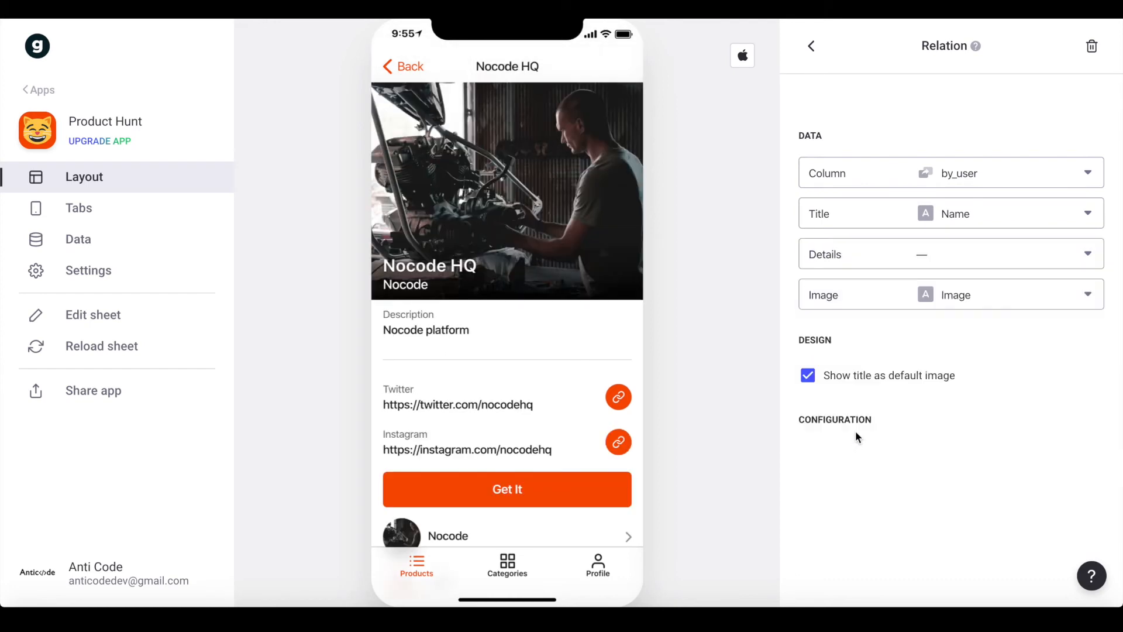
pyautogui.click(812, 46)
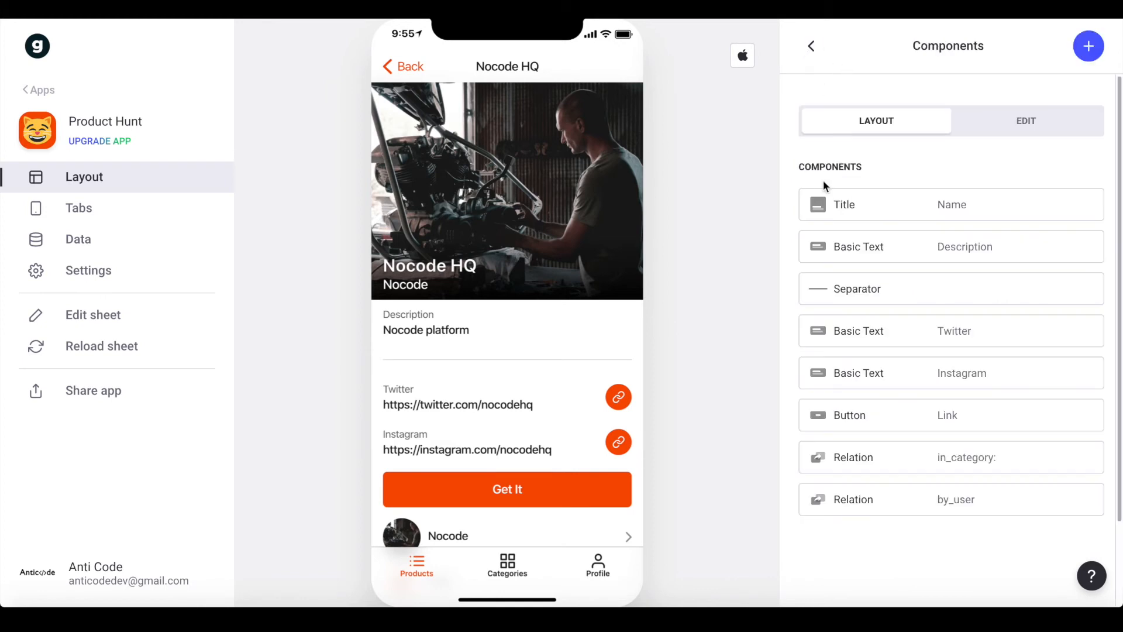
pyautogui.moveTo(788, 505); pyautogui.dragTo(799, 401)
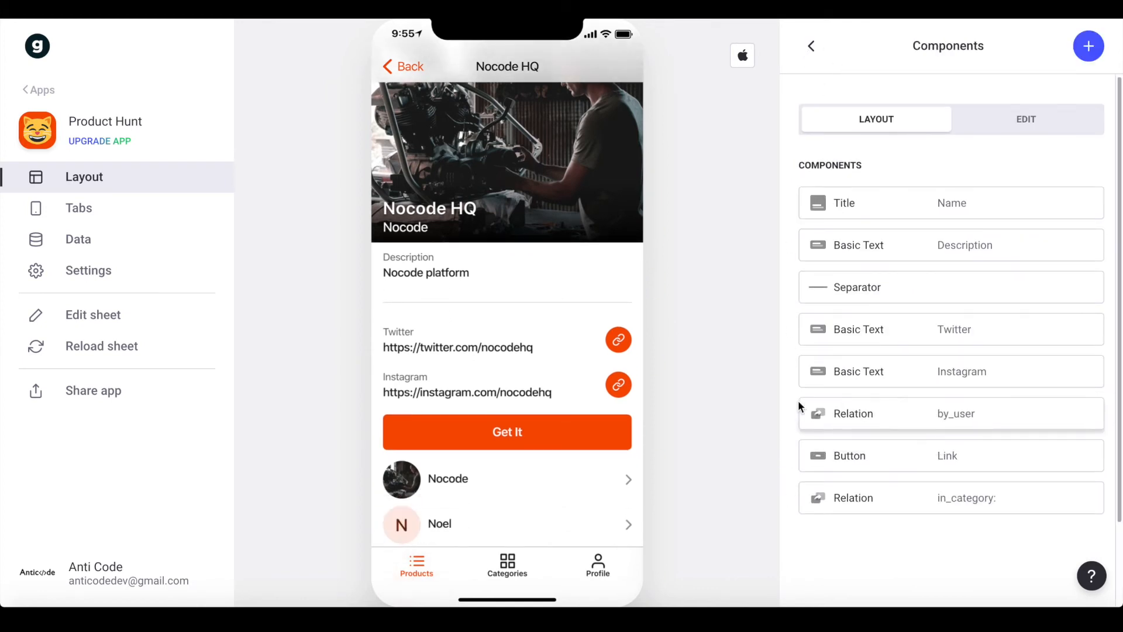
pyautogui.click(461, 428)
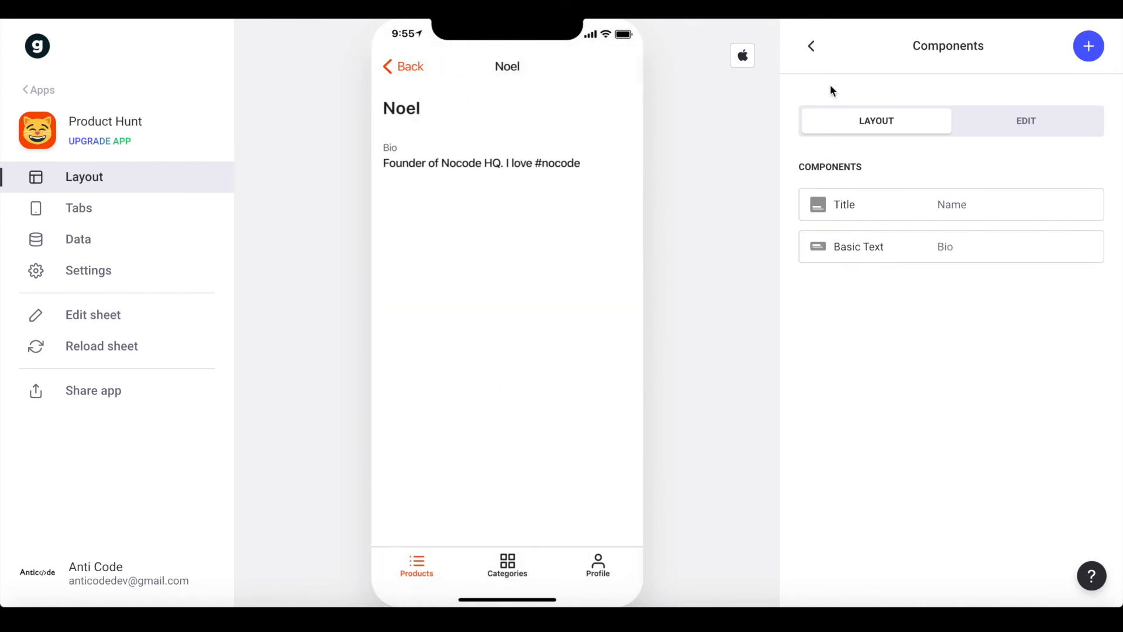
# Add an Inline List sourced from the Product sheet to Noel's maker screen, then open Data
pyautogui.click(930, 205)
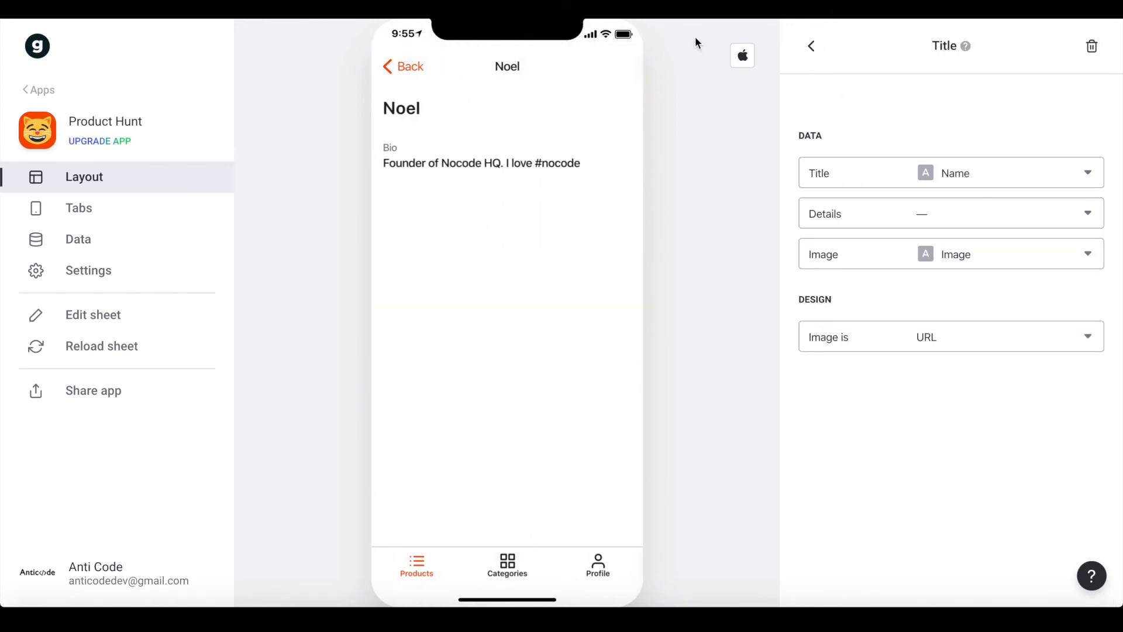
pyautogui.click(808, 47)
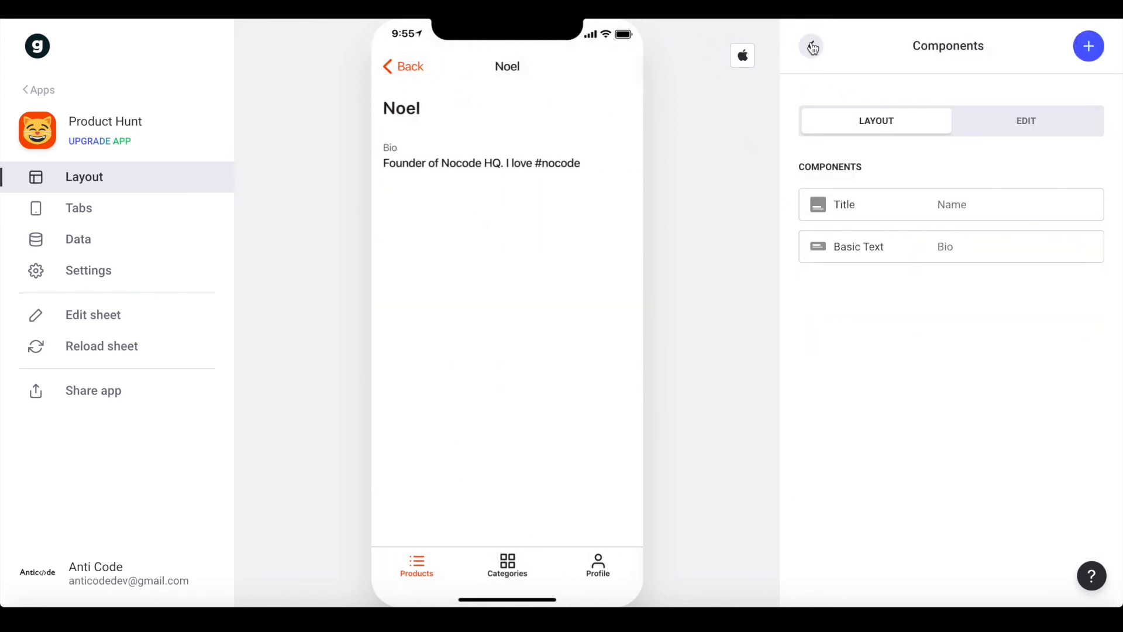
pyautogui.click(1088, 45)
pyautogui.write('inl')
pyautogui.click(848, 241)
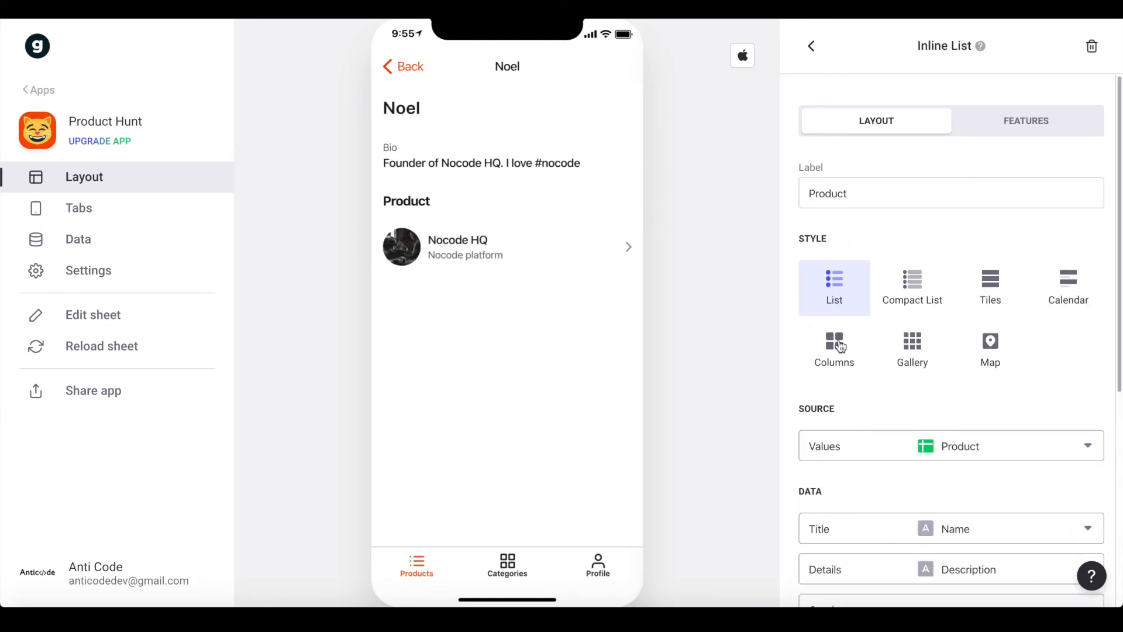
pyautogui.scroll(-3, 962, 363)
pyautogui.click(985, 303)
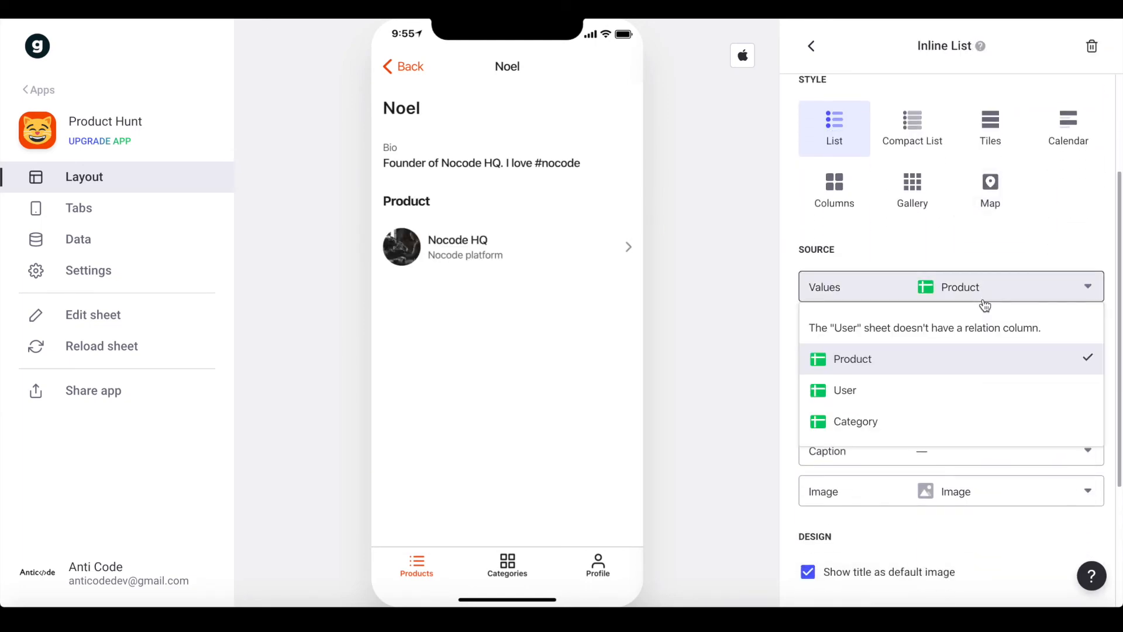
pyautogui.click(1008, 256)
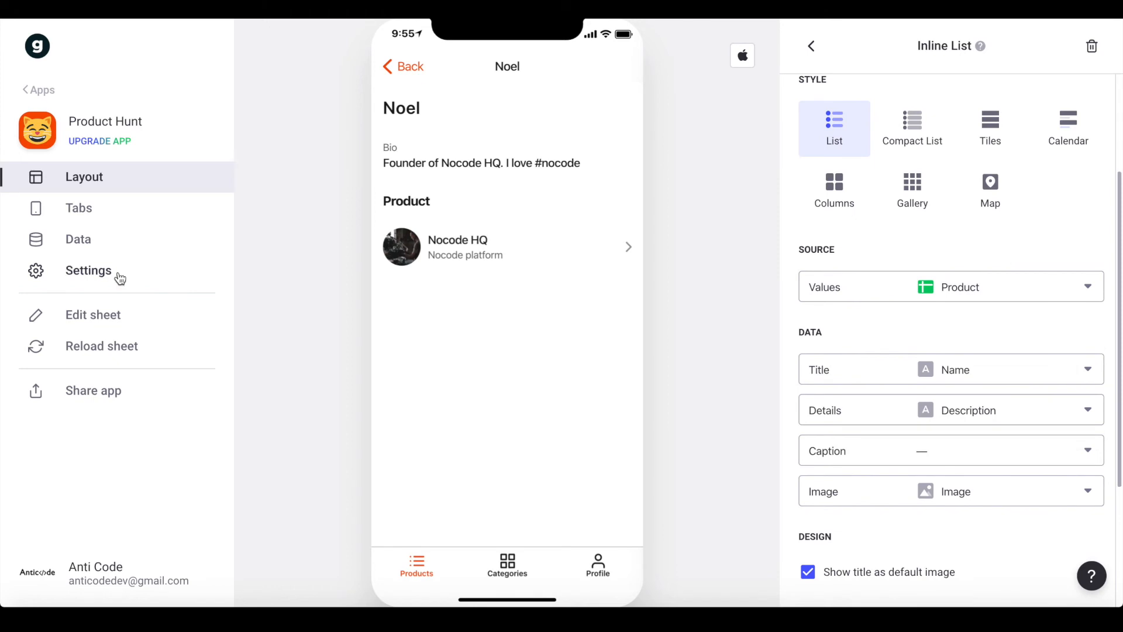
pyautogui.click(125, 244)
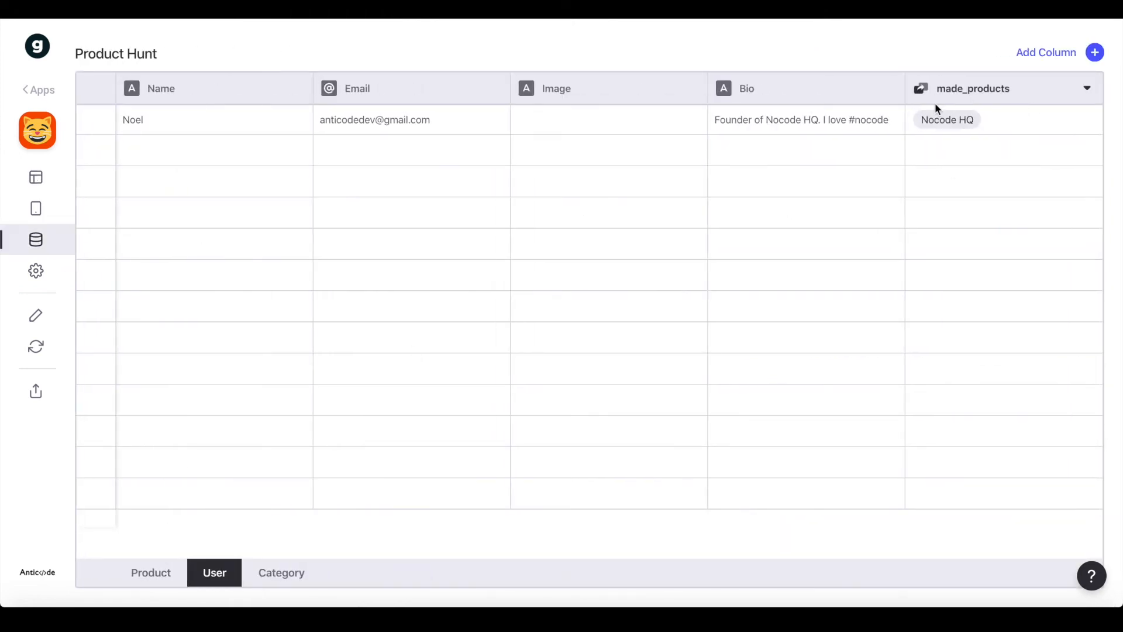
# Reload the sheet and delete the User sheet's existing made_products column
pyautogui.click(936, 124)
pyautogui.click(34, 346)
pyautogui.click(787, 120)
pyautogui.click(953, 117)
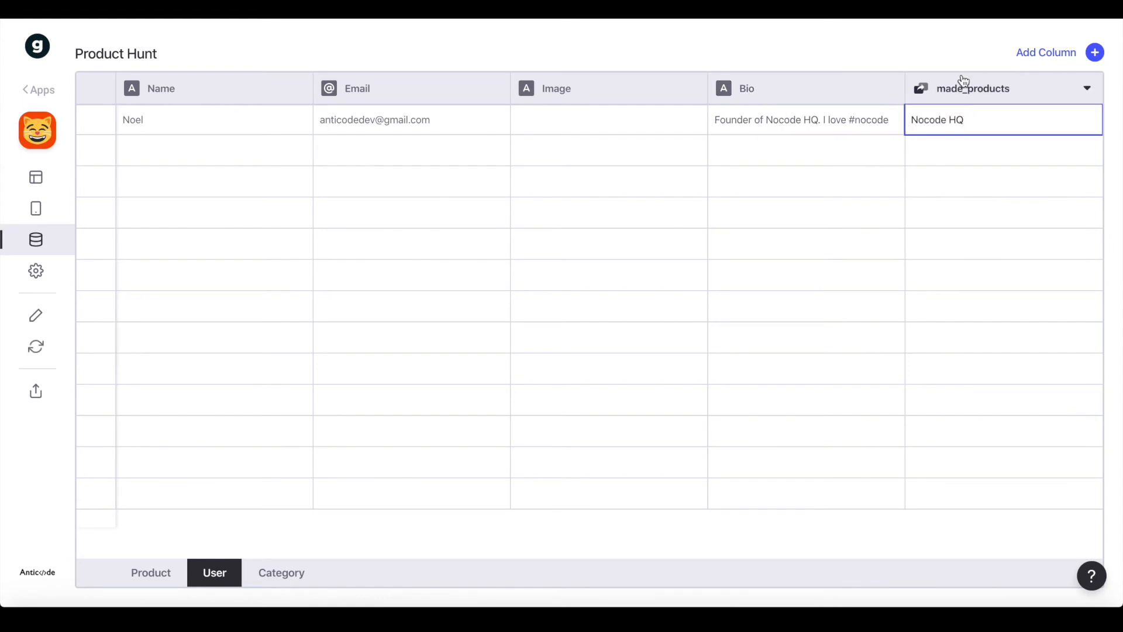
pyautogui.click(983, 85)
pyautogui.click(1089, 90)
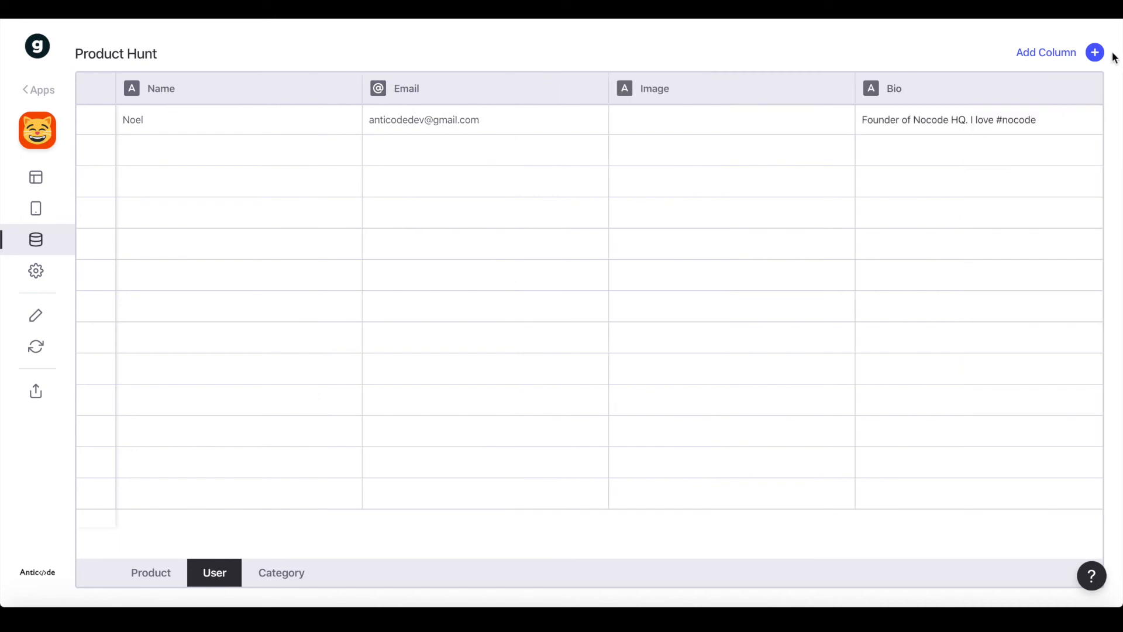
# Recreate made_products as a Relation, Email matching Product > Useremail with Match multiple, then return to Layout
pyautogui.click(1094, 52)
pyautogui.tripleClick(692, 147)
pyautogui.write('made')
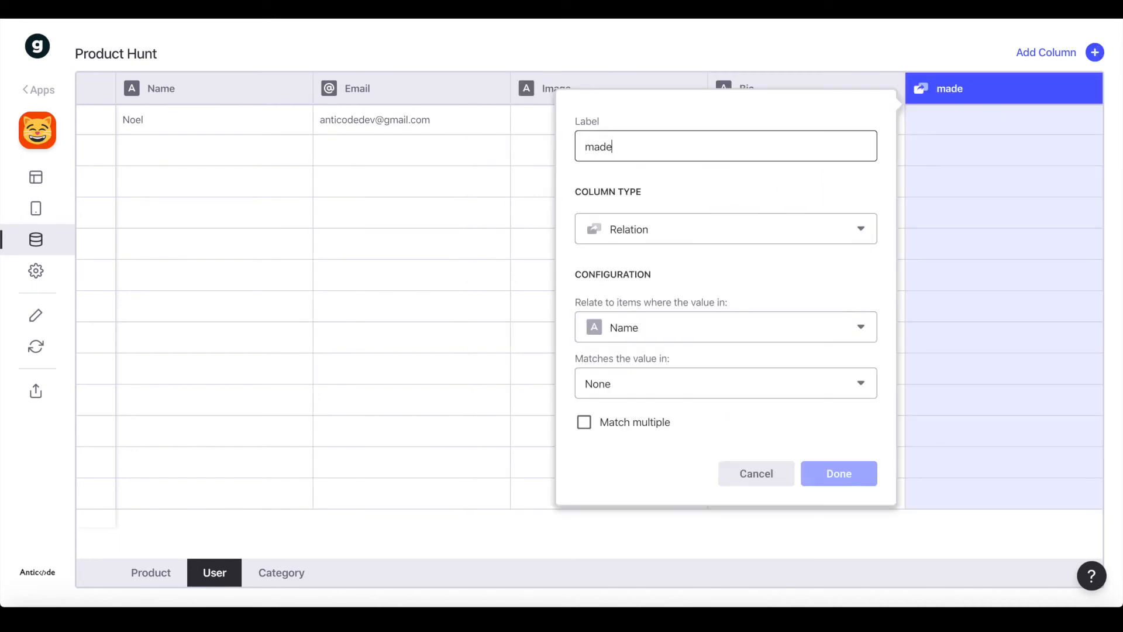
pyautogui.write('_products')
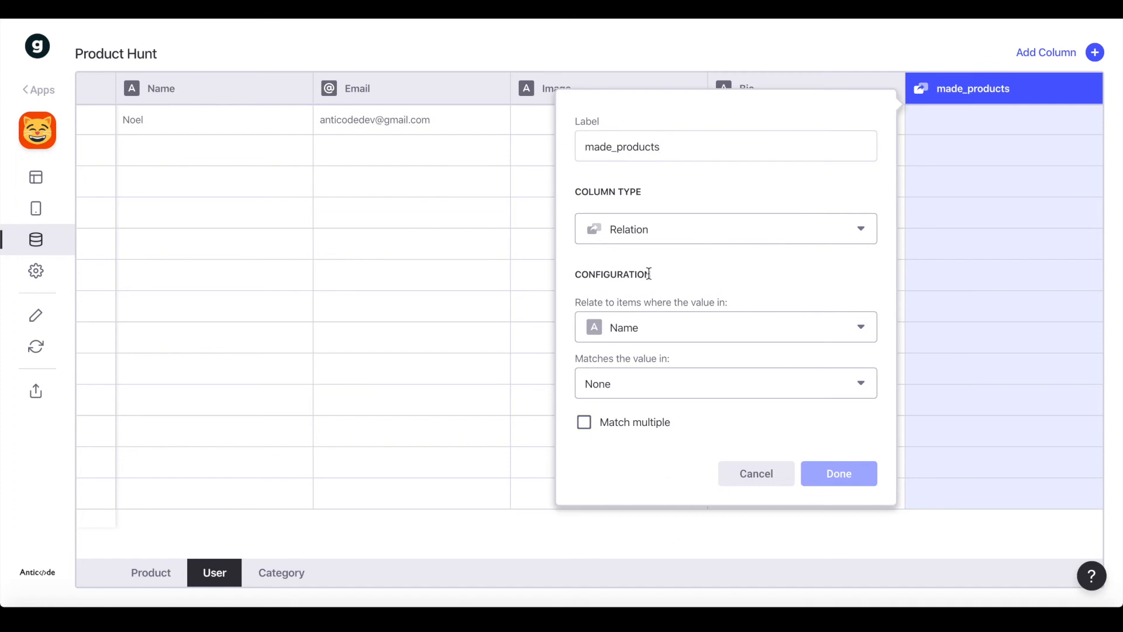
pyautogui.click(639, 328)
pyautogui.click(632, 401)
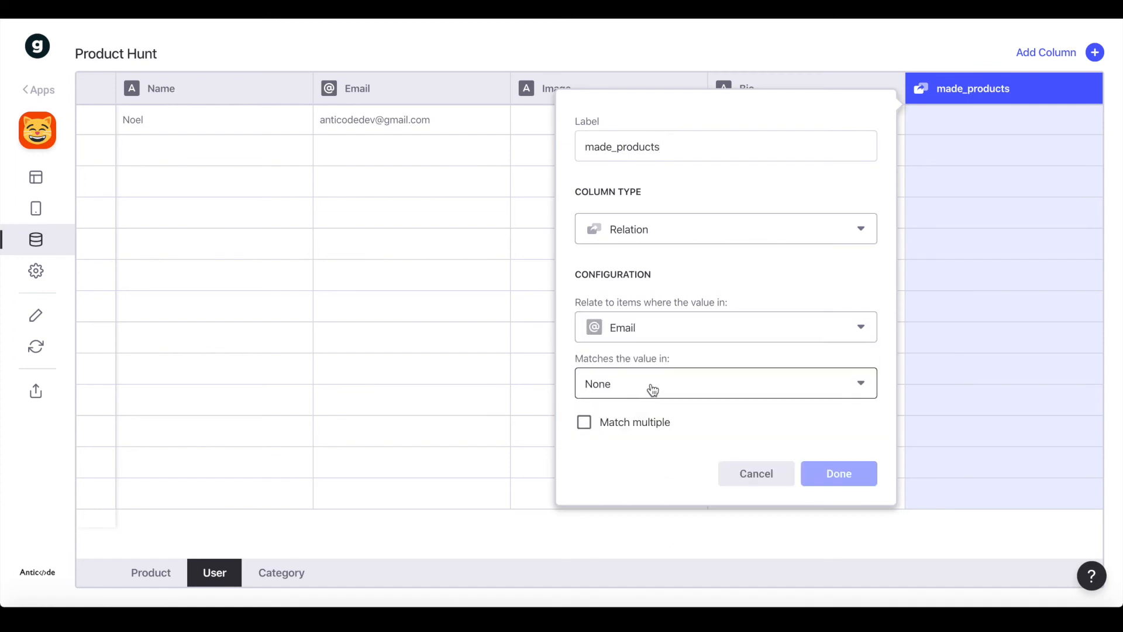
pyautogui.click(652, 386)
pyautogui.moveTo(642, 472)
pyautogui.moveTo(674, 436)
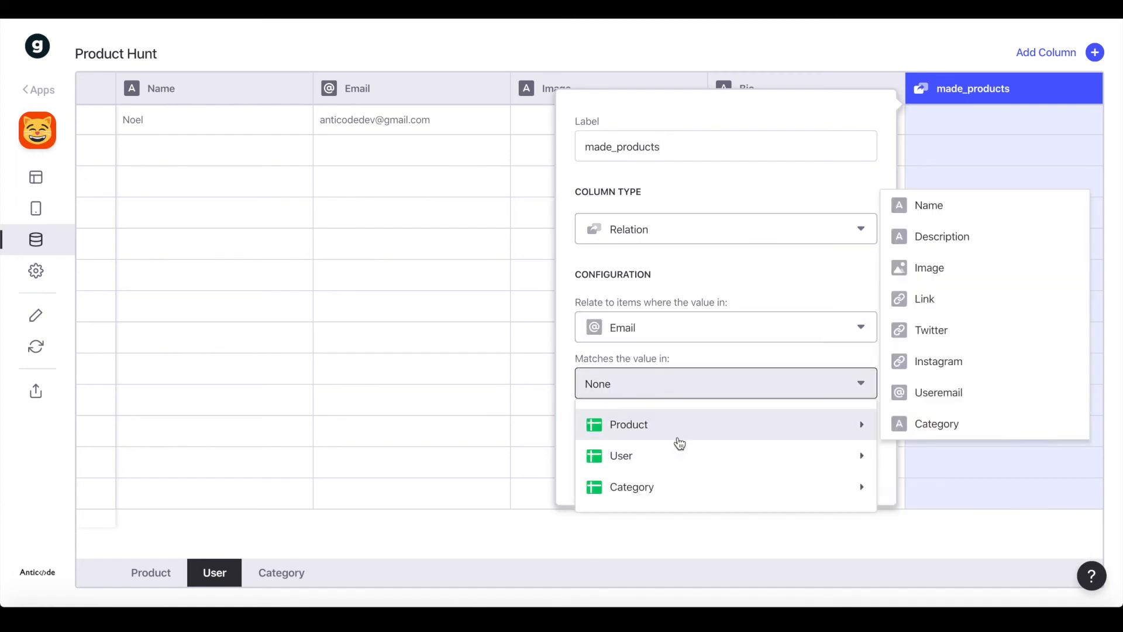
pyautogui.click(952, 395)
pyautogui.click(684, 427)
pyautogui.click(836, 471)
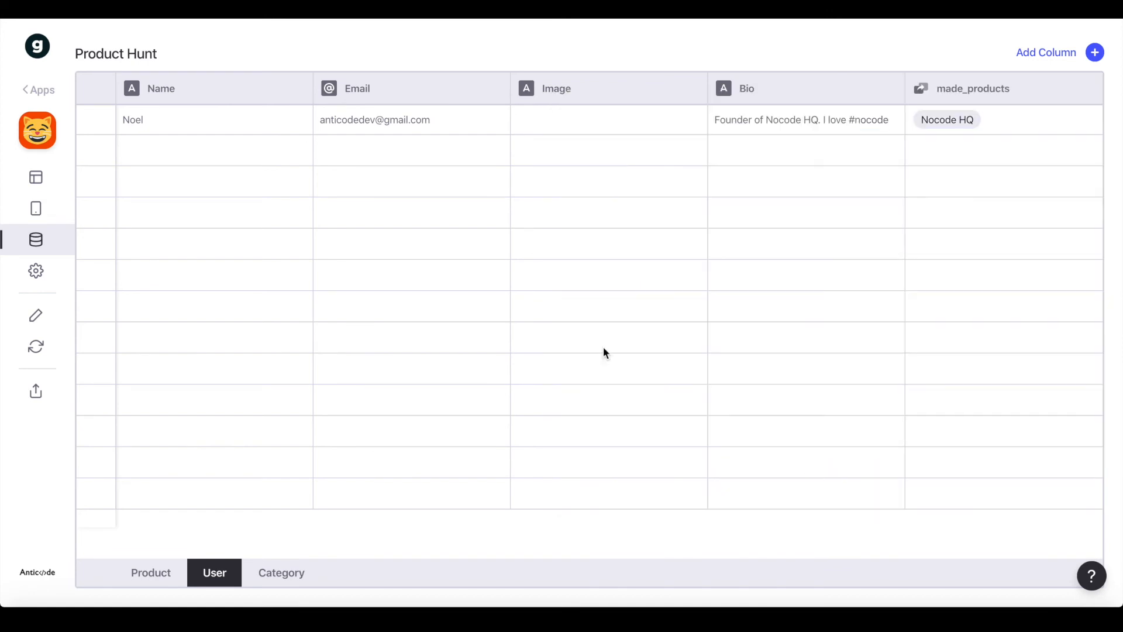
pyautogui.click(30, 167)
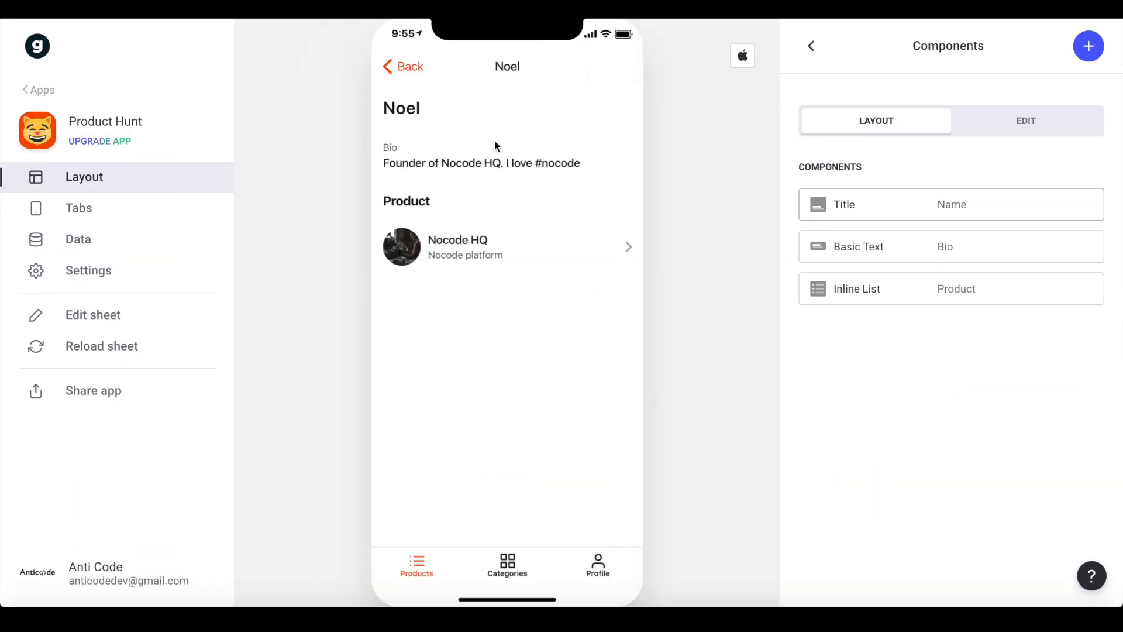
# Source Noel's inline product list from made_products, showing each product's Category as details
pyautogui.click(910, 299)
pyautogui.scroll(-2, 888, 372)
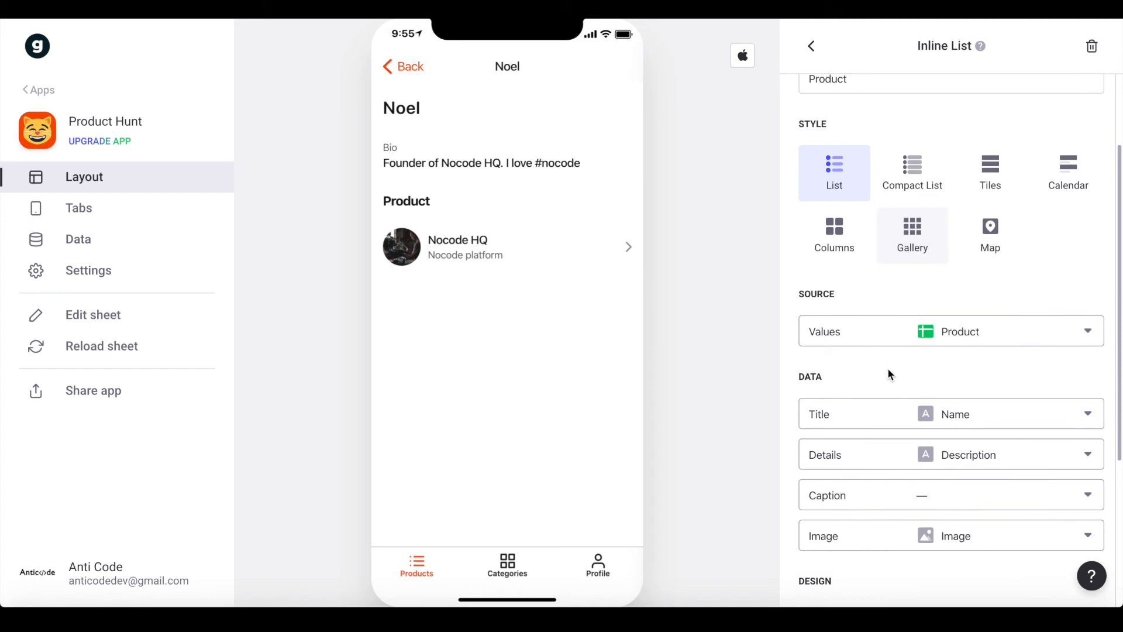
pyautogui.click(953, 328)
pyautogui.click(903, 371)
pyautogui.scroll(-3, 927, 384)
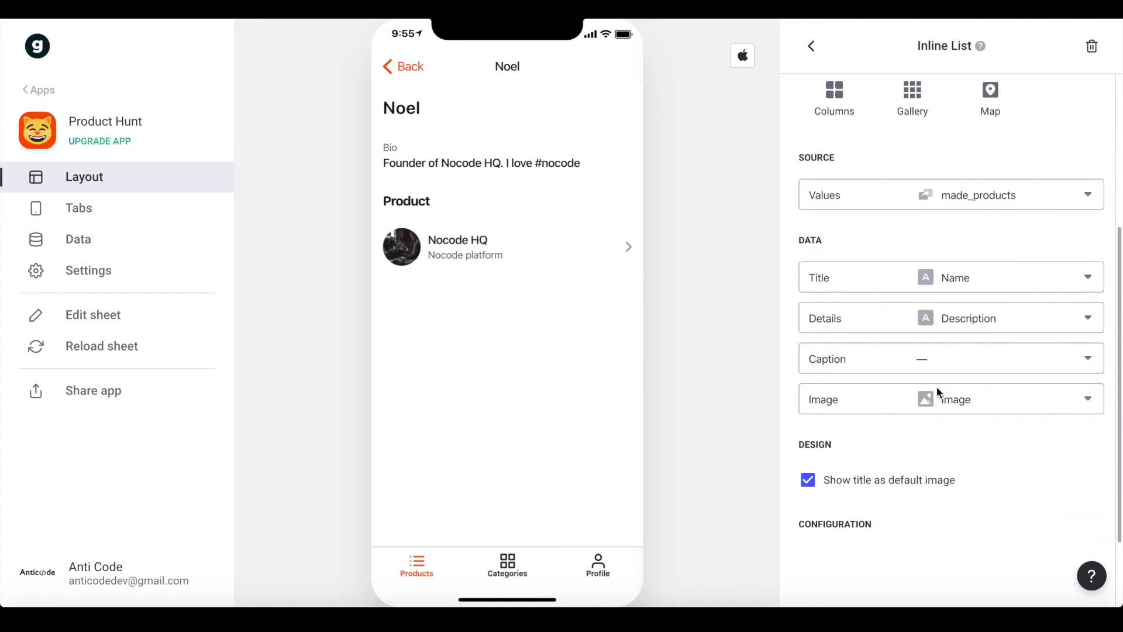
pyautogui.click(982, 319)
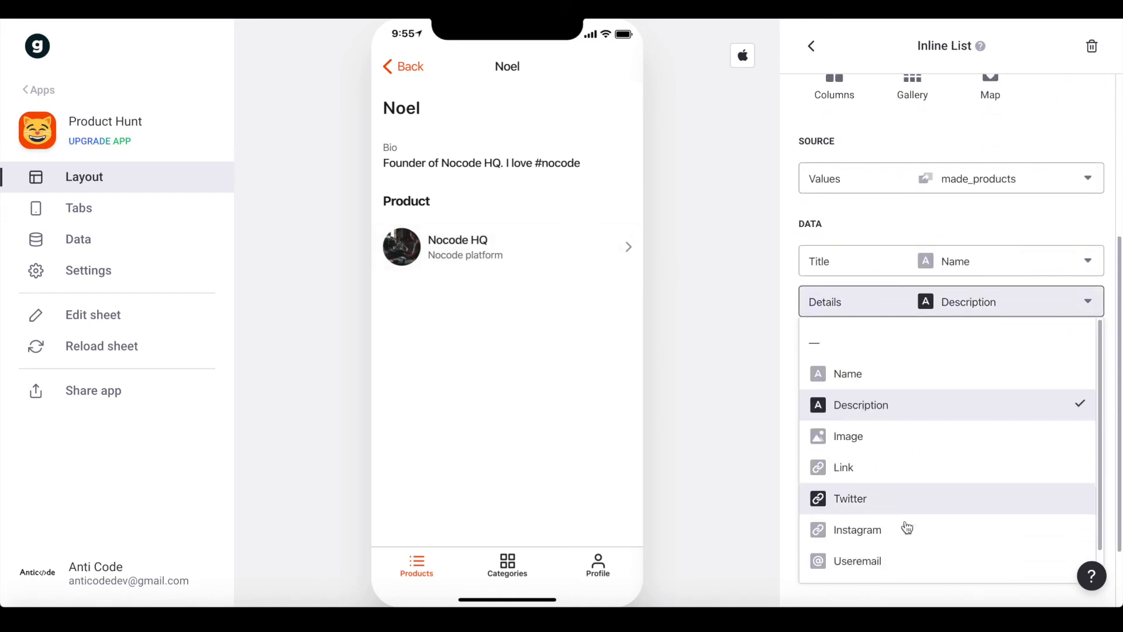
pyautogui.scroll(-1, 904, 538)
pyautogui.click(893, 557)
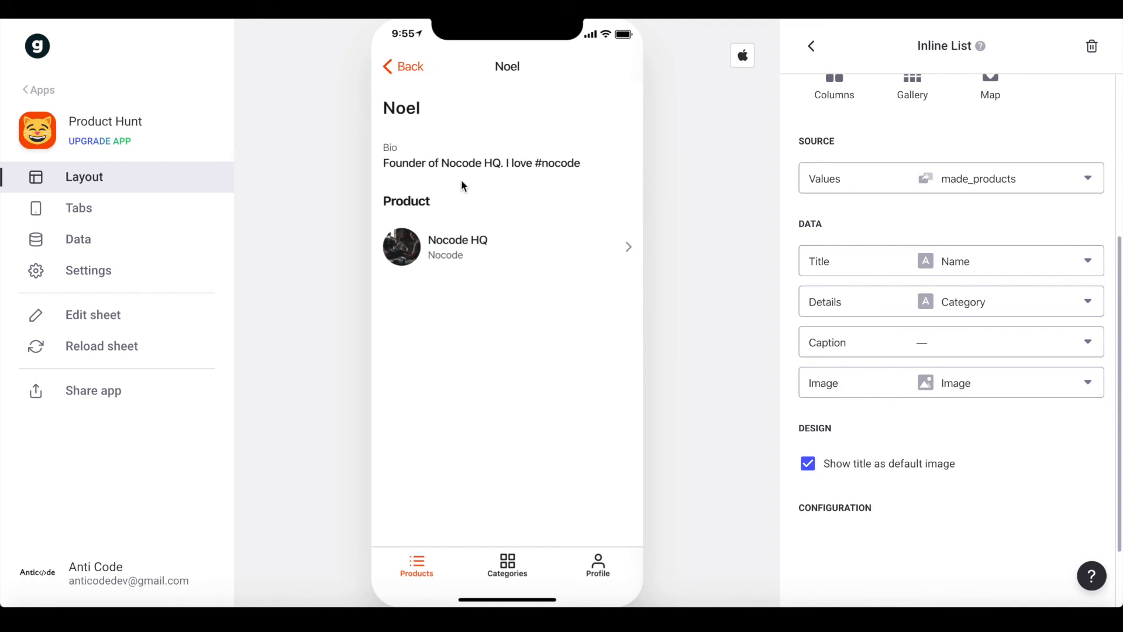
pyautogui.click(812, 46)
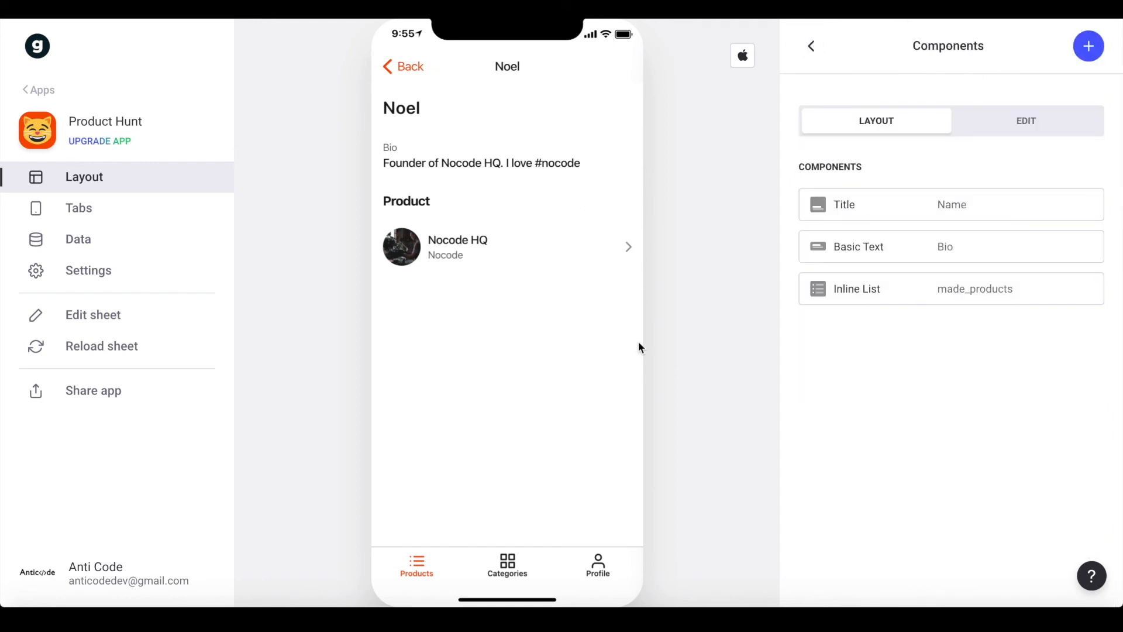
# In the preview, go Categories > Nocode > Nocode HQ and follow its Instagram link
pyautogui.click(515, 563)
pyautogui.click(541, 155)
pyautogui.click(460, 396)
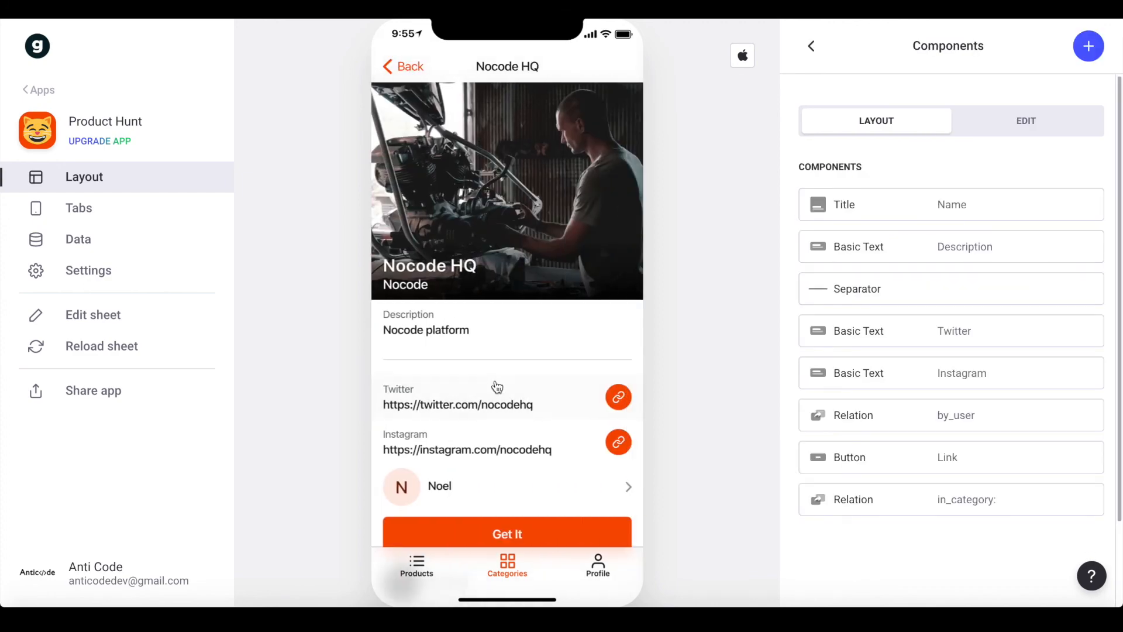
pyautogui.scroll(-2, 498, 386)
pyautogui.click(475, 406)
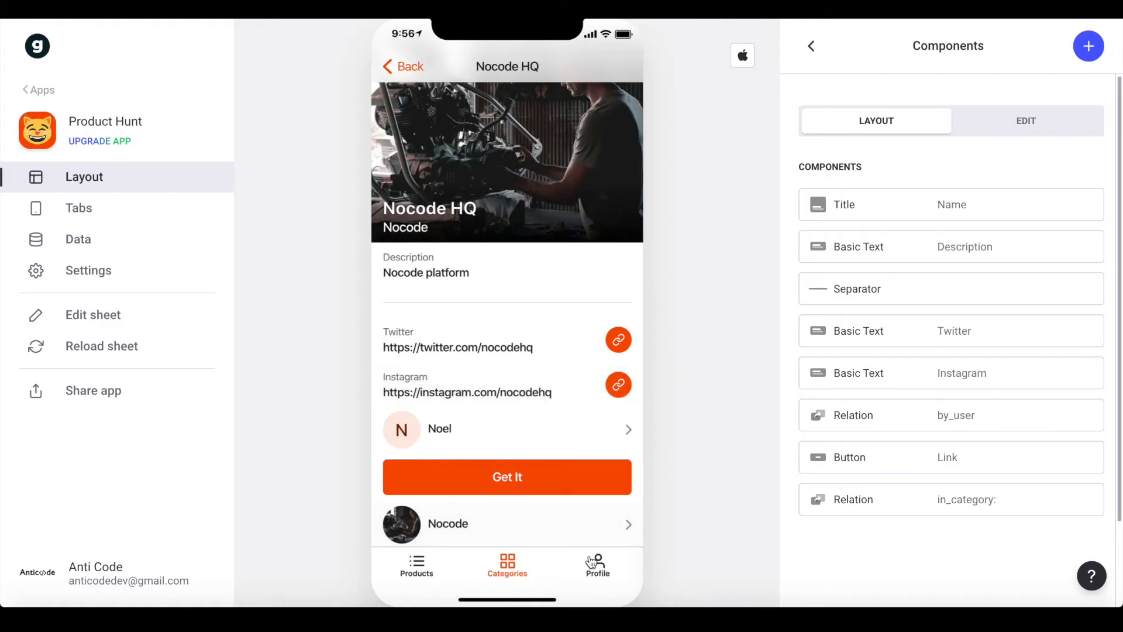
# Open the Profile, start and cancel an edit, then visit the maker's page and go back
pyautogui.click(598, 562)
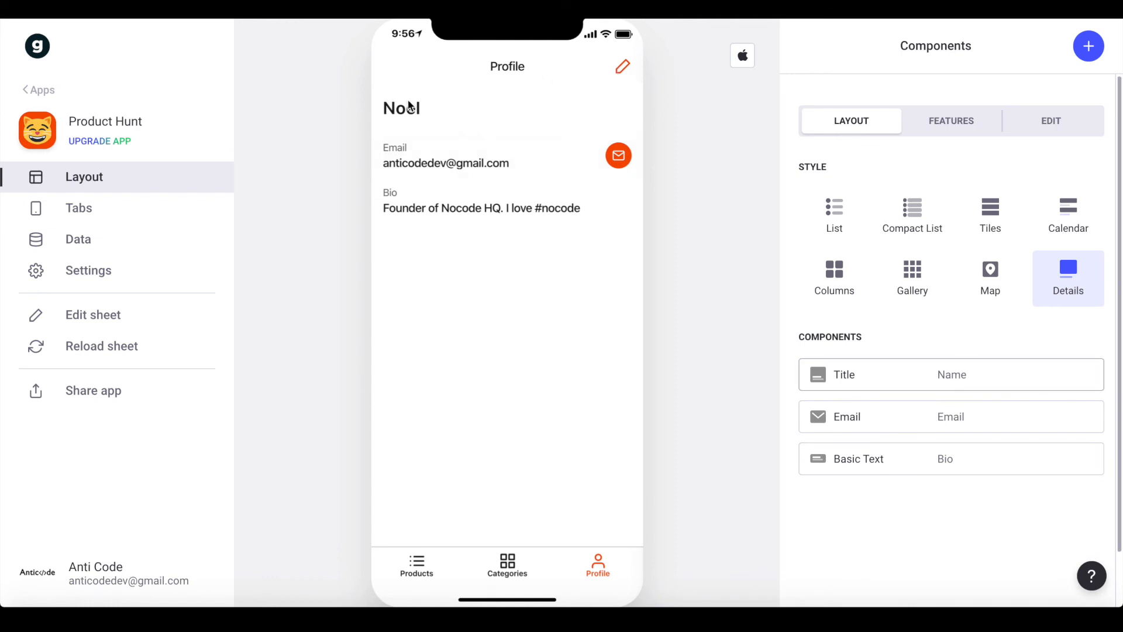
pyautogui.click(619, 68)
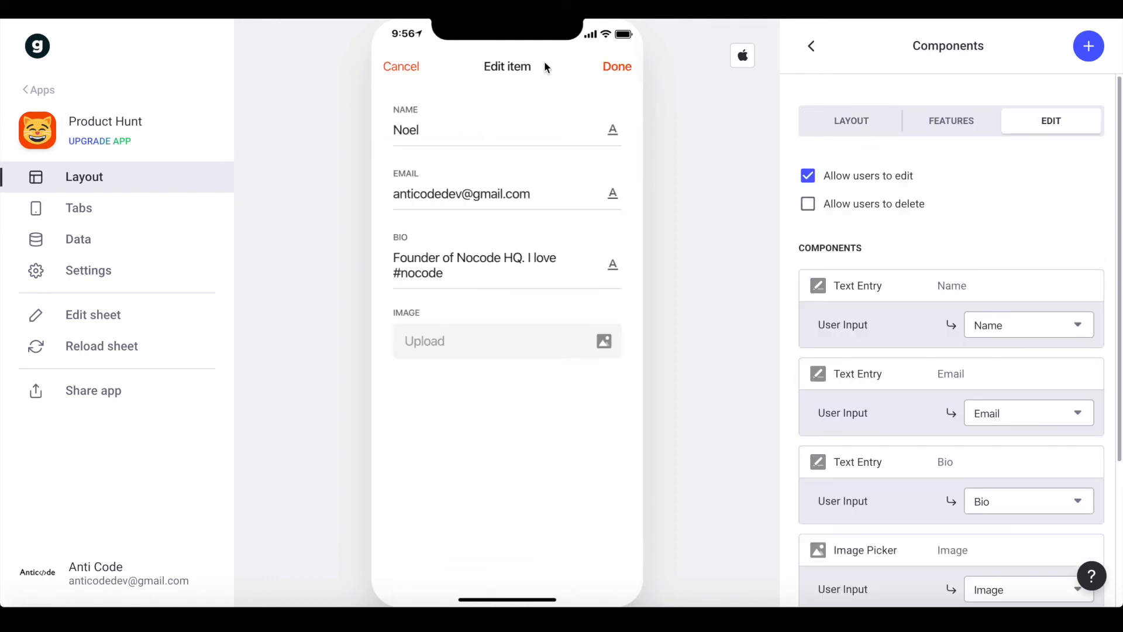
pyautogui.click(409, 64)
pyautogui.click(417, 562)
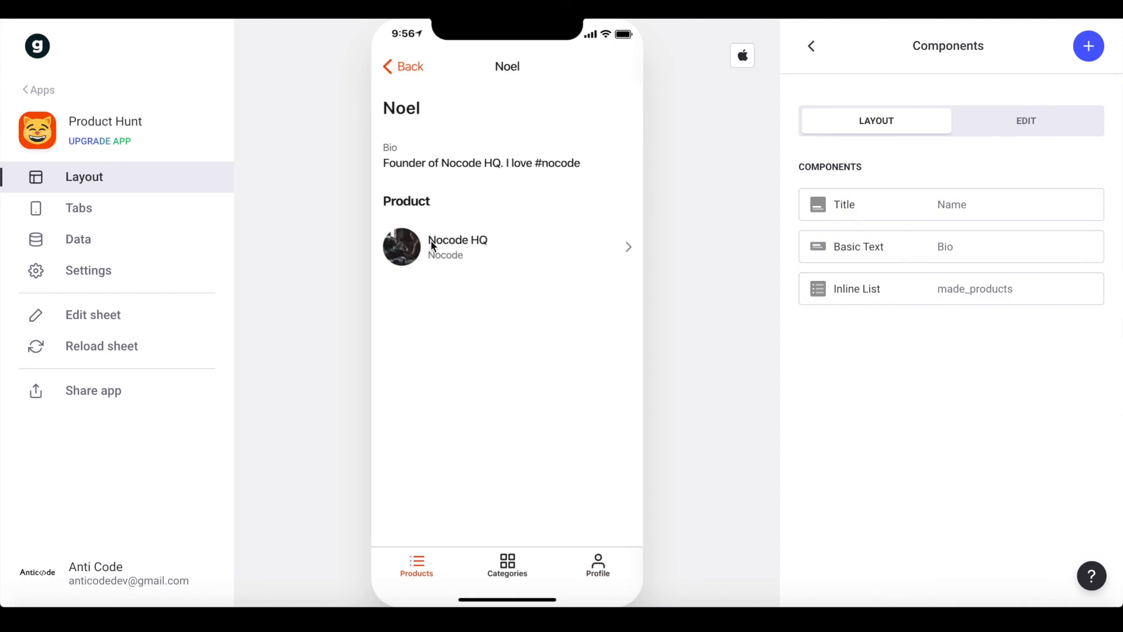
pyautogui.click(401, 63)
pyautogui.click(401, 64)
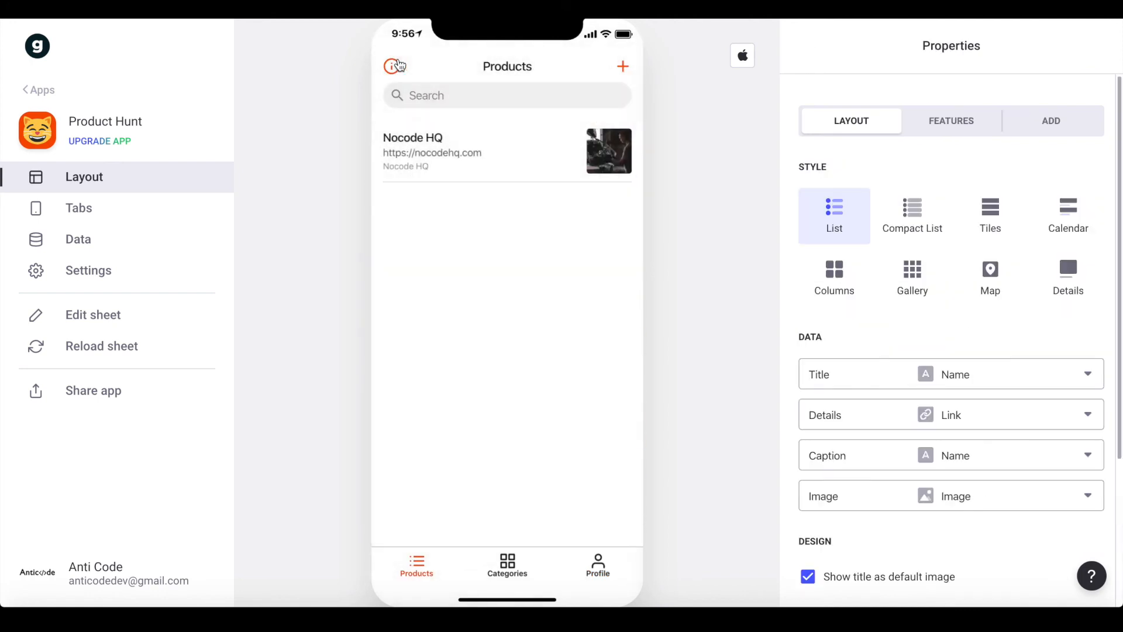
pyautogui.click(623, 66)
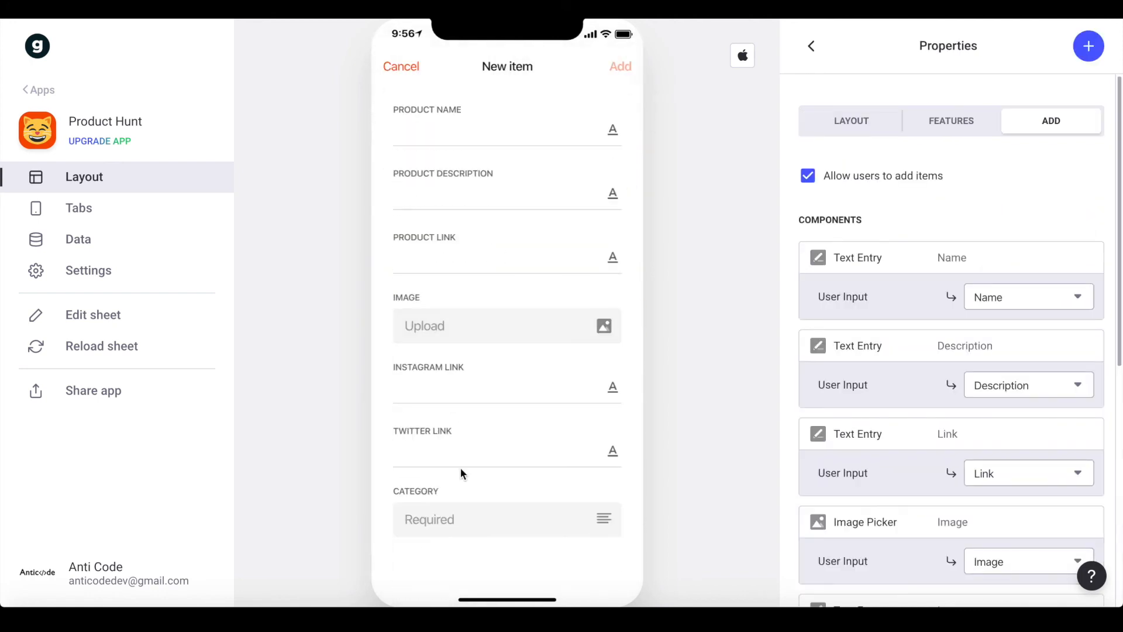
pyautogui.scroll(-7, 880, 278)
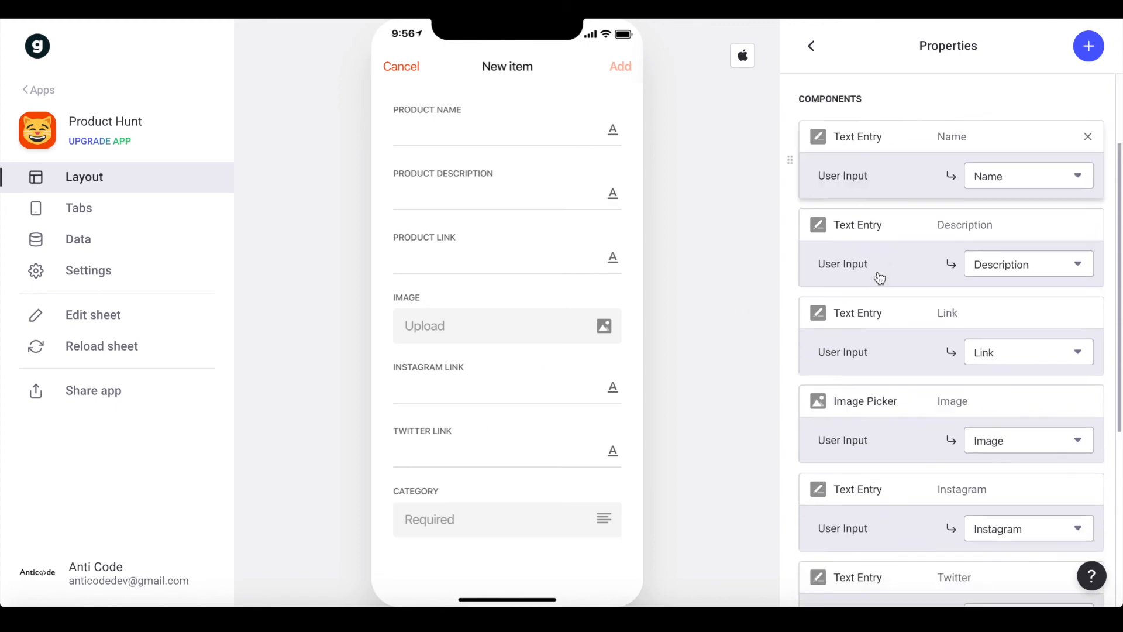
pyautogui.scroll(7, 880, 278)
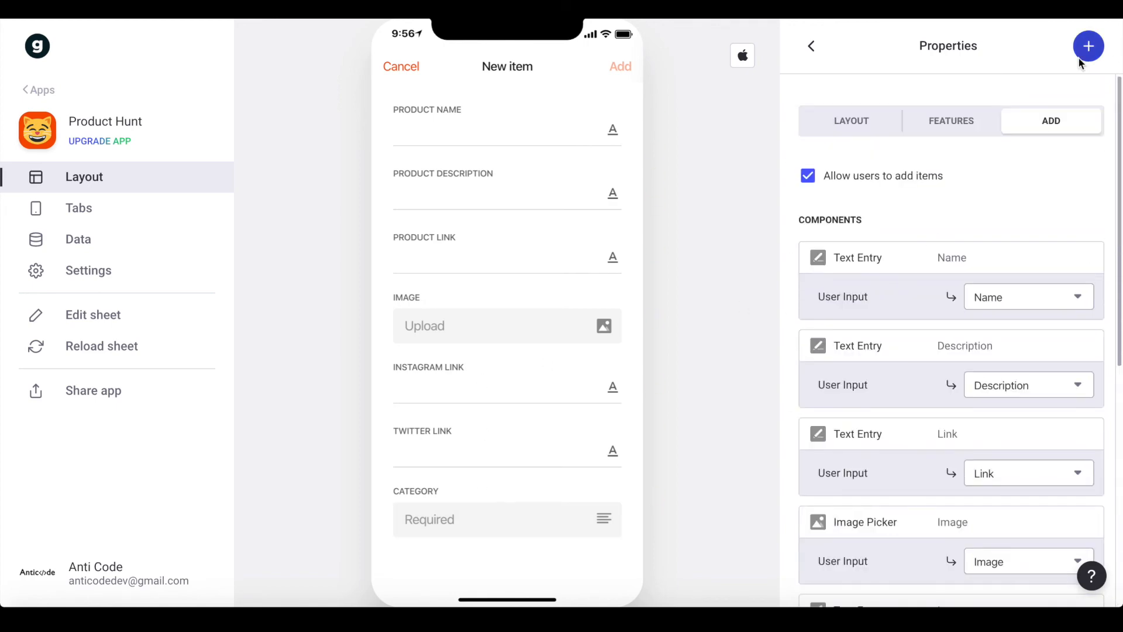
pyautogui.click(1079, 57)
pyautogui.scroll(-10, 938, 281)
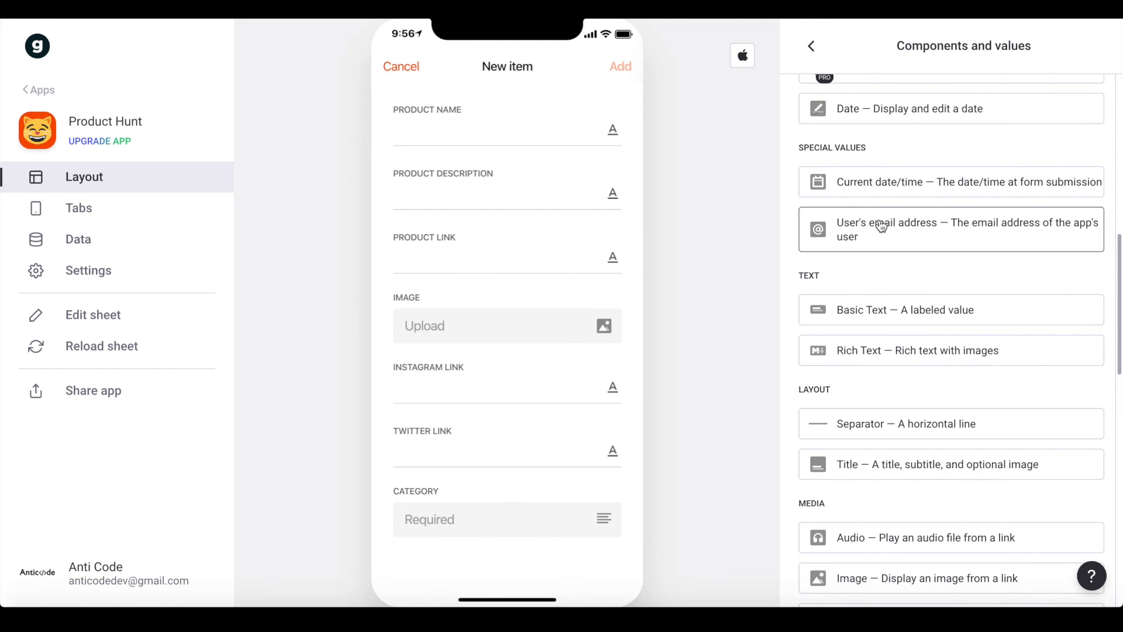
pyautogui.click(897, 245)
pyautogui.click(988, 393)
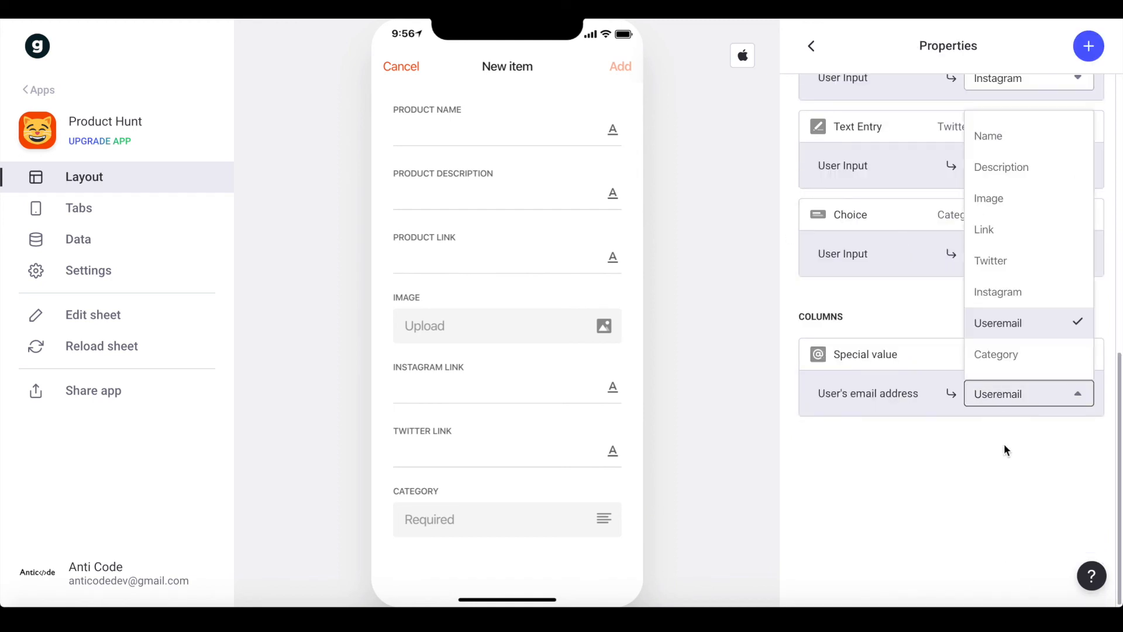
pyautogui.click(998, 326)
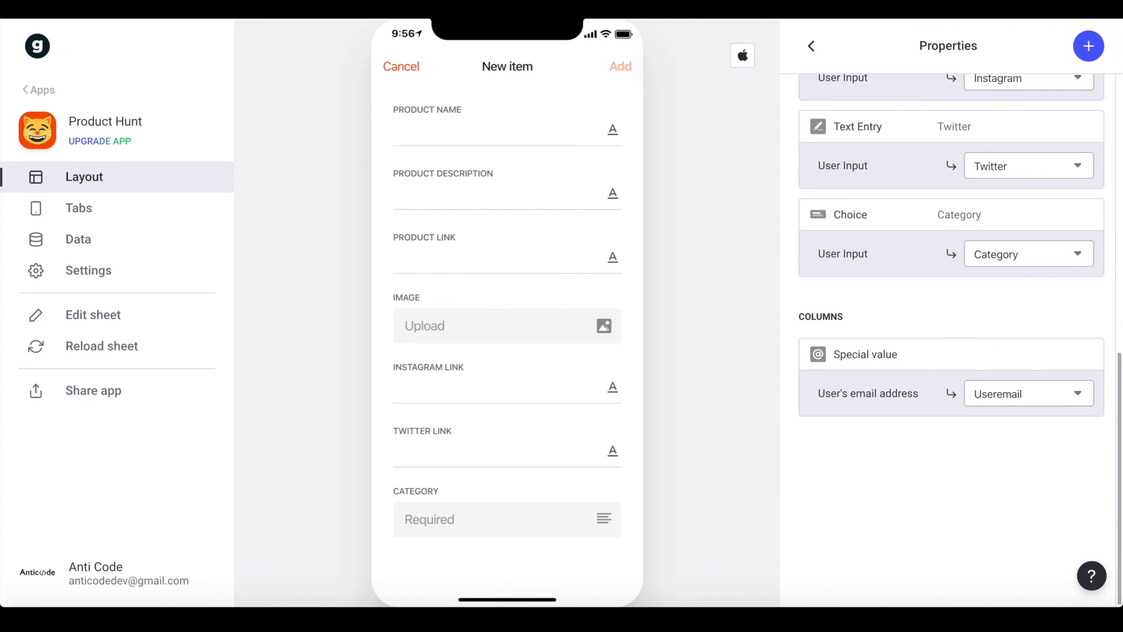
pyautogui.click(812, 47)
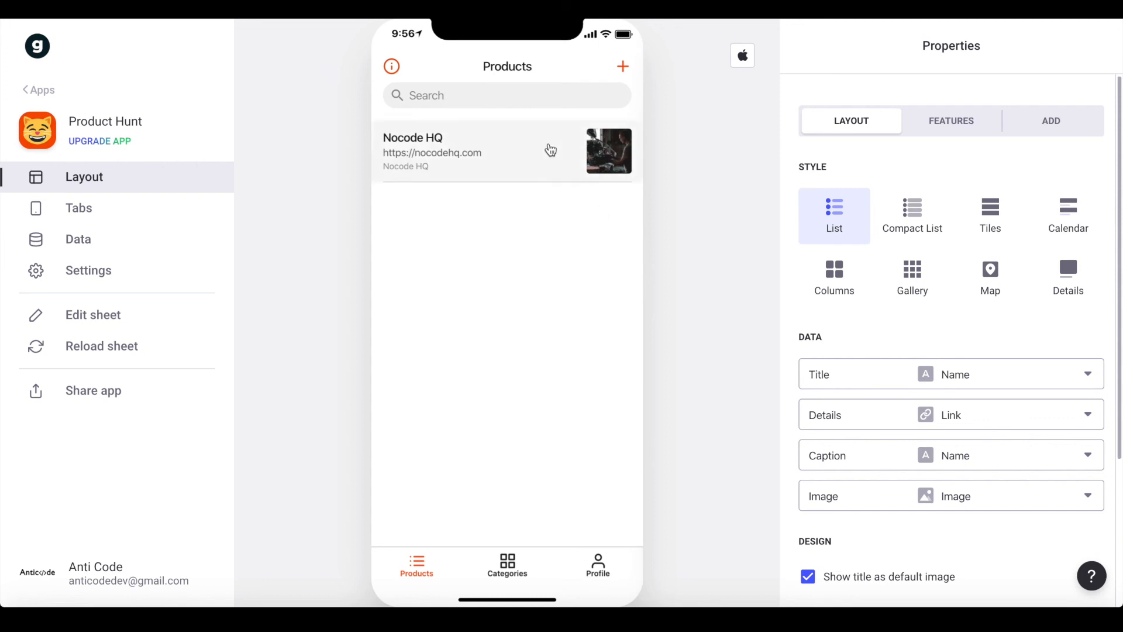
# Add a Favorite component to the Nocode HQ page, positioned under the description
pyautogui.click(572, 151)
pyautogui.click(1087, 45)
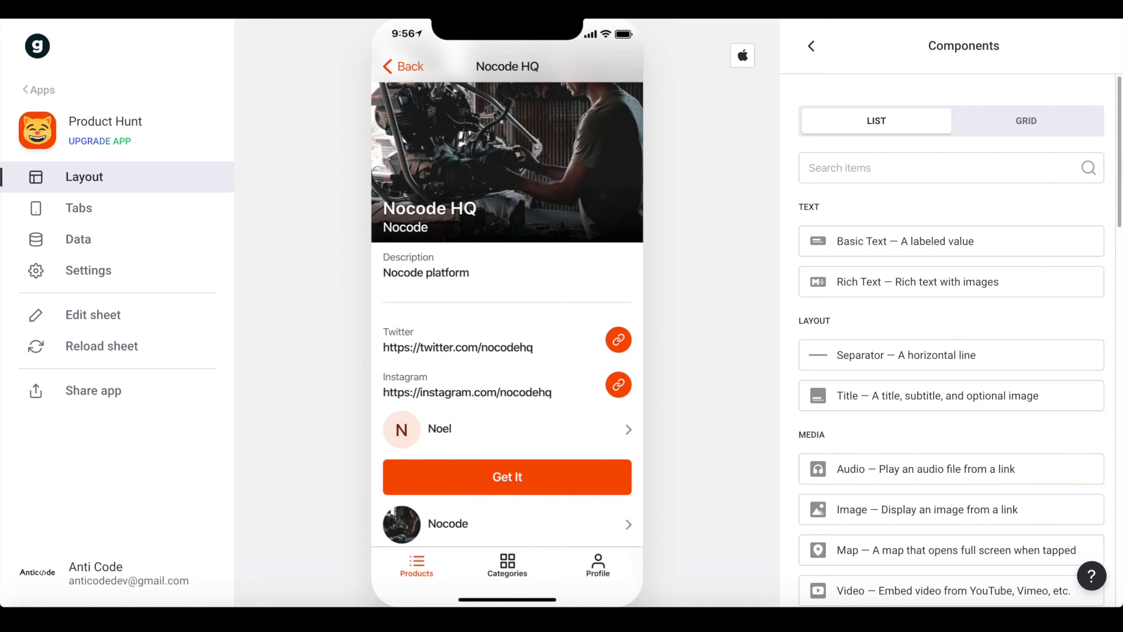
pyautogui.write('fav')
pyautogui.click(931, 252)
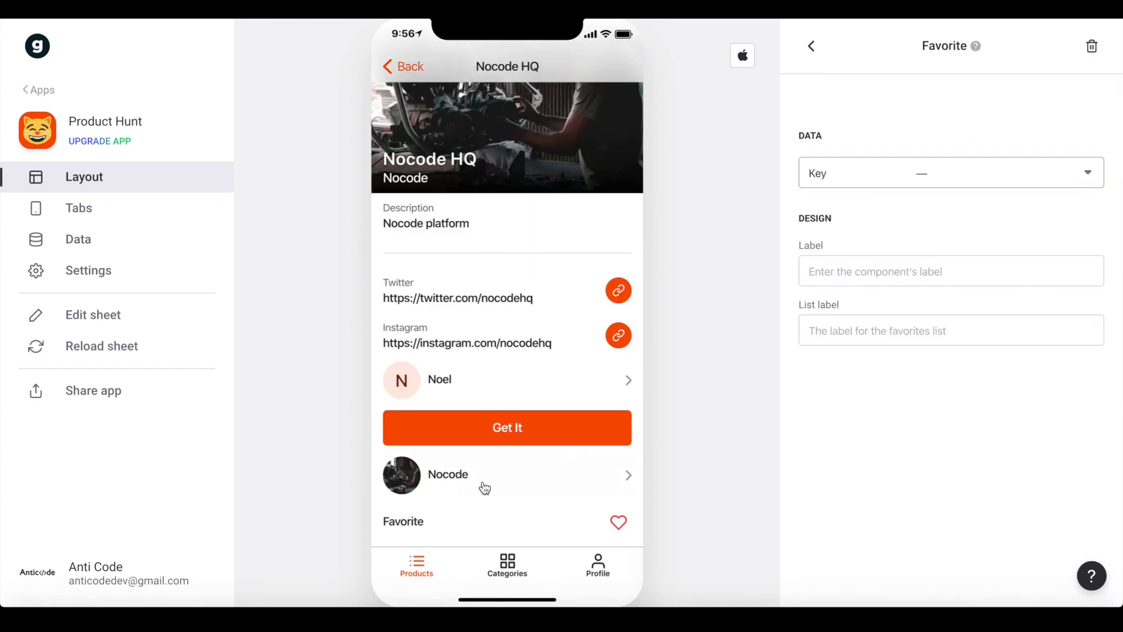
pyautogui.click(811, 48)
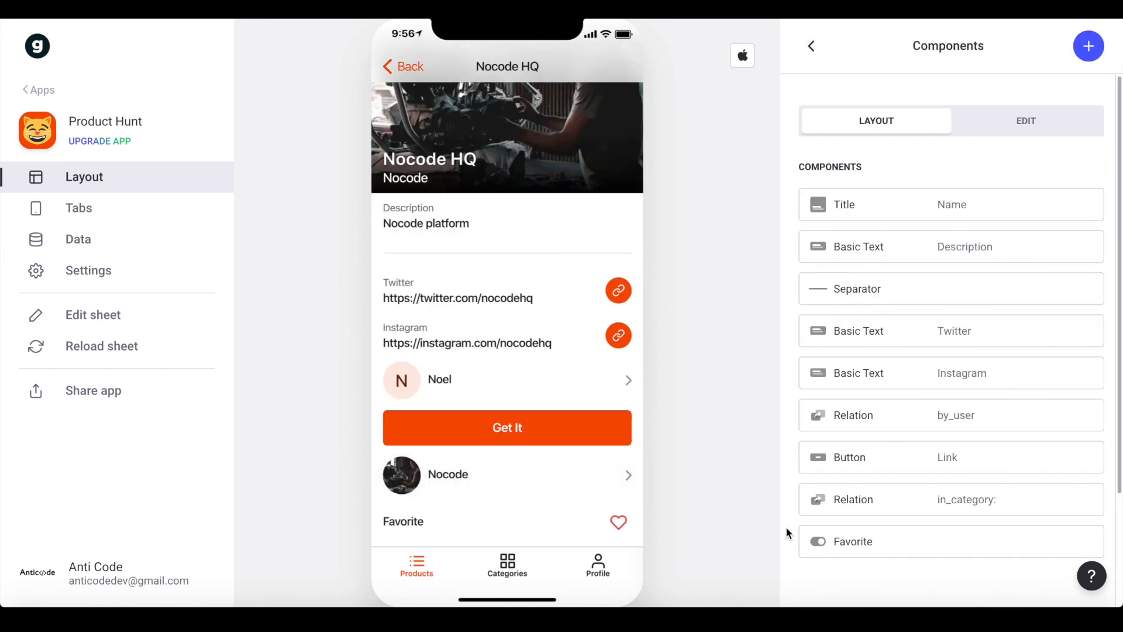
pyautogui.moveTo(793, 538); pyautogui.dragTo(796, 249)
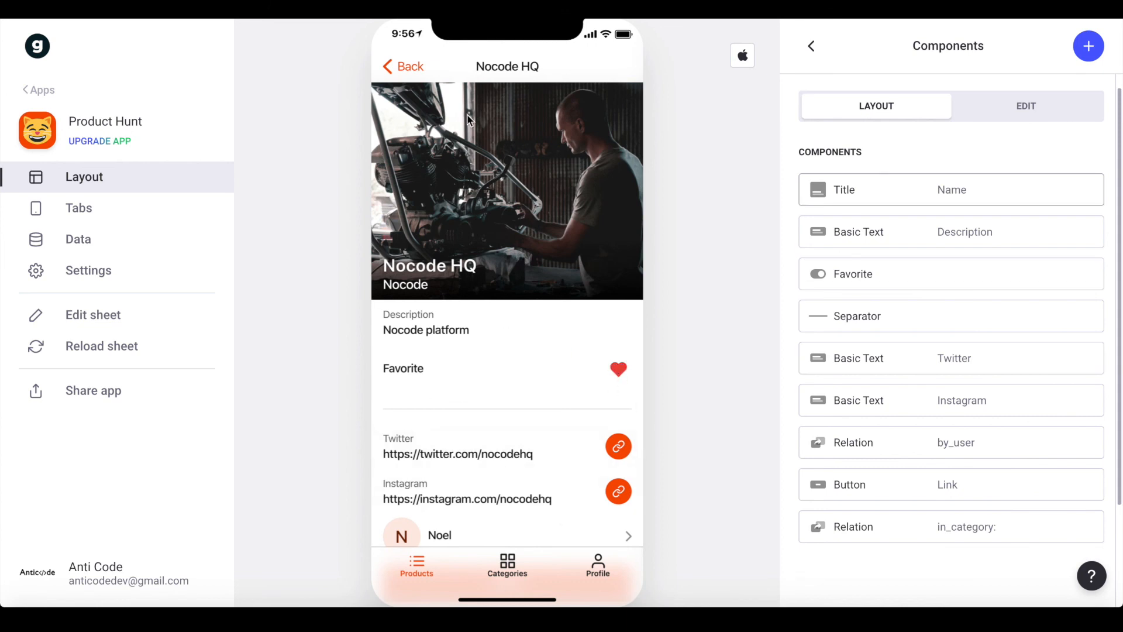
# Test the ALL and FAVORITES tabs, unfavoriting Nocode HQ and confirming the Favorites view empties
pyautogui.click(423, 73)
pyautogui.click(583, 126)
pyautogui.click(476, 130)
pyautogui.click(584, 129)
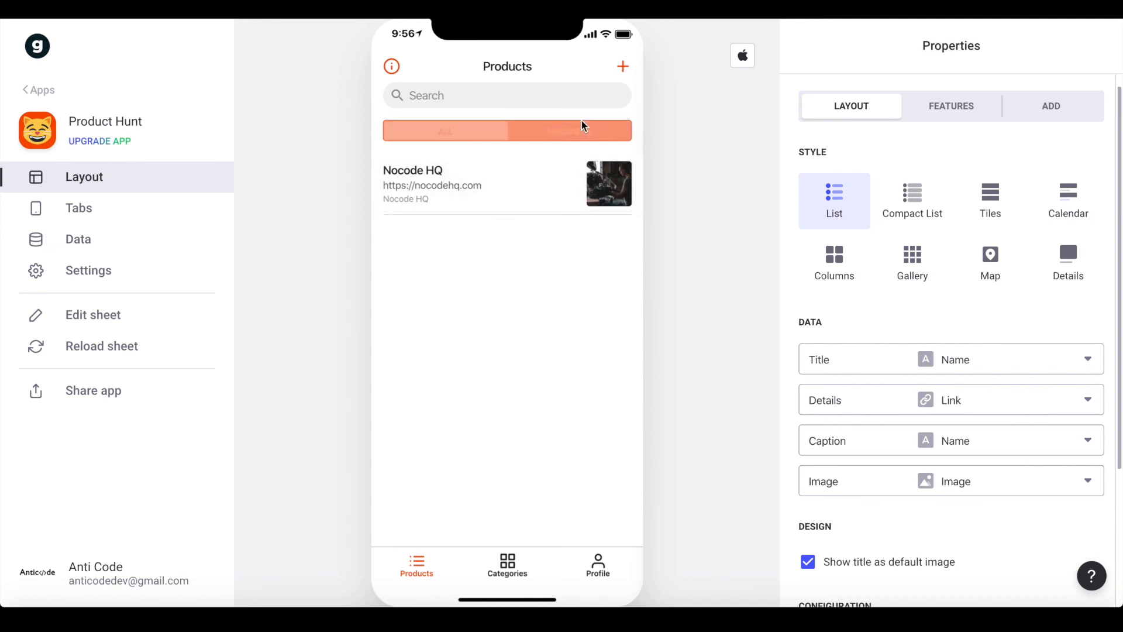
pyautogui.click(460, 135)
pyautogui.click(466, 178)
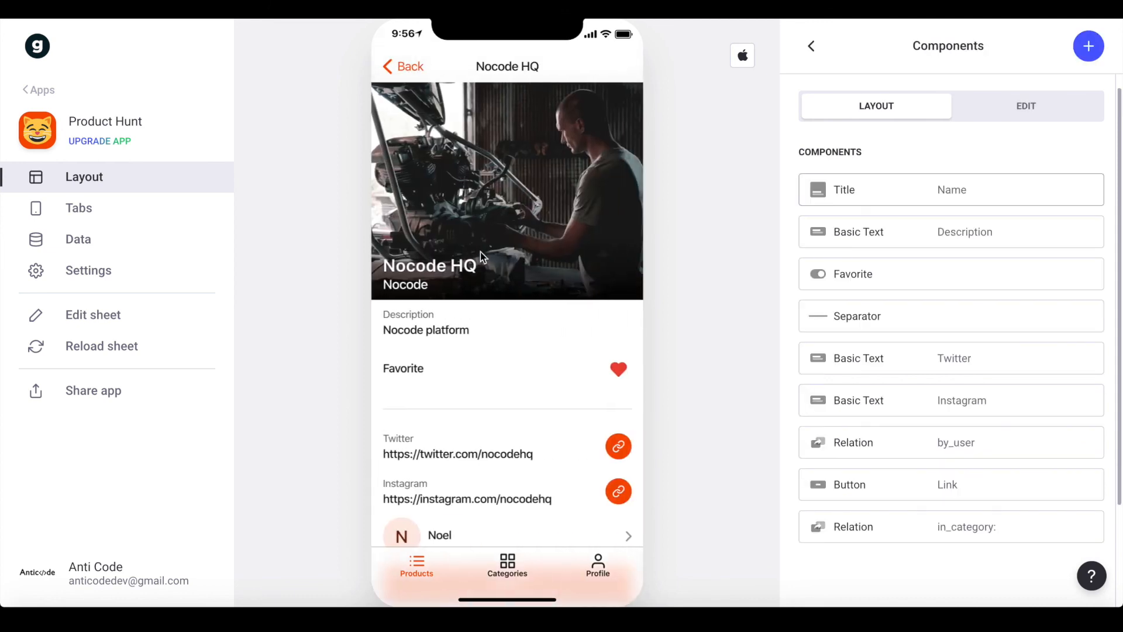
pyautogui.click(618, 371)
pyautogui.click(408, 73)
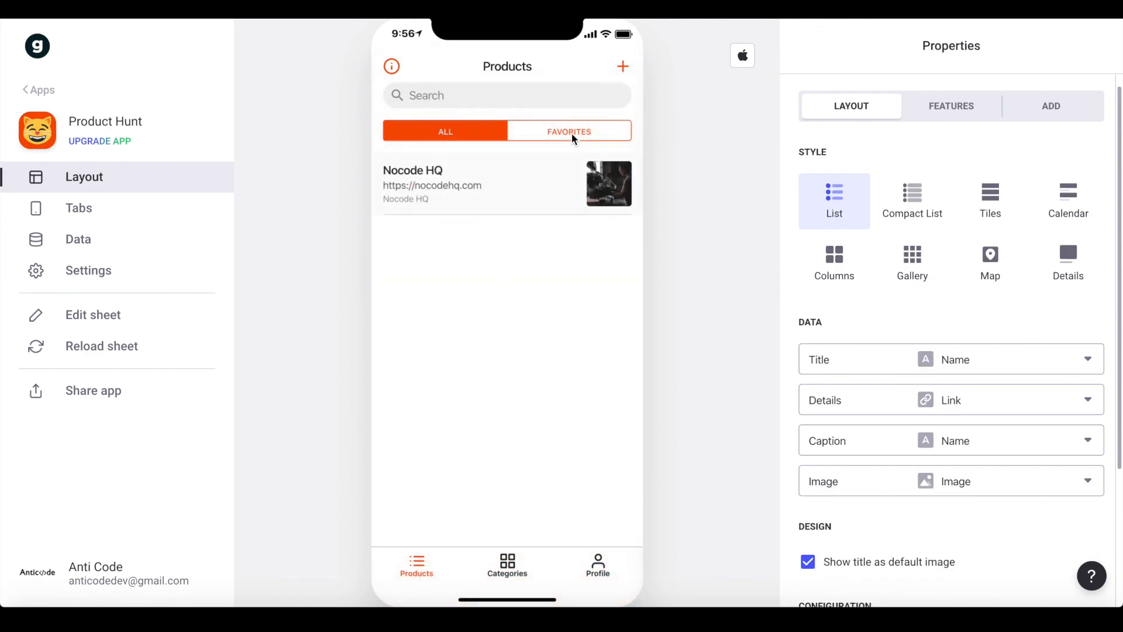
pyautogui.click(562, 129)
pyautogui.click(433, 138)
# Browse the preview's Categories, Profile and Products tabs, ending on the Nocode category
pyautogui.click(489, 566)
pyautogui.scroll(1, 561, 330)
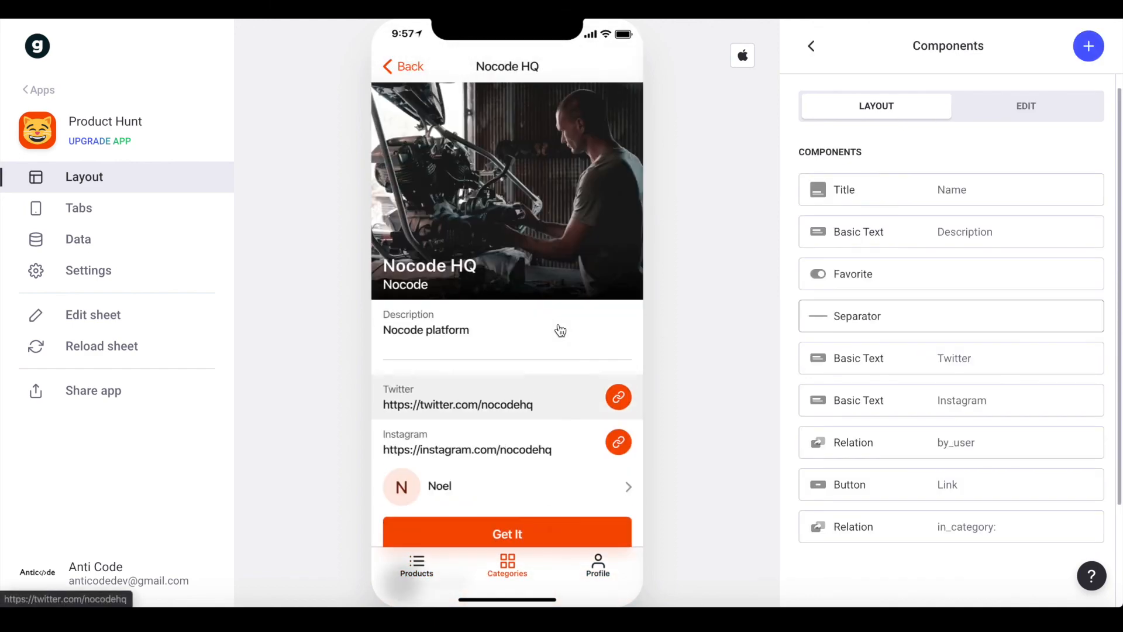
pyautogui.click(418, 69)
pyautogui.click(598, 563)
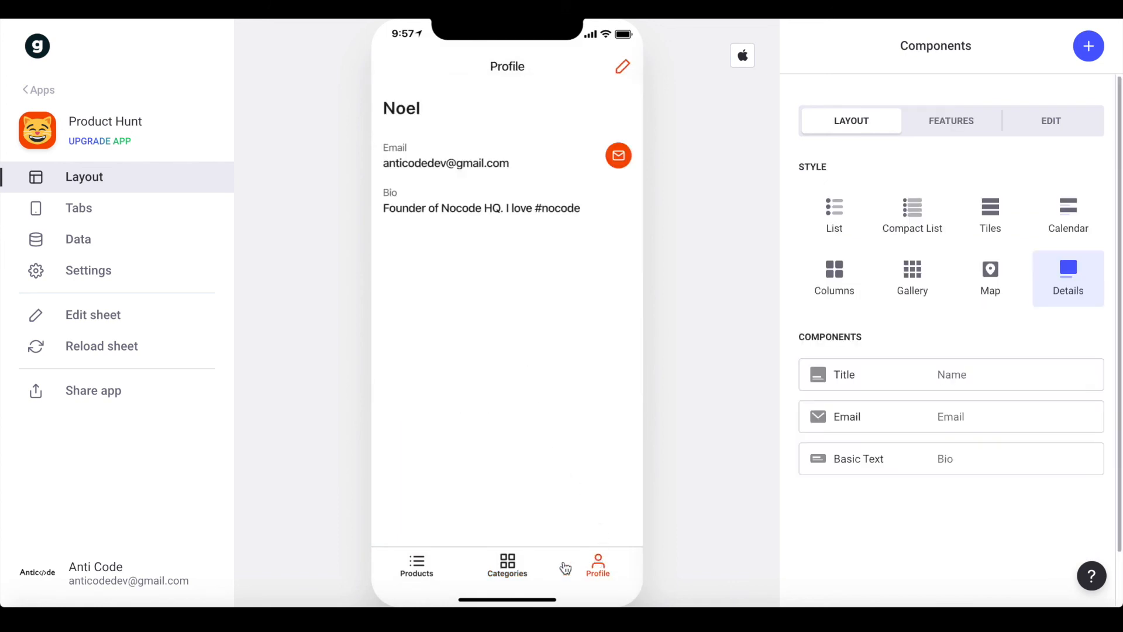
pyautogui.click(417, 565)
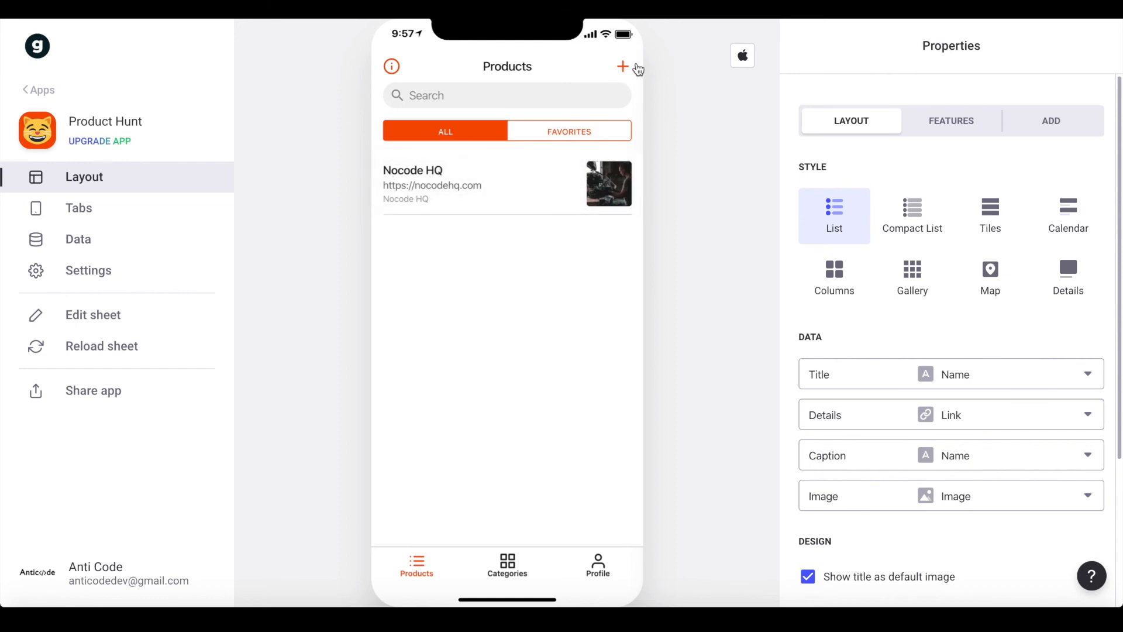
pyautogui.click(517, 583)
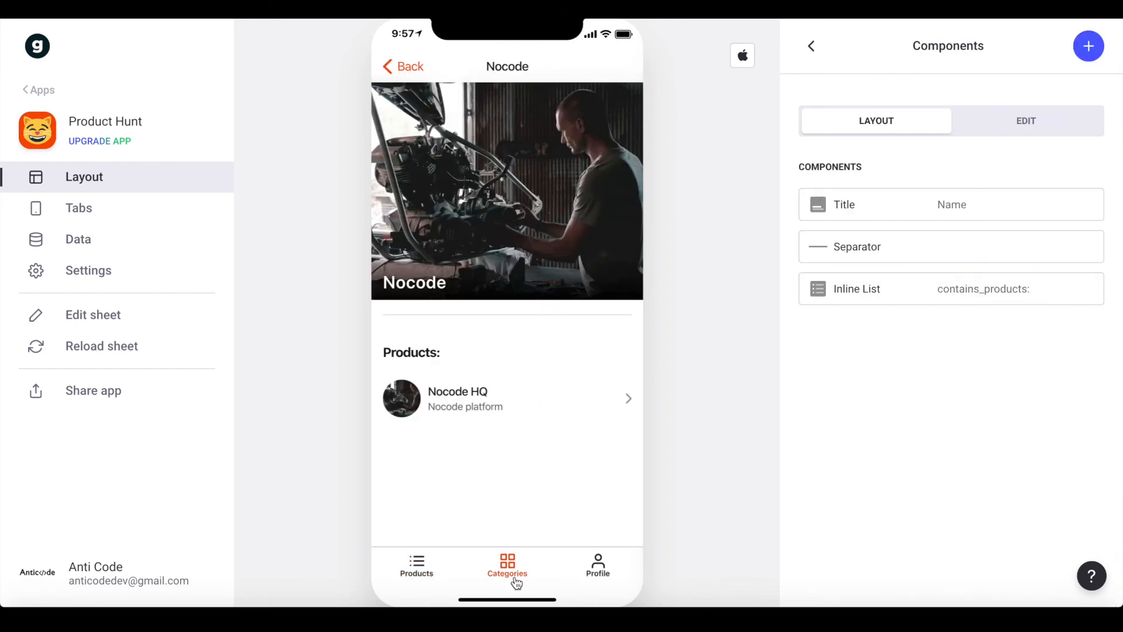
pyautogui.click(597, 578)
# Use Share app to open the app in the browser and focus the Email address sign-in field
pyautogui.click(148, 400)
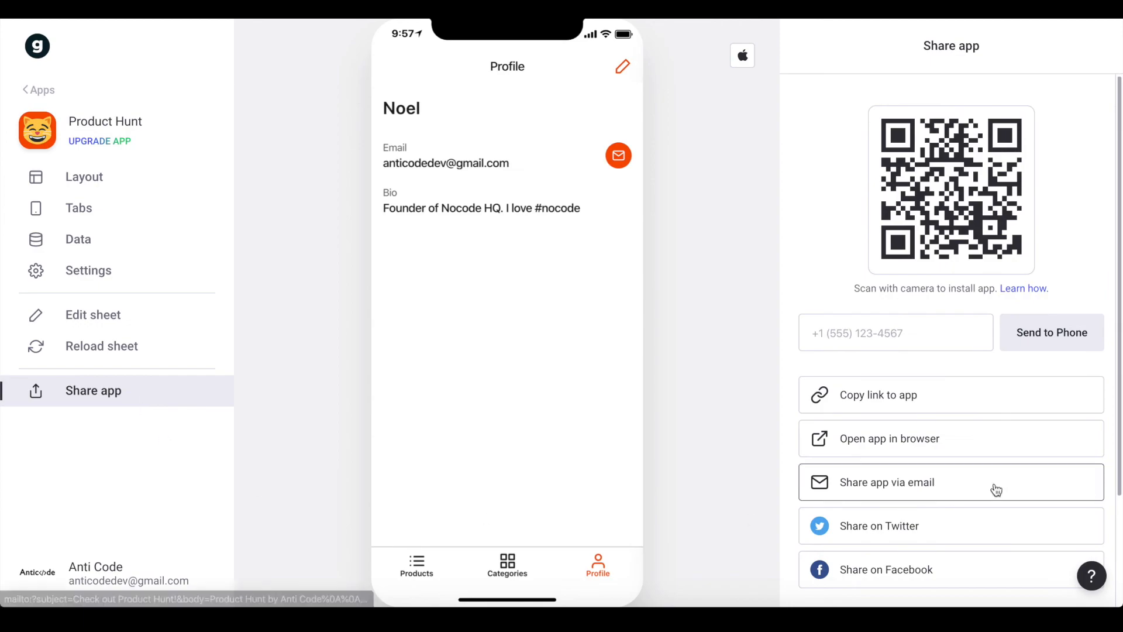
pyautogui.click(904, 439)
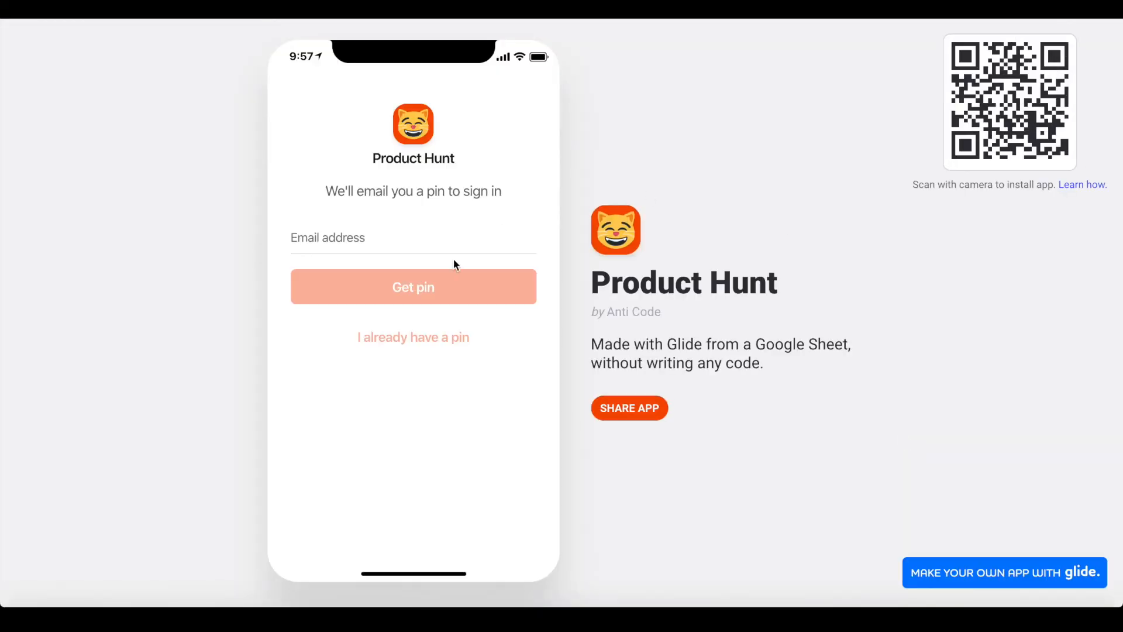
pyautogui.click(363, 225)
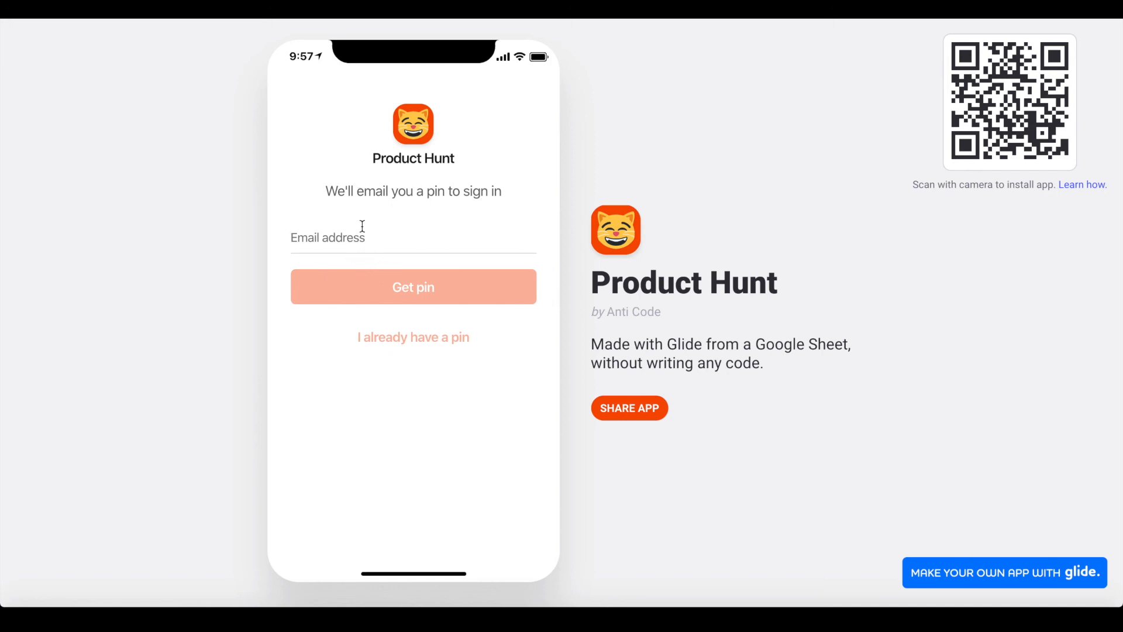